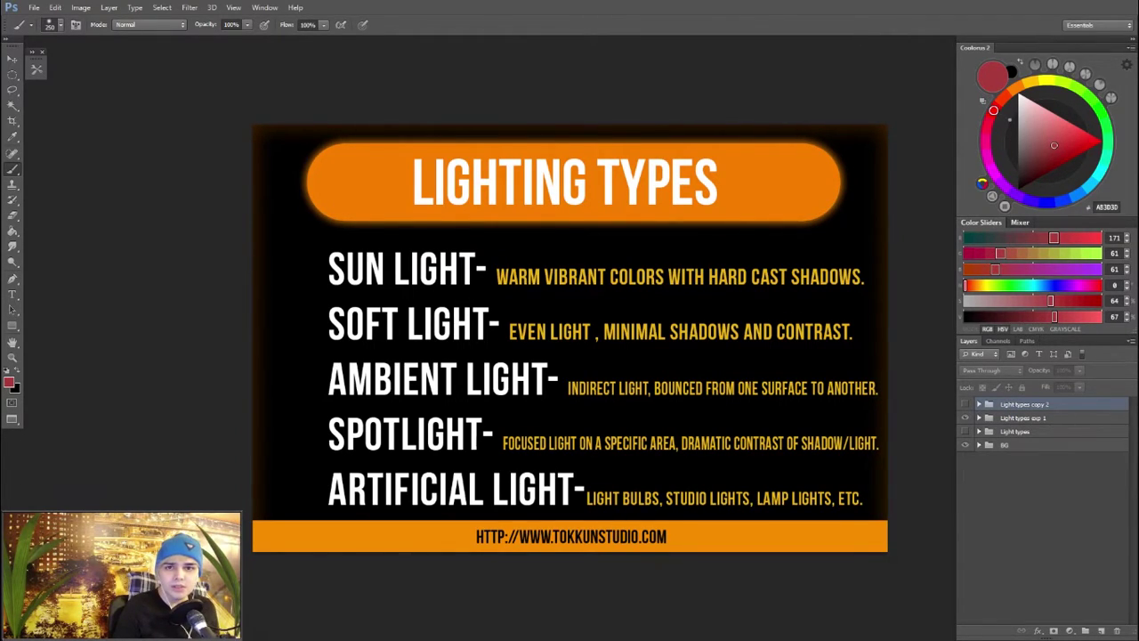
# Step: Hide the Light types exp 1 group and show the Light types group instead
pyautogui.click(965, 422)
pyautogui.click(965, 431)
pyautogui.click(1032, 433)
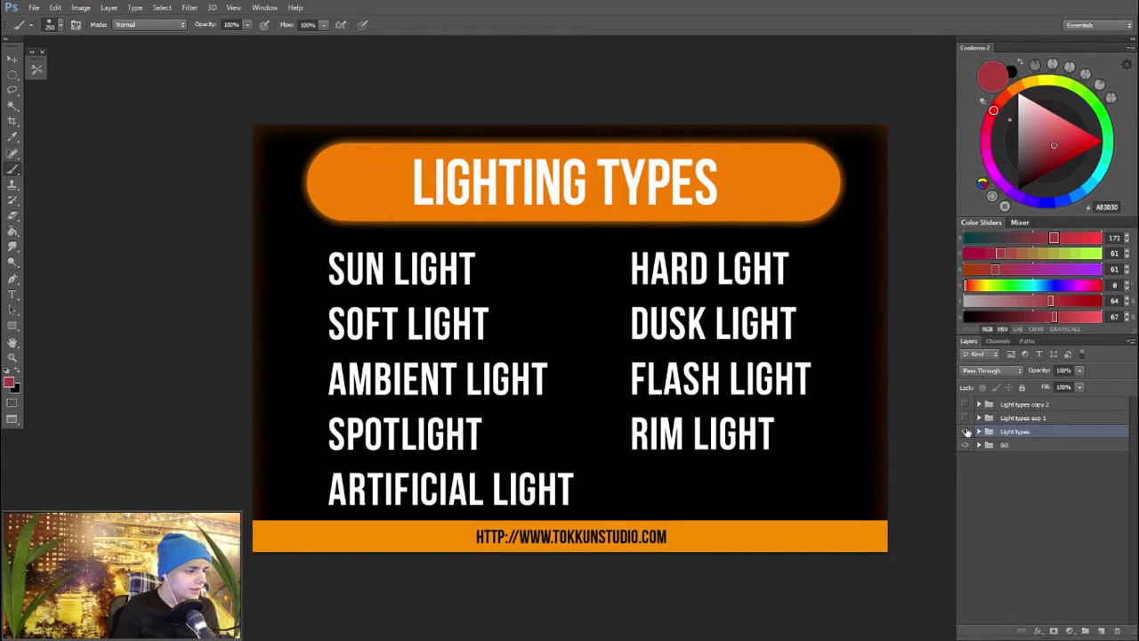
# Step: Switch the visible slide from Light types to Light types exp 1, and from that to the Light types copy 2 group
pyautogui.click(966, 431)
pyautogui.click(966, 417)
pyautogui.click(1029, 418)
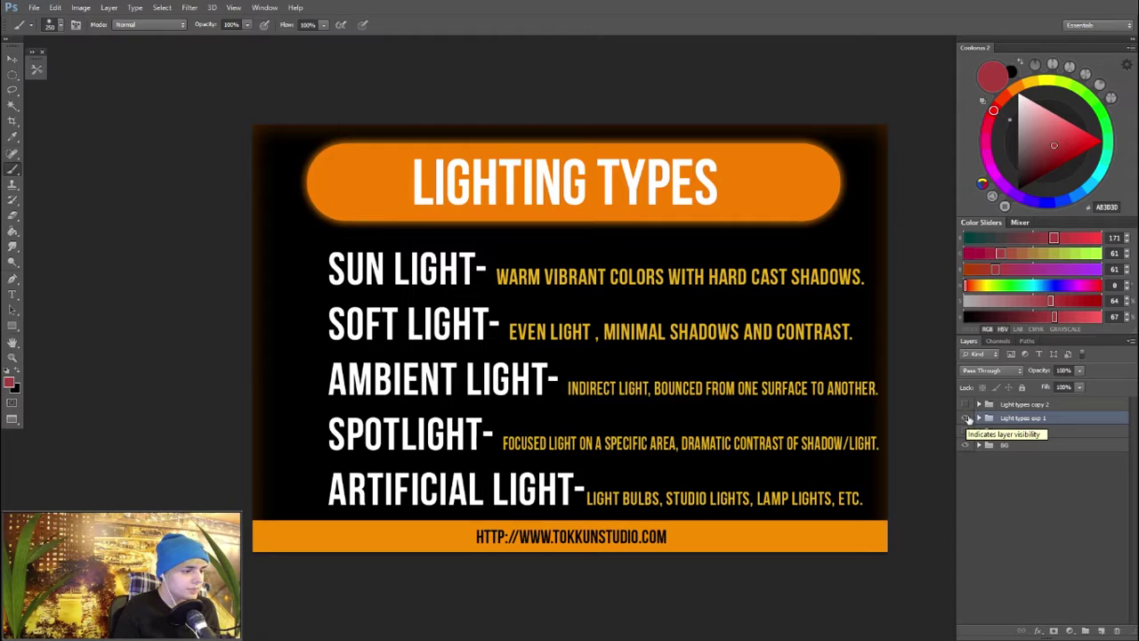
pyautogui.click(966, 417)
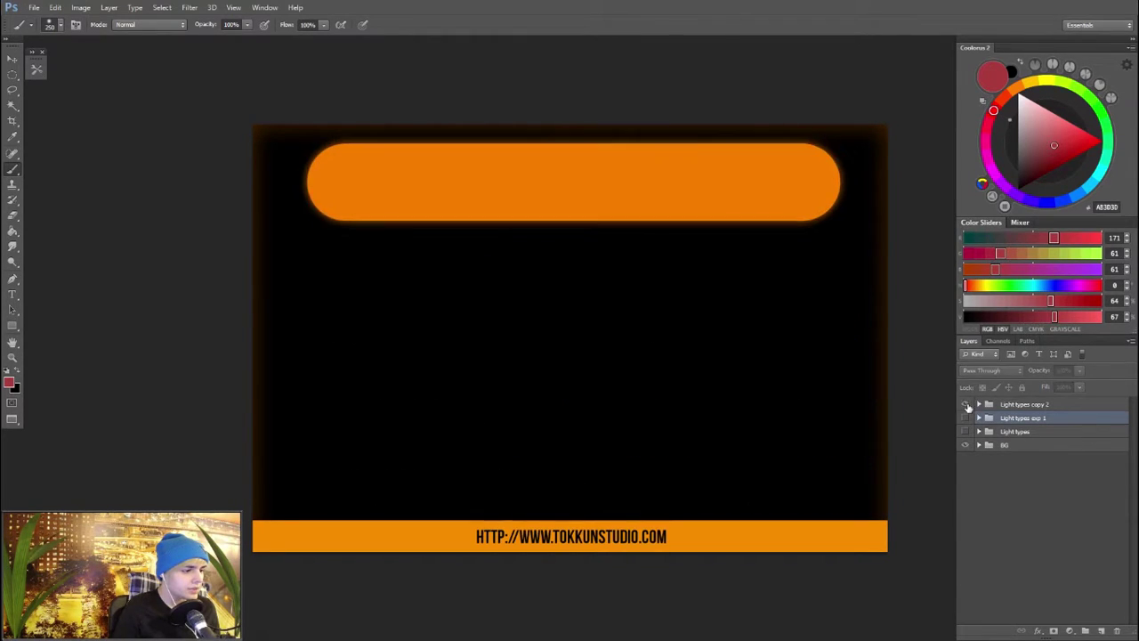
pyautogui.click(965, 404)
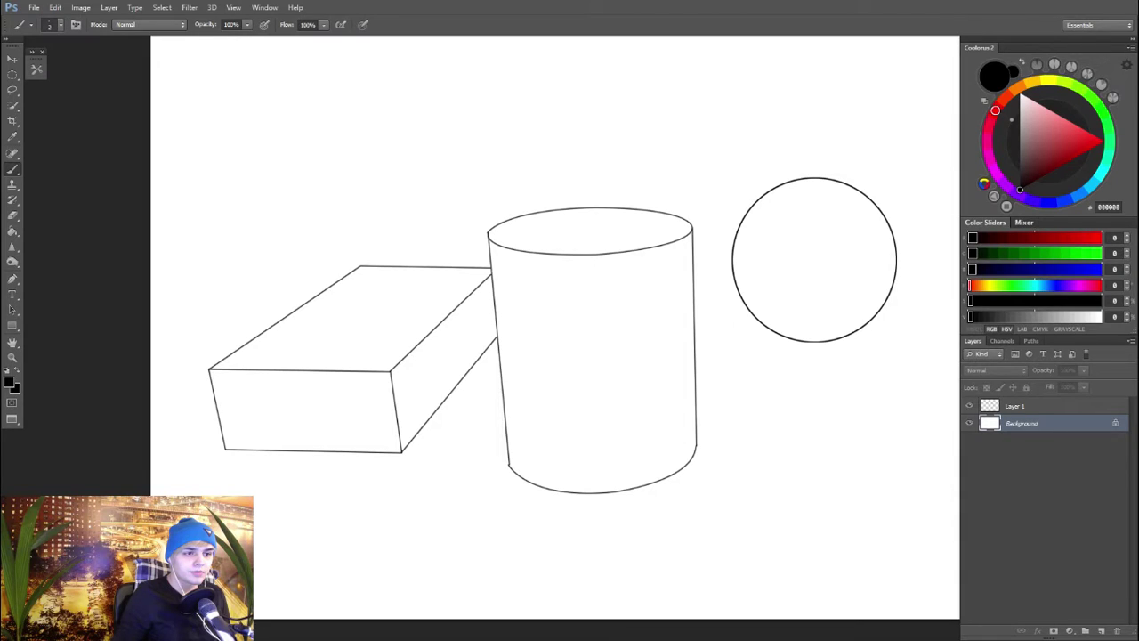
# Step: Rename Layer 1, which holds the box, cylinder and circle outlines, as shapes
pyautogui.doubleClick(1015, 406)
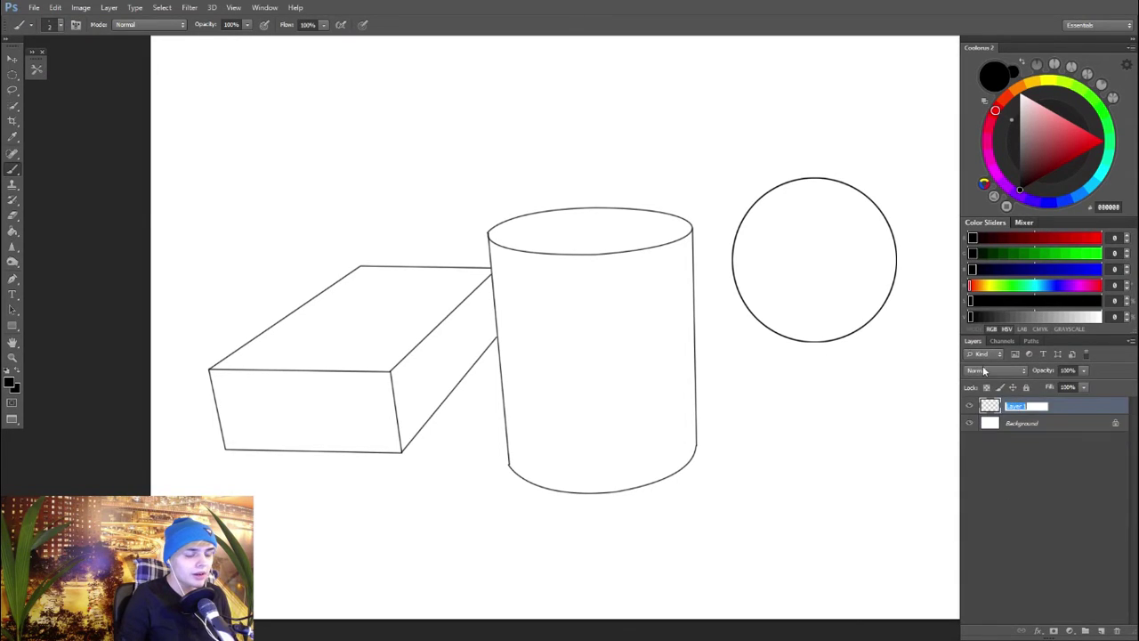
pyautogui.write('shapes')
pyautogui.press('Return')
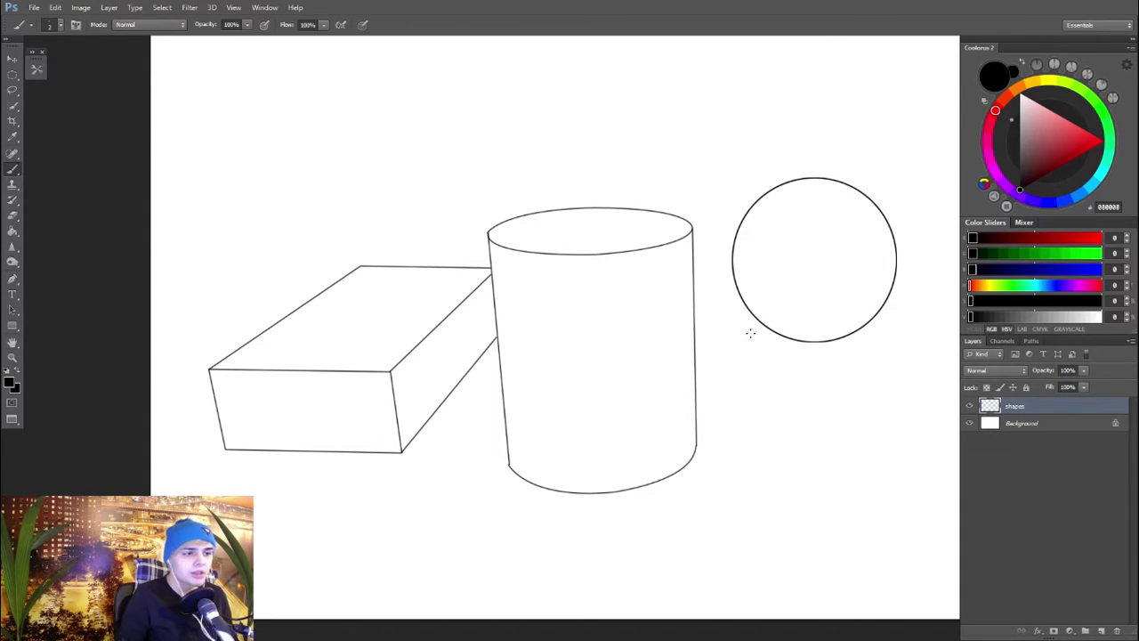
# Step: Add a new layer above shapes and name it Light source
pyautogui.moveTo(774, 389); pyautogui.dragTo(717, 348)
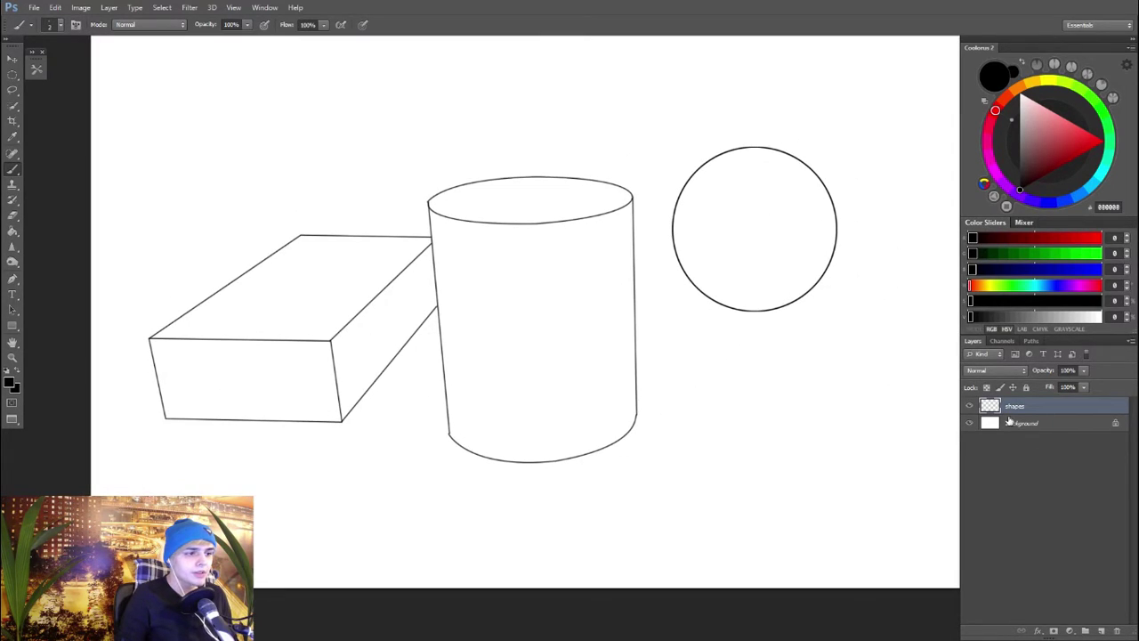
pyautogui.click(1101, 630)
pyautogui.doubleClick(1014, 406)
pyautogui.write('Light source')
pyautogui.press('Return')
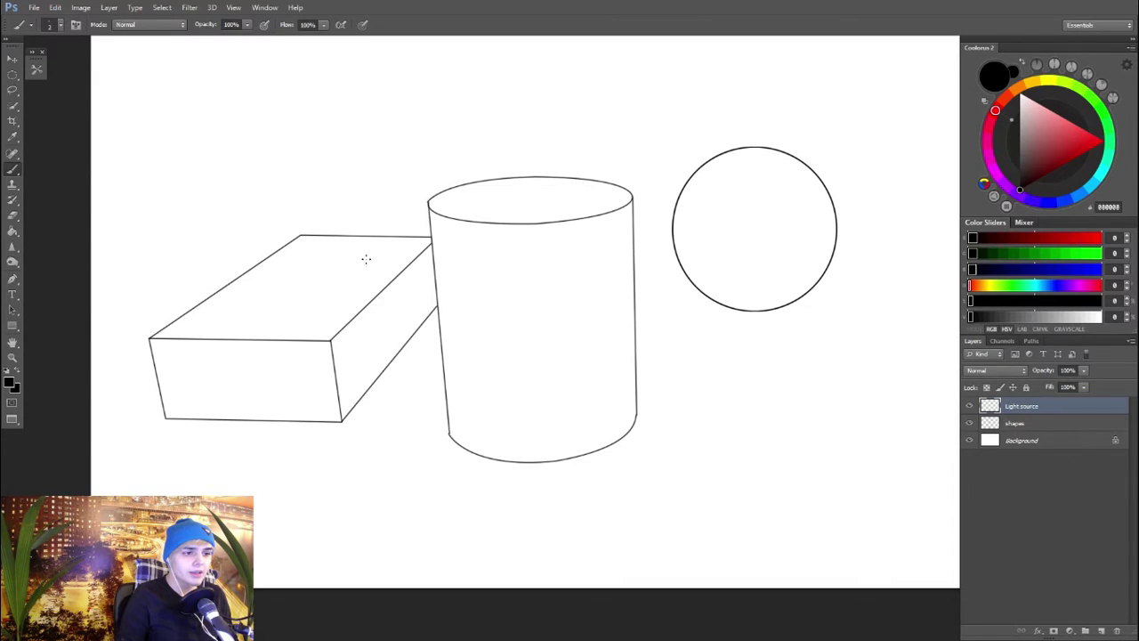
pyautogui.moveTo(442, 285); pyautogui.dragTo(427, 338)
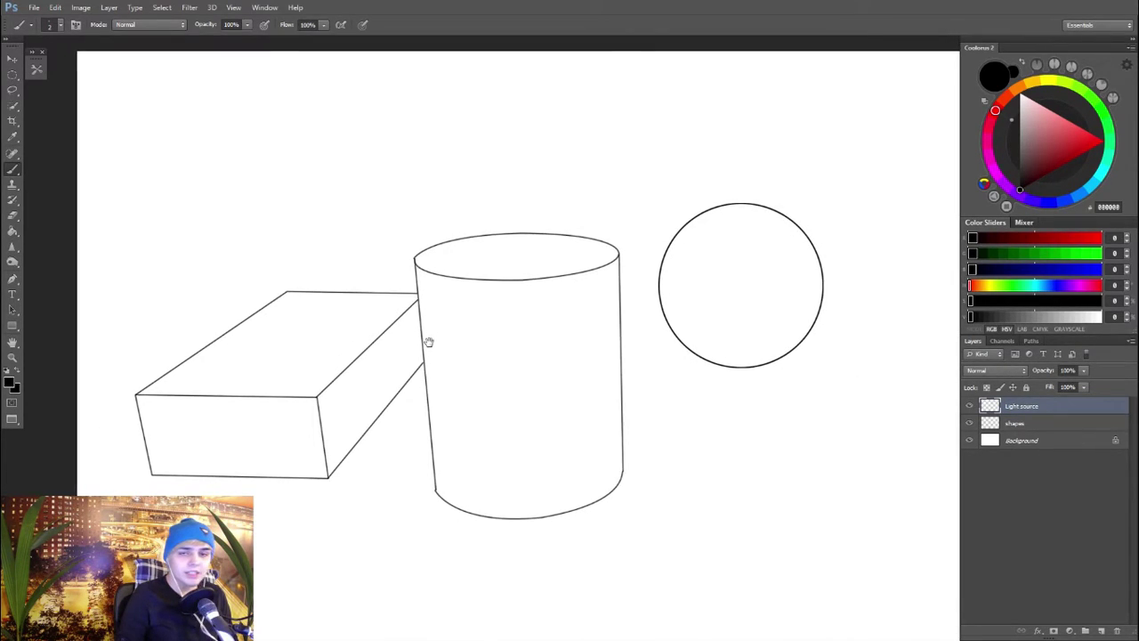
# Step: Set the brush to warm yellow FFD148 at size 45, undoing a test stroke near the canvas's upper-left corner
pyautogui.click(1051, 81)
pyautogui.click(1079, 129)
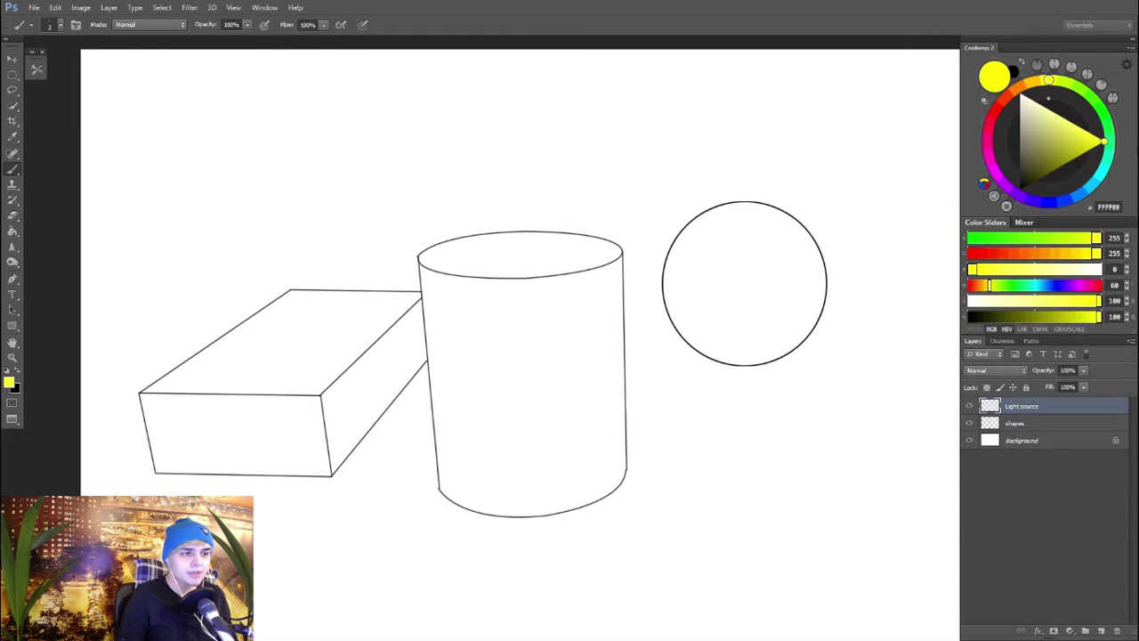
pyautogui.press(']')
pyautogui.press(']')
pyautogui.press(']')
pyautogui.press(']')
pyautogui.press(']')
pyautogui.press(']')
pyautogui.press(']')
pyautogui.press(']')
pyautogui.press(']')
pyautogui.press(']')
pyautogui.press(']')
pyautogui.press(']')
pyautogui.press(']')
pyautogui.press(']')
pyautogui.press(']')
pyautogui.moveTo(171, 125)
pyautogui.mouseDown()
pyautogui.moveTo(184, 123)
pyautogui.moveTo(161, 130)
pyautogui.mouseUp()
pyautogui.hotkey('ctrl', 'z')
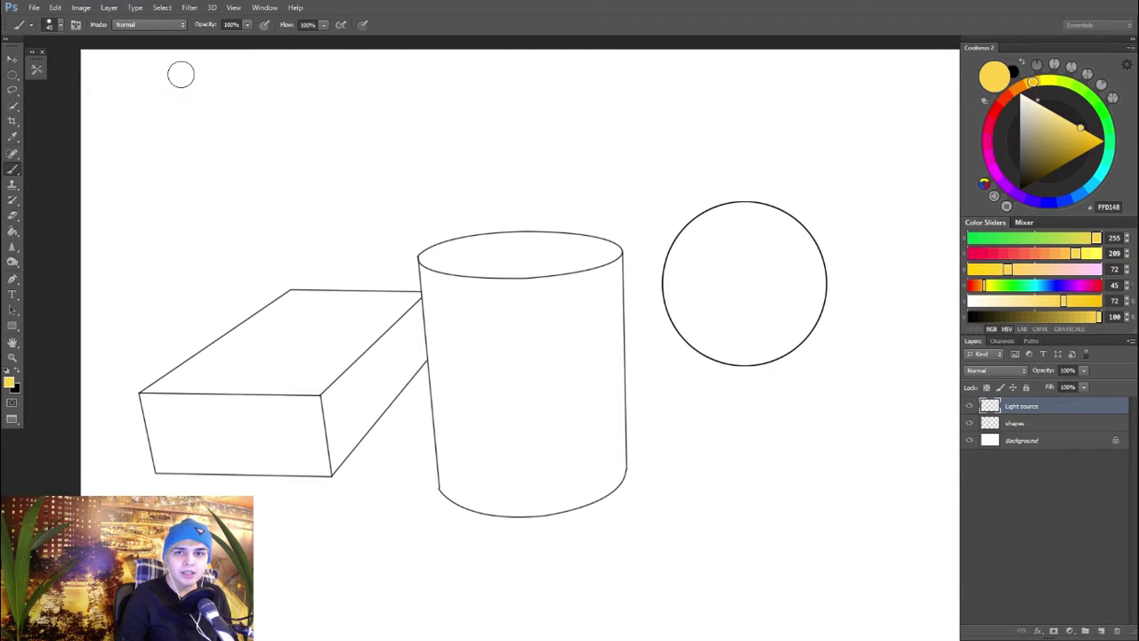
pyautogui.moveTo(84, 161)
pyautogui.mouseDown()
pyautogui.moveTo(97, 174)
pyautogui.moveTo(102, 145)
pyautogui.moveTo(120, 175)
pyautogui.mouseUp()
pyautogui.press('[')
pyautogui.press('[')
pyautogui.press('[')
pyautogui.press('[')
pyautogui.press('[')
pyautogui.press('[')
pyautogui.press('[')
pyautogui.press('[')
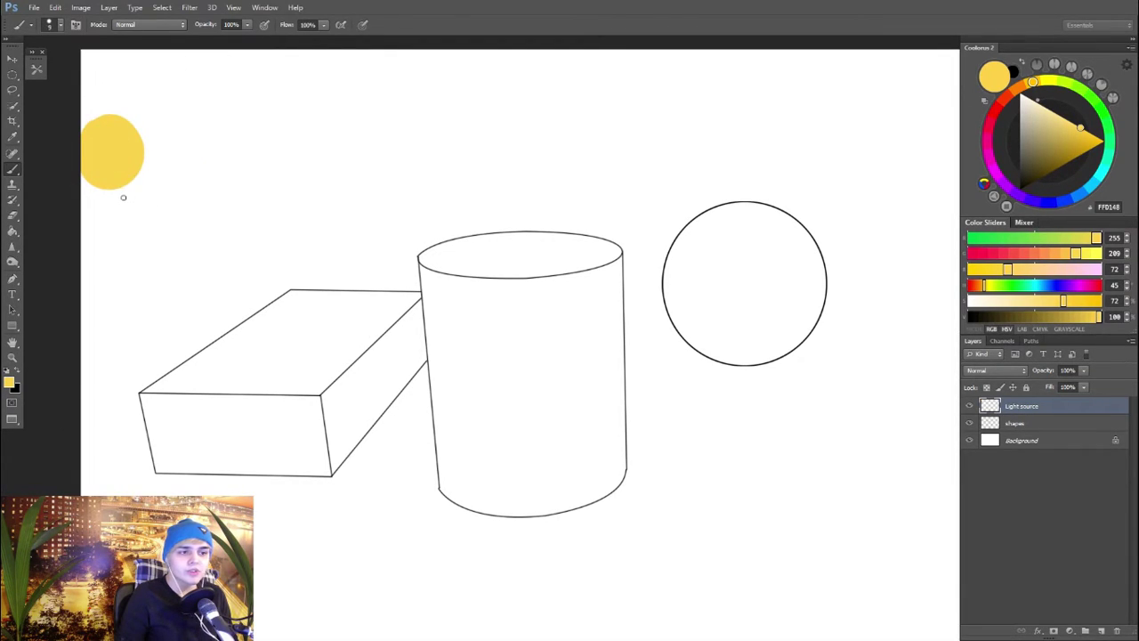
pyautogui.hotkey('ctrl', 'z')
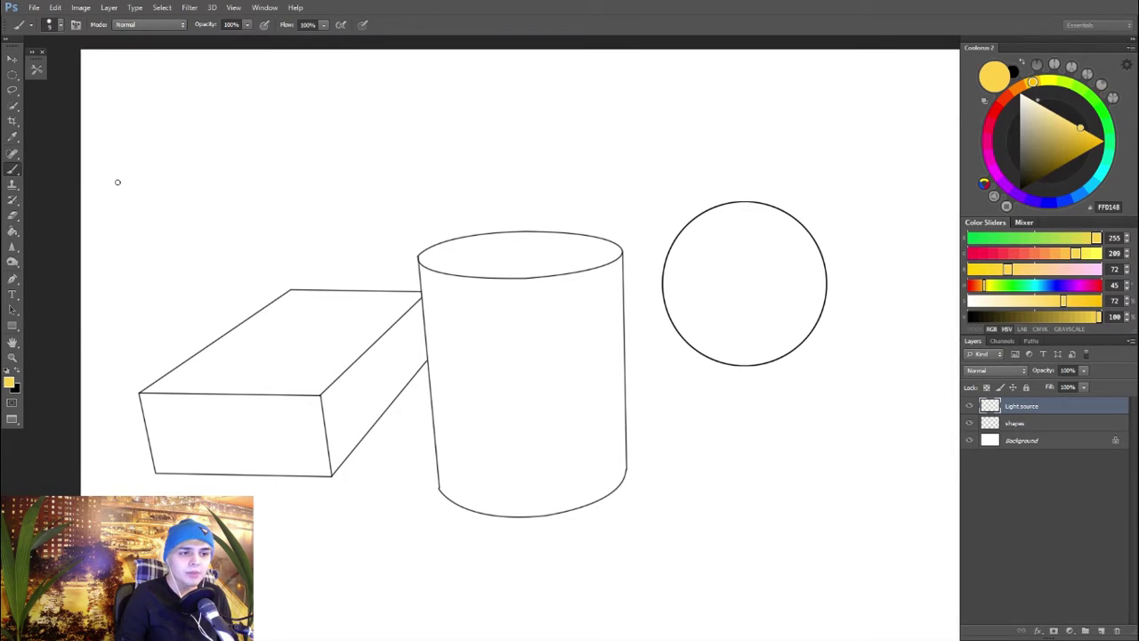
# Step: Draw a small yellow cone-shaped spotlight above the box near the canvas's left edge, with inner lines and a short rear stub
pyautogui.moveTo(113, 179)
pyautogui.mouseDown()
pyautogui.moveTo(160, 187)
pyautogui.moveTo(132, 206)
pyautogui.mouseUp()
pyautogui.hotkey('ctrl', 'z')
pyautogui.press(']')
pyautogui.hotkey('ctrl', 'z')
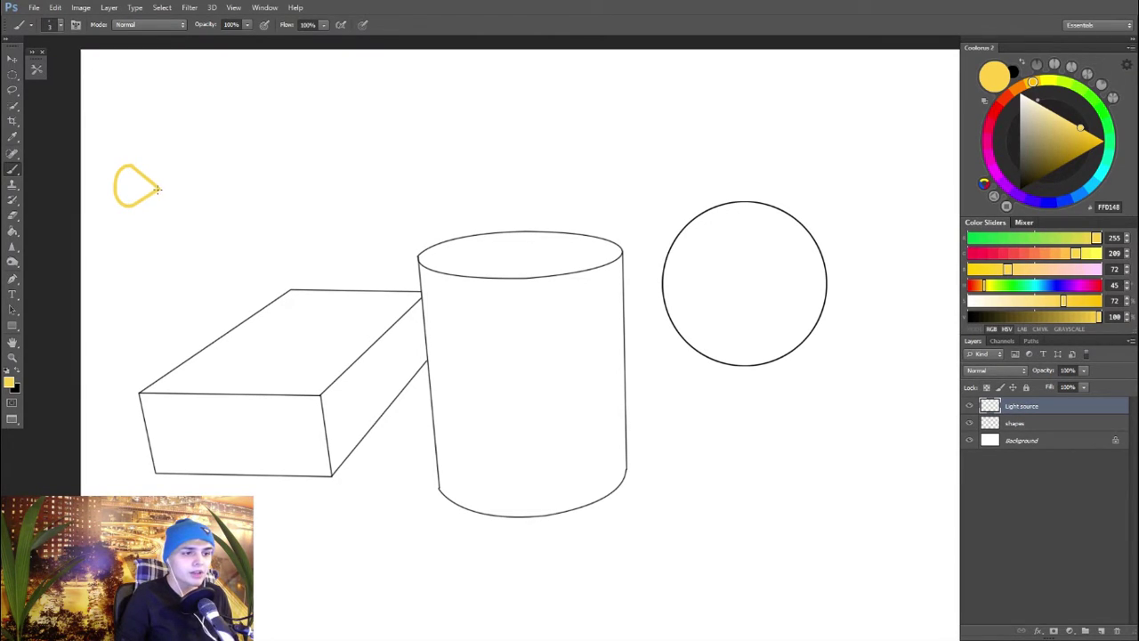
pyautogui.moveTo(119, 194)
pyautogui.mouseDown()
pyautogui.moveTo(155, 189)
pyautogui.moveTo(121, 173)
pyautogui.mouseUp()
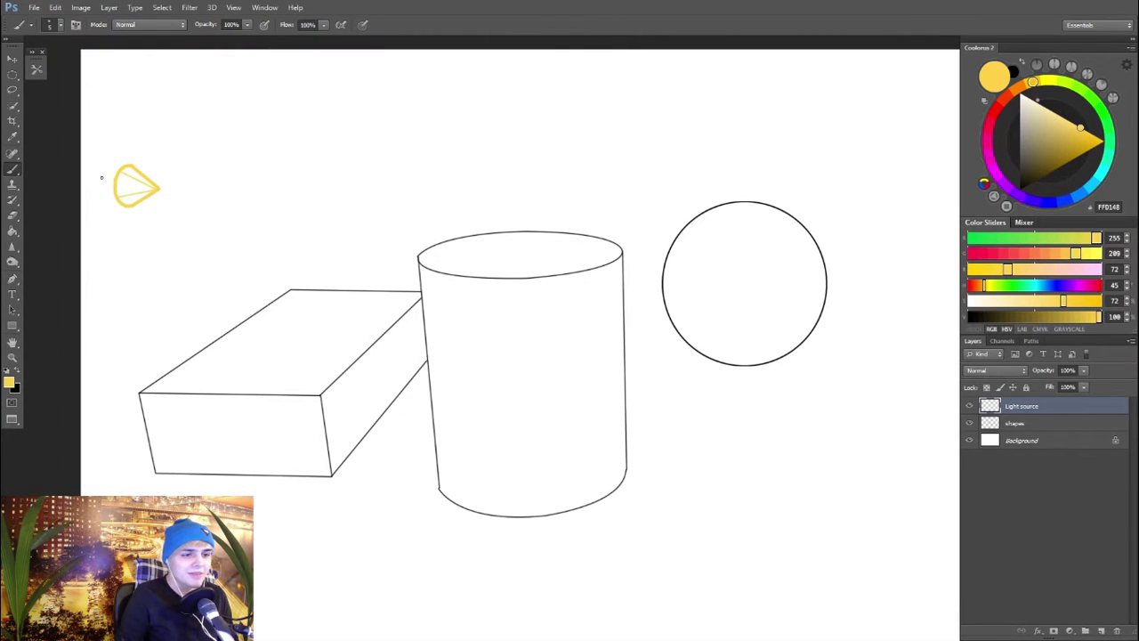
pyautogui.moveTo(101, 177); pyautogui.dragTo(114, 185)
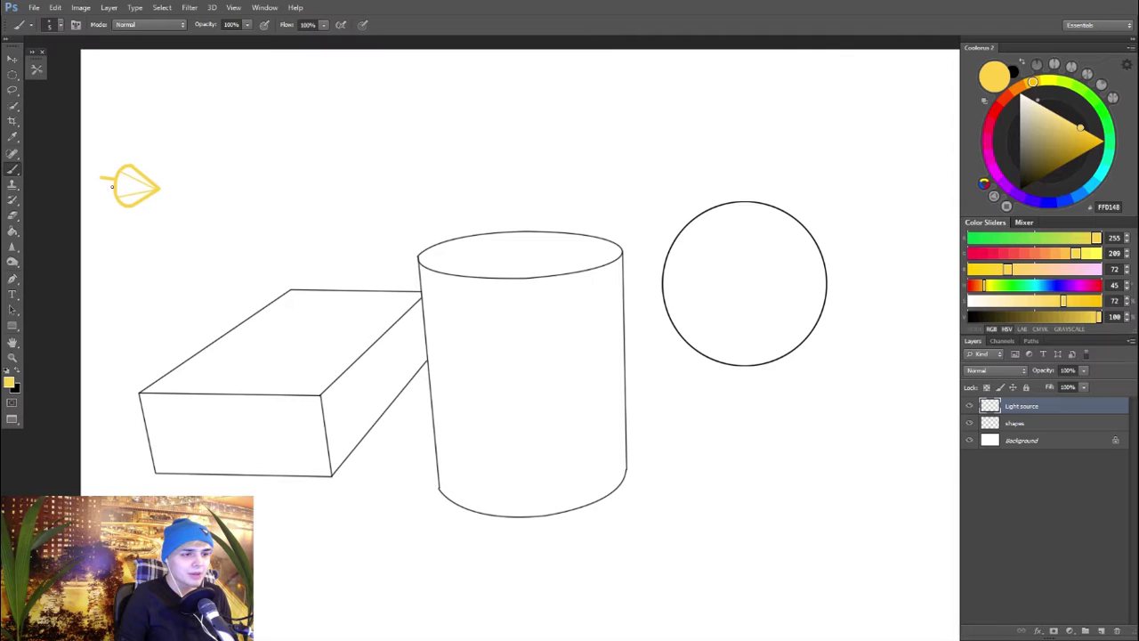
pyautogui.moveTo(100, 189); pyautogui.dragTo(108, 184)
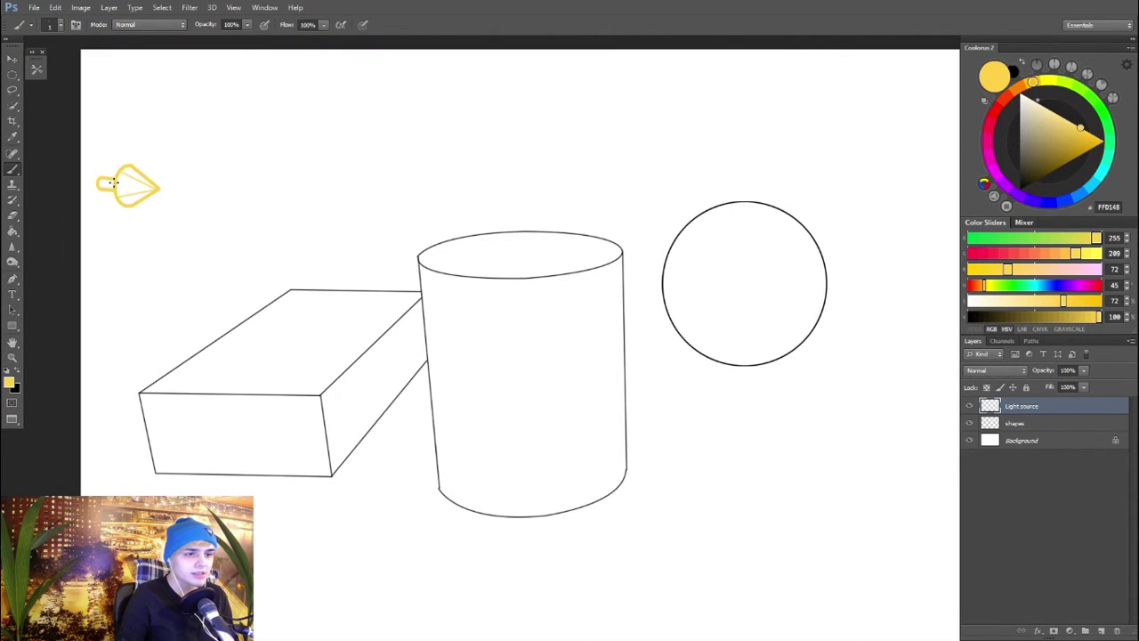
# Step: Rotate the yellow spotlight drawing slightly clockwise with Free Transform
pyautogui.hotkey('ctrl', 't')
pyautogui.moveTo(183, 143); pyautogui.dragTo(186, 149)
pyautogui.press('Return')
# Step: Draw a small yellow sun circle just above the spotlight with a thin brush, undoing the strokes that go wrong
pyautogui.moveTo(105, 141)
pyautogui.mouseDown()
pyautogui.moveTo(104, 156)
pyautogui.moveTo(115, 127)
pyautogui.moveTo(129, 142)
pyautogui.moveTo(116, 164)
pyautogui.mouseUp()
pyautogui.hotkey('ctrl', 'z')
pyautogui.press(']')
pyautogui.press(']')
pyautogui.moveTo(109, 159); pyautogui.dragTo(110, 167)
pyautogui.hotkey('ctrl', 'alt', 'z')
pyautogui.hotkey('ctrl', 'alt', 'z')
pyautogui.hotkey('ctrl', 'alt', 'z')
pyautogui.hotkey('ctrl', 'alt', 'z')
pyautogui.hotkey('ctrl', 'alt', 'z')
pyautogui.hotkey('ctrl', 'alt', 'z')
pyautogui.hotkey('ctrl', 'alt', 'z')
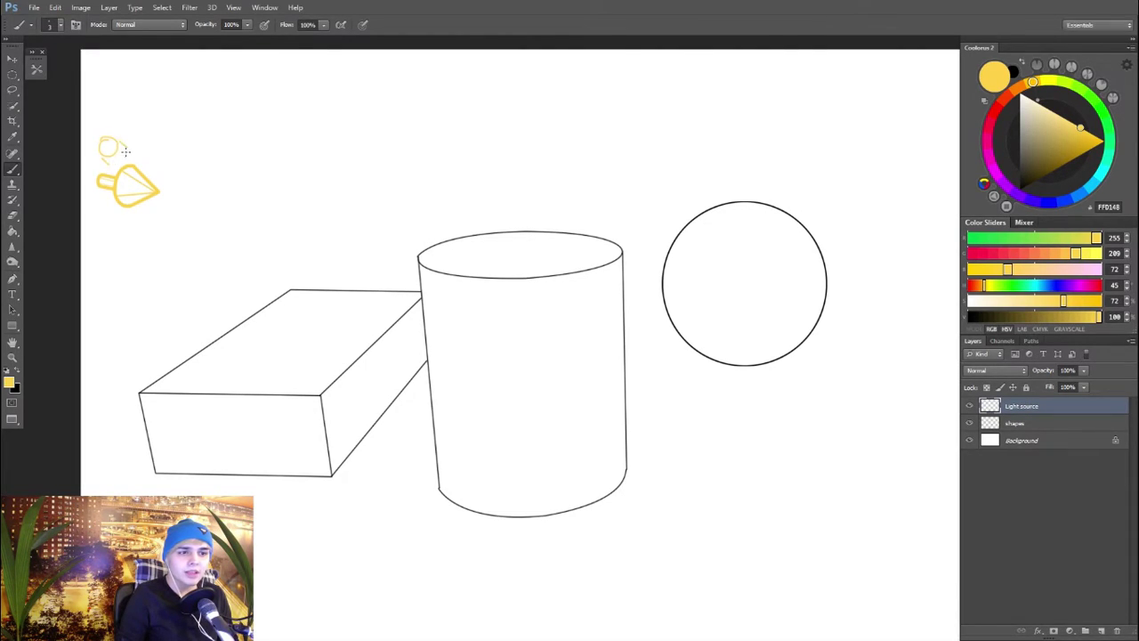
# Step: Add short yellow rays all around the sun circle
pyautogui.moveTo(111, 133)
pyautogui.mouseDown()
pyautogui.moveTo(114, 122)
pyautogui.moveTo(123, 130)
pyautogui.mouseUp()
pyautogui.moveTo(122, 142); pyautogui.dragTo(122, 159)
pyautogui.moveTo(110, 158)
pyautogui.mouseDown()
pyautogui.moveTo(95, 160)
pyautogui.moveTo(95, 126)
pyautogui.mouseUp()
# Step: Lasso the sun, scale it down slightly above the spotlight, and deselect it
pyautogui.press('l')
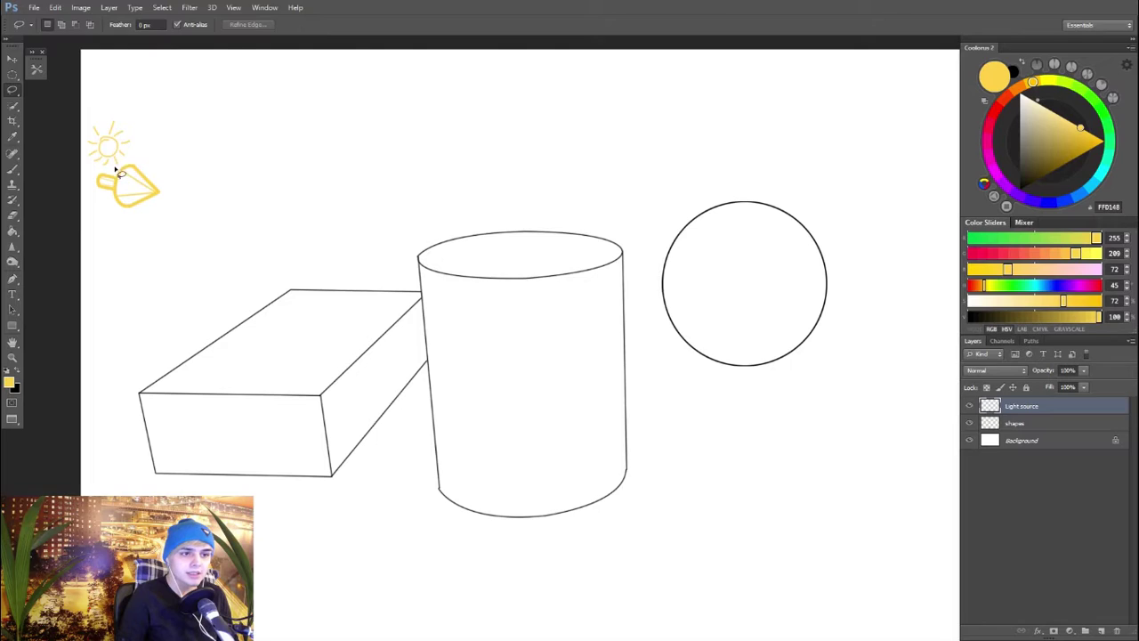
pyautogui.moveTo(132, 174)
pyautogui.mouseDown()
pyautogui.moveTo(130, 119)
pyautogui.moveTo(74, 161)
pyautogui.moveTo(126, 171)
pyautogui.mouseUp()
pyautogui.hotkey('ctrl', 't')
pyautogui.moveTo(140, 113); pyautogui.dragTo(112, 155)
pyautogui.press('Return')
pyautogui.press('v')
pyautogui.hotkey('ctrl', 'd')
pyautogui.press('b')
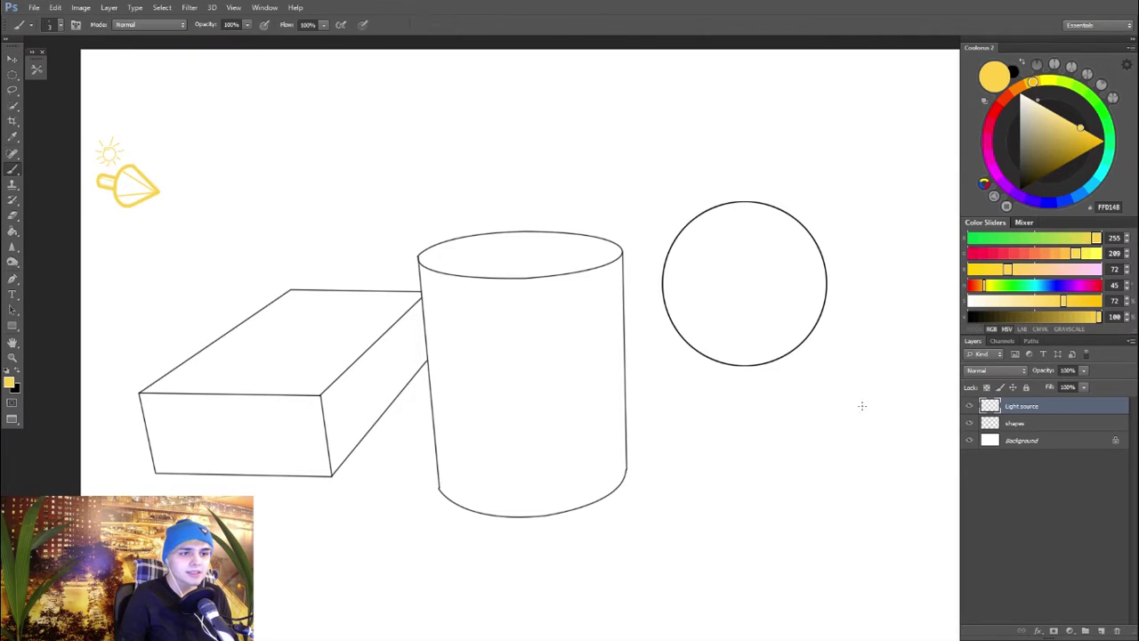
# Step: Add a new layer directly above shapes and enter Render shapes as its name
pyautogui.click(1056, 428)
pyautogui.click(1101, 630)
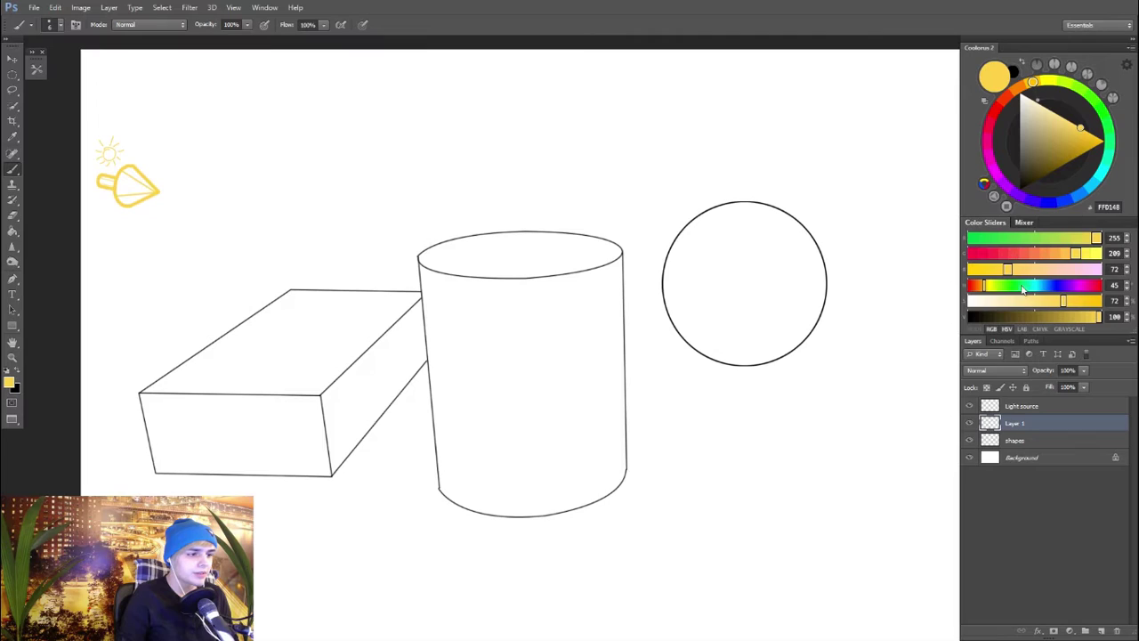
pyautogui.doubleClick(1015, 423)
pyautogui.write('Shades')
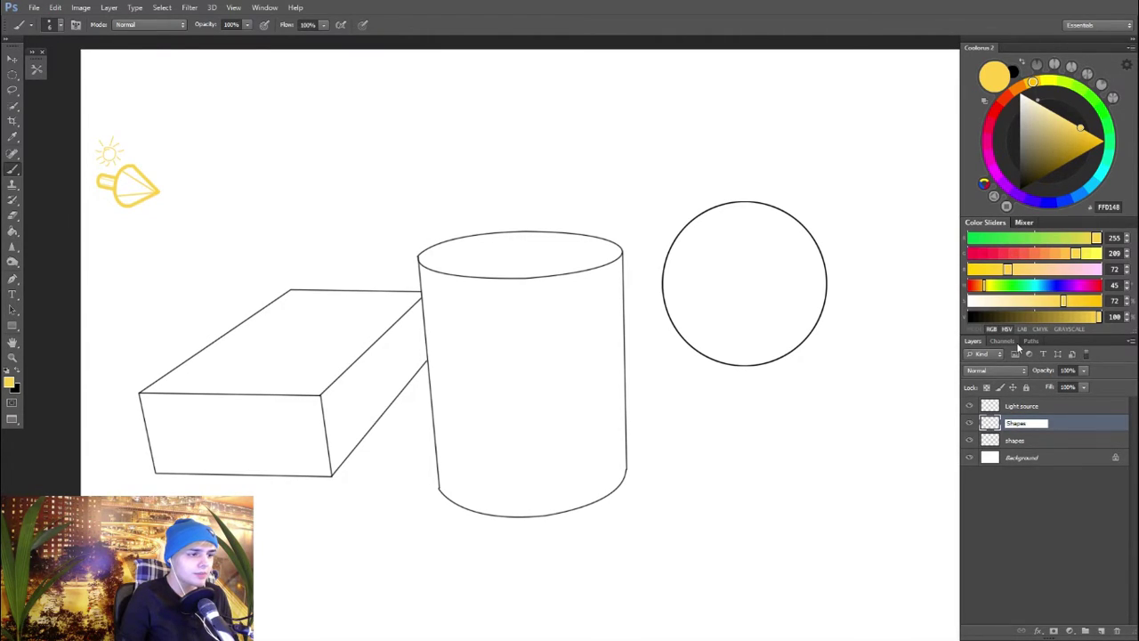
pyautogui.write('Render')
pyautogui.press('End')
pyautogui.press('BackSpace')
pyautogui.press('BackSpace')
pyautogui.press('BackSpace')
pyautogui.press('BackSpace')
pyautogui.press('BackSpace')
pyautogui.press('BackSpace')
pyautogui.press('BackSpace')
pyautogui.write('shapes')
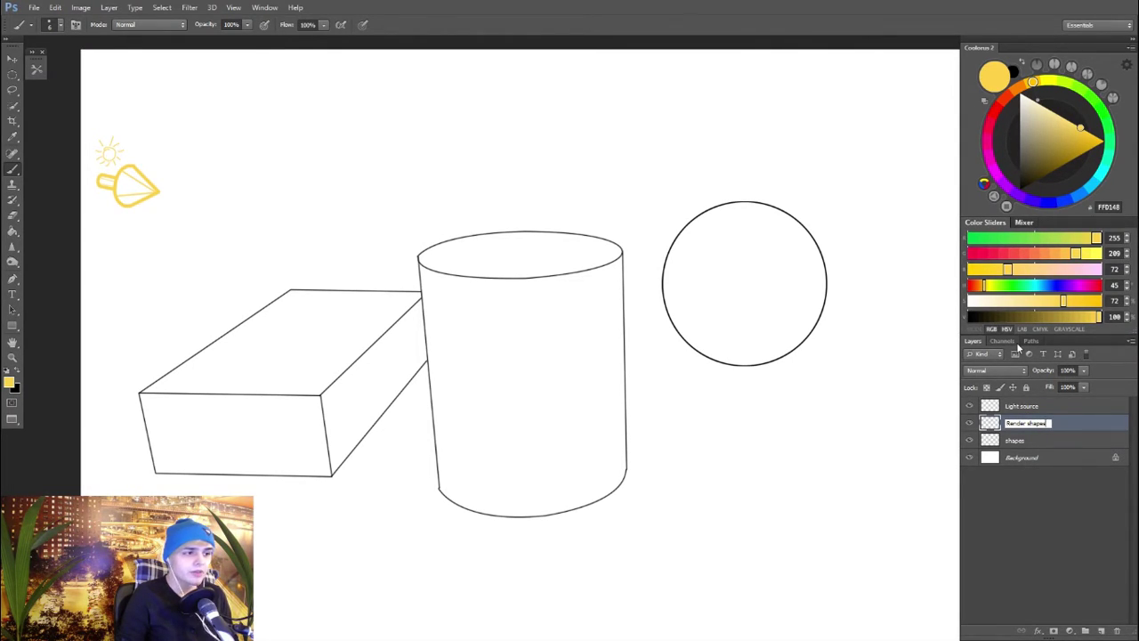
# Step: Replace the new layer's name with form lines
pyautogui.press('BackSpace')
pyautogui.press('BackSpace')
pyautogui.press('BackSpace')
pyautogui.press('BackSpace')
pyautogui.press('BackSpace')
pyautogui.press('BackSpace')
pyautogui.press('BackSpace')
pyautogui.press('BackSpace')
pyautogui.press('BackSpace')
pyautogui.press('BackSpace')
pyautogui.press('BackSpace')
pyautogui.press('BackSpace')
pyautogui.press('BackSpace')
pyautogui.write('form line')
pyautogui.press('Return')
# Step: Set the brush color to pure red FF0000
pyautogui.click(995, 114)
pyautogui.moveTo(1091, 137); pyautogui.dragTo(1121, 142)
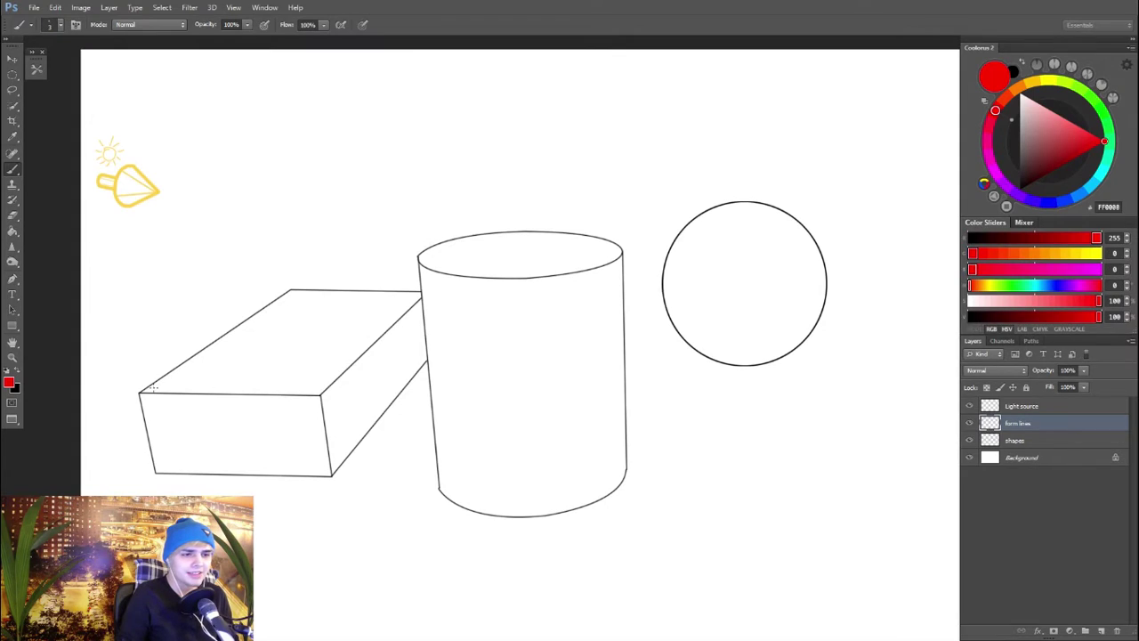
pyautogui.click(151, 390)
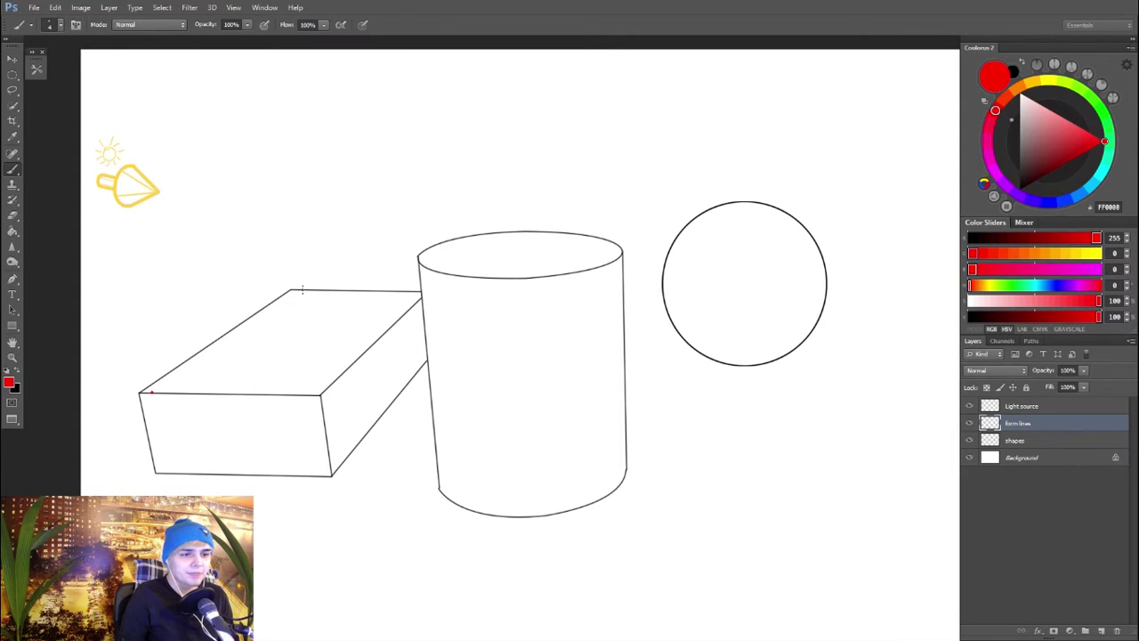
pyautogui.keyDown('shift'); pyautogui.click(302, 290); pyautogui.keyUp('shift')
pyautogui.hotkey('ctrl', 'alt', 'z')
pyautogui.hotkey('ctrl', 'alt', 'z')
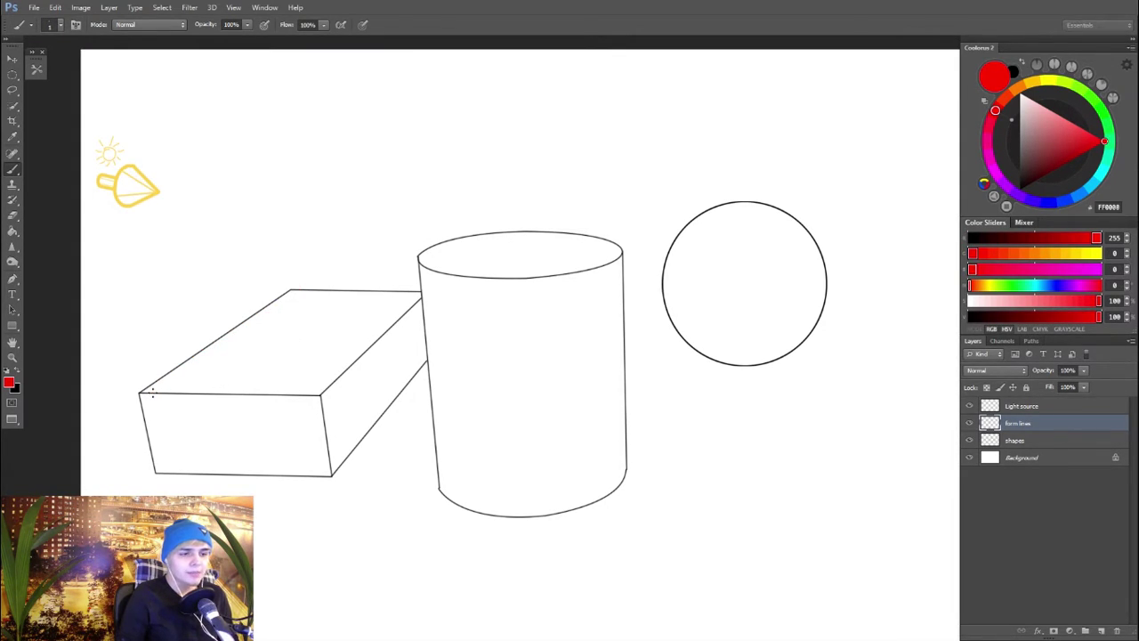
# Step: Draw six evenly spaced straight red lines with a size 1 brush from the back to the front edge of the box's top face
pyautogui.click(303, 289)
pyautogui.keyDown('shift'); pyautogui.click(153, 391); pyautogui.keyUp('shift')
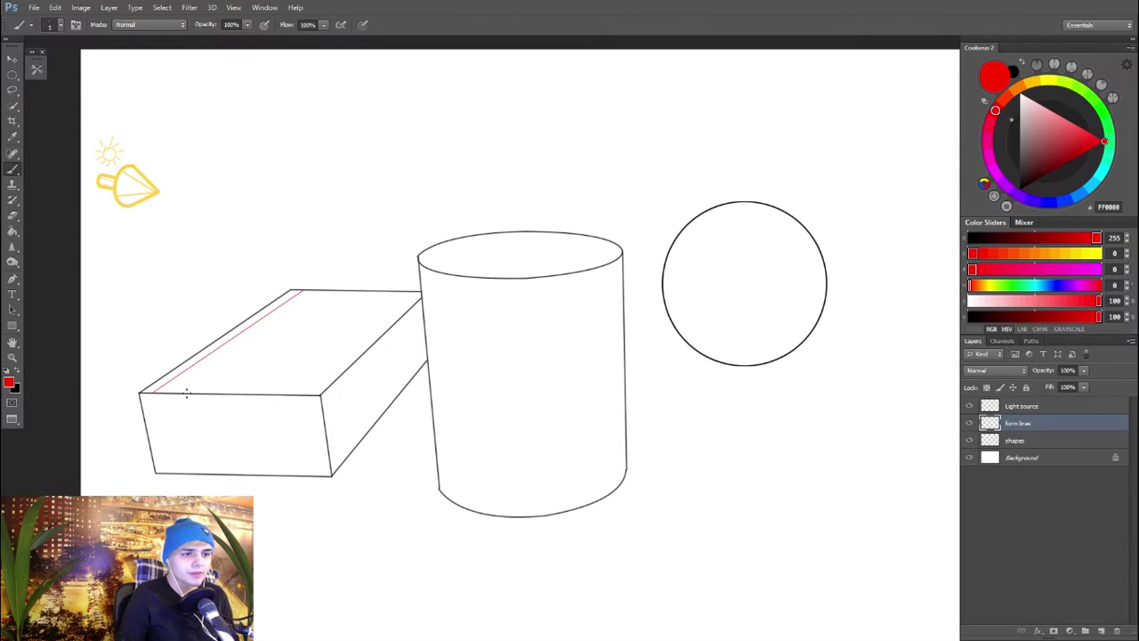
pyautogui.click(324, 290)
pyautogui.keyDown('shift'); pyautogui.click(185, 392); pyautogui.keyUp('shift')
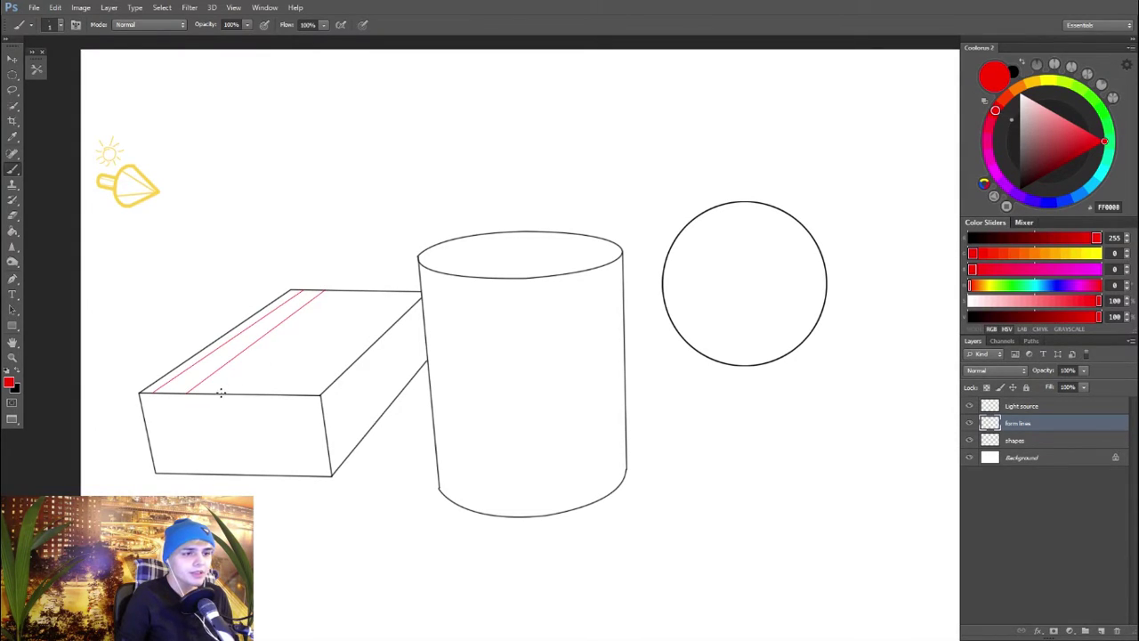
pyautogui.click(344, 290)
pyautogui.keyDown('shift'); pyautogui.click(221, 392); pyautogui.keyUp('shift')
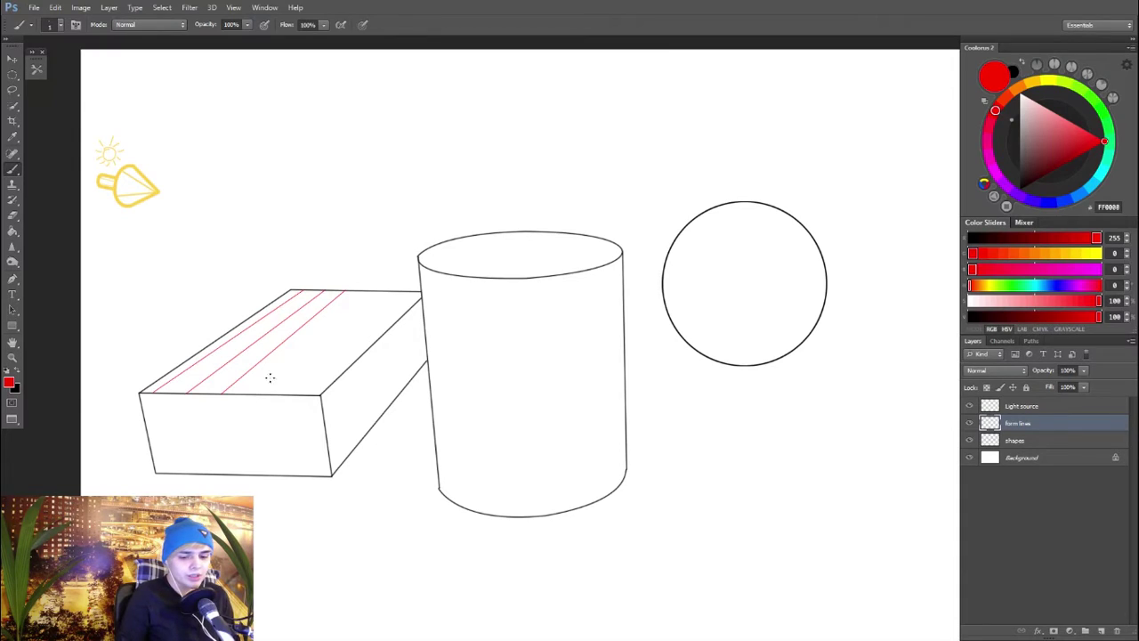
pyautogui.click(363, 290)
pyautogui.keyDown('shift'); pyautogui.click(255, 393); pyautogui.keyUp('shift')
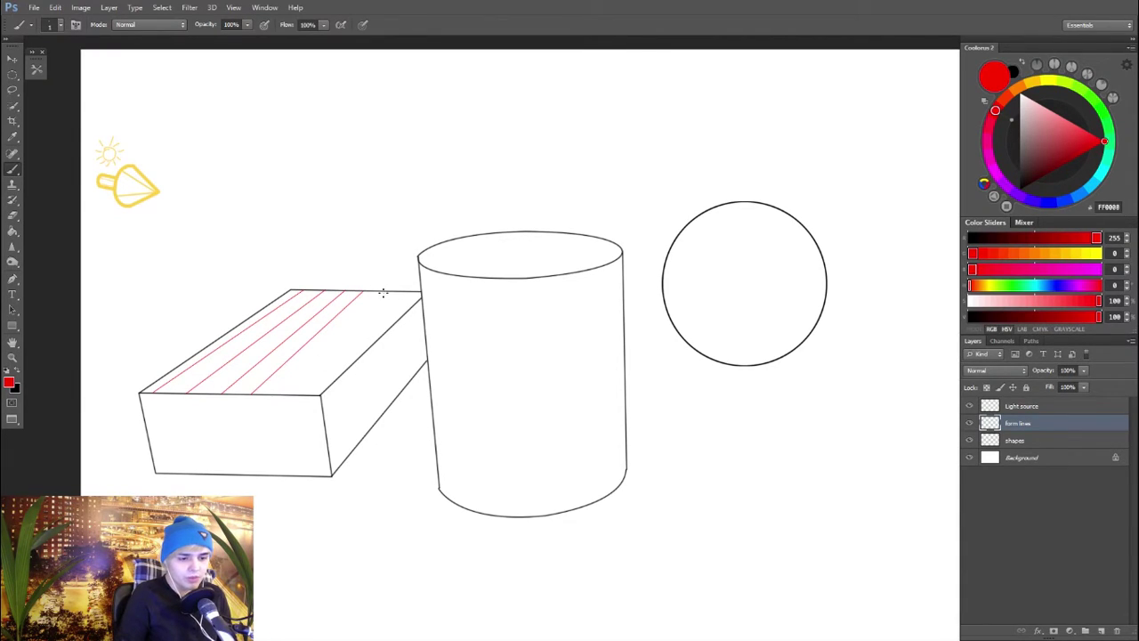
pyautogui.click(383, 291)
pyautogui.keyDown('shift'); pyautogui.click(282, 393); pyautogui.keyUp('shift')
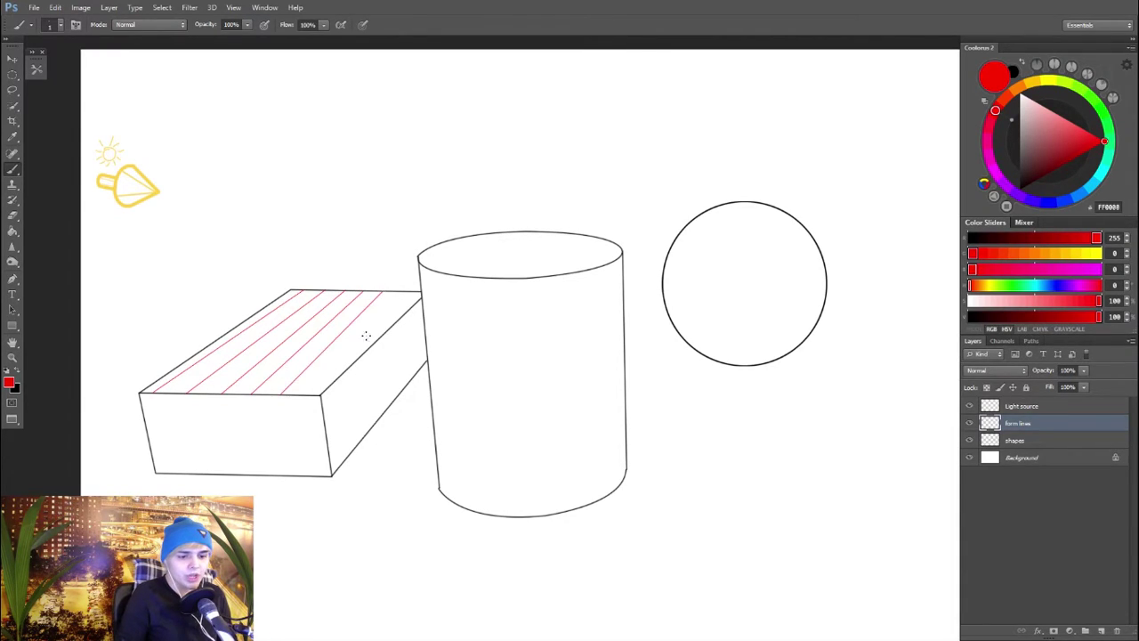
pyautogui.keyDown('shift'); pyautogui.click(402, 290); pyautogui.keyUp('shift')
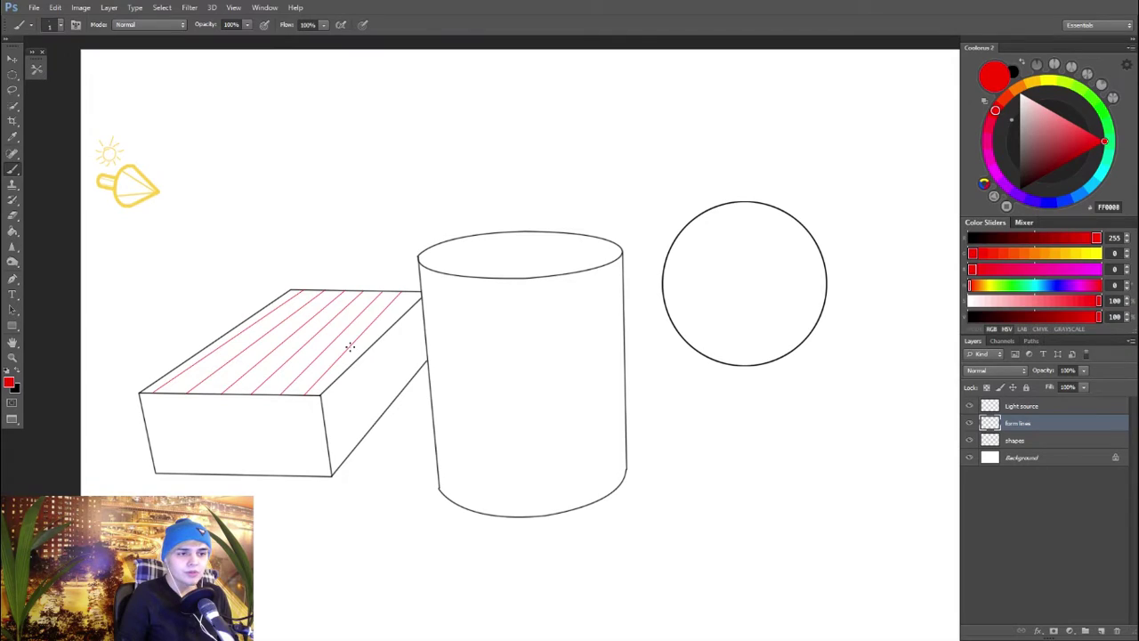
pyautogui.hotkey('ctrl', 'z')
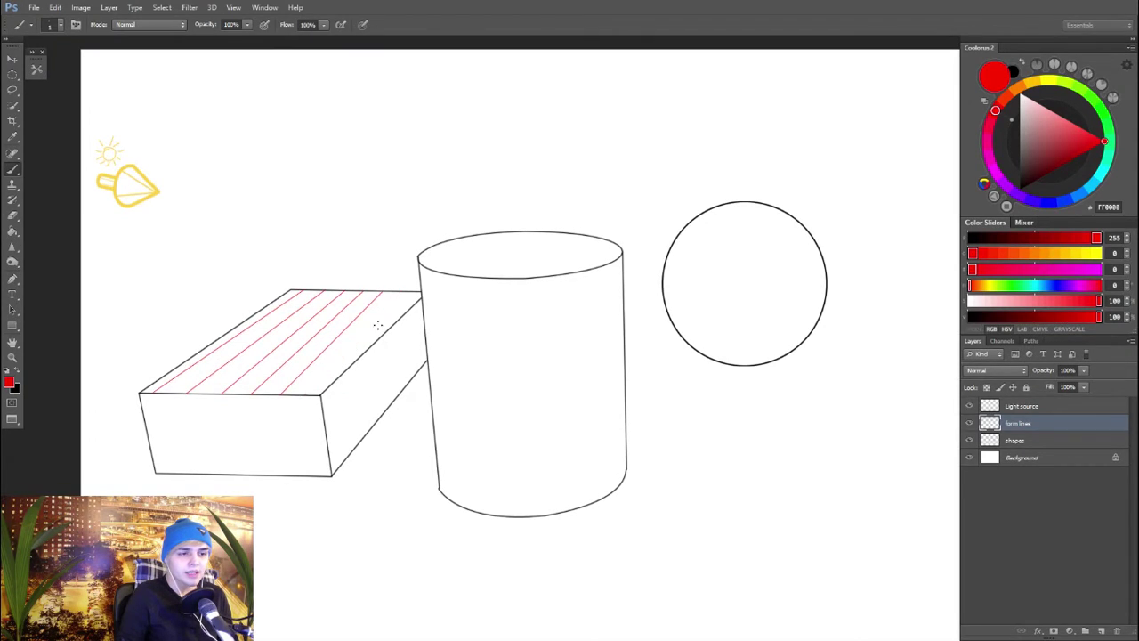
pyautogui.hotkey('ctrl', 'shift', 'z')
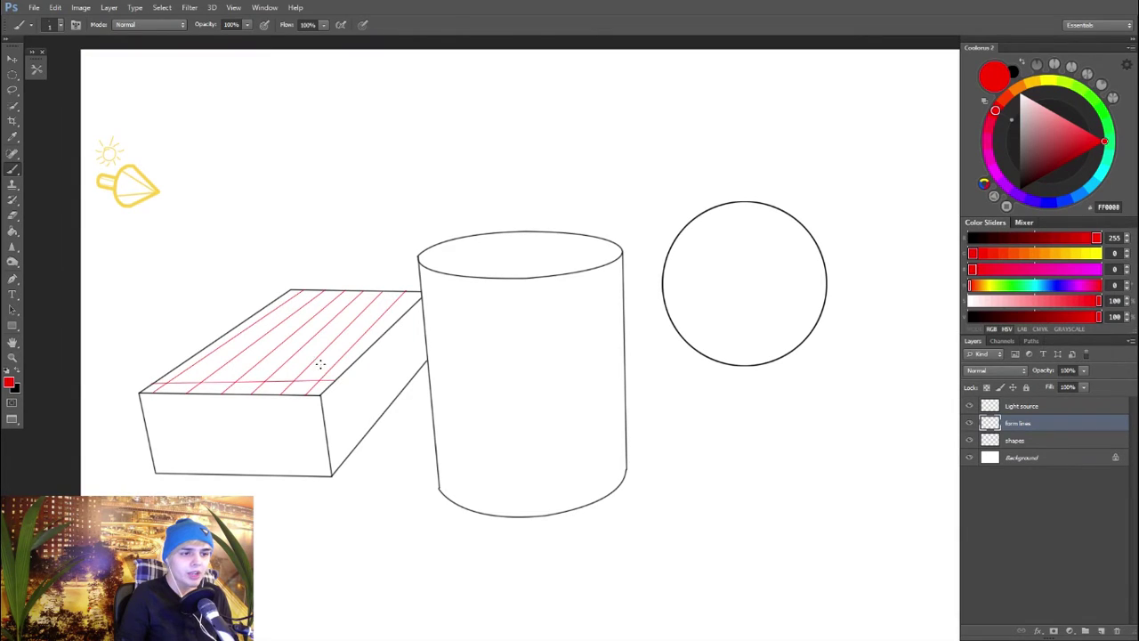
# Step: Draw straight red cross lines over the box's top face from side to side, completing a grid with the existing lines
pyautogui.moveTo(329, 383); pyautogui.dragTo(158, 384)
pyautogui.moveTo(347, 369)
pyautogui.mouseDown()
pyautogui.moveTo(183, 362)
pyautogui.moveTo(359, 354)
pyautogui.moveTo(228, 335)
pyautogui.mouseUp()
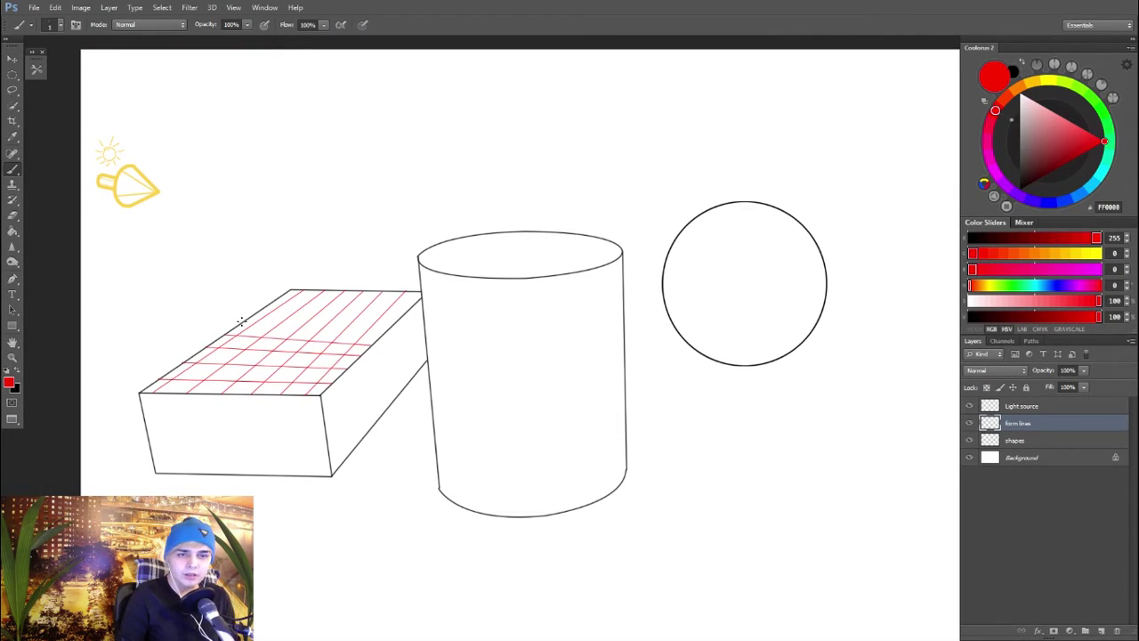
pyautogui.moveTo(385, 331); pyautogui.dragTo(244, 322)
pyautogui.moveTo(395, 324); pyautogui.dragTo(254, 314)
pyautogui.moveTo(402, 315); pyautogui.dragTo(271, 305)
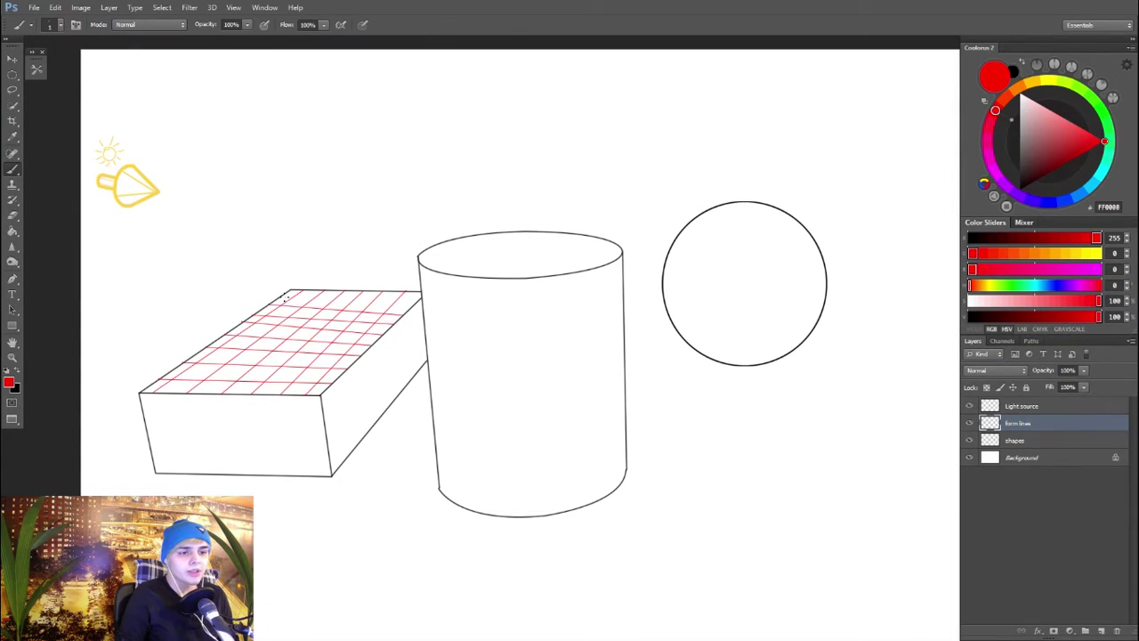
pyautogui.keyDown('shift'); pyautogui.click(414, 303); pyautogui.keyUp('shift')
# Step: Draw six straight red lines down the box's front face, continuing the top face's lines to the lower edge
pyautogui.click(154, 393)
pyautogui.keyDown('shift'); pyautogui.click(163, 471); pyautogui.keyUp('shift')
pyautogui.hotkey('ctrl', 'z')
pyautogui.click(154, 393)
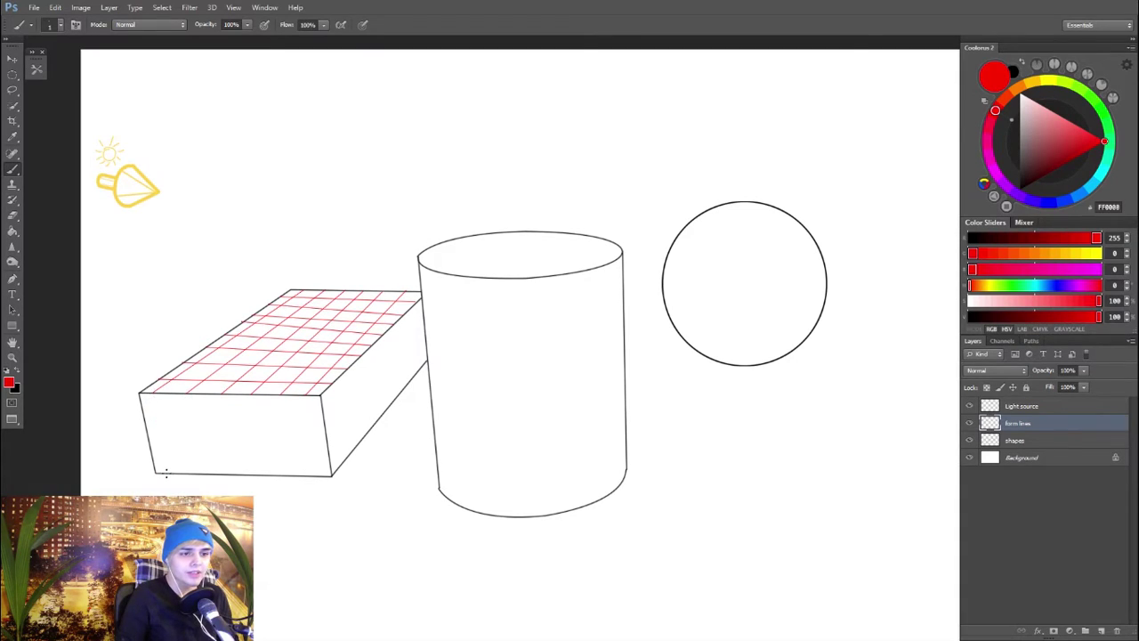
pyautogui.keyDown('shift'); pyautogui.click(167, 472); pyautogui.keyUp('shift')
pyautogui.click(187, 395)
pyautogui.keyDown('shift'); pyautogui.click(187, 472); pyautogui.keyUp('shift')
pyautogui.hotkey('ctrl', 'z')
pyautogui.click(187, 394)
pyautogui.keyDown('shift'); pyautogui.click(186, 468); pyautogui.keyUp('shift')
pyautogui.keyDown('shift'); pyautogui.click(326, 396); pyautogui.keyUp('shift')
pyautogui.hotkey('ctrl', 'z')
pyautogui.hotkey('ctrl', 'z')
pyautogui.keyDown('shift'); pyautogui.click(193, 473); pyautogui.keyUp('shift')
pyautogui.click(223, 394)
pyautogui.keyDown('shift'); pyautogui.click(226, 473); pyautogui.keyUp('shift')
pyautogui.click(252, 396)
pyautogui.keyDown('shift'); pyautogui.click(254, 472); pyautogui.keyUp('shift')
pyautogui.click(282, 396)
pyautogui.keyDown('shift'); pyautogui.click(282, 474); pyautogui.keyUp('shift')
pyautogui.click(307, 398)
pyautogui.keyDown('shift'); pyautogui.click(309, 473); pyautogui.keyUp('shift')
# Step: Draw eight straight red lines down the box's side face, from the top edge to the slanted lower edge
pyautogui.press('m')
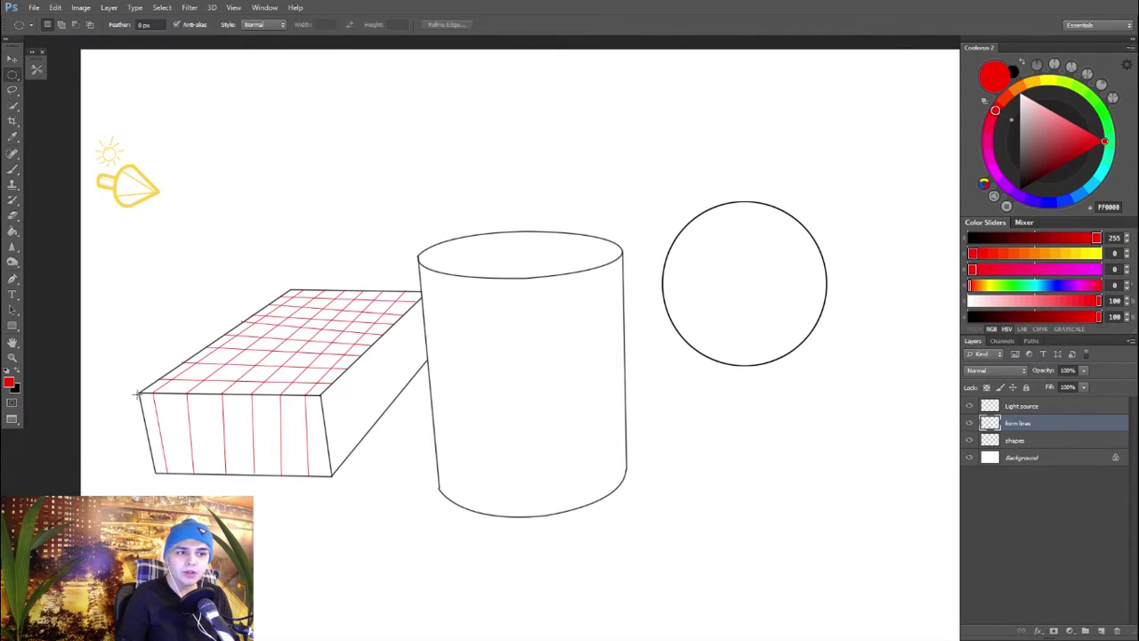
pyautogui.press('b')
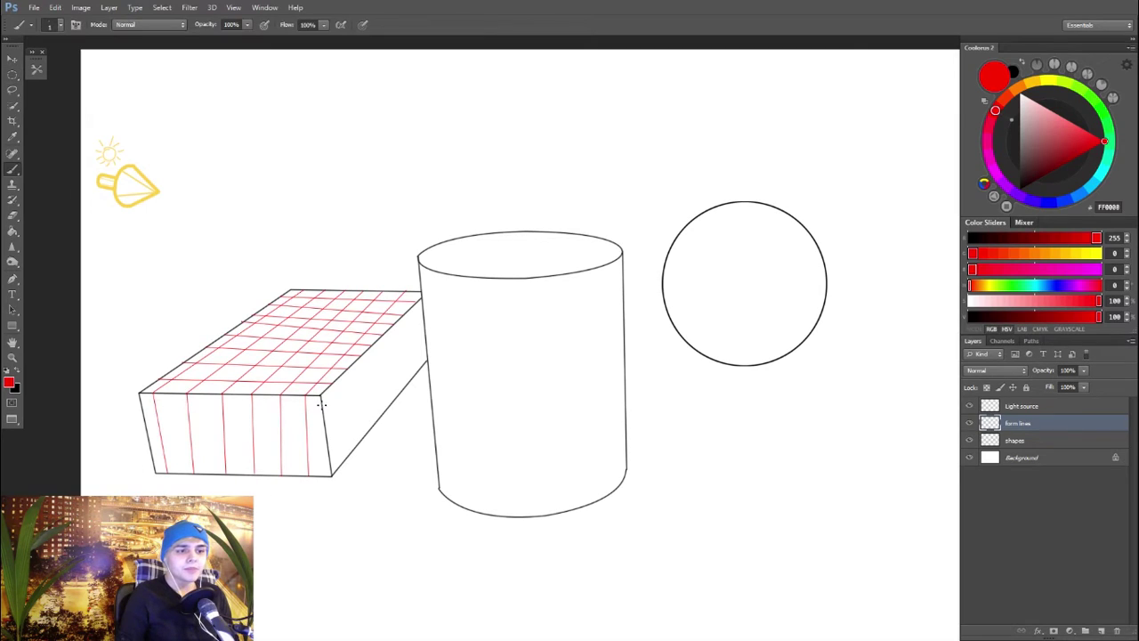
pyautogui.click(334, 388)
pyautogui.keyDown('shift'); pyautogui.click(348, 456); pyautogui.keyUp('shift')
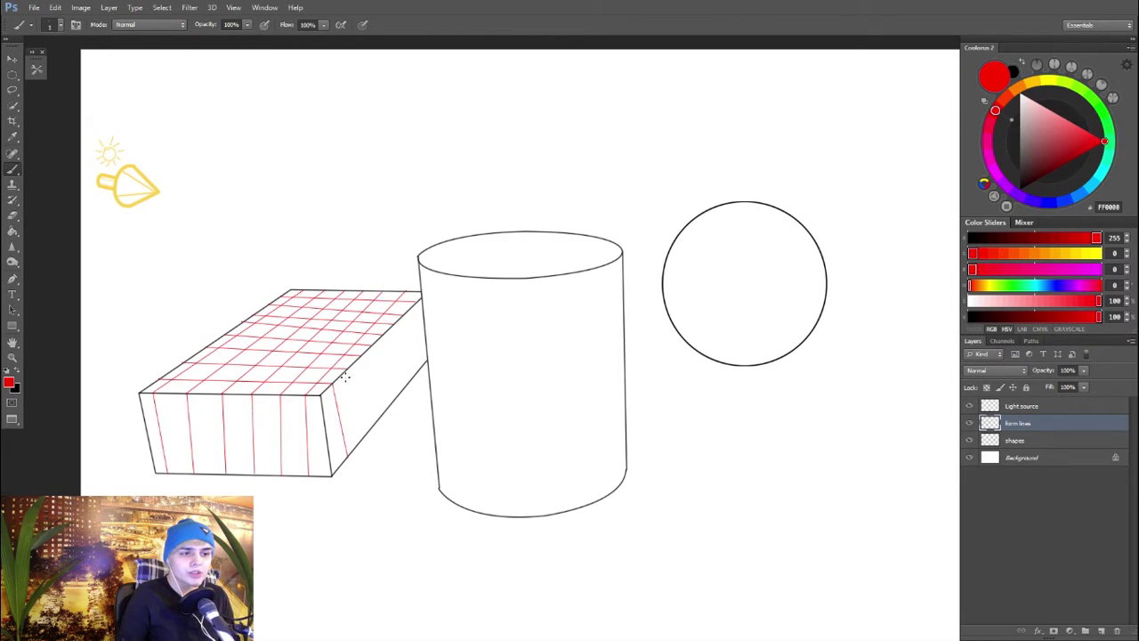
pyautogui.click(360, 433)
pyautogui.keyDown('shift'); pyautogui.click(348, 373); pyautogui.keyUp('shift')
pyautogui.click(378, 420)
pyautogui.keyDown('shift'); pyautogui.click(365, 356); pyautogui.keyUp('shift')
pyautogui.click(387, 411)
pyautogui.keyDown('shift'); pyautogui.click(372, 346); pyautogui.keyUp('shift')
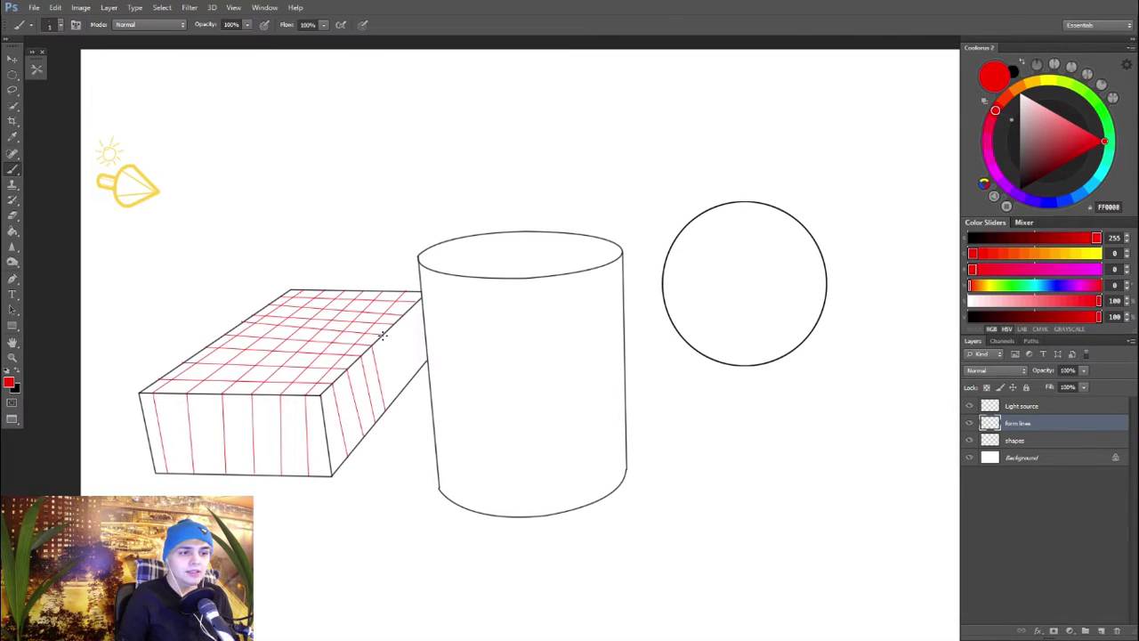
pyautogui.click(394, 400)
pyautogui.keyDown('shift'); pyautogui.click(384, 335); pyautogui.keyUp('shift')
pyautogui.click(402, 389)
pyautogui.keyDown('shift'); pyautogui.click(394, 324); pyautogui.keyUp('shift')
pyautogui.click(406, 316)
pyautogui.keyDown('shift'); pyautogui.click(413, 378); pyautogui.keyUp('shift')
pyautogui.click(425, 367)
pyautogui.keyDown('shift'); pyautogui.click(418, 304); pyautogui.keyUp('shift')
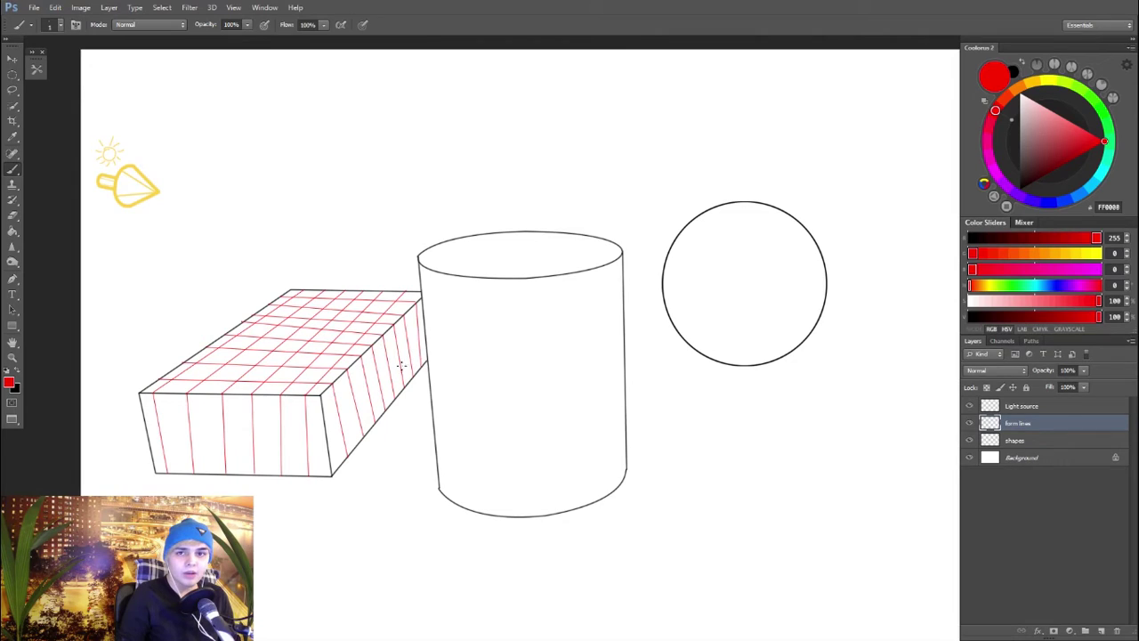
# Step: Draw five evenly spaced horizontal red lines across the box's front face to complete its grid
pyautogui.keyDown('shift'); pyautogui.click(323, 412); pyautogui.keyUp('shift')
pyautogui.hotkey('ctrl', 'z')
pyautogui.click(321, 407)
pyautogui.keyDown('shift'); pyautogui.click(143, 408); pyautogui.keyUp('shift')
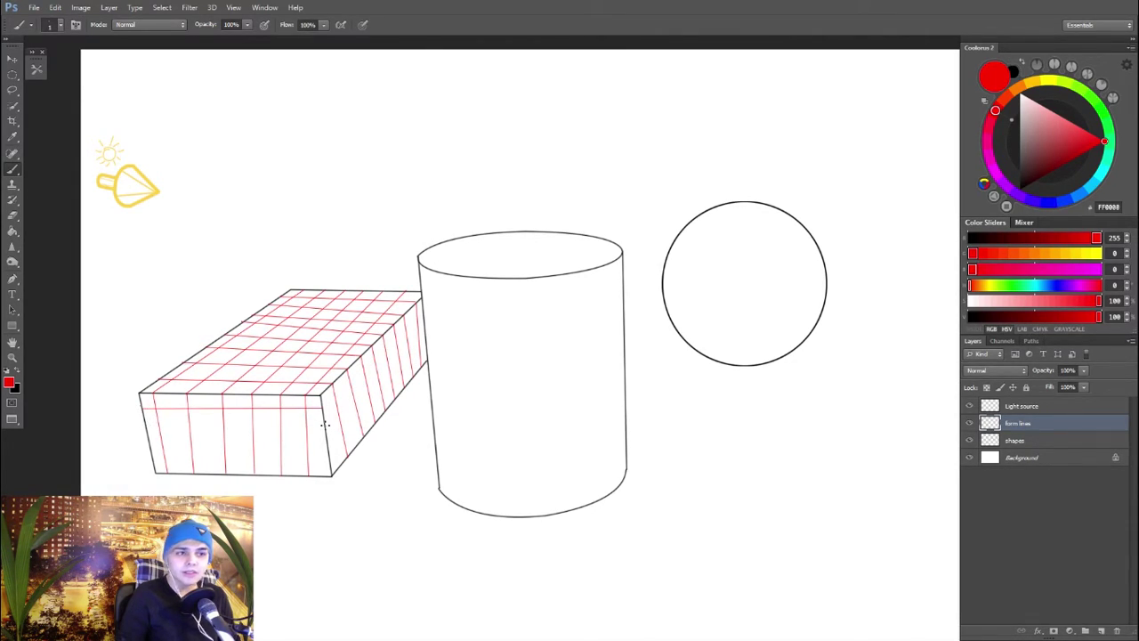
pyautogui.click(324, 425)
pyautogui.keyDown('shift'); pyautogui.click(145, 426); pyautogui.keyUp('shift')
pyautogui.click(323, 439)
pyautogui.keyDown('shift'); pyautogui.click(148, 439); pyautogui.keyUp('shift')
pyautogui.click(321, 450)
pyautogui.keyDown('shift'); pyautogui.click(152, 453); pyautogui.keyUp('shift')
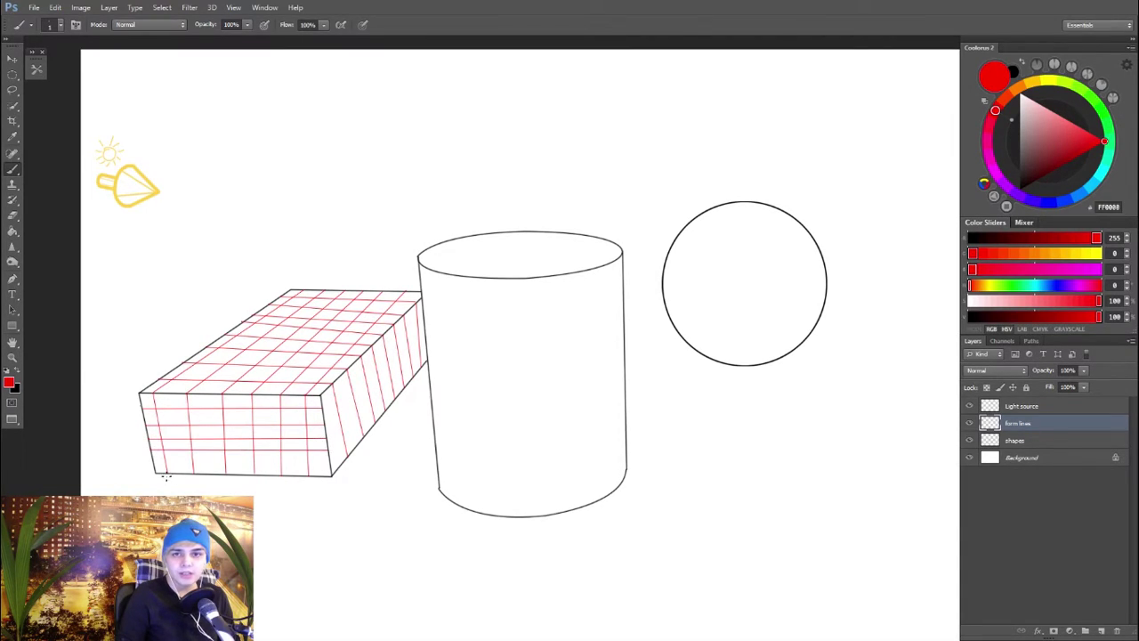
pyautogui.click(327, 460)
pyautogui.keyDown('shift'); pyautogui.click(154, 461); pyautogui.keyUp('shift')
pyautogui.hotkey('ctrl', 'z')
pyautogui.keyDown('shift'); pyautogui.click(328, 461); pyautogui.keyUp('shift')
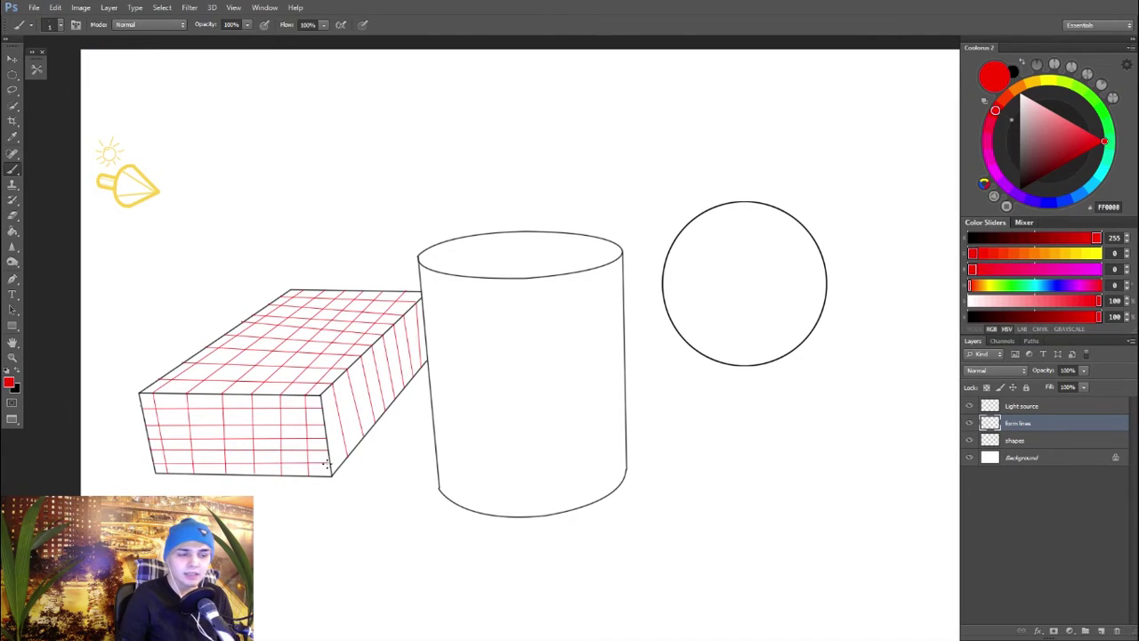
# Step: Extend the front face's five horizontal lines across the box's side face toward the cylinder
pyautogui.keyDown('shift'); pyautogui.click(427, 348); pyautogui.keyUp('shift')
pyautogui.keyDown('shift'); pyautogui.click(426, 336); pyautogui.keyUp('shift')
pyautogui.click(327, 438)
pyautogui.keyDown('shift'); pyautogui.click(427, 323); pyautogui.keyUp('shift')
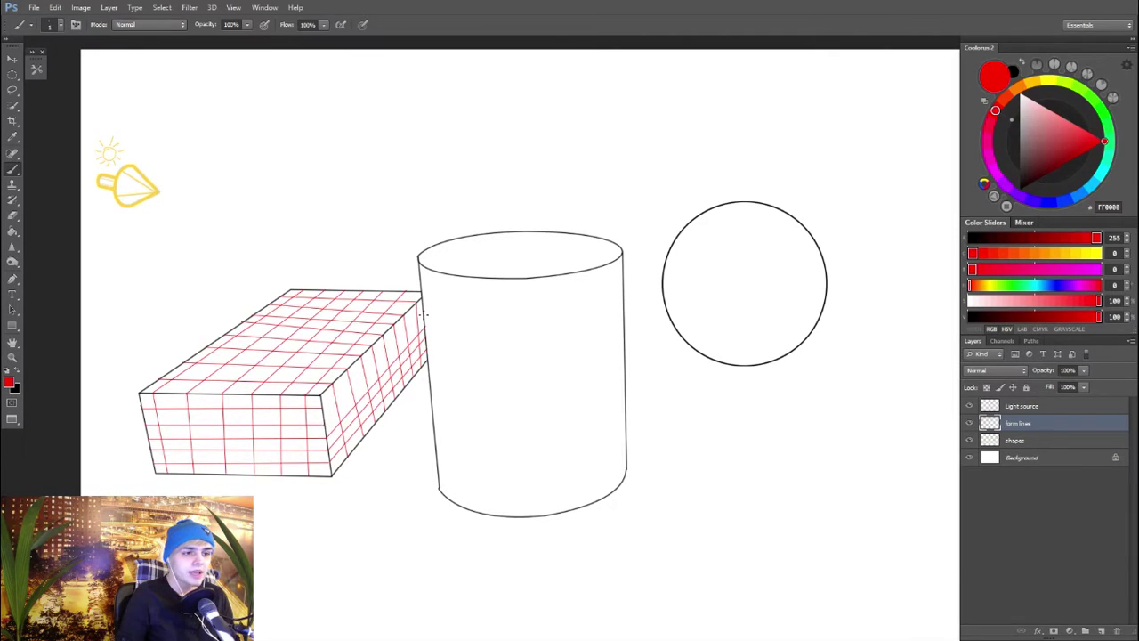
pyautogui.keyDown('shift'); pyautogui.click(423, 315); pyautogui.keyUp('shift')
pyautogui.click(322, 409)
pyautogui.keyDown('shift'); pyautogui.click(422, 304); pyautogui.keyUp('shift')
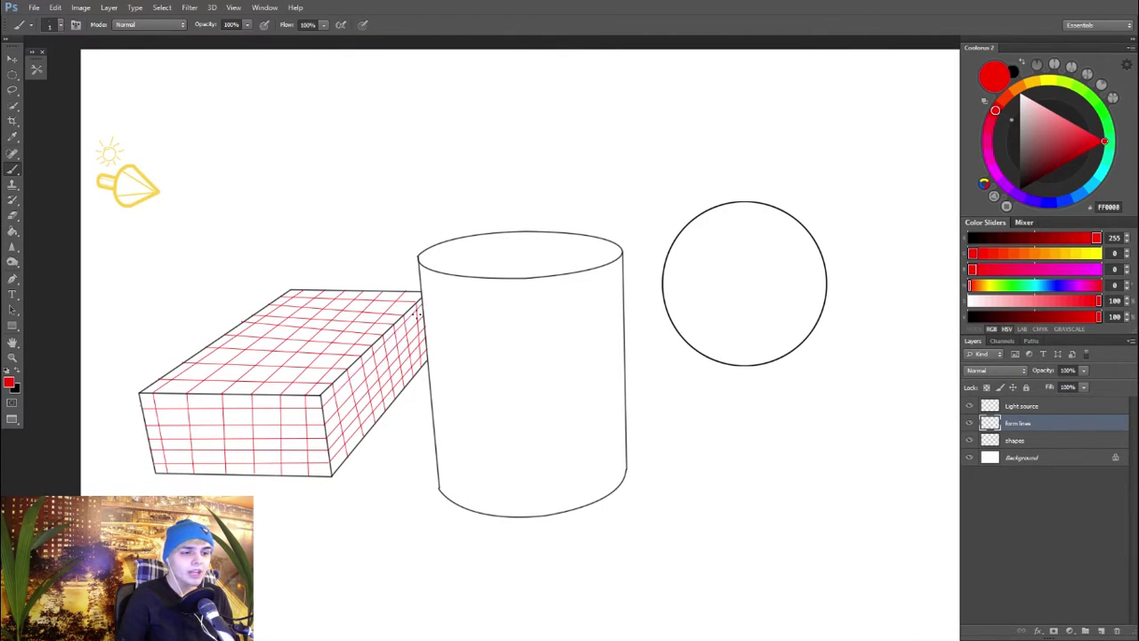
# Step: Lasso the side face's form lines, adjust them with Free Transform to fit the box edges, and deselect
pyautogui.press('l')
pyautogui.keyDown('alt'); pyautogui.click(321, 395); pyautogui.keyUp('alt')
pyautogui.keyDown('alt'); pyautogui.click(334, 490); pyautogui.keyUp('alt')
pyautogui.keyDown('alt'); pyautogui.click(464, 378); pyautogui.keyUp('alt')
pyautogui.click(431, 293)
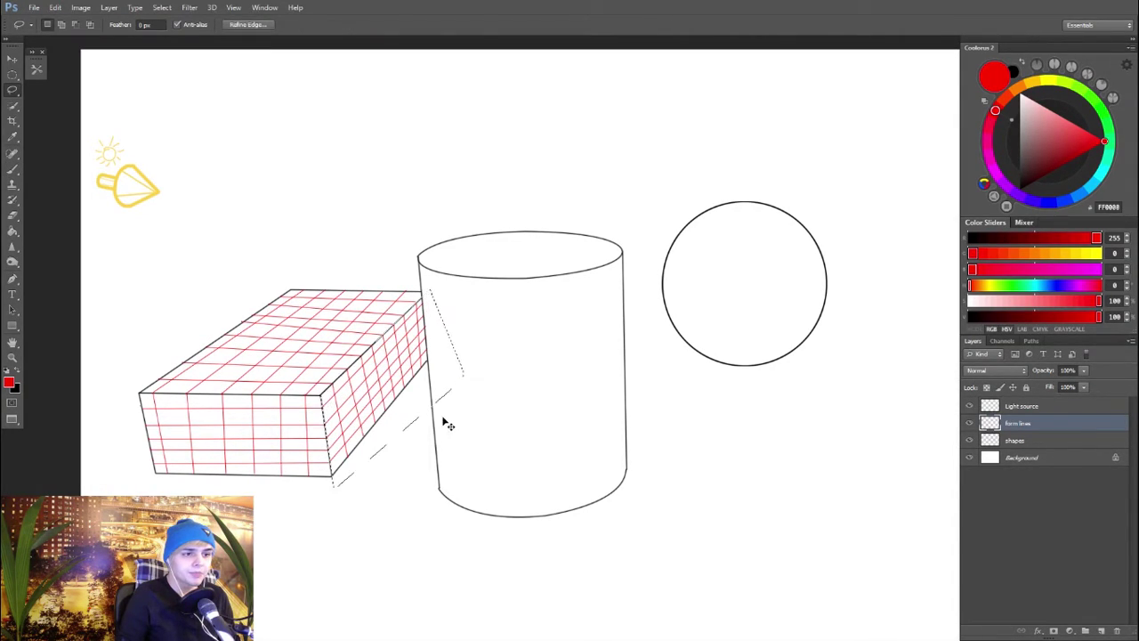
pyautogui.hotkey('ctrl', 't')
pyautogui.moveTo(390, 492); pyautogui.dragTo(386, 501)
pyautogui.moveTo(424, 351); pyautogui.dragTo(425, 356)
pyautogui.press('Return')
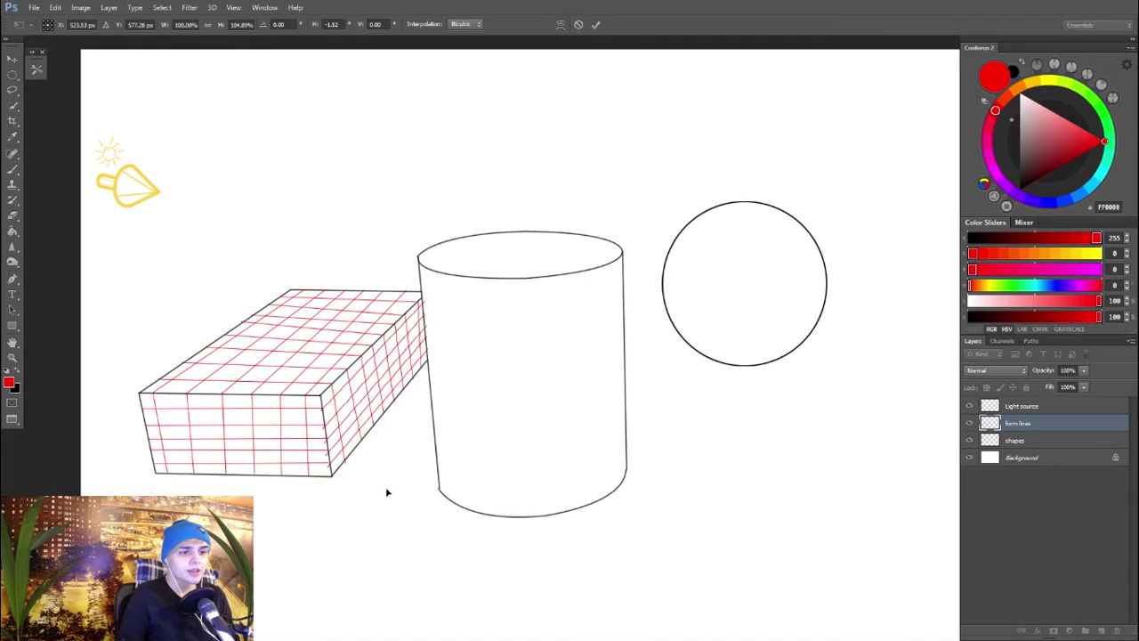
pyautogui.moveTo(386, 476)
pyautogui.mouseDown()
pyautogui.moveTo(371, 472)
pyautogui.moveTo(386, 495)
pyautogui.moveTo(389, 478)
pyautogui.mouseUp()
pyautogui.hotkey('ctrl', 'h')
pyautogui.press('Return')
pyautogui.hotkey('ctrl', 'd')
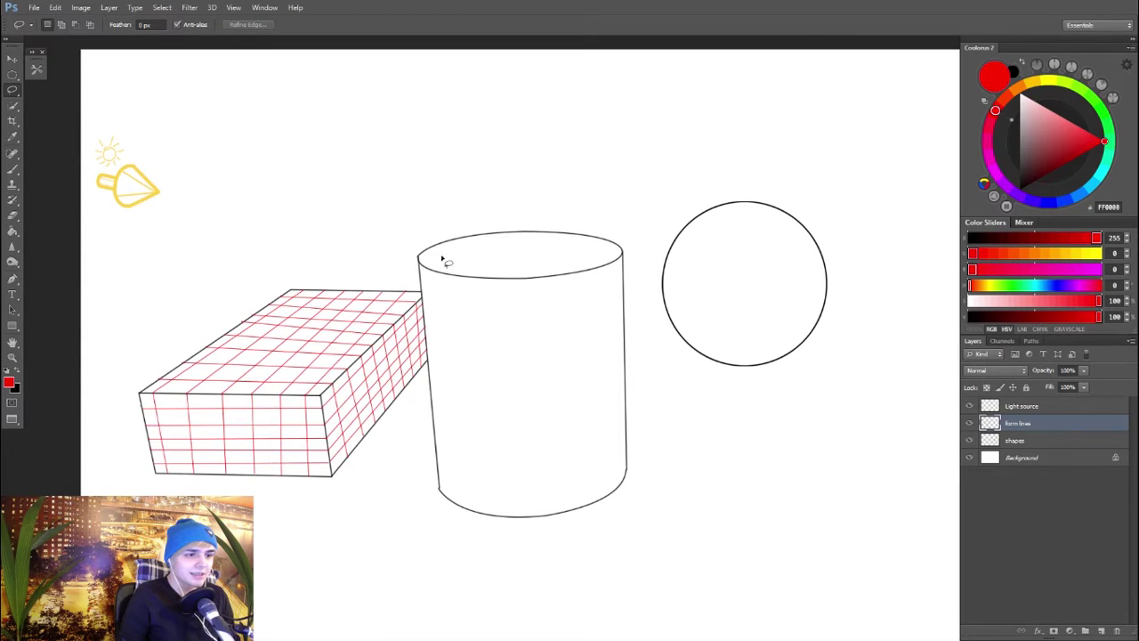
pyautogui.press('b')
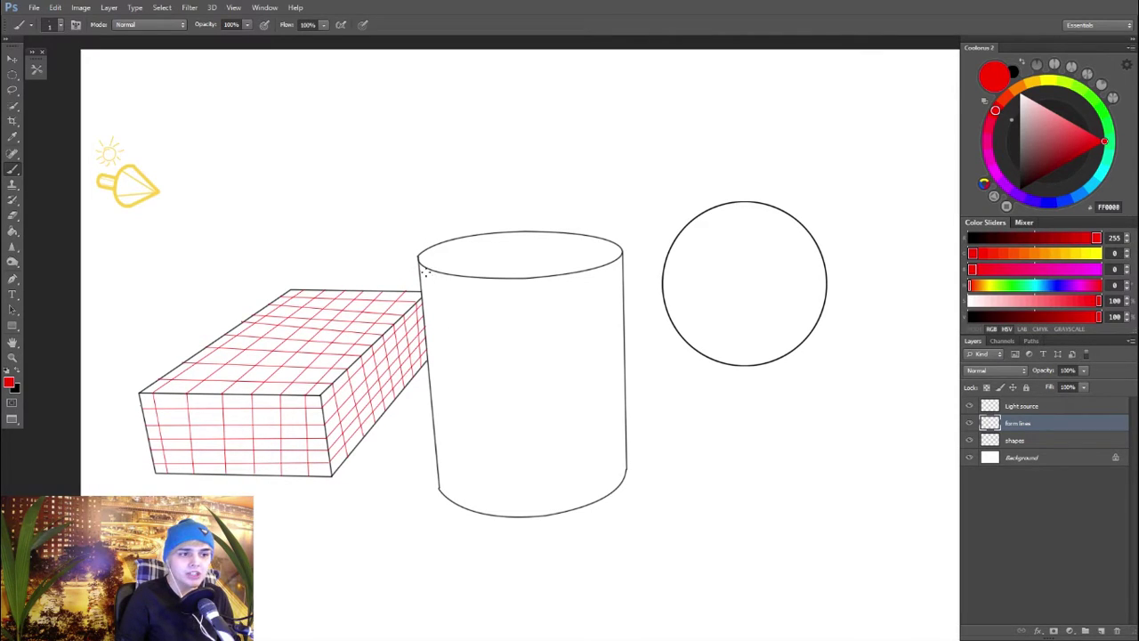
pyautogui.moveTo(414, 272); pyautogui.dragTo(537, 299)
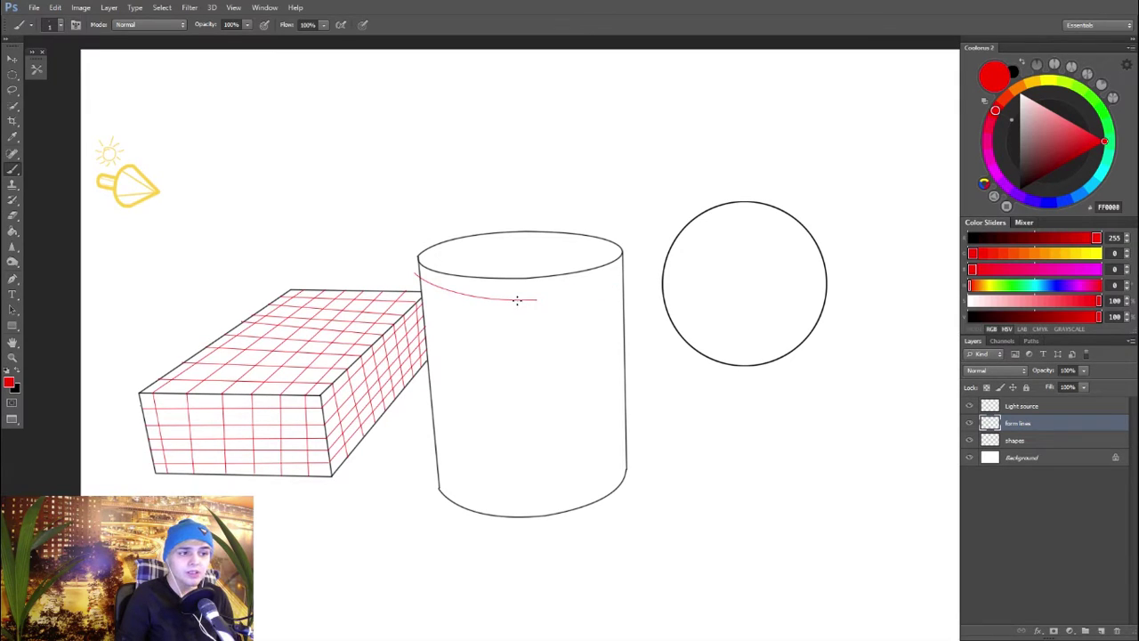
pyautogui.moveTo(524, 299); pyautogui.dragTo(611, 273)
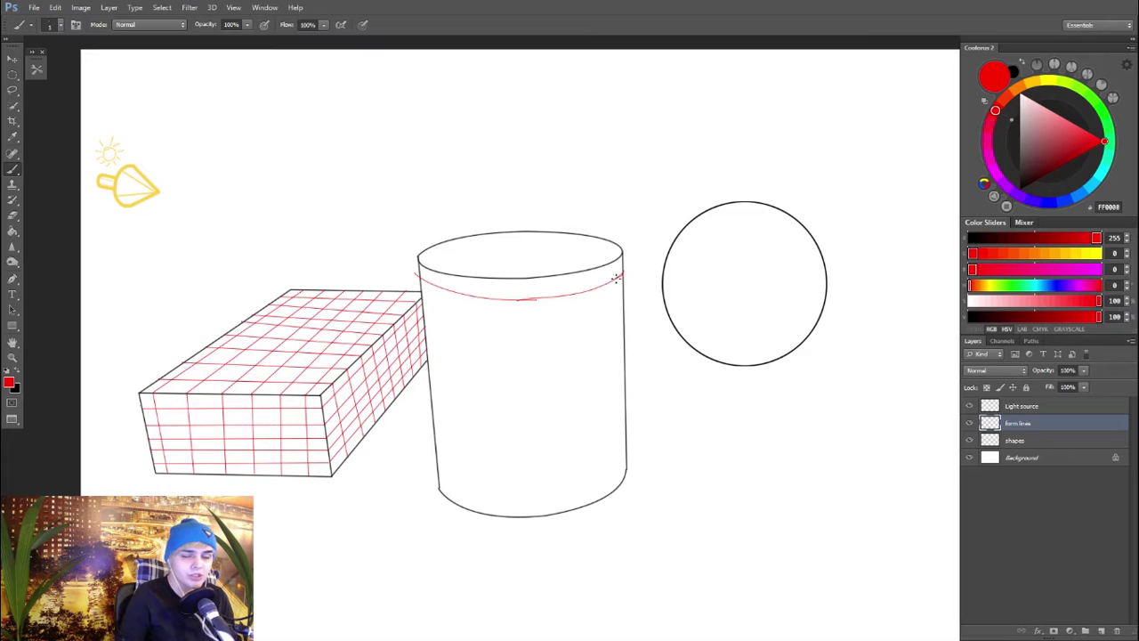
pyautogui.moveTo(620, 274); pyautogui.dragTo(617, 276)
pyautogui.hotkey('ctrl', '0')
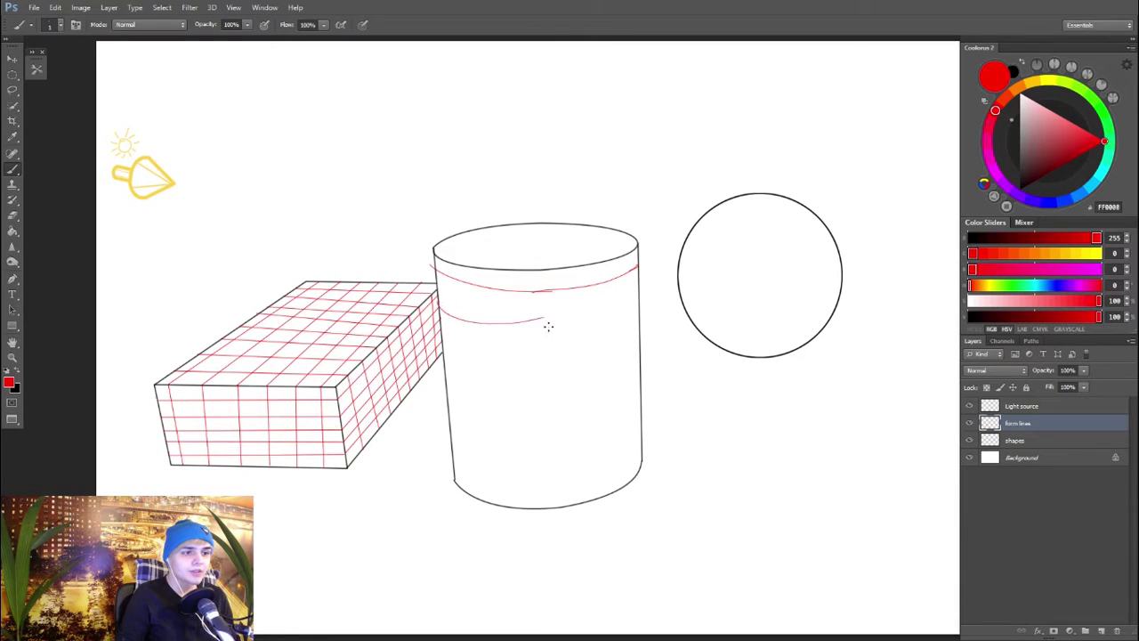
pyautogui.hotkey('ctrl', 'z')
# Step: Copy the front curve of the cylinder's top rim from the shapes layer to a new layer and move it just below the rim
pyautogui.press('l')
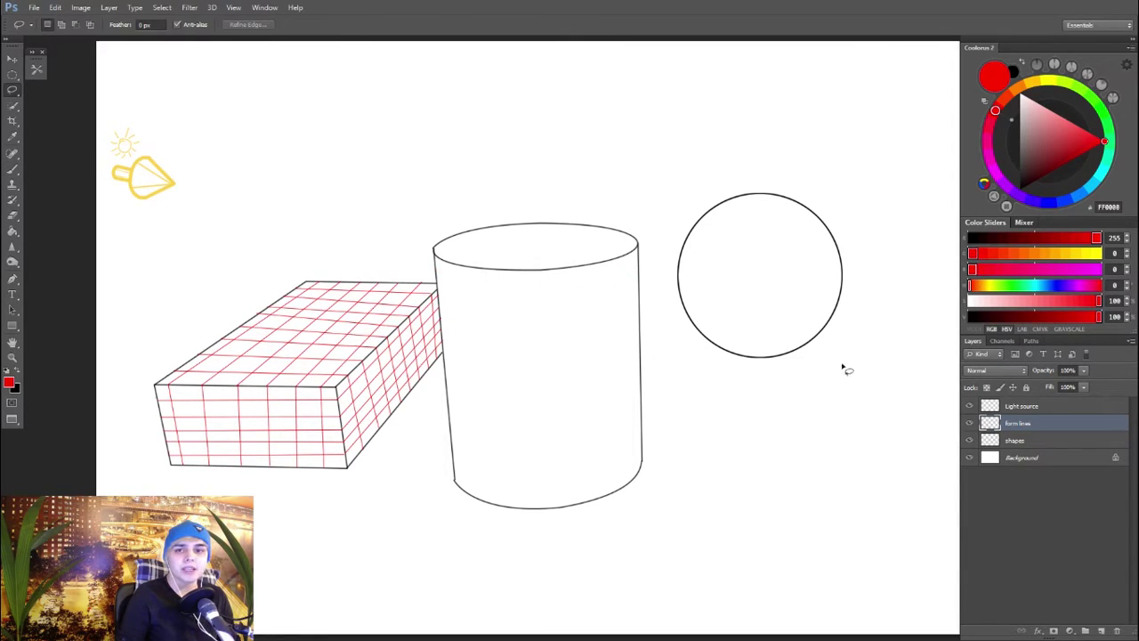
pyautogui.click(1028, 445)
pyautogui.moveTo(435, 254)
pyautogui.mouseDown()
pyautogui.moveTo(635, 267)
pyautogui.moveTo(631, 242)
pyautogui.mouseUp()
pyautogui.hotkey('ctrl', 'j')
pyautogui.press('v')
pyautogui.hotkey('shift', 'Down')
pyautogui.hotkey('shift', 'Down')
pyautogui.moveTo(597, 293); pyautogui.dragTo(596, 299)
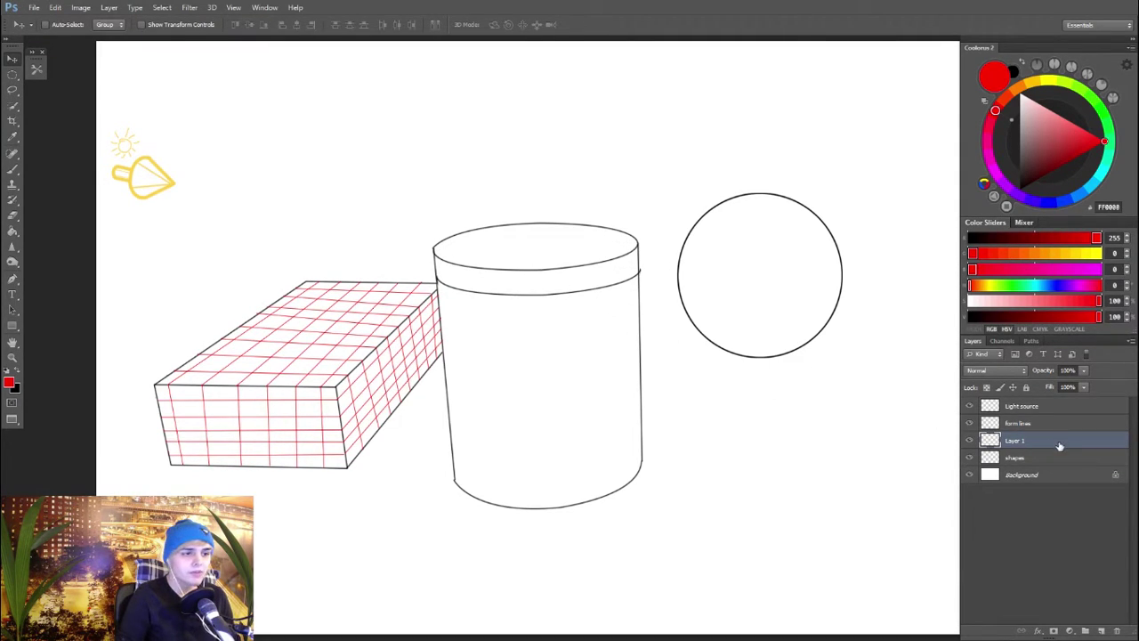
# Step: Add two more copies of the rim curve, spaced evenly down the cylinder, and fit the lower one to the cylinder's width
pyautogui.hotkey('ctrl', 'v')
pyautogui.moveTo(622, 354); pyautogui.dragTo(592, 323)
pyautogui.hotkey('ctrl', 'v')
pyautogui.moveTo(585, 364); pyautogui.dragTo(556, 367)
pyautogui.hotkey('ctrl', 't')
pyautogui.moveTo(437, 340); pyautogui.dragTo(437, 340)
pyautogui.hotkey('ctrl', '+')
pyautogui.moveTo(310, 341); pyautogui.dragTo(318, 341)
pyautogui.press('Return')
# Step: Duplicate the curve twice more farther down the cylinder, fit the copies to its sides, and bend the lowest one
pyautogui.hotkey('ctrl', 'j')
pyautogui.moveTo(441, 365); pyautogui.dragTo(513, 482)
pyautogui.hotkey('ctrl', 't')
pyautogui.press('Return')
pyautogui.hotkey('ctrl', 'j')
pyautogui.hotkey('ctrl', 't')
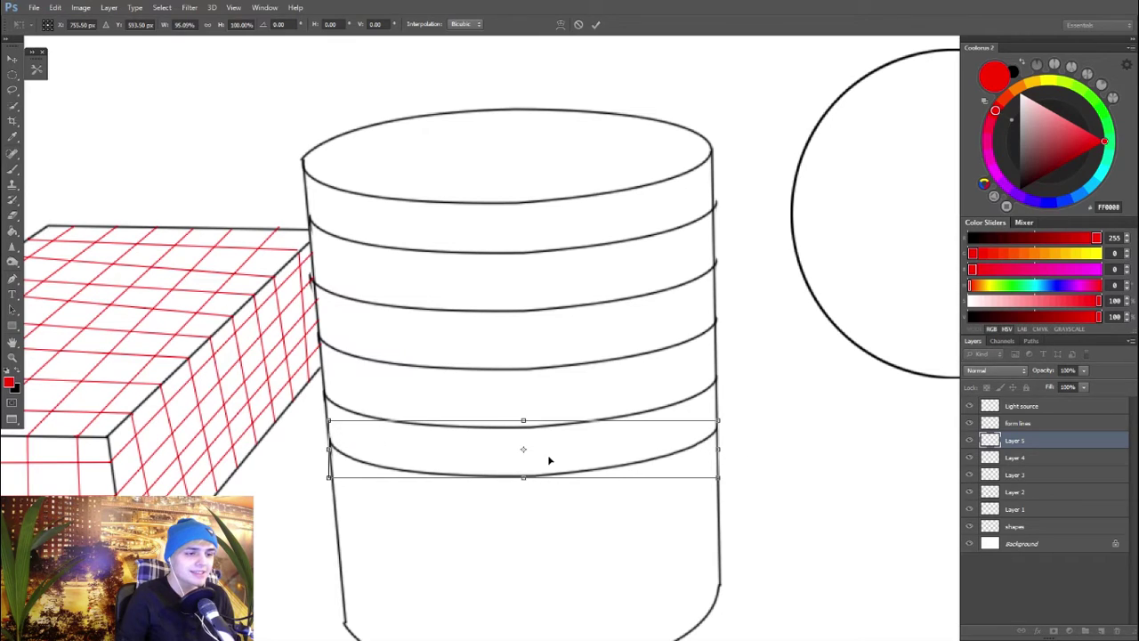
pyautogui.rightClick(552, 459)
pyautogui.click(590, 347)
pyautogui.moveTo(534, 464); pyautogui.dragTo(570, 479)
pyautogui.press('Return')
# Step: Lasso and copy the bent curve to a new layer, then move and transform it to fit lower on the cylinder
pyautogui.press('l')
pyautogui.moveTo(365, 429)
pyautogui.mouseDown()
pyautogui.moveTo(299, 514)
pyautogui.moveTo(686, 418)
pyautogui.mouseUp()
pyautogui.hotkey('ctrl', 'j')
pyautogui.press('v')
pyautogui.moveTo(523, 478)
pyautogui.mouseDown()
pyautogui.moveTo(514, 503)
pyautogui.moveTo(549, 610)
pyautogui.moveTo(531, 608)
pyautogui.mouseUp()
pyautogui.hotkey('ctrl', 't')
pyautogui.press('Return')
# Step: Duplicate the lowest curve and transform the copy to sit nearer the cylinder's base
pyautogui.hotkey('ctrl', 'j')
pyautogui.hotkey('ctrl', 't')
pyautogui.hotkey('ctrl', '-')
pyautogui.hotkey('ctrl', '-')
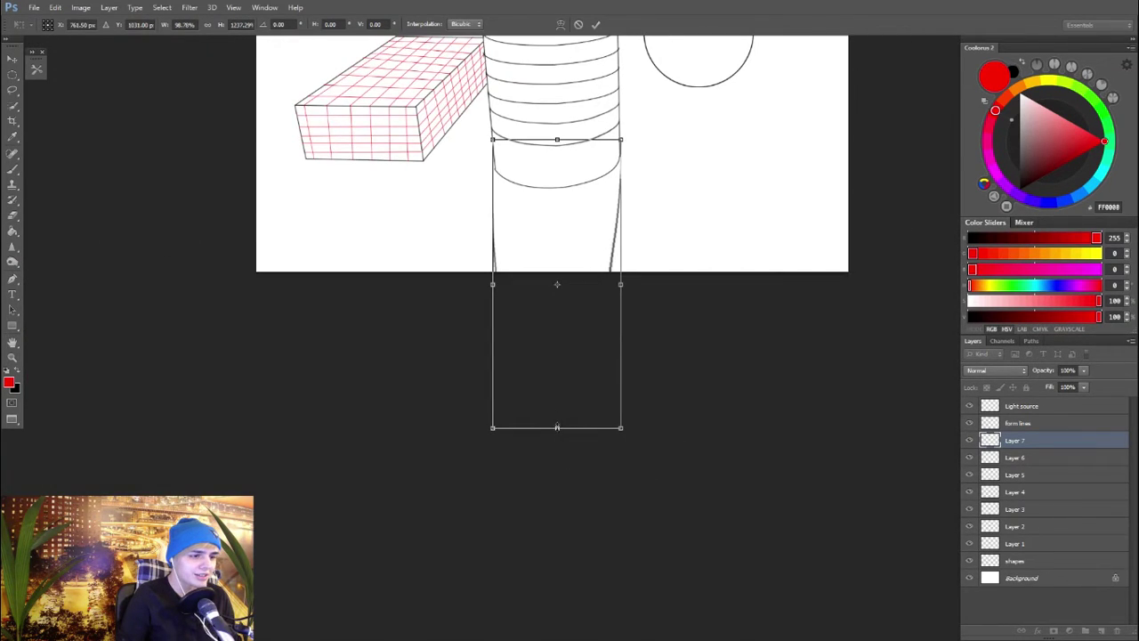
pyautogui.moveTo(668, 343); pyautogui.dragTo(689, 517)
pyautogui.moveTo(578, 604); pyautogui.dragTo(597, 359)
pyautogui.press('Return')
pyautogui.hotkey('ctrl', 't')
pyautogui.hotkey('ctrl', 'z')
pyautogui.press('Return')
# Step: Add a final curve copy just above the cylinder's base and narrow it to meet both sides
pyautogui.hotkey('ctrl', 'j')
pyautogui.hotkey('ctrl', 't')
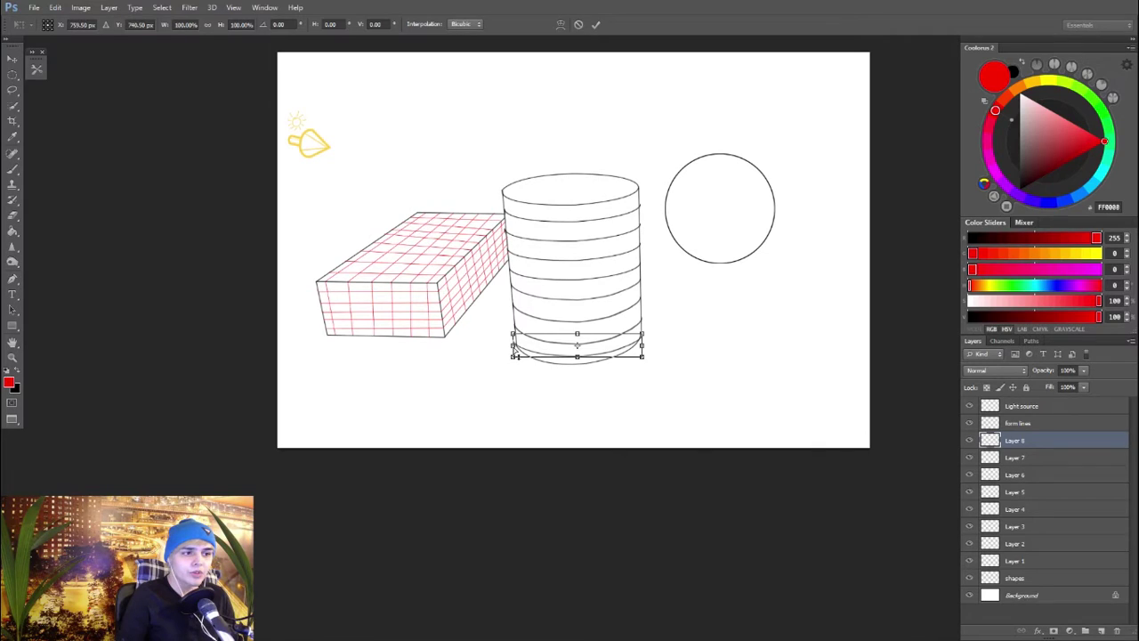
pyautogui.moveTo(513, 345); pyautogui.dragTo(516, 341)
pyautogui.moveTo(642, 345)
pyautogui.mouseDown()
pyautogui.moveTo(579, 359)
pyautogui.moveTo(642, 344)
pyautogui.mouseUp()
pyautogui.moveTo(517, 345); pyautogui.dragTo(516, 341)
pyautogui.moveTo(667, 329); pyautogui.dragTo(668, 331)
pyautogui.press('Return')
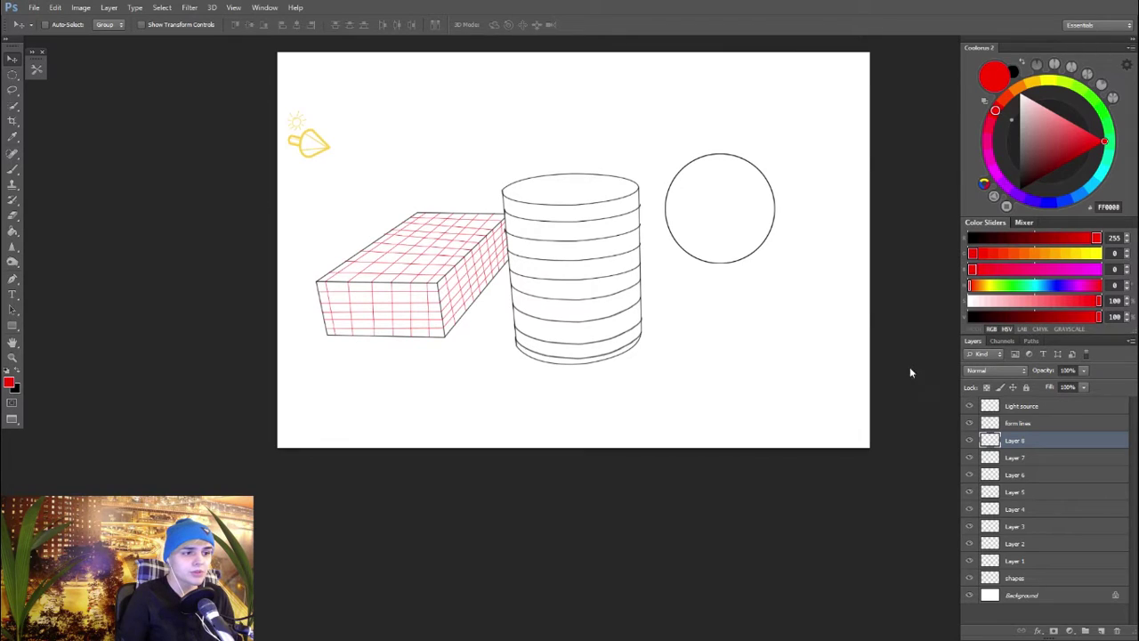
# Step: Merge Layer 1 through Layer 8 and recolor the merged cylinder curves red with Hue/Saturation
pyautogui.keyDown('shift'); pyautogui.click(1026, 563); pyautogui.keyUp('shift')
pyautogui.hotkey('ctrl', 'e')
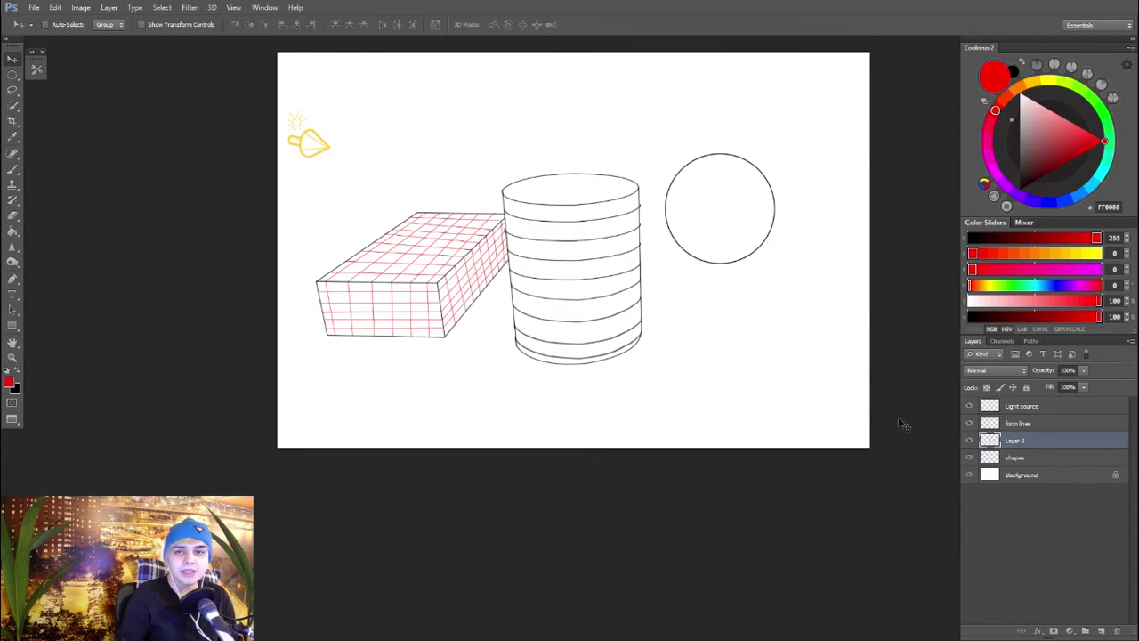
pyautogui.hotkey('ctrl', 'u')
pyautogui.hotkey('ctrl', '+')
pyautogui.moveTo(674, 344); pyautogui.dragTo(631, 454)
pyautogui.moveTo(904, 334); pyautogui.dragTo(967, 336)
pyautogui.click(1025, 372)
pyautogui.moveTo(873, 333); pyautogui.dragTo(965, 335)
pyautogui.moveTo(913, 364); pyautogui.dragTo(941, 363)
pyautogui.click(1044, 246)
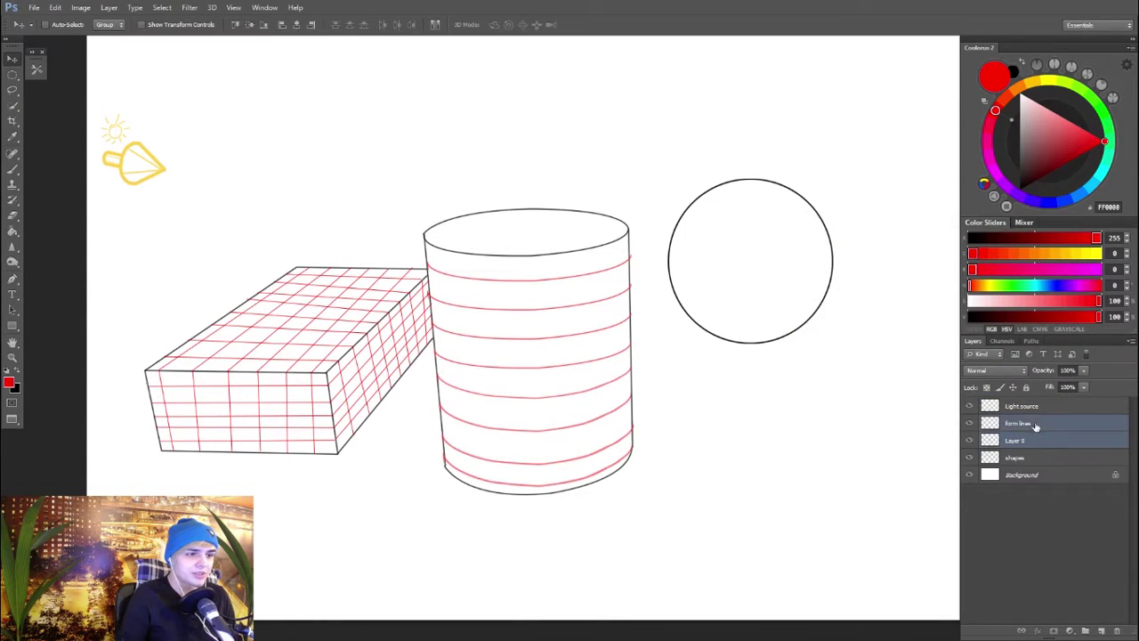
# Step: Merge the red cylinder curves layer into the form lines layer and return to the Brush tool
pyautogui.press('e')
pyautogui.keyDown('shift'); pyautogui.click(1030, 426); pyautogui.keyUp('shift')
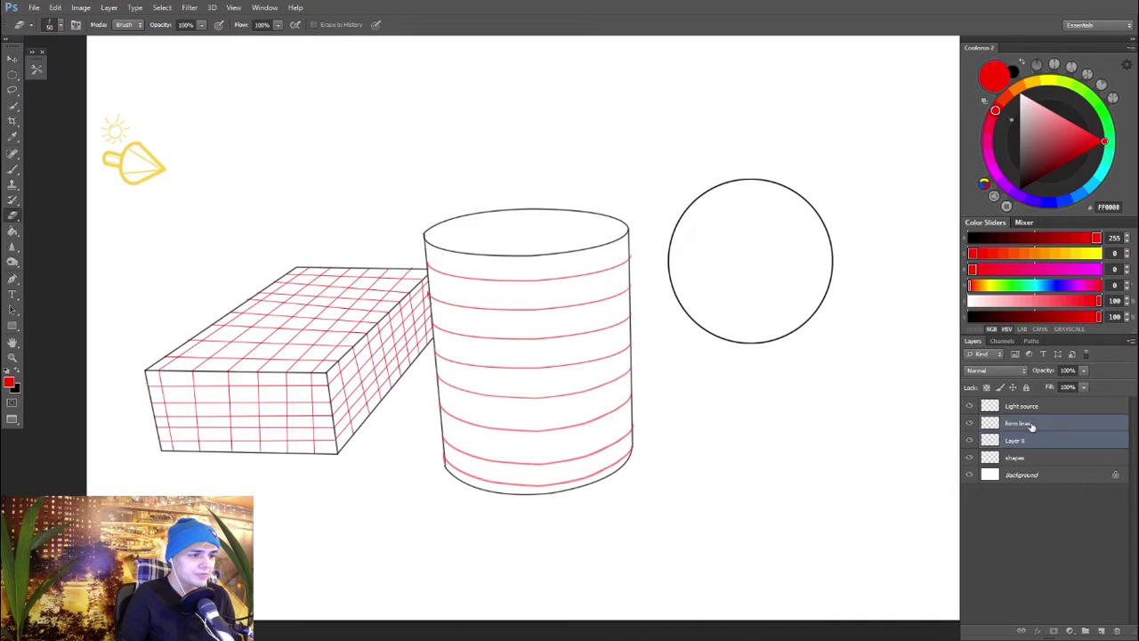
pyautogui.hotkey('ctrl', 'e')
pyautogui.press('b')
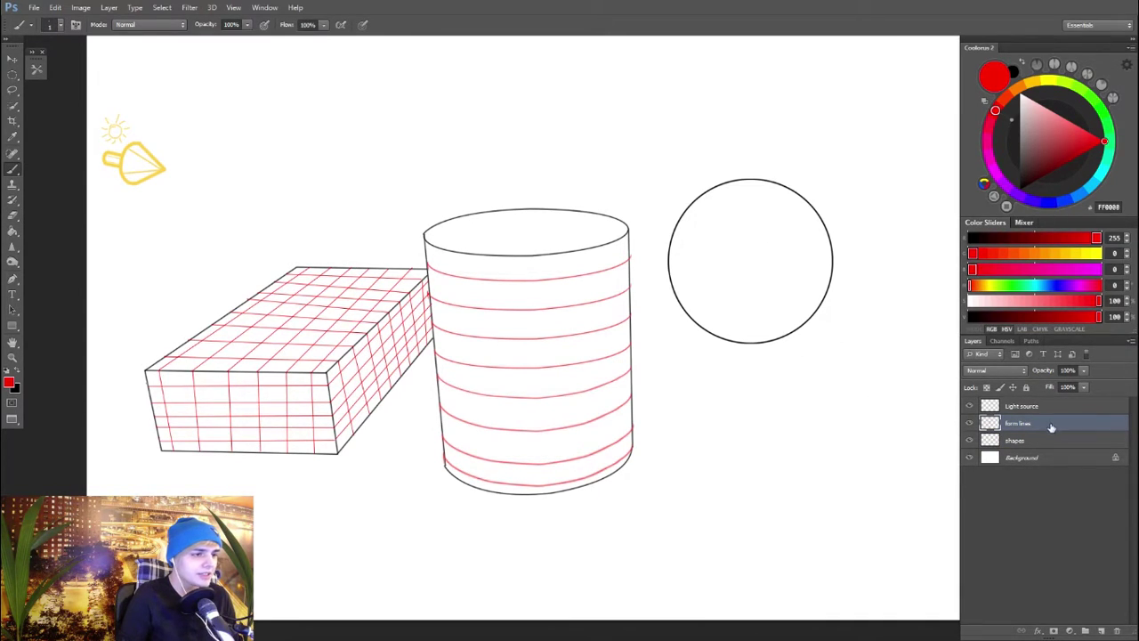
pyautogui.moveTo(667, 258); pyautogui.dragTo(804, 276)
pyautogui.hotkey('ctrl', 'z')
pyautogui.moveTo(735, 282); pyautogui.dragTo(806, 274)
pyautogui.hotkey('ctrl', 'z')
pyautogui.hotkey('ctrl', 'z')
pyautogui.hotkey('ctrl', 'z')
pyautogui.moveTo(705, 280); pyautogui.dragTo(804, 272)
pyautogui.hotkey('ctrl', 'z')
pyautogui.hotkey('ctrl', 'z')
pyautogui.hotkey('ctrl', 'z')
# Step: Draw a curved Pen path across the sphere's middle, stroke it in red with the brush and delete the path
pyautogui.press('p')
pyautogui.click(666, 262)
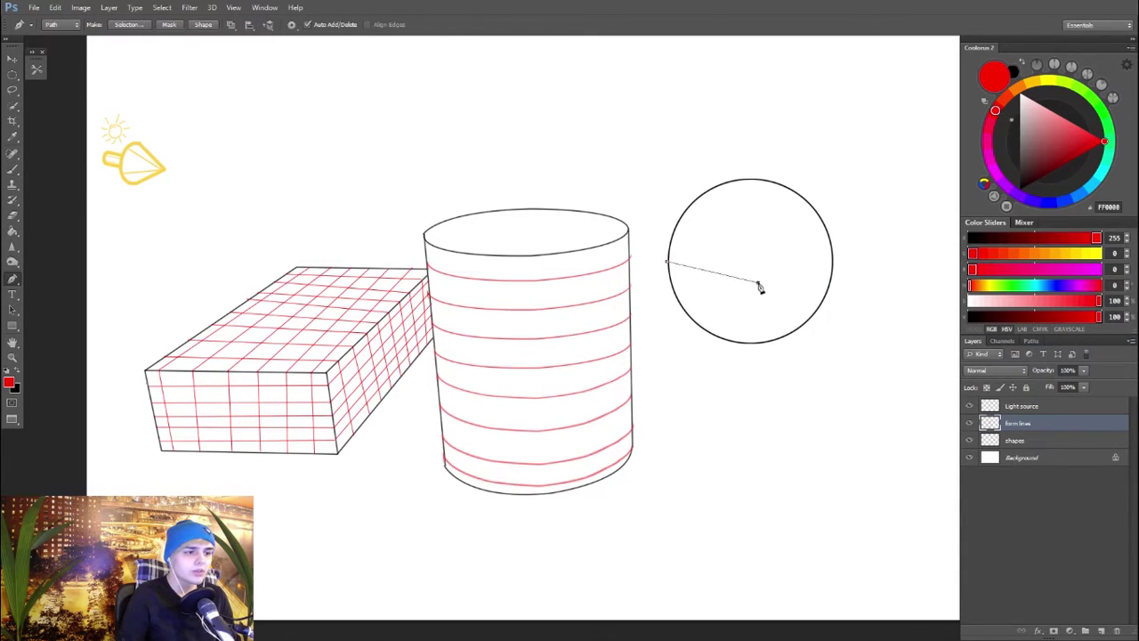
pyautogui.moveTo(759, 283); pyautogui.dragTo(809, 276)
pyautogui.click(831, 250)
pyautogui.rightClick(797, 267)
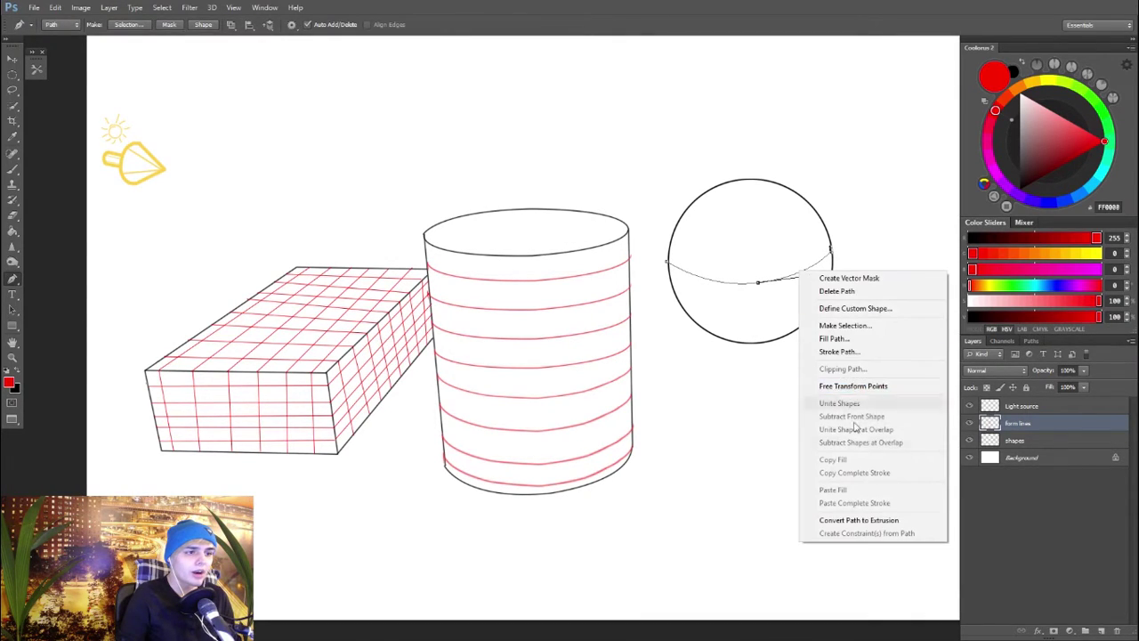
pyautogui.click(850, 352)
pyautogui.click(651, 214)
pyautogui.press('Delete')
pyautogui.press('e')
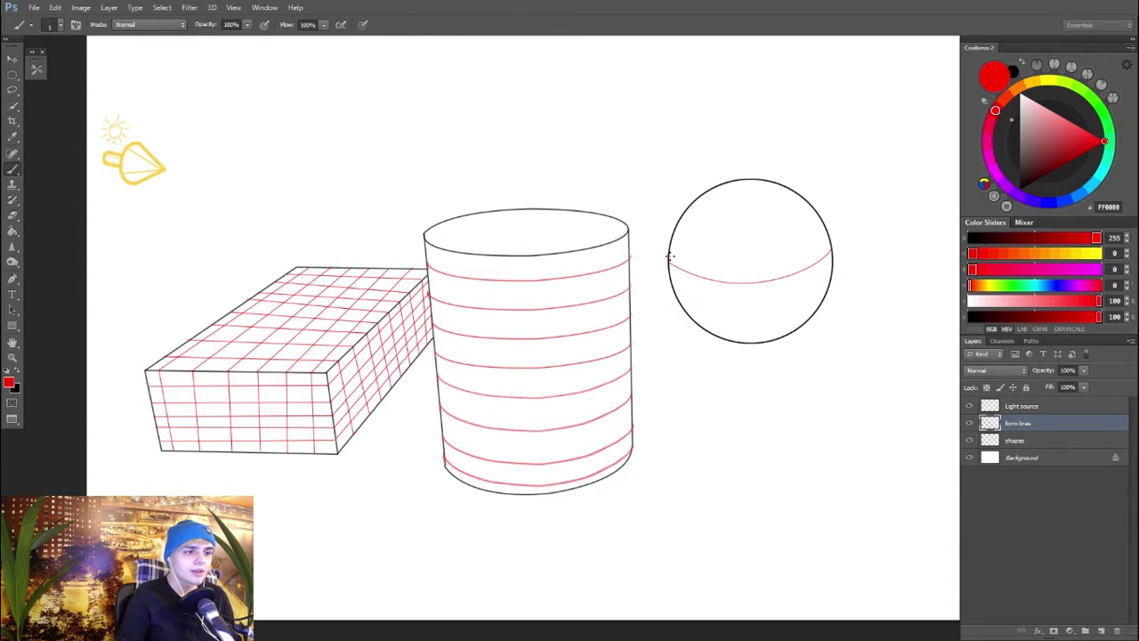
# Step: Extend both ends of the sphere's horizontal curve with short brush strokes so they meet the outline
pyautogui.press('b')
pyautogui.scroll(3, 676, 261)
pyautogui.moveTo(619, 234); pyautogui.dragTo(642, 256)
pyautogui.hotkey('ctrl', 'z')
pyautogui.moveTo(944, 208); pyautogui.dragTo(938, 227)
# Step: Choose an eraser tip, erase red line ends at the cylinder's edge and reduce the eraser size to 20
pyautogui.press('e')
pyautogui.rightClick(646, 279)
pyautogui.click(718, 489)
pyautogui.click(578, 335)
pyautogui.press('[')
pyautogui.press('[')
pyautogui.press('[')
pyautogui.press('[')
pyautogui.press('[')
pyautogui.press('[')
pyautogui.press('[')
pyautogui.press('[')
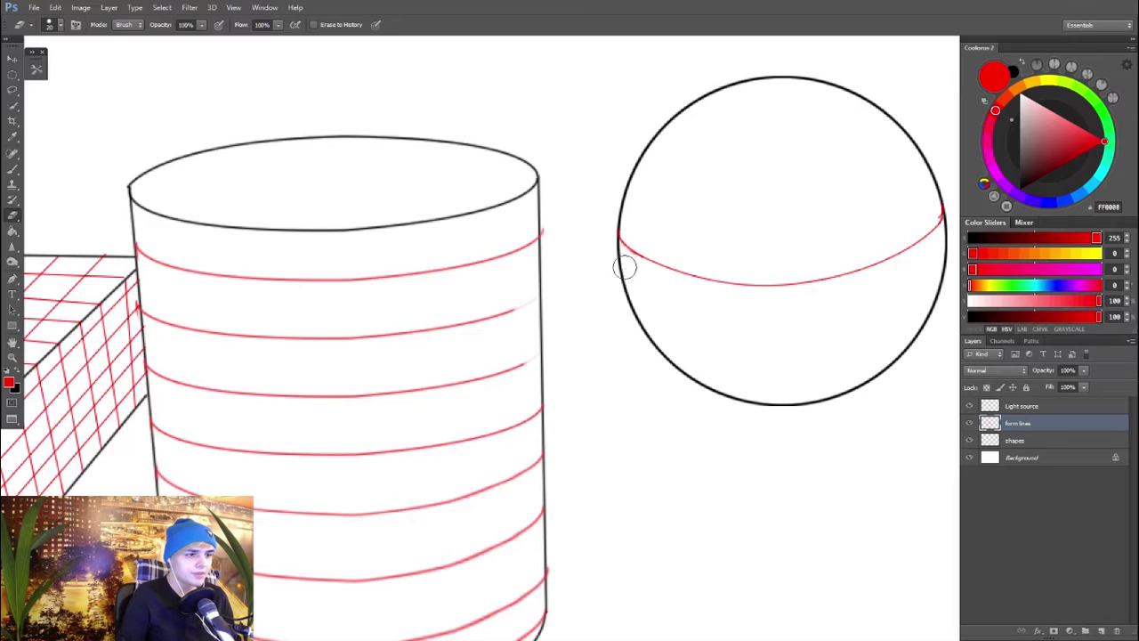
# Step: Mark the sphere's pole and guide points with the Brush, then draw dashed red meridians curving down from the pole
pyautogui.press('b')
pyautogui.hotkey('ctrl', '0')
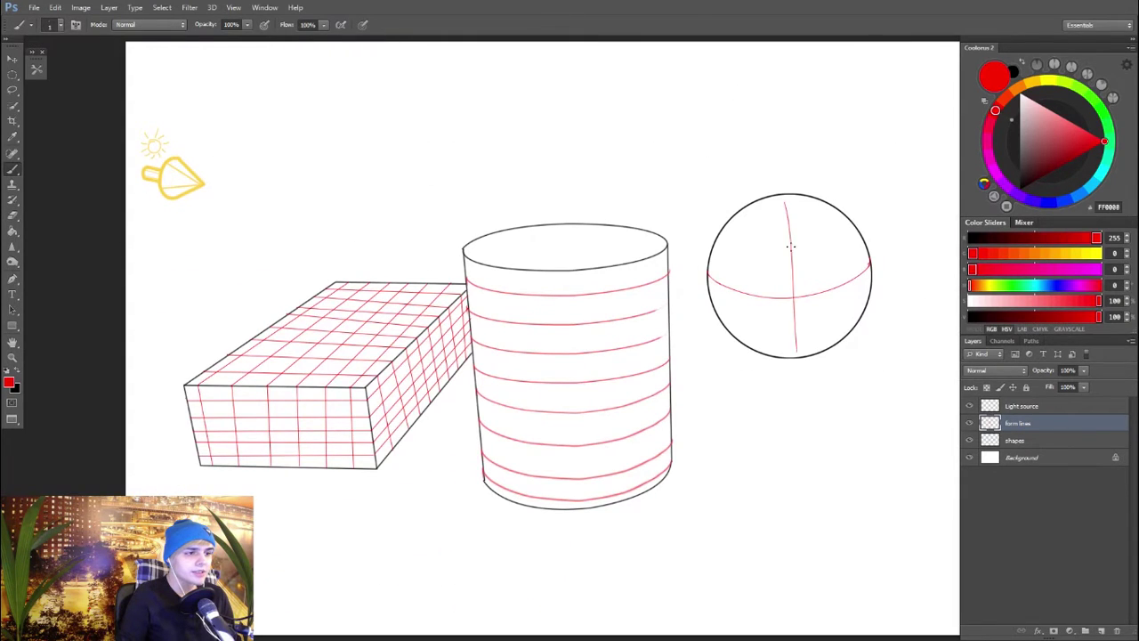
pyautogui.moveTo(773, 201)
pyautogui.mouseDown()
pyautogui.moveTo(800, 200)
pyautogui.moveTo(786, 207)
pyautogui.mouseUp()
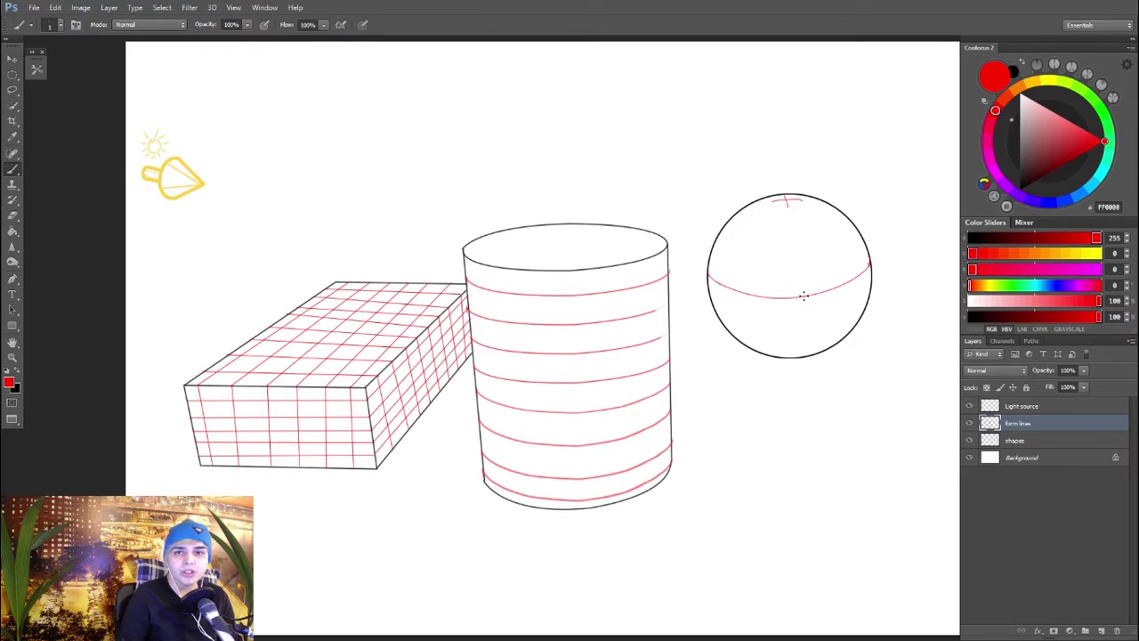
pyautogui.moveTo(799, 283); pyautogui.dragTo(800, 304)
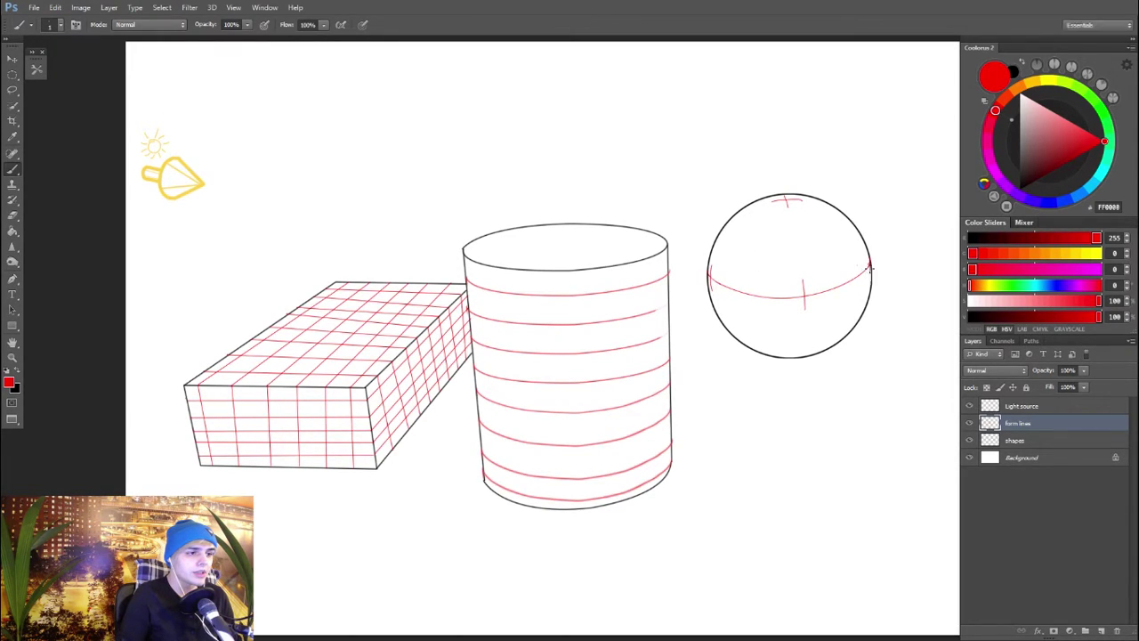
pyautogui.moveTo(798, 359); pyautogui.dragTo(803, 349)
pyautogui.moveTo(787, 210); pyautogui.dragTo(796, 262)
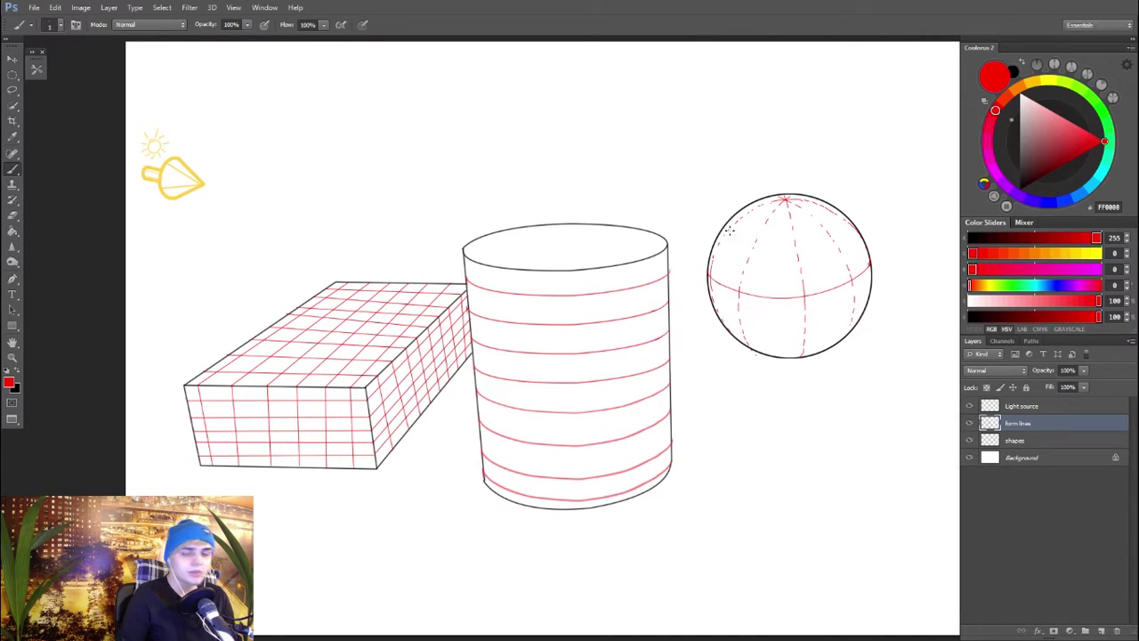
# Step: Draw four straight red lines down the cylinder's wall, spaced from its left side to the middle
pyautogui.moveTo(833, 406); pyautogui.dragTo(842, 403)
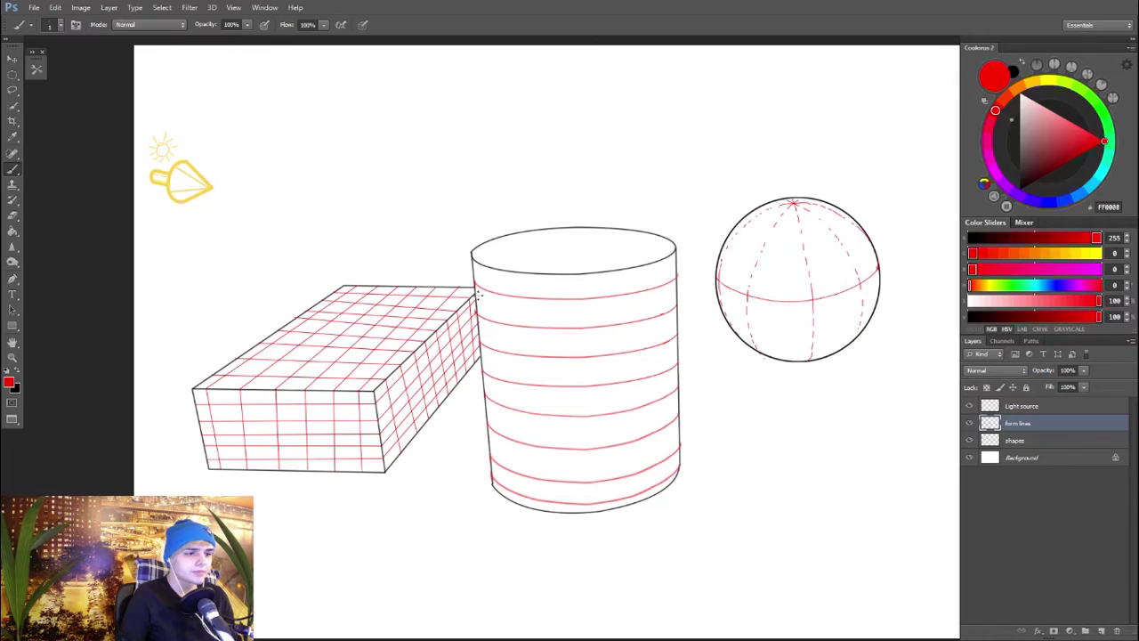
pyautogui.keyDown('shift'); pyautogui.click(497, 478); pyautogui.keyUp('shift')
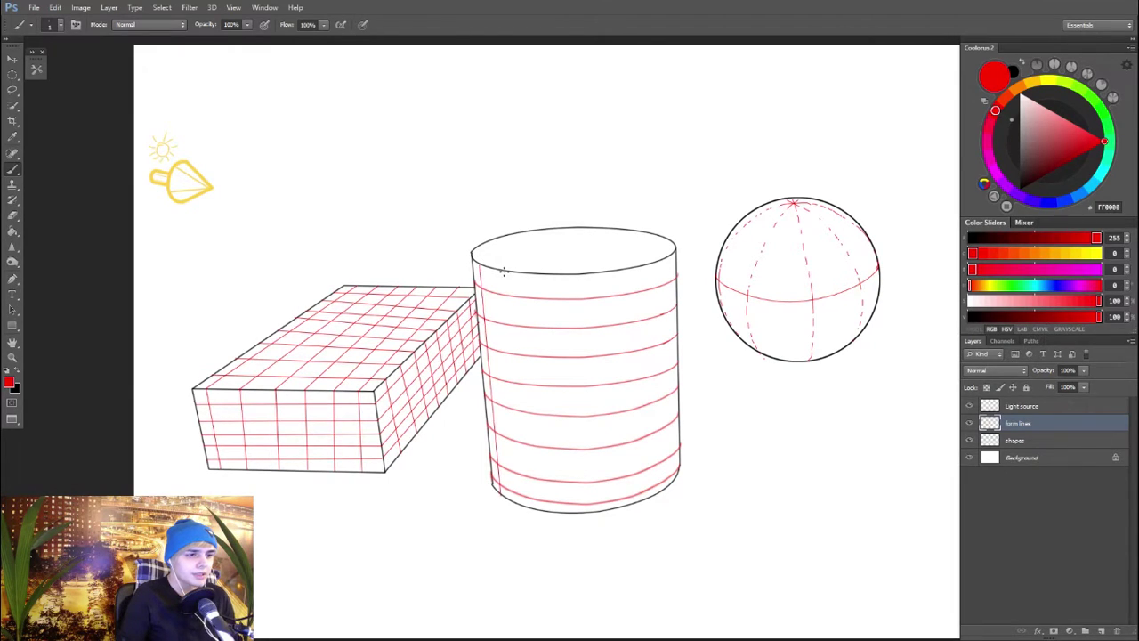
pyautogui.click(517, 505)
pyautogui.keyDown('shift'); pyautogui.click(503, 272); pyautogui.keyUp('shift')
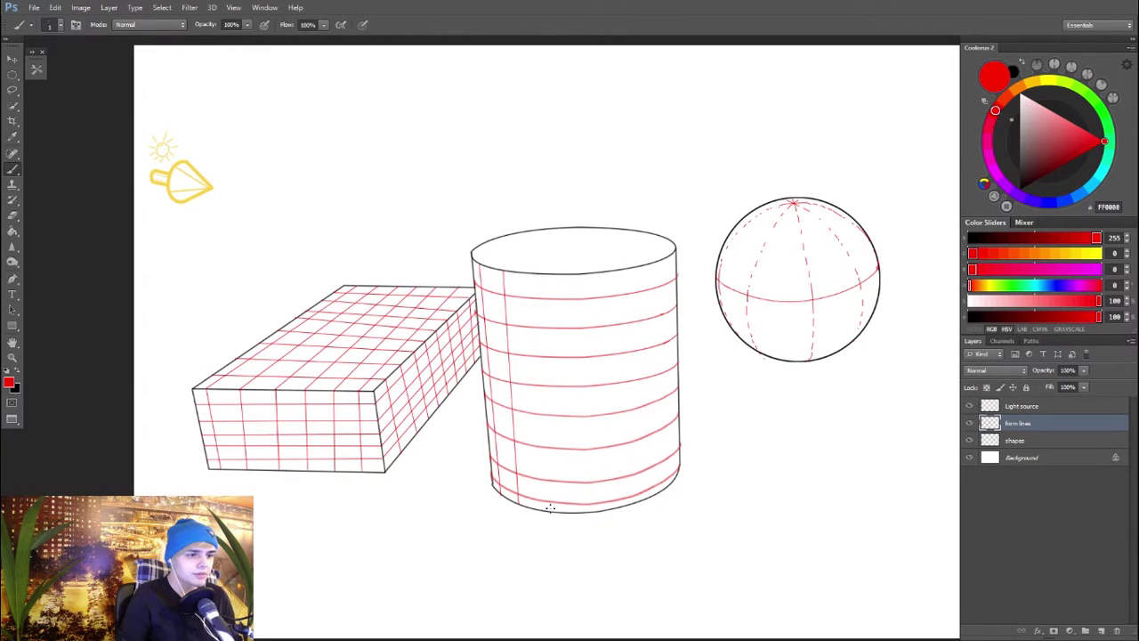
pyautogui.click(550, 509)
pyautogui.keyDown('shift'); pyautogui.click(537, 275); pyautogui.keyUp('shift')
pyautogui.click(573, 275)
pyautogui.keyDown('shift'); pyautogui.click(585, 509); pyautogui.keyUp('shift')
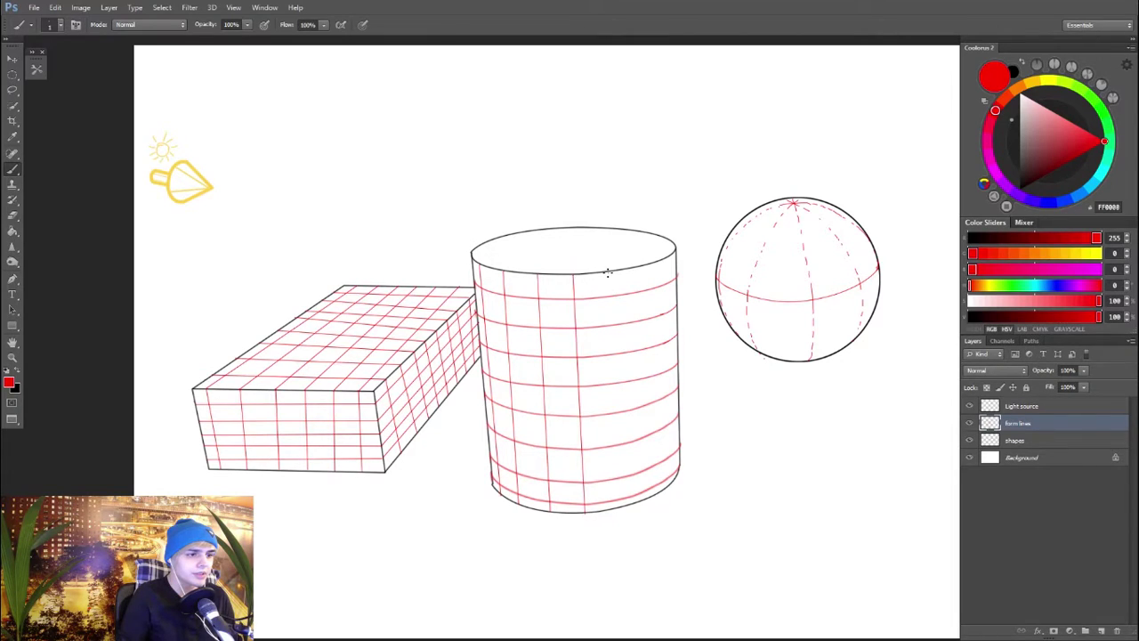
pyautogui.click(610, 510)
pyautogui.keyDown('shift'); pyautogui.click(606, 272); pyautogui.keyUp('shift')
pyautogui.hotkey('ctrl', 'z')
pyautogui.keyDown('shift'); pyautogui.click(620, 506); pyautogui.keyUp('shift')
pyautogui.hotkey('ctrl', 'z')
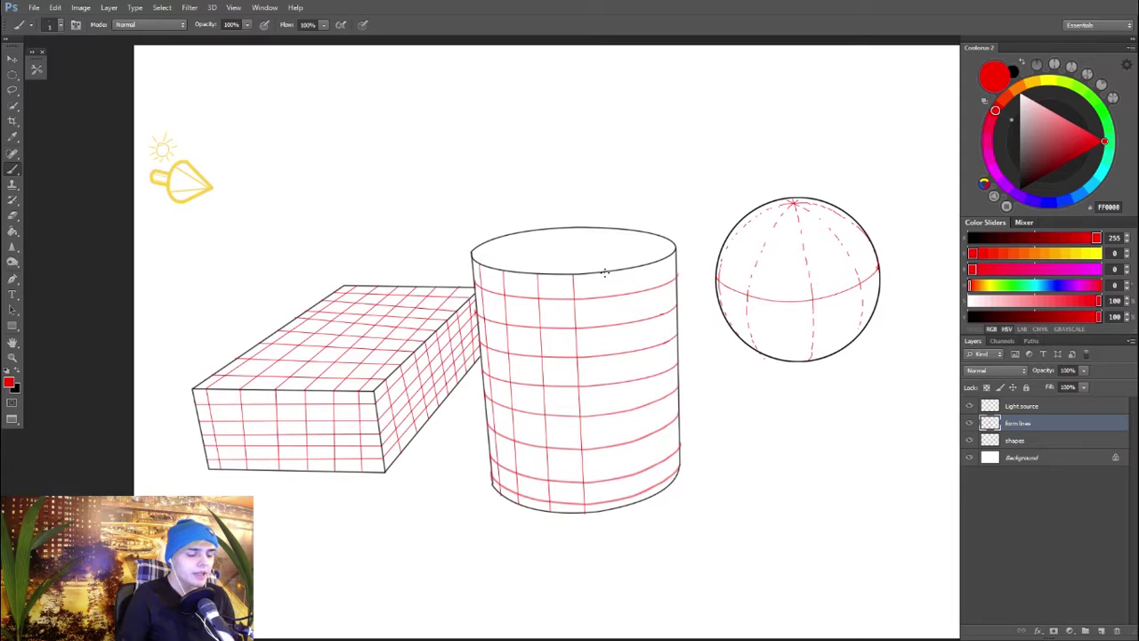
# Step: Add three straight red lines down the right half of the cylinder's wall, from the top rim to the base
pyautogui.keyDown('shift'); pyautogui.click(604, 273); pyautogui.keyUp('shift')
pyautogui.keyDown('shift'); pyautogui.click(634, 503); pyautogui.keyUp('shift')
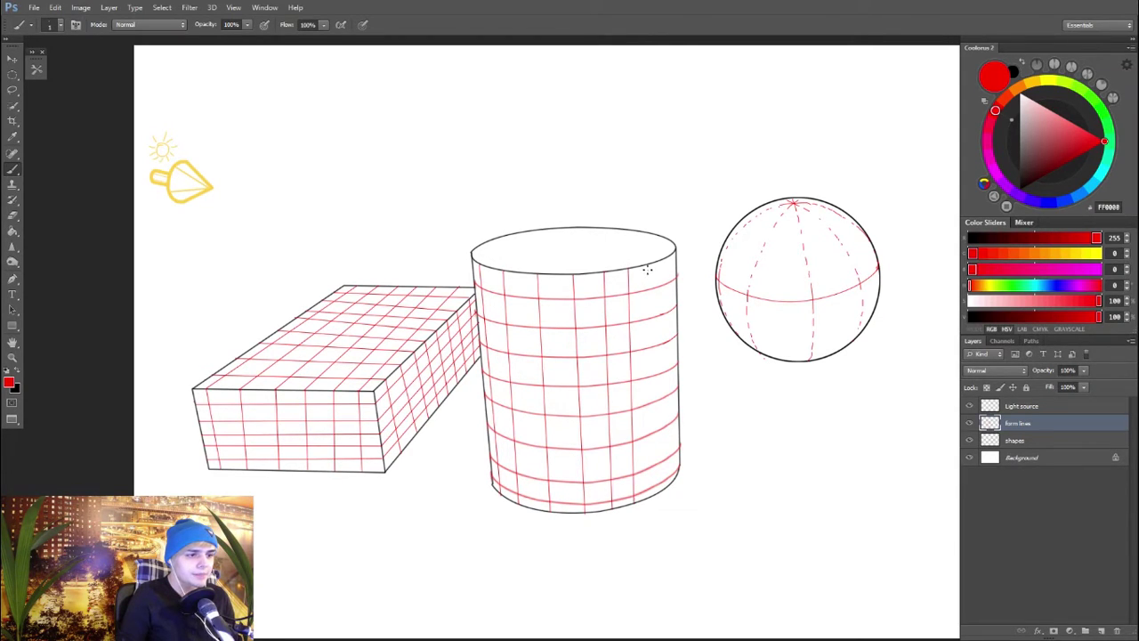
pyautogui.click(648, 499)
pyautogui.keyDown('shift'); pyautogui.click(650, 267); pyautogui.keyUp('shift')
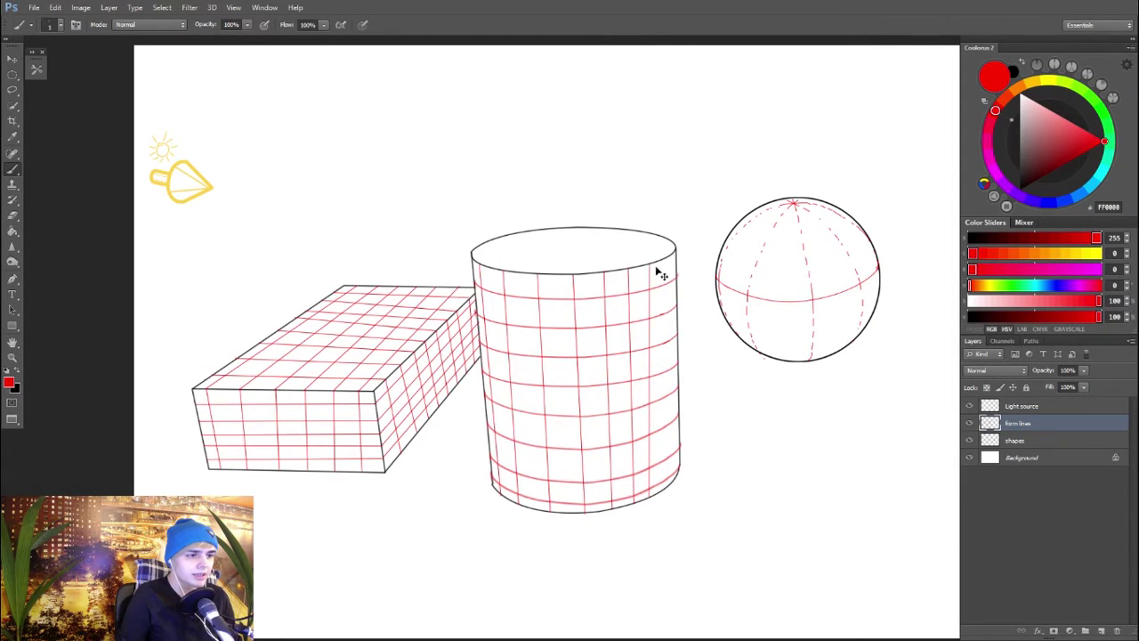
pyautogui.hotkey('ctrl', 'z')
pyautogui.keyDown('shift'); pyautogui.click(654, 495); pyautogui.keyUp('shift')
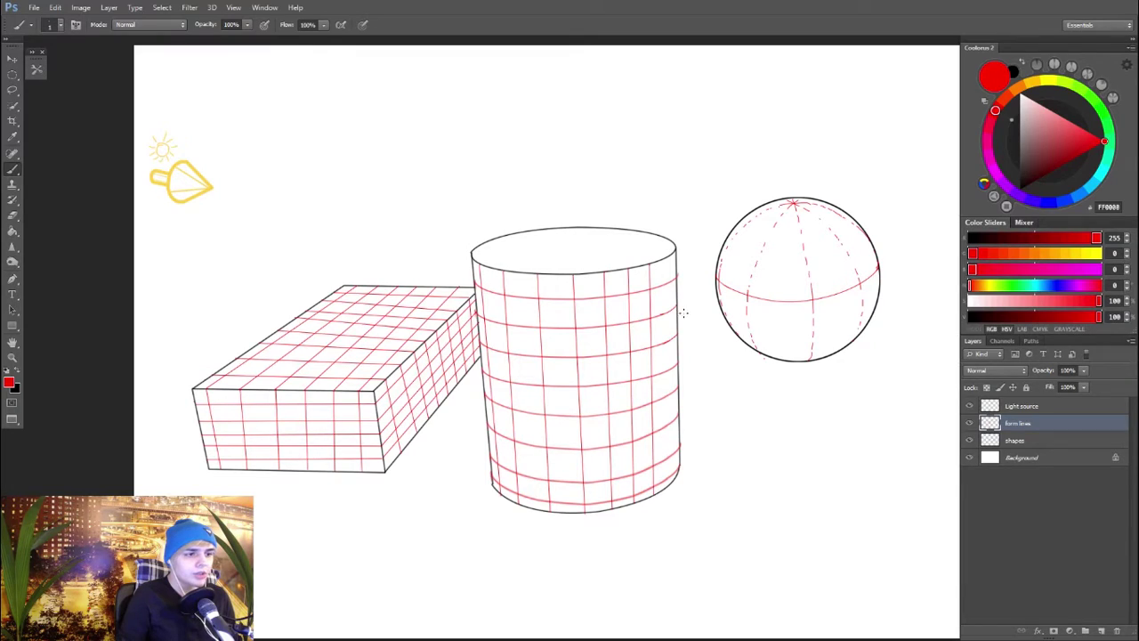
# Step: Add closely spaced vertical red lines along the cylinder's right and left edges
pyautogui.click(668, 485)
pyautogui.keyDown('shift'); pyautogui.click(670, 258); pyautogui.keyUp('shift')
pyautogui.click(674, 477)
pyautogui.keyDown('shift'); pyautogui.click(674, 259); pyautogui.keyUp('shift')
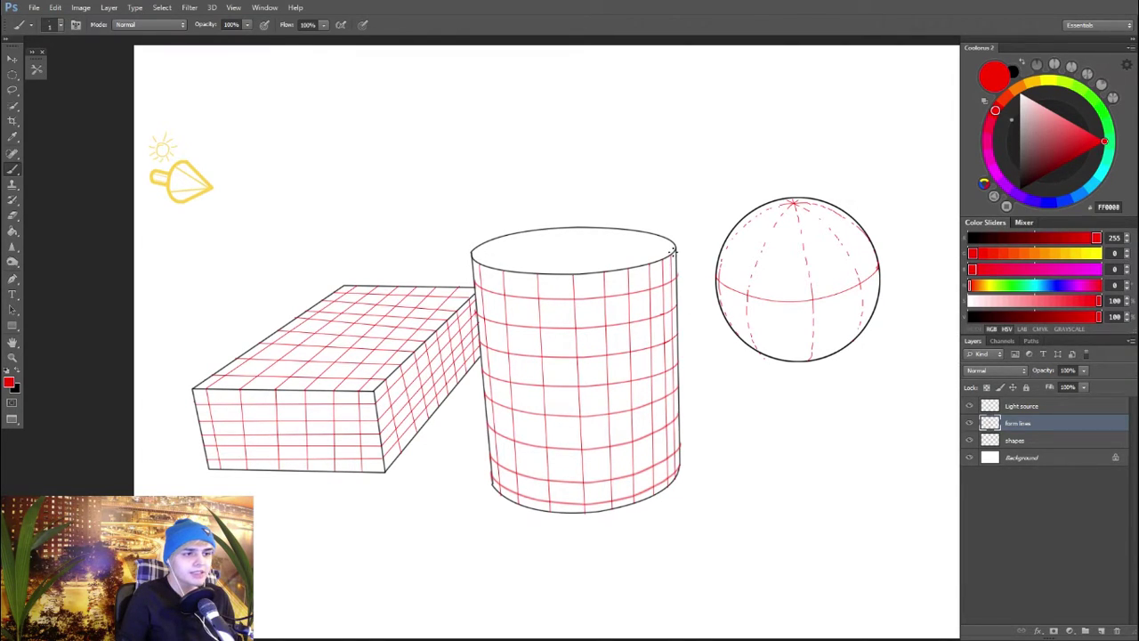
pyautogui.click(677, 467)
pyautogui.keyDown('shift'); pyautogui.click(677, 257); pyautogui.keyUp('shift')
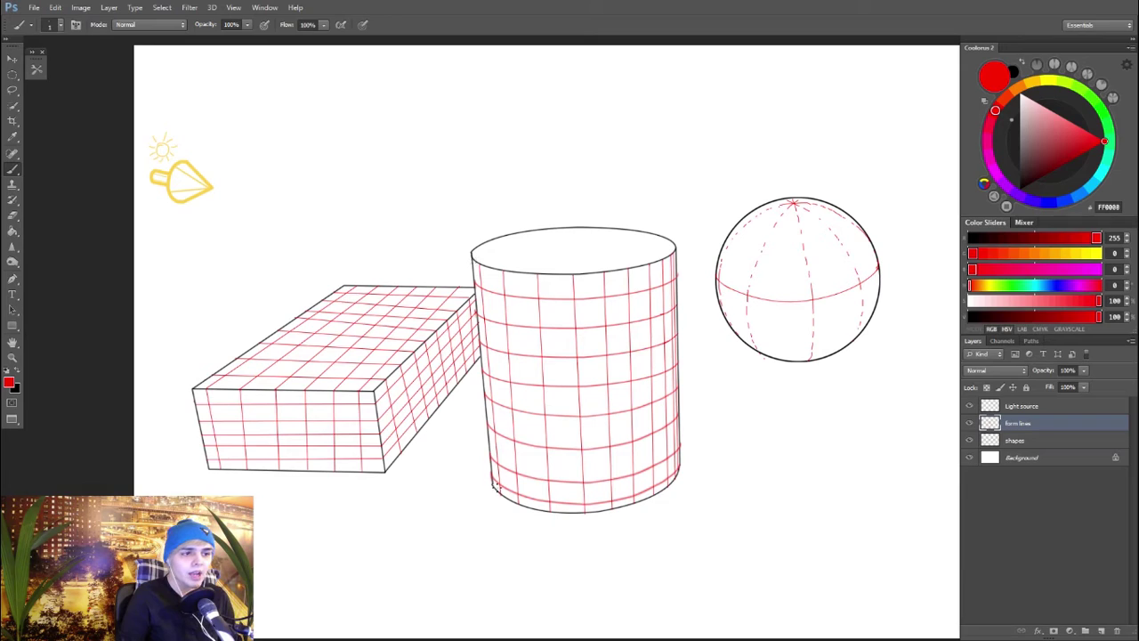
pyautogui.click(495, 485)
pyautogui.keyDown('shift'); pyautogui.click(498, 278); pyautogui.keyUp('shift')
pyautogui.keyDown('shift'); pyautogui.click(492, 485); pyautogui.keyUp('shift')
pyautogui.keyDown('shift'); pyautogui.click(679, 465); pyautogui.keyUp('shift')
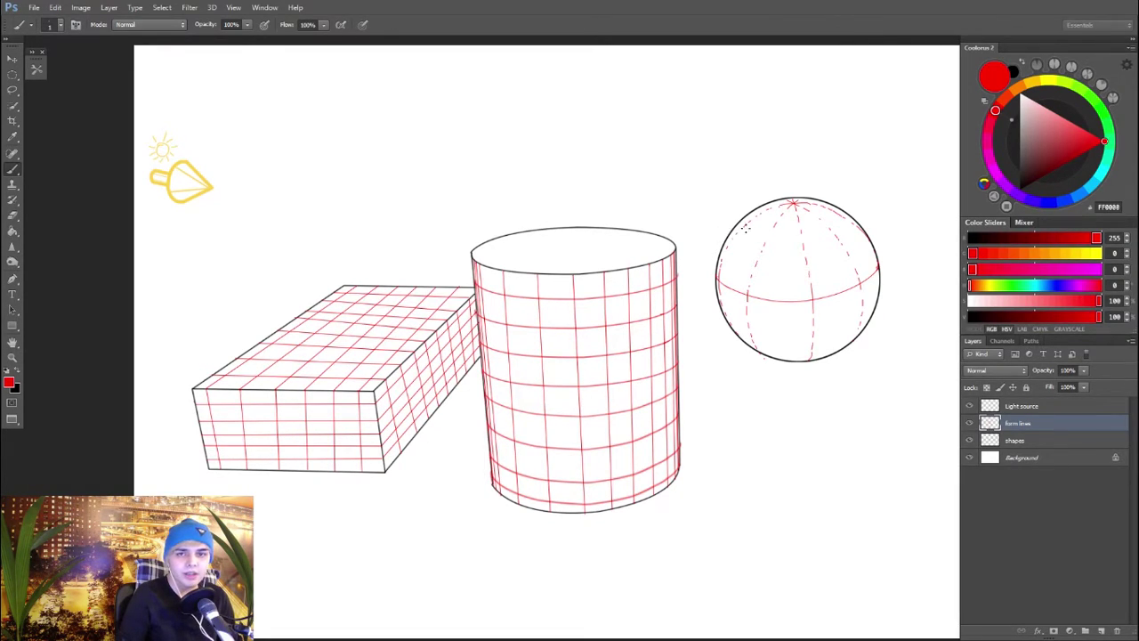
# Step: Draw a small red ring around the sphere's top pole
pyautogui.moveTo(783, 203); pyautogui.dragTo(806, 209)
pyautogui.moveTo(776, 288)
pyautogui.mouseDown()
pyautogui.moveTo(787, 309)
pyautogui.moveTo(780, 289)
pyautogui.mouseUp()
pyautogui.hotkey('ctrl', 'z')
pyautogui.moveTo(773, 288)
pyautogui.mouseDown()
pyautogui.moveTo(790, 308)
pyautogui.moveTo(776, 288)
pyautogui.mouseUp()
pyautogui.moveTo(769, 300); pyautogui.dragTo(785, 296)
pyautogui.moveTo(777, 309); pyautogui.dragTo(780, 312)
pyautogui.hotkey('ctrl', 'alt', 'z')
pyautogui.hotkey('ctrl', 'alt', 'z')
pyautogui.hotkey('ctrl', 'alt', 'z')
pyautogui.hotkey('ctrl', 'alt', 'z')
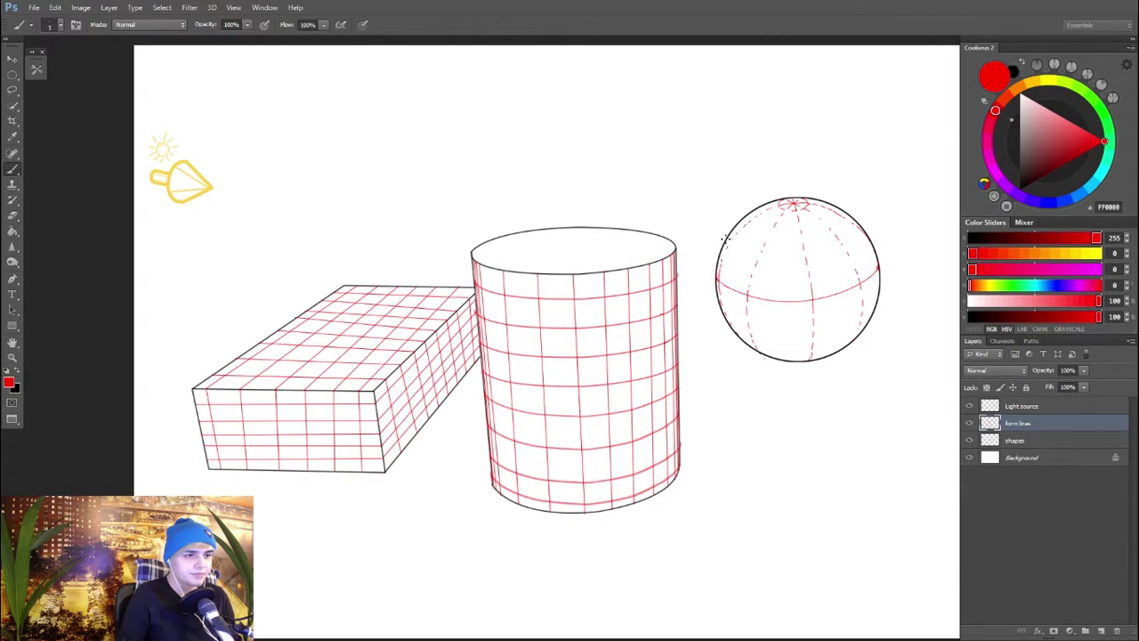
# Step: Fill the cylinder's top ellipse with closely spaced, nearly horizontal red lines from the front rim to the back
pyautogui.moveTo(485, 266)
pyautogui.mouseDown()
pyautogui.moveTo(671, 253)
pyautogui.moveTo(509, 271)
pyautogui.mouseUp()
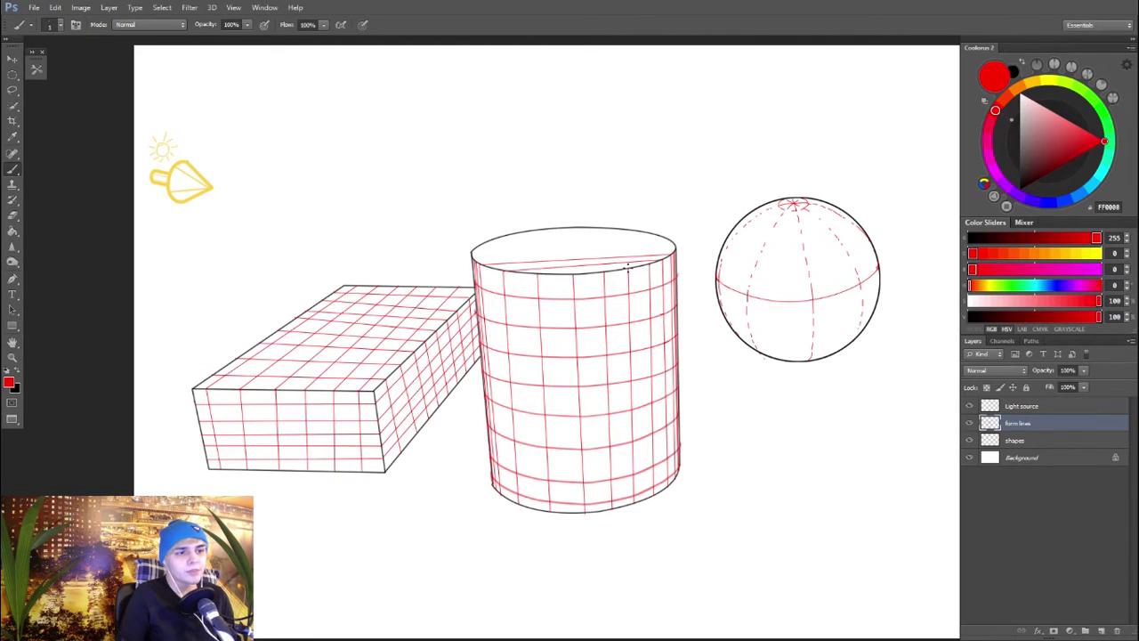
pyautogui.moveTo(627, 267); pyautogui.dragTo(550, 273)
pyautogui.moveTo(475, 262)
pyautogui.mouseDown()
pyautogui.moveTo(672, 251)
pyautogui.moveTo(475, 257)
pyautogui.mouseUp()
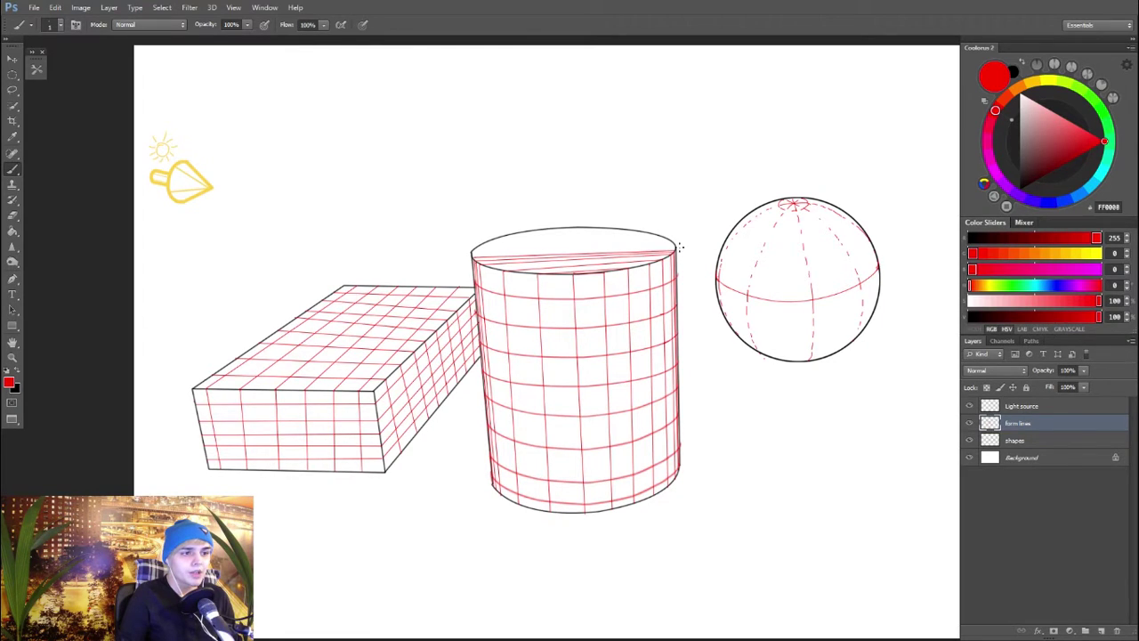
pyautogui.moveTo(678, 248)
pyautogui.mouseDown()
pyautogui.moveTo(471, 252)
pyautogui.moveTo(653, 238)
pyautogui.moveTo(671, 242)
pyautogui.moveTo(482, 250)
pyautogui.mouseUp()
pyautogui.moveTo(672, 240); pyautogui.dragTo(477, 249)
pyautogui.moveTo(657, 236); pyautogui.dragTo(481, 246)
pyautogui.hotkey('ctrl', 'z')
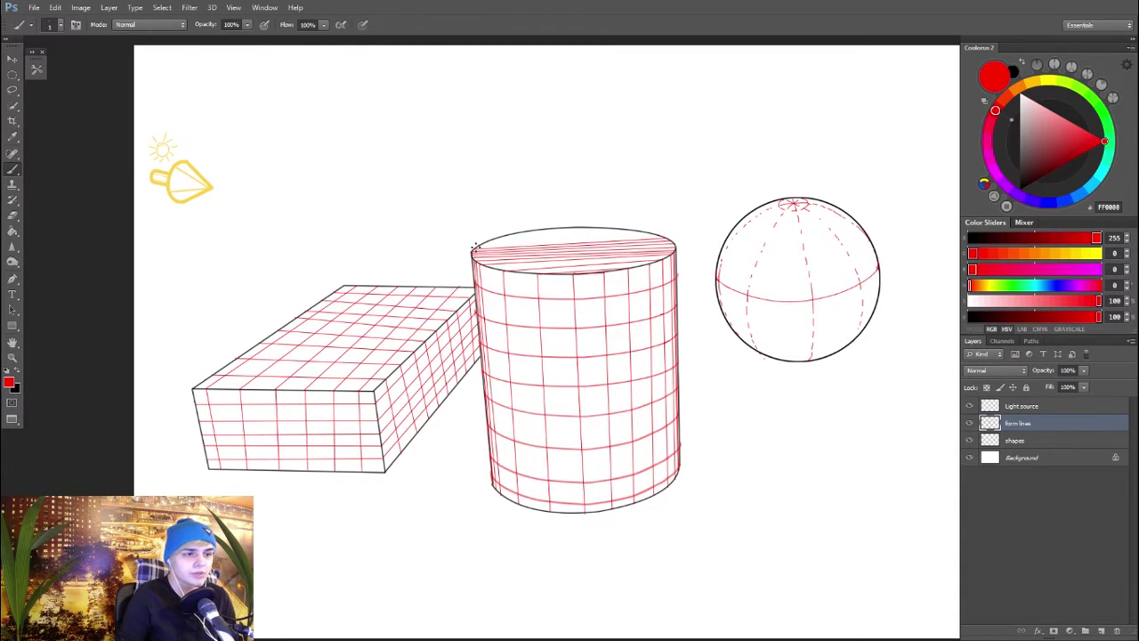
pyautogui.moveTo(659, 236); pyautogui.dragTo(489, 244)
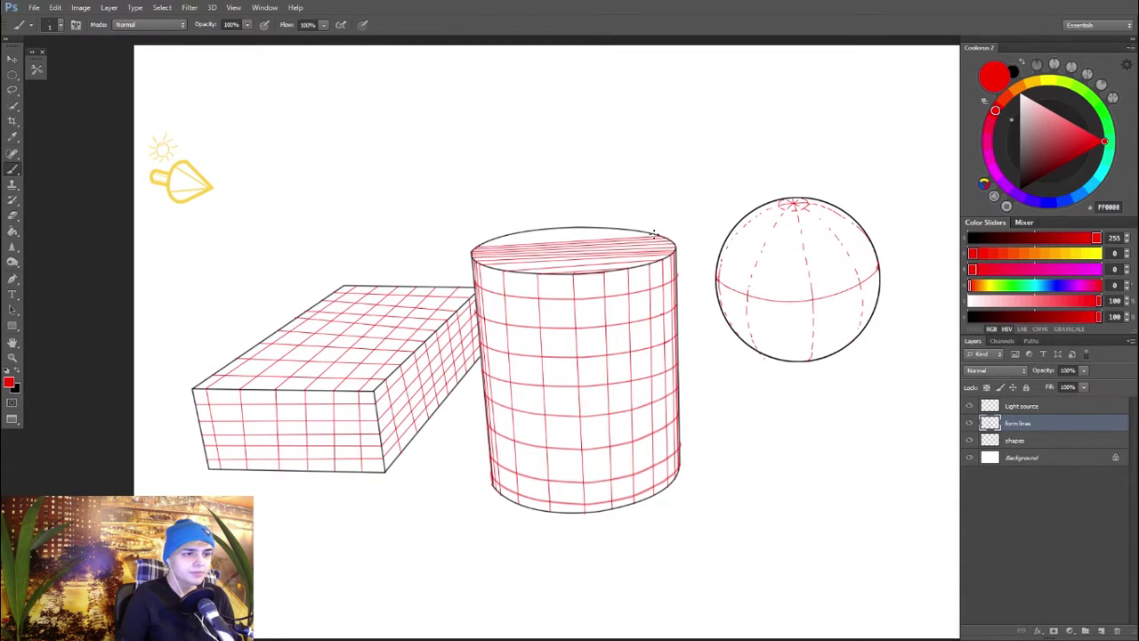
pyautogui.moveTo(655, 233); pyautogui.dragTo(486, 241)
pyautogui.keyDown('shift'); pyautogui.click(644, 232); pyautogui.keyUp('shift')
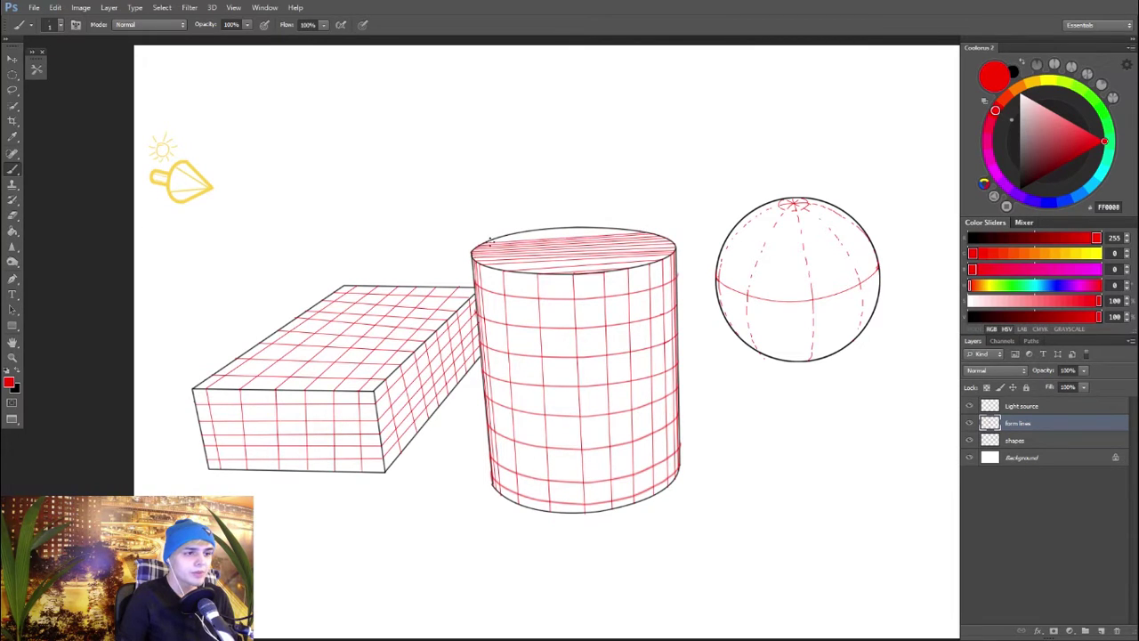
pyautogui.moveTo(632, 230); pyautogui.dragTo(500, 234)
pyautogui.moveTo(629, 228); pyautogui.dragTo(499, 233)
pyautogui.moveTo(613, 227); pyautogui.dragTo(526, 231)
pyautogui.moveTo(664, 258); pyautogui.dragTo(498, 267)
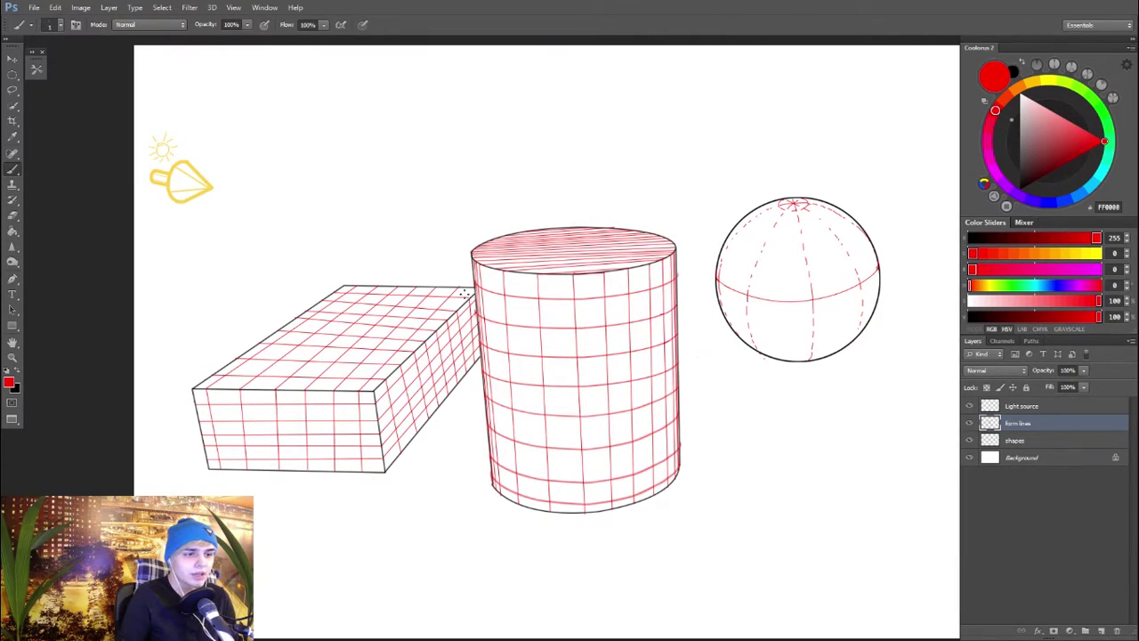
# Step: Add denser red form lines toward the far end of the box on its side face and top face
pyautogui.moveTo(478, 358); pyautogui.dragTo(475, 300)
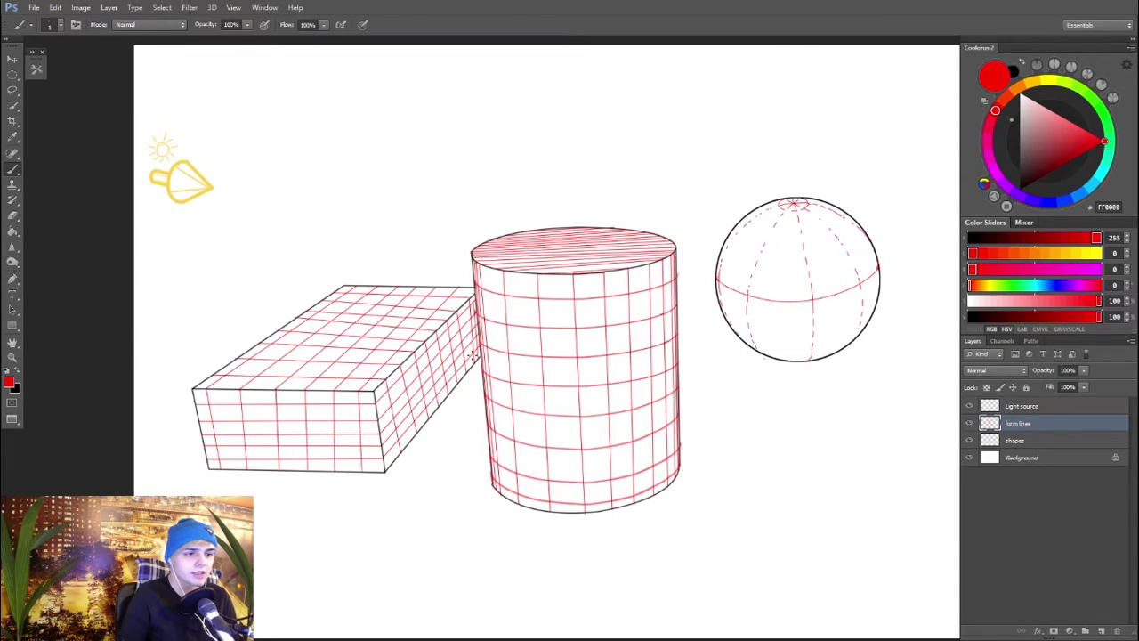
pyautogui.moveTo(471, 364); pyautogui.dragTo(465, 308)
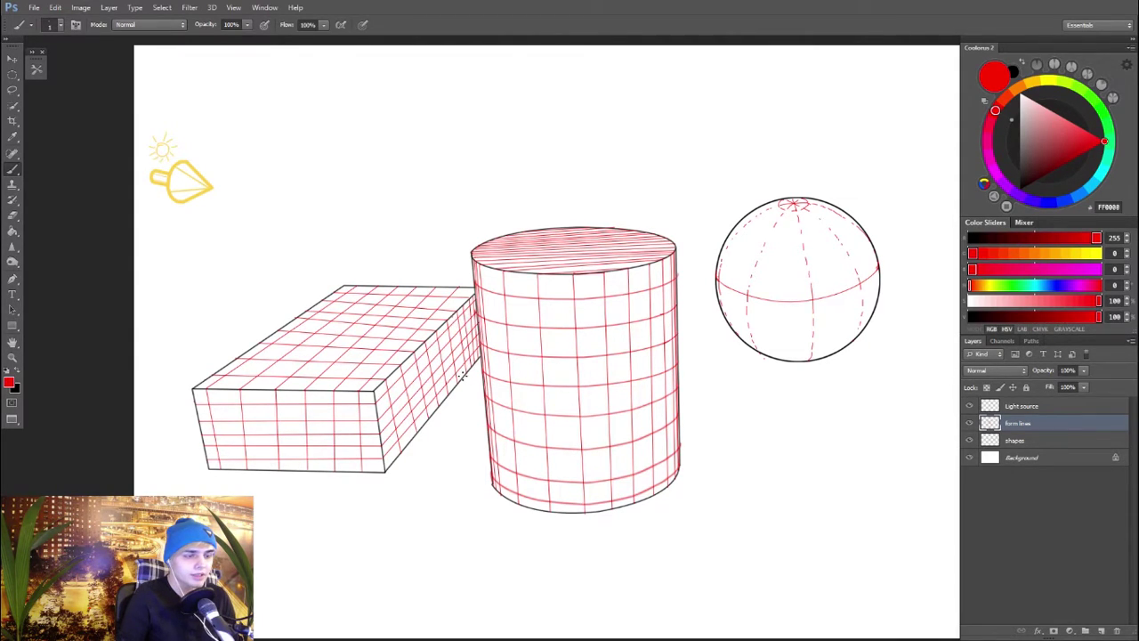
pyautogui.moveTo(463, 377)
pyautogui.mouseDown()
pyautogui.moveTo(454, 317)
pyautogui.moveTo(479, 364)
pyautogui.mouseUp()
pyautogui.moveTo(473, 308); pyautogui.dragTo(477, 347)
pyautogui.hotkey('ctrl', 'alt', 'z')
pyautogui.hotkey('ctrl', 'alt', 'z')
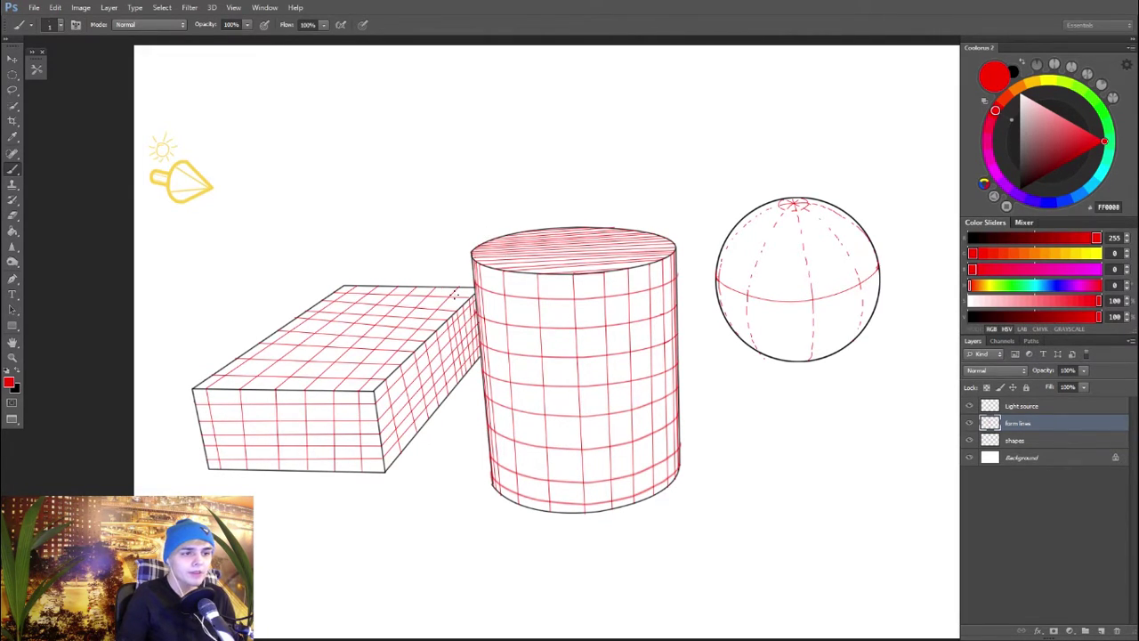
pyautogui.moveTo(341, 288)
pyautogui.mouseDown()
pyautogui.moveTo(475, 286)
pyautogui.moveTo(342, 286)
pyautogui.moveTo(463, 304)
pyautogui.mouseUp()
pyautogui.moveTo(316, 304); pyautogui.dragTo(452, 316)
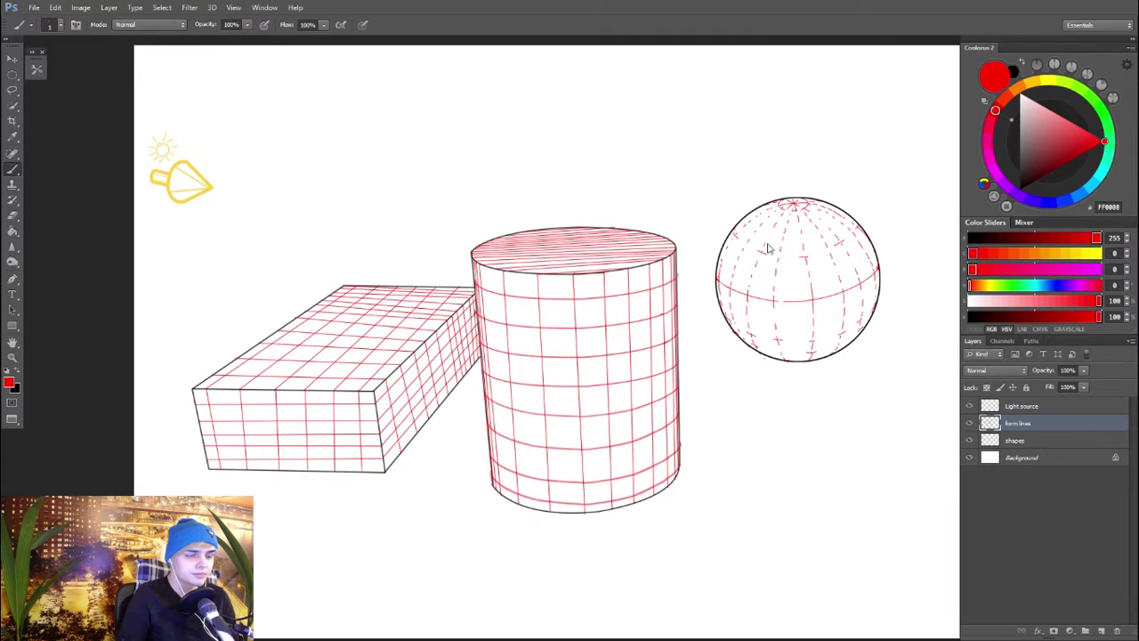
# Step: Save the document as "Light and render points 2" and lower the form lines layer's opacity to 52%
pyautogui.hotkey('ctrl', 's')
pyautogui.write('Light and render points 2')
pyautogui.press('Return')
pyautogui.click(970, 423)
pyautogui.click(969, 423)
pyautogui.moveTo(1043, 371); pyautogui.dragTo(1039, 372)
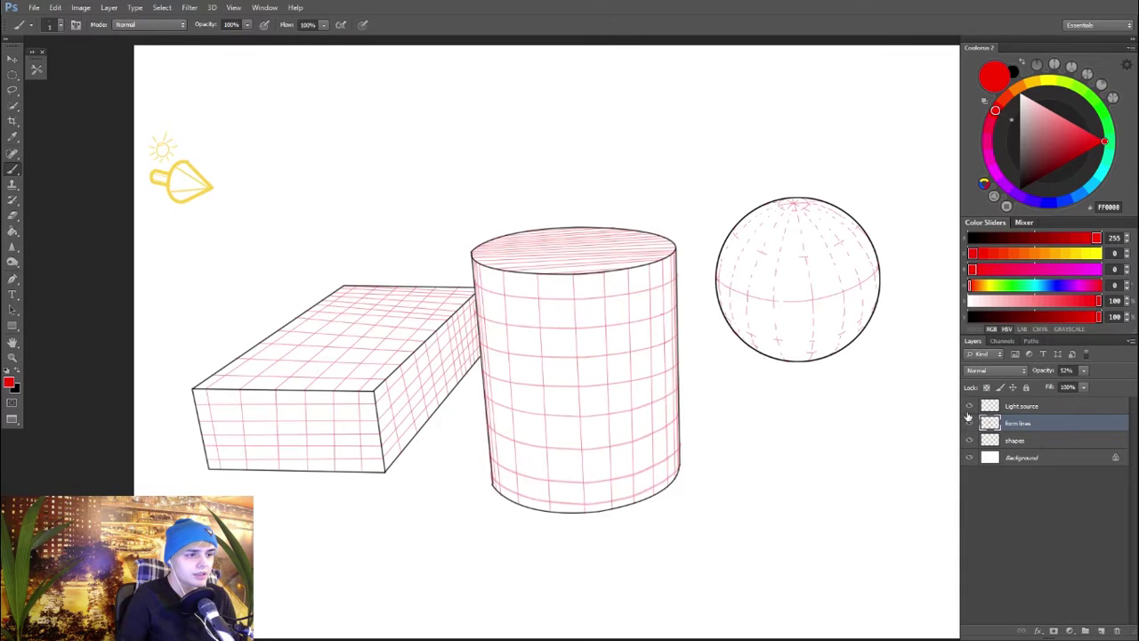
# Step: Create a new layer directly above the shapes layer and name it "render"
pyautogui.click(1006, 442)
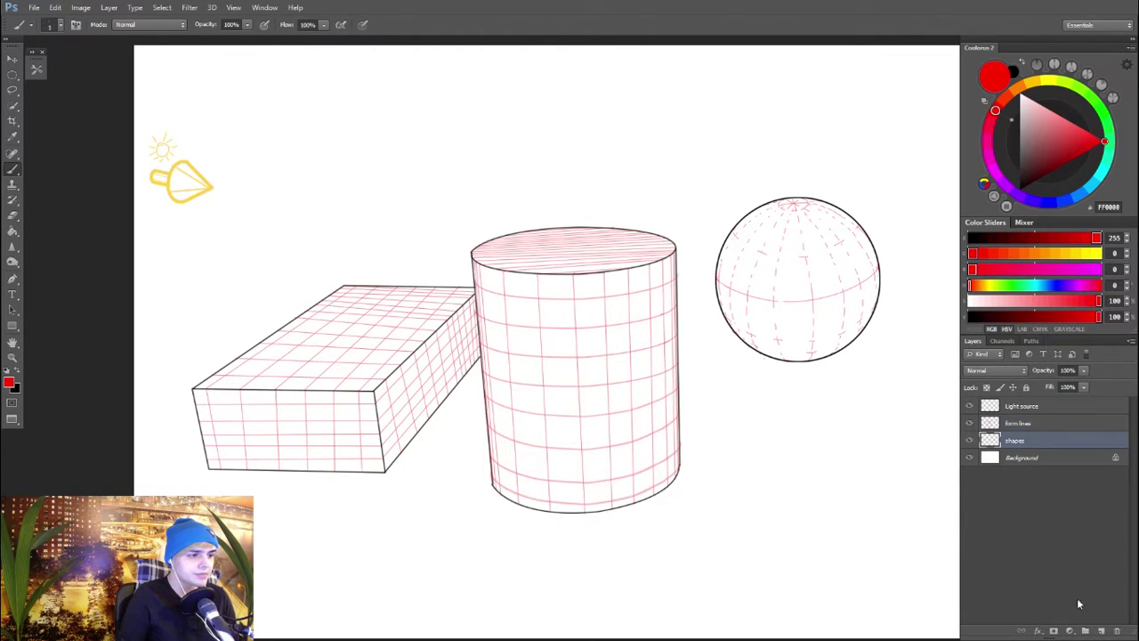
pyautogui.click(1101, 630)
pyautogui.doubleClick(1015, 441)
pyautogui.write('render')
pyautogui.press('Return')
# Step: Select the box's top face with the Lasso tool and make the Background layer active
pyautogui.click(1017, 426)
pyautogui.press('l')
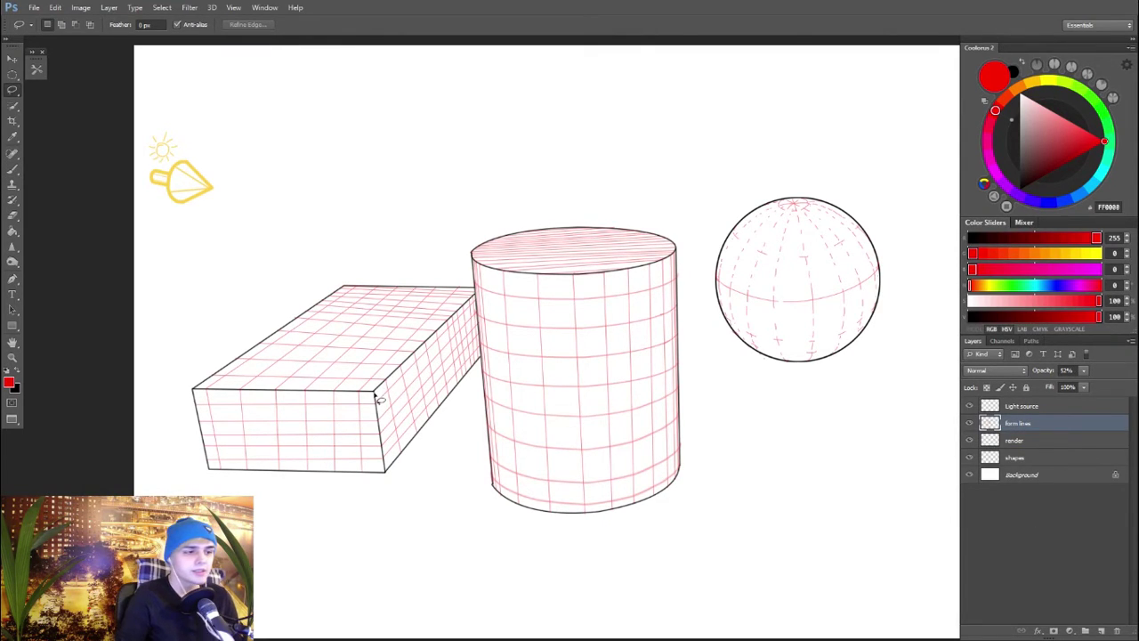
pyautogui.moveTo(478, 293)
pyautogui.mouseDown()
pyautogui.moveTo(342, 287)
pyautogui.moveTo(196, 391)
pyautogui.moveTo(377, 398)
pyautogui.moveTo(388, 477)
pyautogui.moveTo(384, 385)
pyautogui.mouseUp()
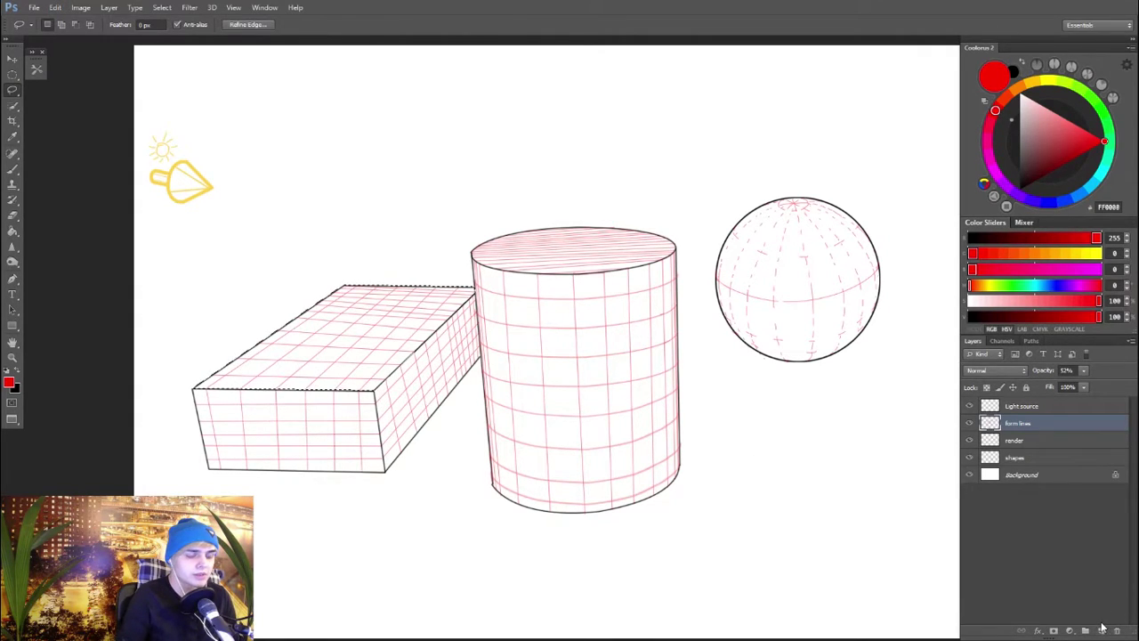
pyautogui.click(1040, 474)
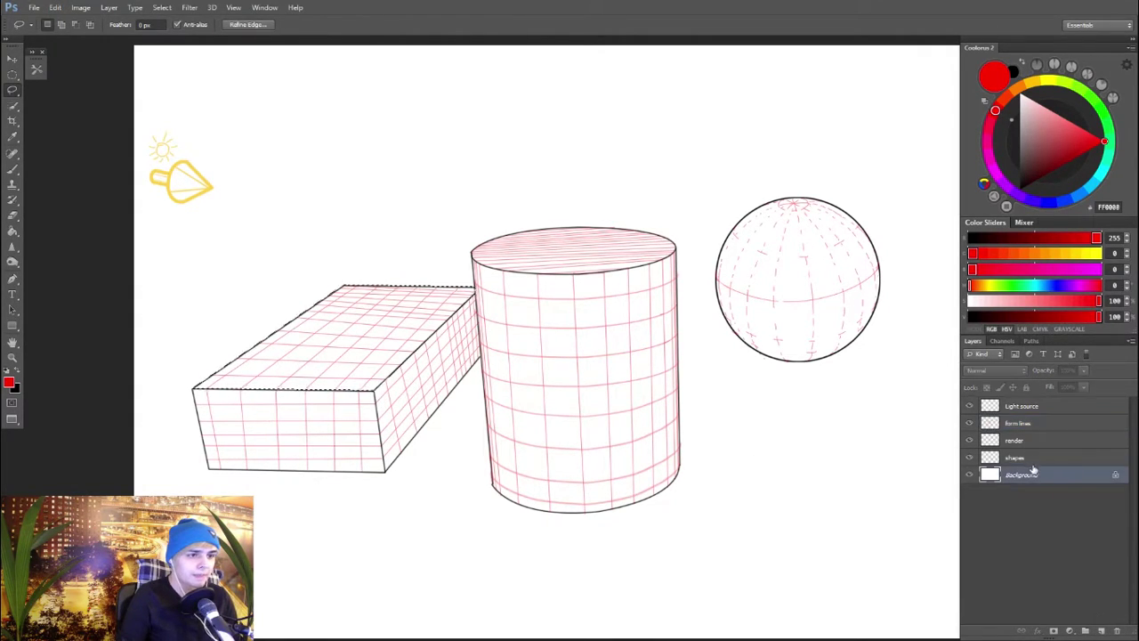
# Step: Make the render layer active, hide the form lines layer and choose the 60 px textured brush
pyautogui.click(1042, 461)
pyautogui.click(1049, 442)
pyautogui.press('b')
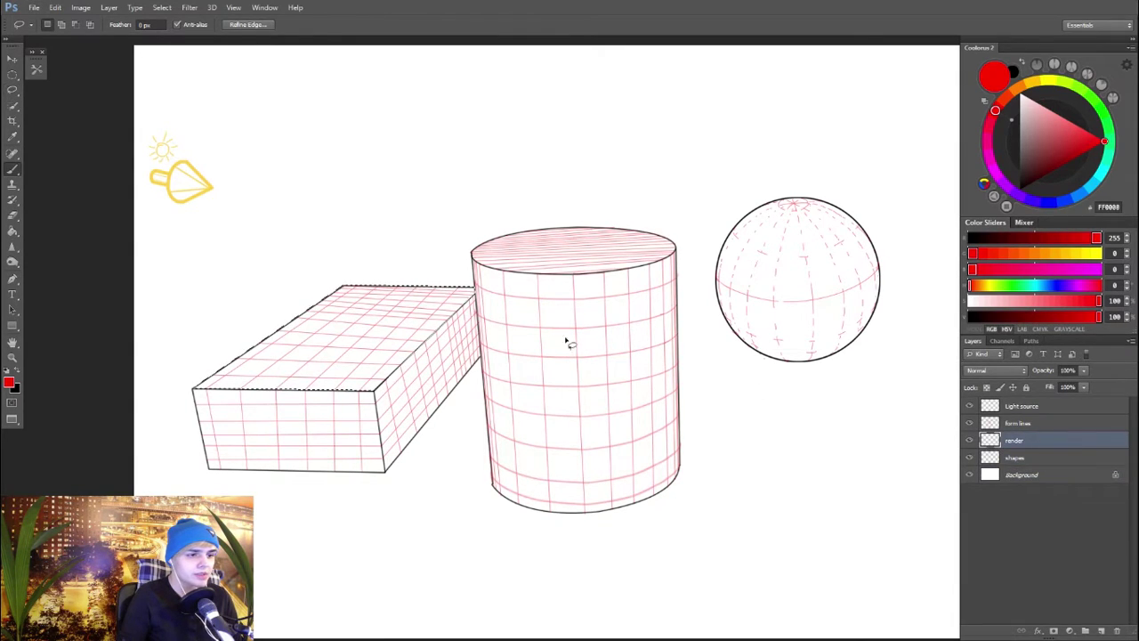
pyautogui.click(969, 423)
pyautogui.rightClick(418, 301)
pyautogui.click(509, 448)
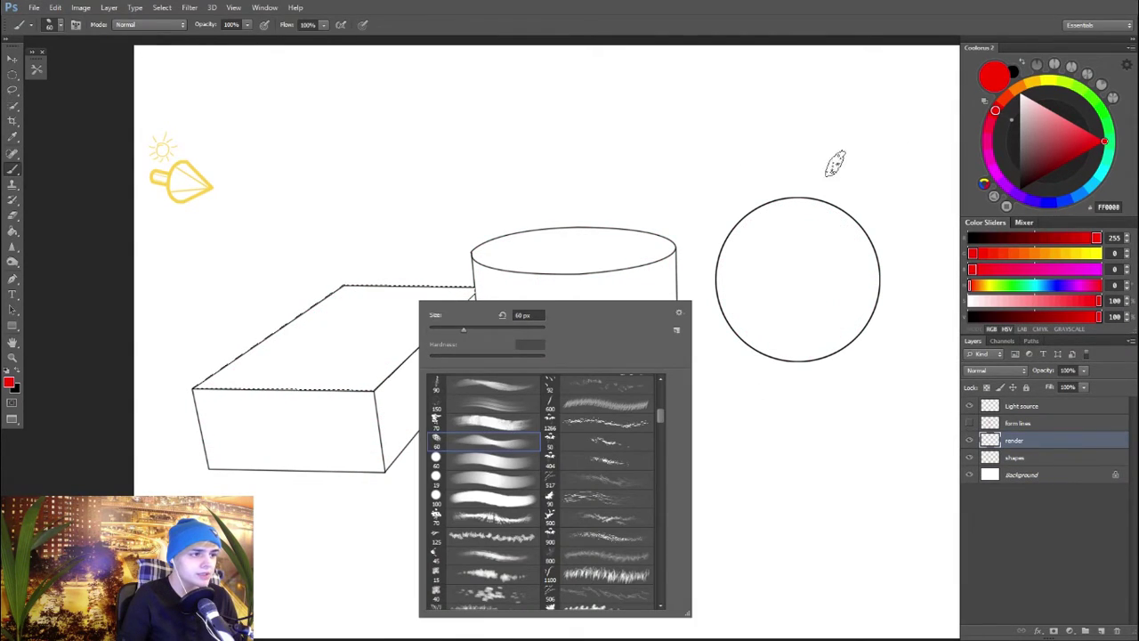
# Step: Enlarge the brush to 150 px and fill the selected top face of the box with muted beige
pyautogui.click(1032, 82)
pyautogui.click(1076, 158)
pyautogui.moveTo(1032, 139); pyautogui.dragTo(1030, 117)
pyautogui.press(']')
pyautogui.press(']')
pyautogui.press(']')
pyautogui.press(']')
pyautogui.press(']')
pyautogui.moveTo(223, 365)
pyautogui.mouseDown()
pyautogui.moveTo(261, 331)
pyautogui.moveTo(397, 325)
pyautogui.moveTo(445, 276)
pyautogui.mouseUp()
# Step: Repaint the box's top face in lighter beige E8DCB6 with a 250 px brush
pyautogui.click(1036, 110)
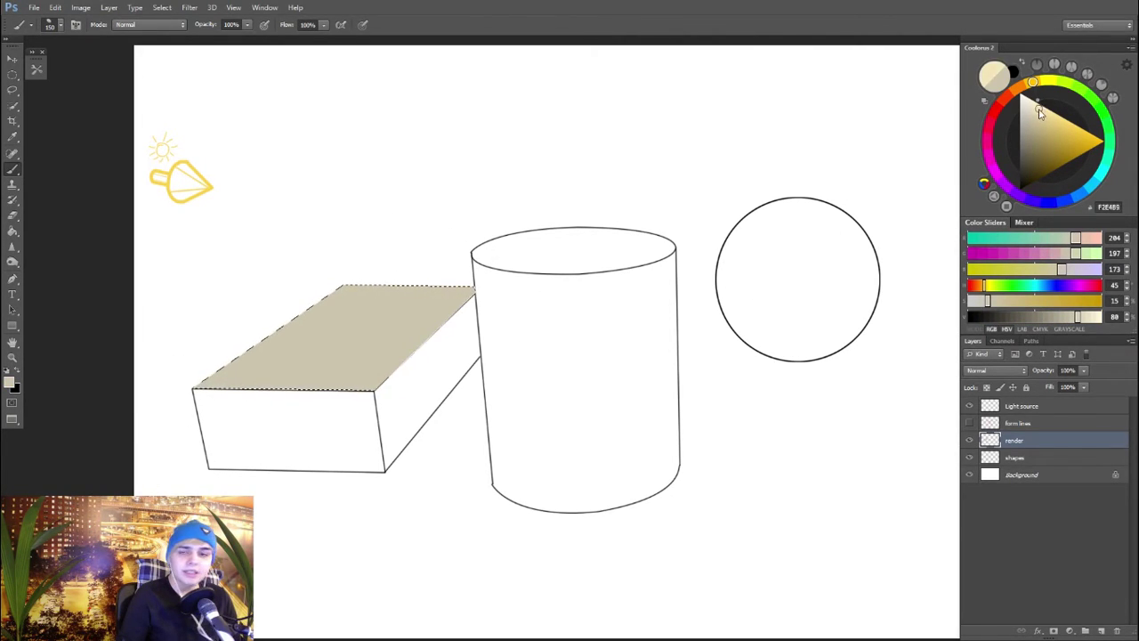
pyautogui.press(']')
pyautogui.press(']')
pyautogui.press(']')
pyautogui.press(']')
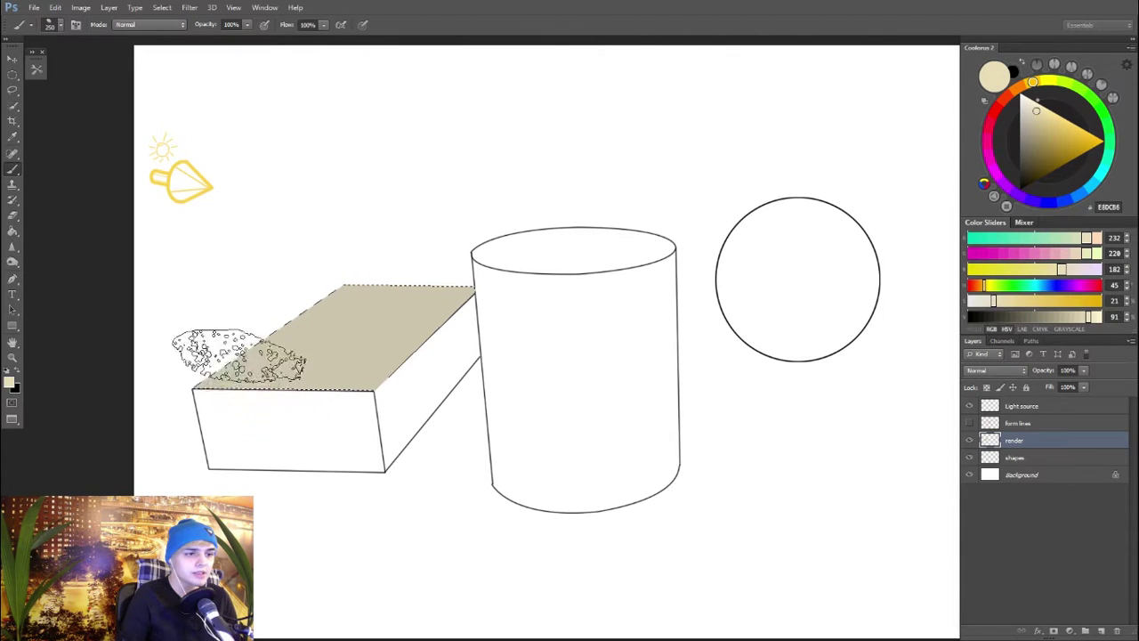
pyautogui.moveTo(252, 305)
pyautogui.mouseDown()
pyautogui.moveTo(278, 276)
pyautogui.moveTo(268, 256)
pyautogui.moveTo(197, 282)
pyautogui.mouseUp()
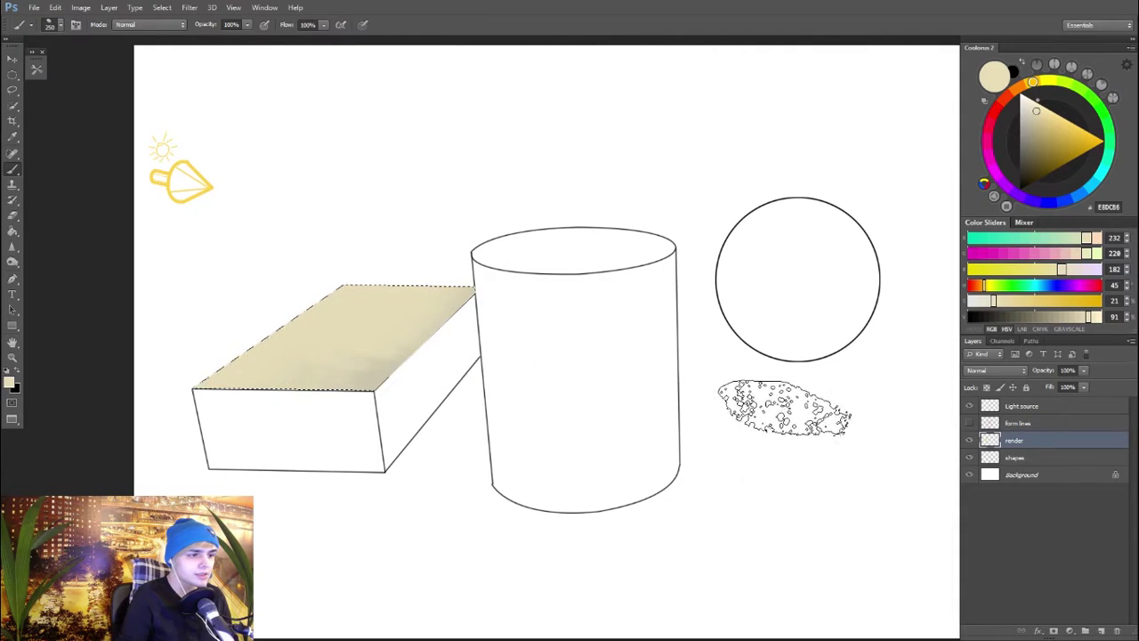
# Step: Deselect the top face and colorize the Background layer a mid-light sky blue with Hue/Saturation
pyautogui.hotkey('ctrl', 'd')
pyautogui.click(1035, 475)
pyautogui.hotkey('ctrl', 'u')
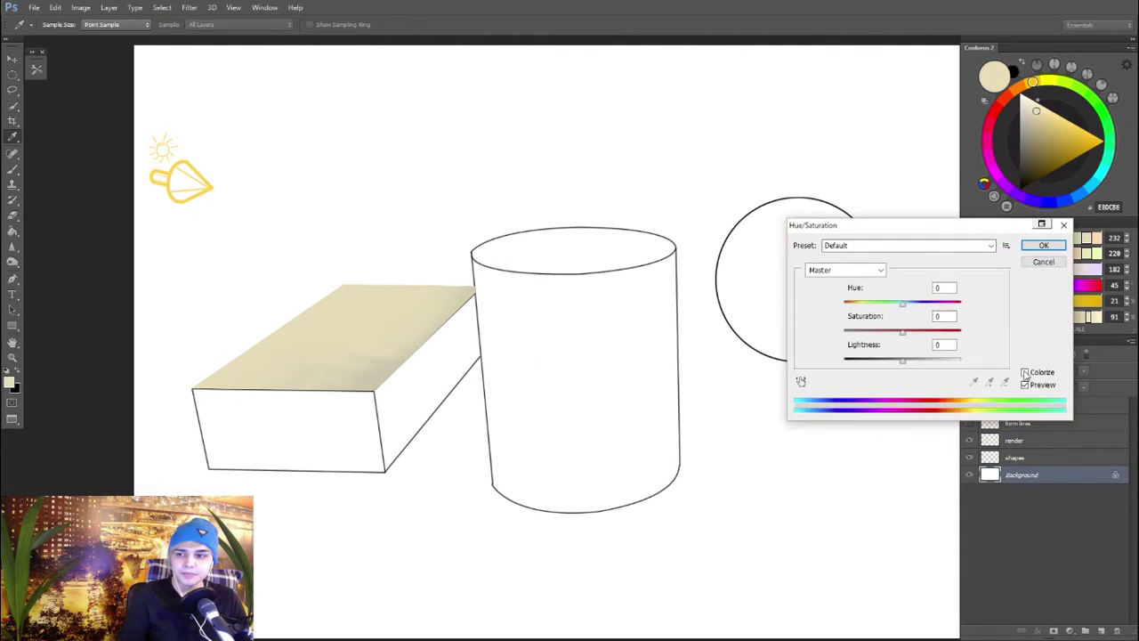
pyautogui.click(1025, 372)
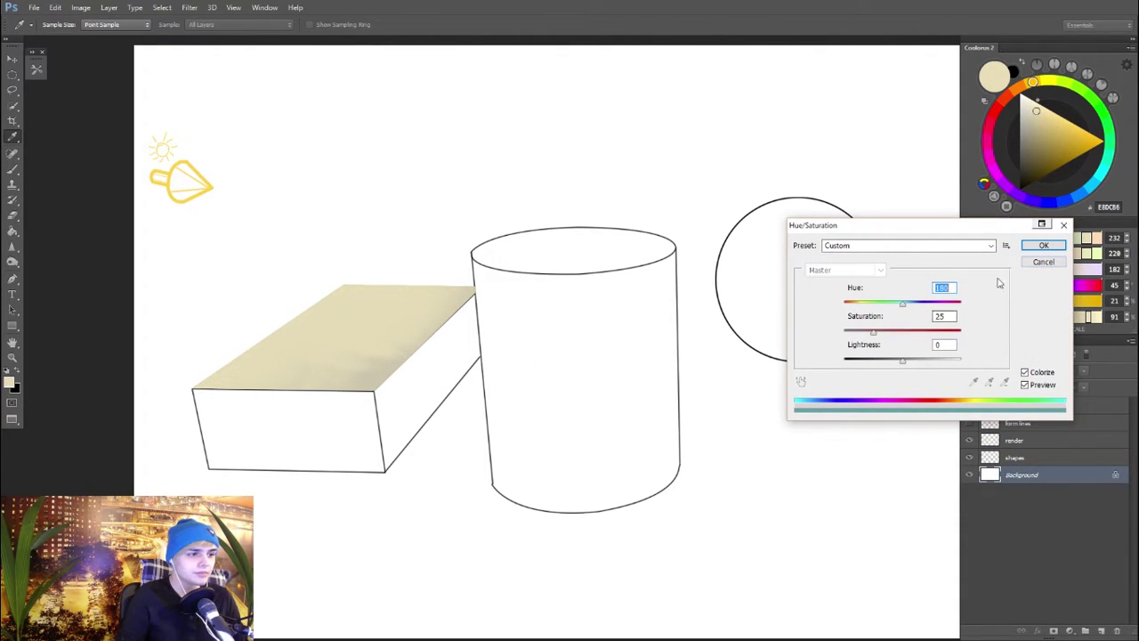
pyautogui.moveTo(873, 333); pyautogui.dragTo(881, 364)
pyautogui.click(906, 306)
pyautogui.moveTo(905, 303)
pyautogui.mouseDown()
pyautogui.moveTo(882, 361)
pyautogui.moveTo(907, 335)
pyautogui.moveTo(880, 360)
pyautogui.moveTo(903, 304)
pyautogui.mouseUp()
pyautogui.click(1046, 247)
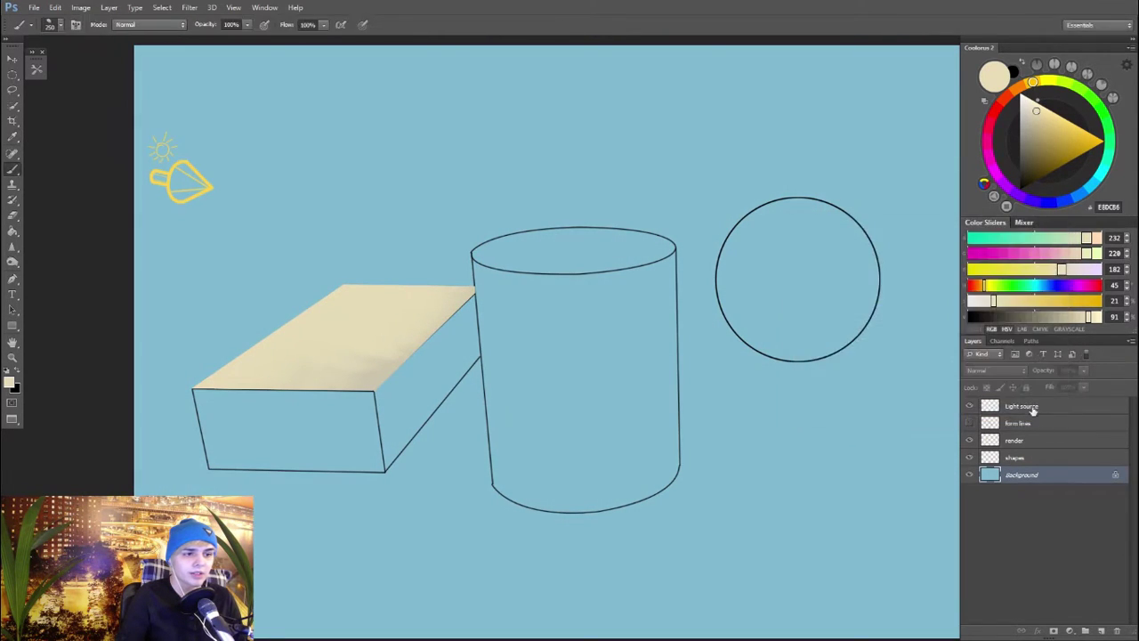
# Step: Return to the render layer, limit painting to the filled top face and sample its beige with the brush
pyautogui.click(1019, 439)
pyautogui.press('l')
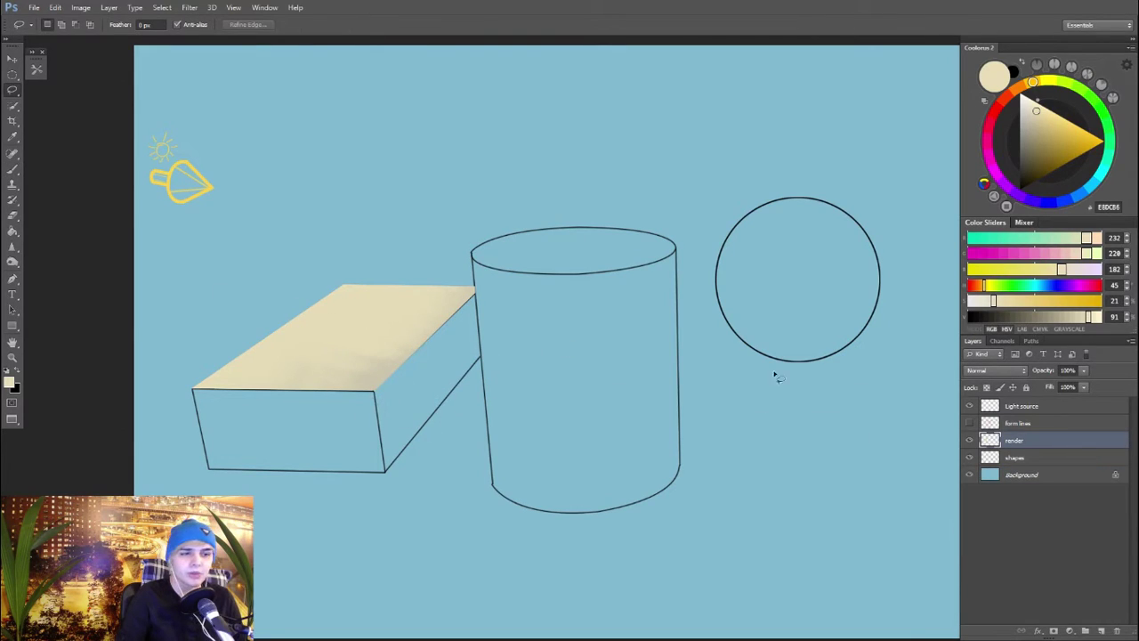
pyautogui.keyDown('ctrl'); pyautogui.click(991, 443); pyautogui.keyUp('ctrl')
pyautogui.hotkey('ctrl', 'd')
pyautogui.press('b')
pyautogui.keyDown('alt'); pyautogui.click(380, 323); pyautogui.keyUp('alt')
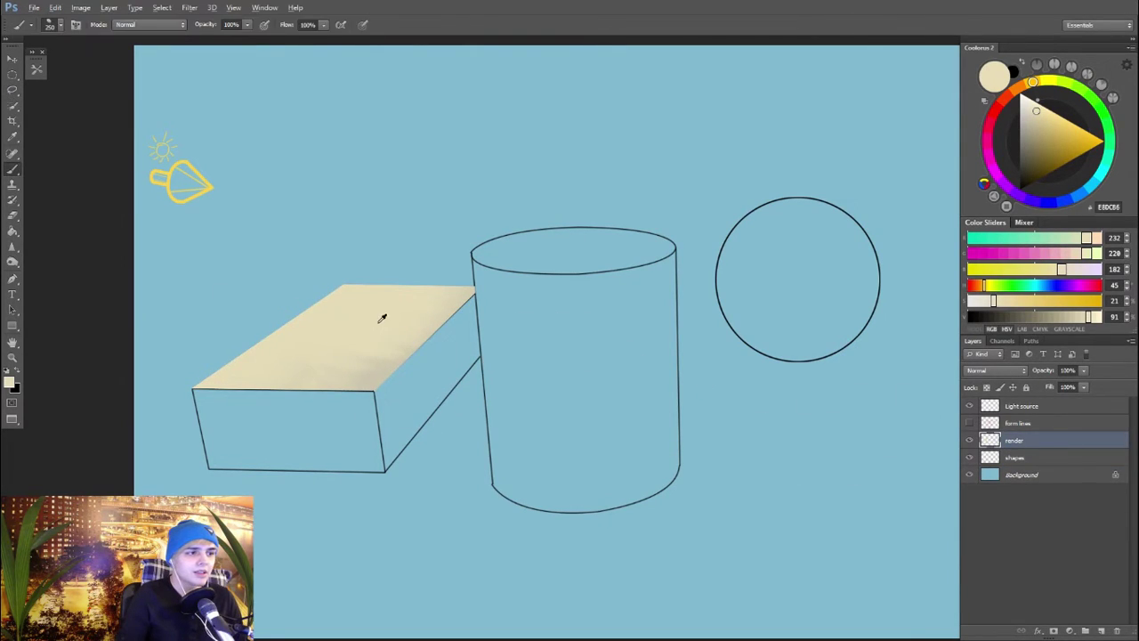
# Step: Try a stroke of bright yellow EFEF84 on the box's top face with an enlarged brush and undo it
pyautogui.click(1049, 81)
pyautogui.click(1055, 120)
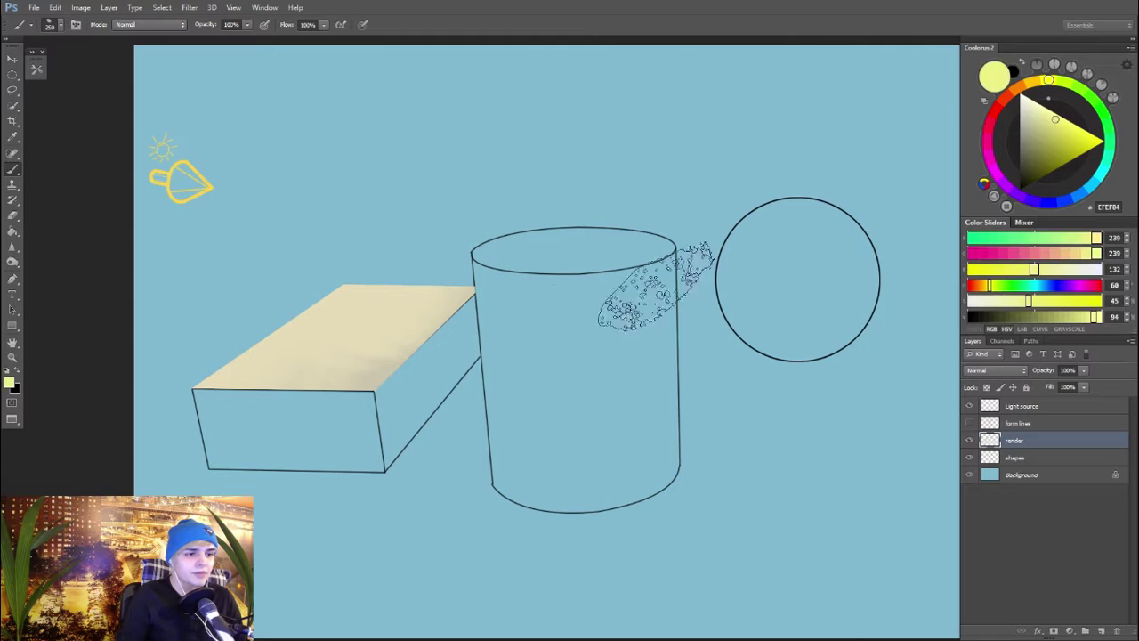
pyautogui.press(']')
pyautogui.press(']')
pyautogui.moveTo(289, 323); pyautogui.dragTo(275, 310)
pyautogui.hotkey('ctrl', 'z')
# Step: Glaze the box's top face with warm yellow and soft orange, then blend it using a colour sampled from the face
pyautogui.click(1035, 82)
pyautogui.click(1052, 113)
pyautogui.moveTo(397, 313)
pyautogui.mouseDown()
pyautogui.moveTo(429, 301)
pyautogui.moveTo(251, 300)
pyautogui.mouseUp()
pyautogui.click(1018, 88)
pyautogui.click(1048, 109)
pyautogui.click(1048, 121)
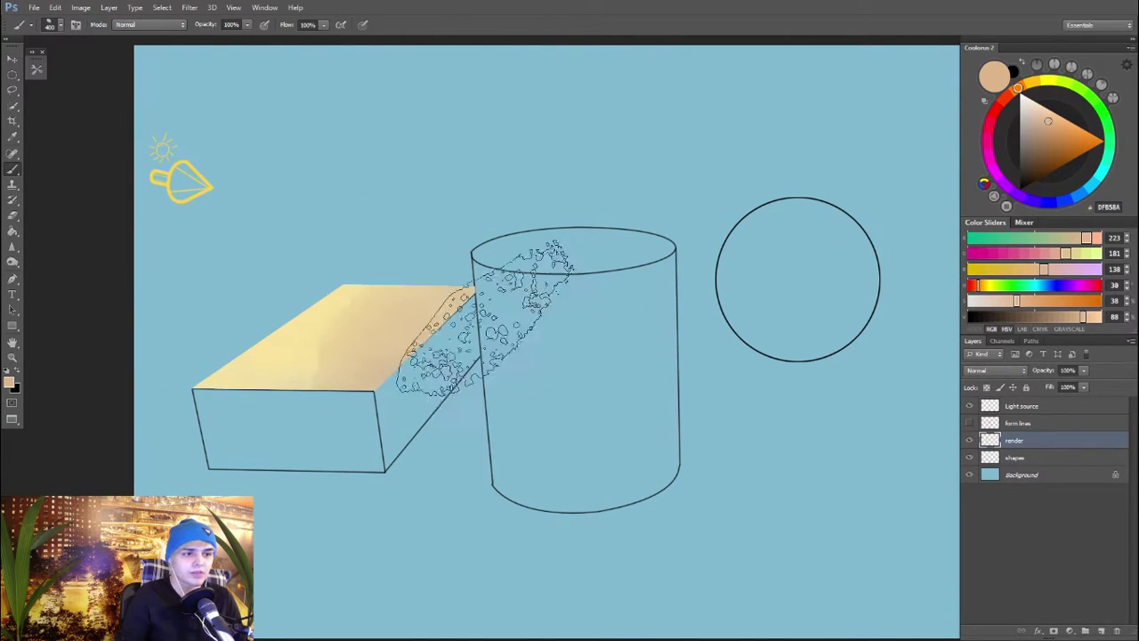
pyautogui.keyDown('alt'); pyautogui.click(330, 317); pyautogui.keyUp('alt')
pyautogui.moveTo(330, 318); pyautogui.dragTo(509, 305)
# Step: Brighten the box's top face with light yellow FFE38E and add cream FFF4D3 along the edge facing the light
pyautogui.click(1035, 123)
pyautogui.click(1037, 118)
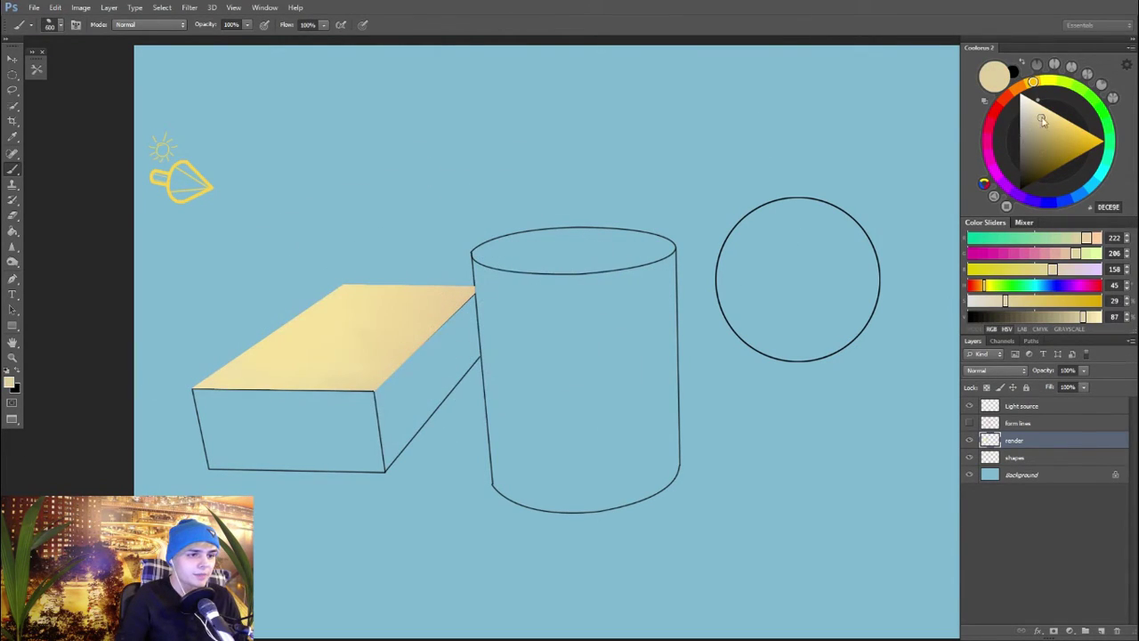
pyautogui.click(1057, 114)
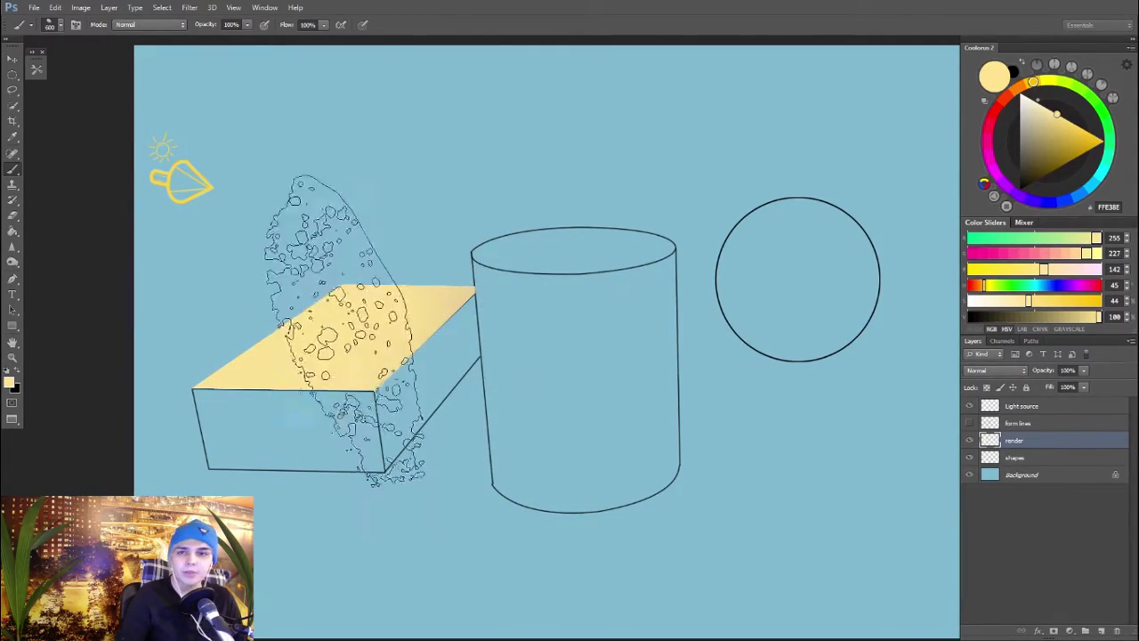
pyautogui.moveTo(1036, 96); pyautogui.dragTo(1035, 100)
pyautogui.moveTo(229, 257); pyautogui.dragTo(205, 302)
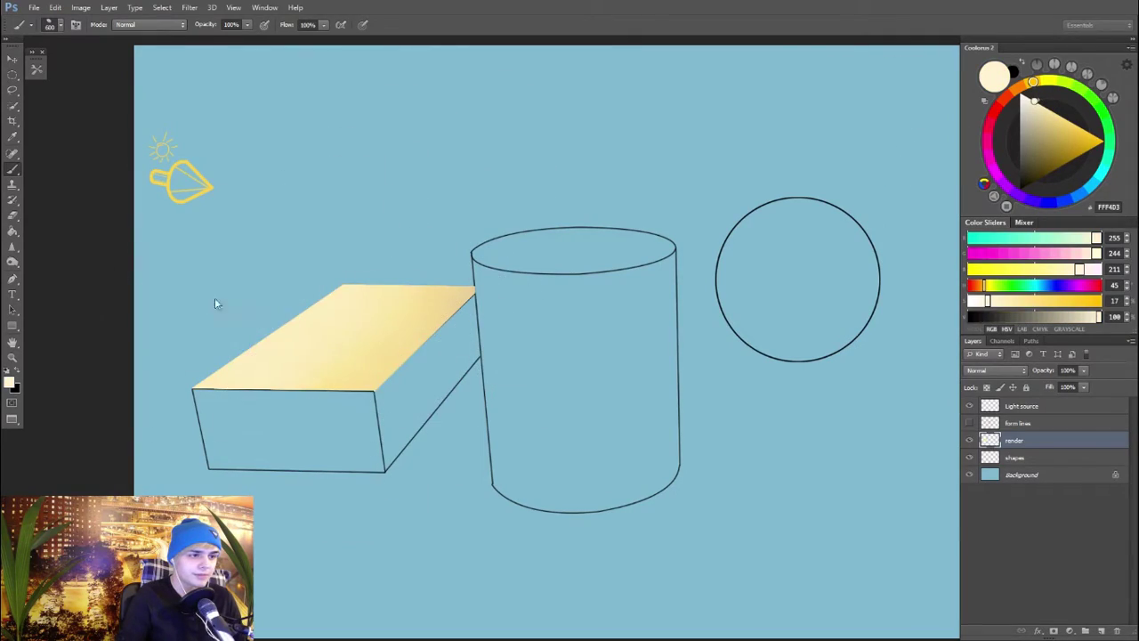
# Step: Vary the box's top face with pale yellow FFFFBE and blend it with sampled warm yellow F9DD92 using a smaller brush
pyautogui.click(1041, 105)
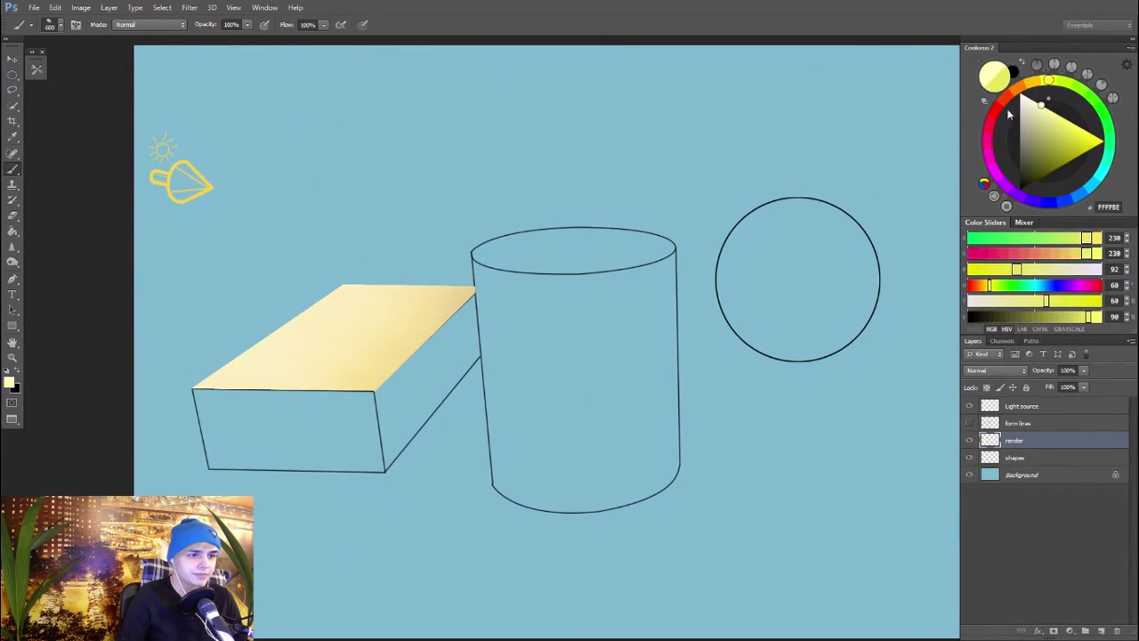
pyautogui.moveTo(385, 352); pyautogui.dragTo(259, 225)
pyautogui.press('[')
pyautogui.press('[')
pyautogui.press('[')
pyautogui.keyDown('alt'); pyautogui.click(425, 315); pyautogui.keyUp('alt')
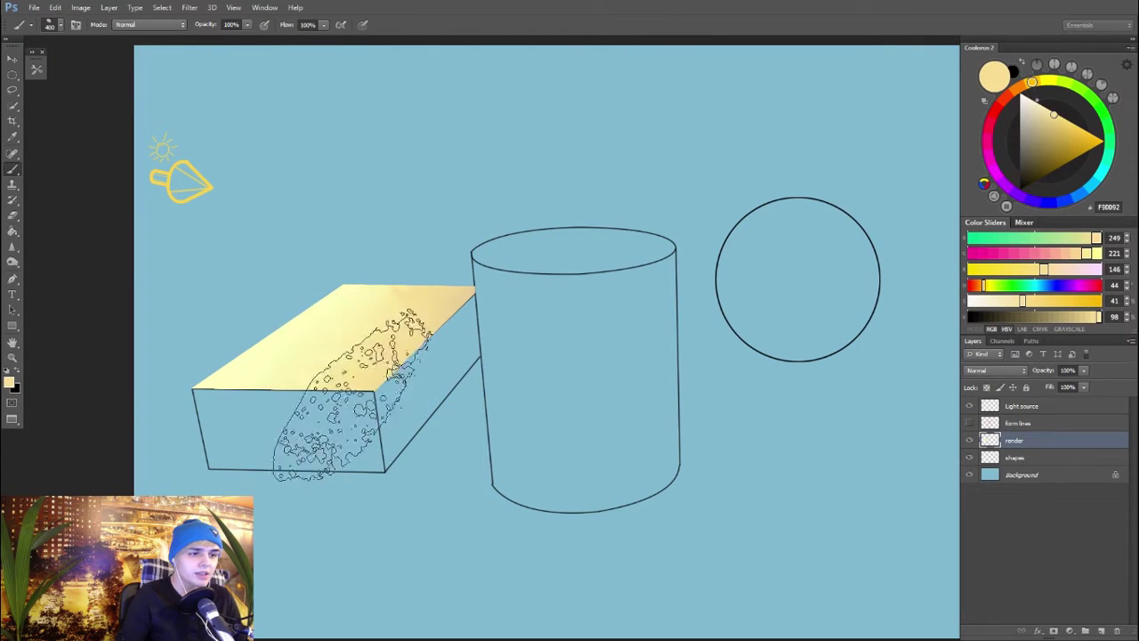
pyautogui.press(']')
# Step: Select the box's long side face with the Lasso tool and shade it with brown 9A826A, warming the near end
pyautogui.press('l')
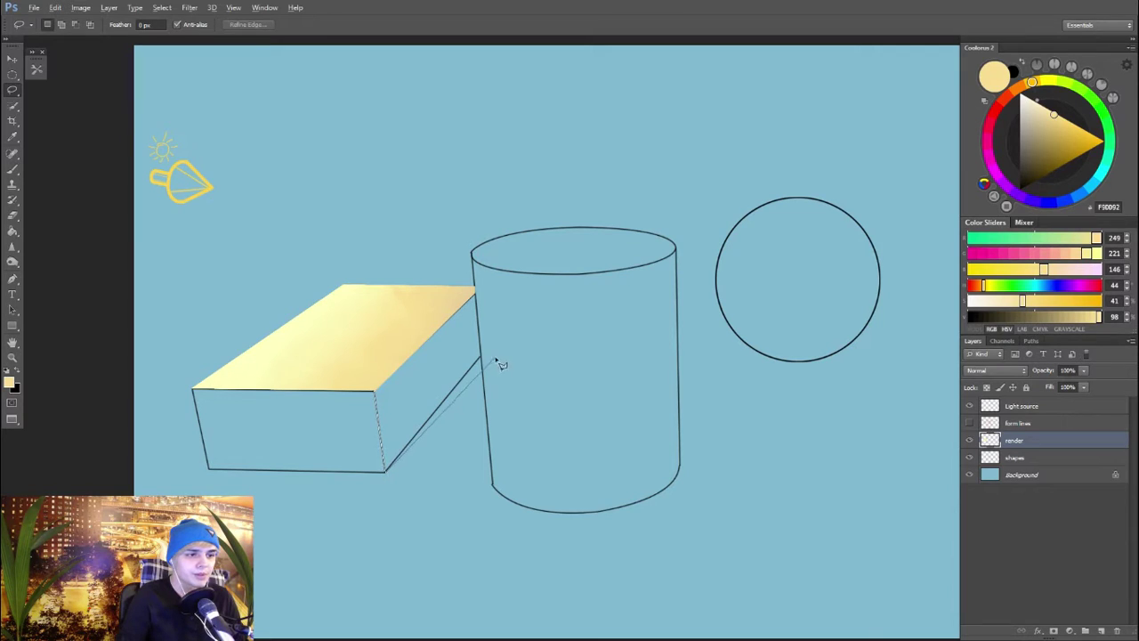
pyautogui.click(381, 395)
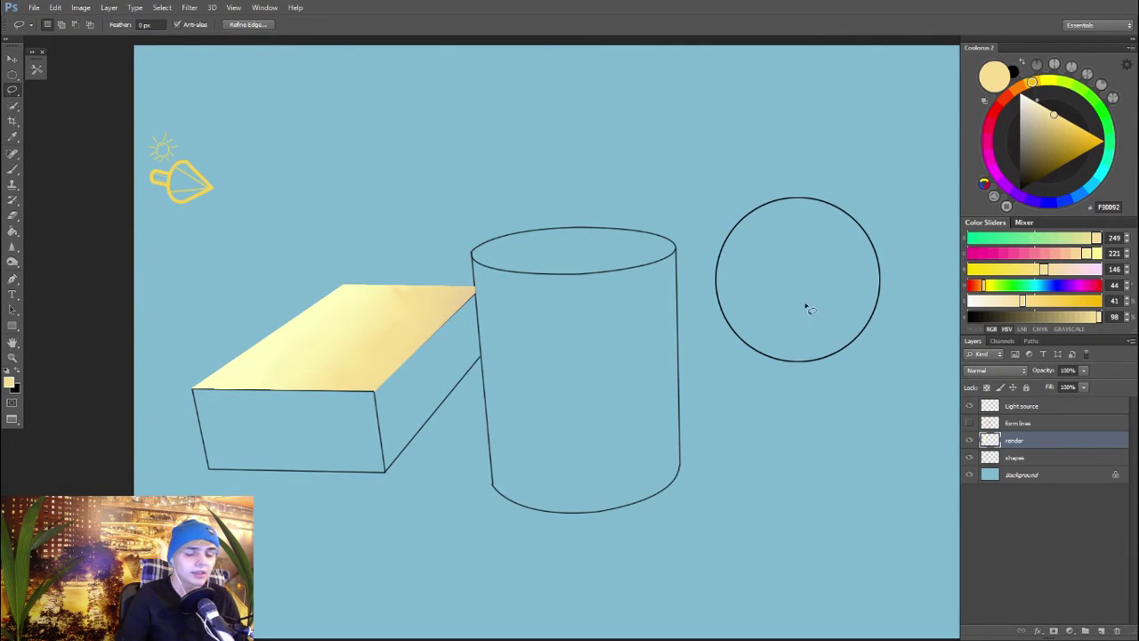
pyautogui.press('b')
pyautogui.click(1033, 152)
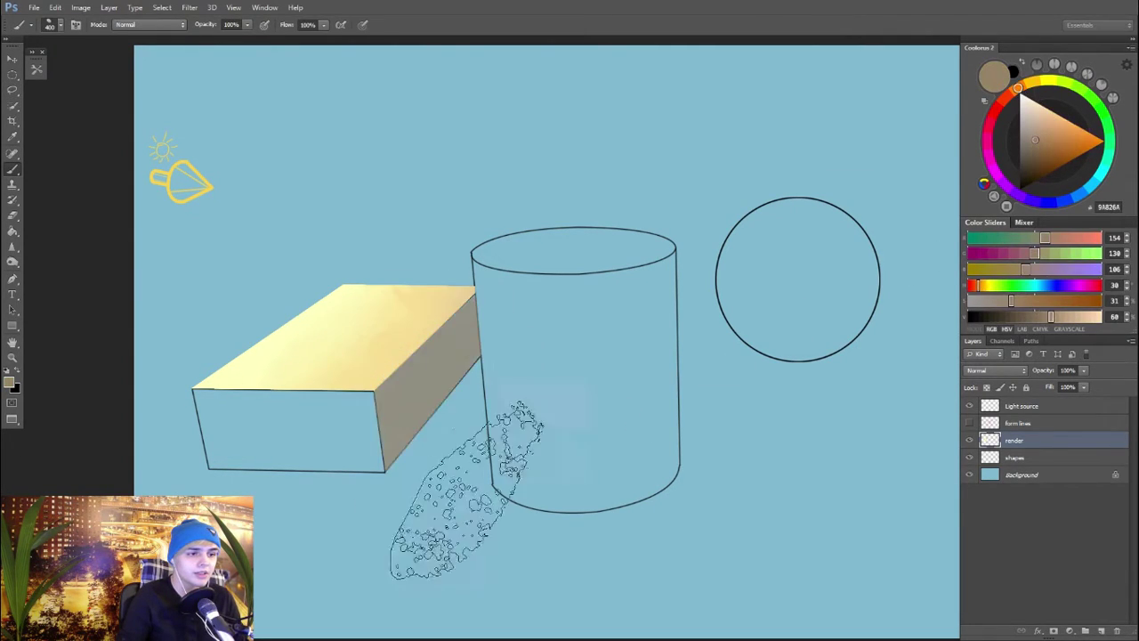
pyautogui.moveTo(458, 490)
pyautogui.mouseDown()
pyautogui.moveTo(432, 292)
pyautogui.moveTo(434, 339)
pyautogui.mouseUp()
pyautogui.press('[')
pyautogui.moveTo(359, 374); pyautogui.dragTo(405, 410)
# Step: Shade the far end of the box's side face with darker grey-brown and olive-green 929970
pyautogui.keyDown('alt'); pyautogui.click(436, 409); pyautogui.keyUp('alt')
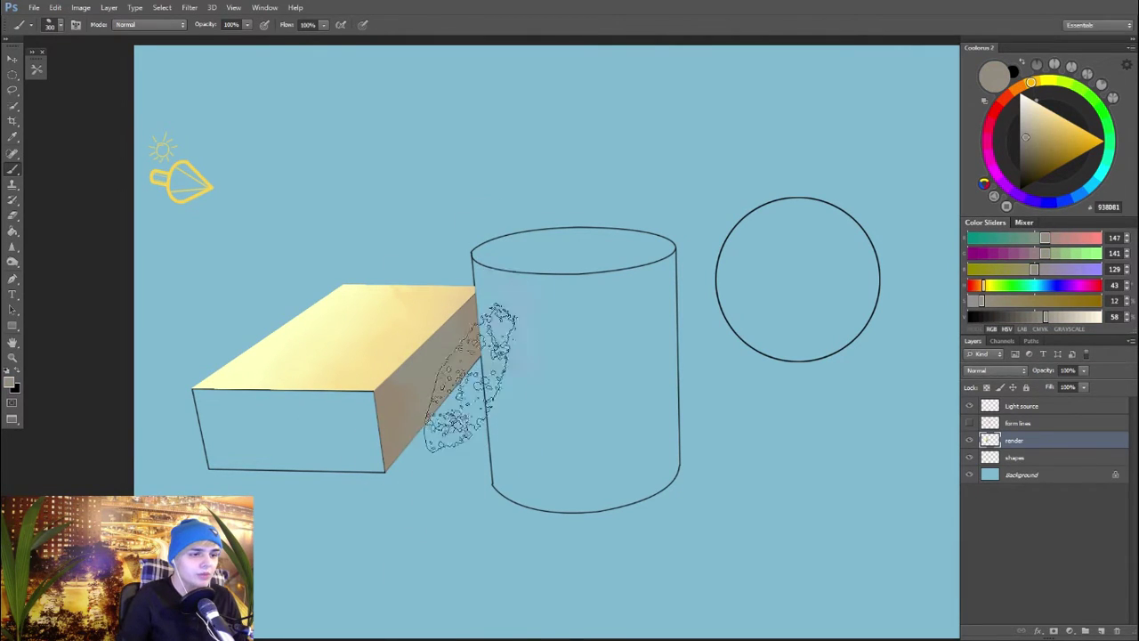
pyautogui.click(1025, 152)
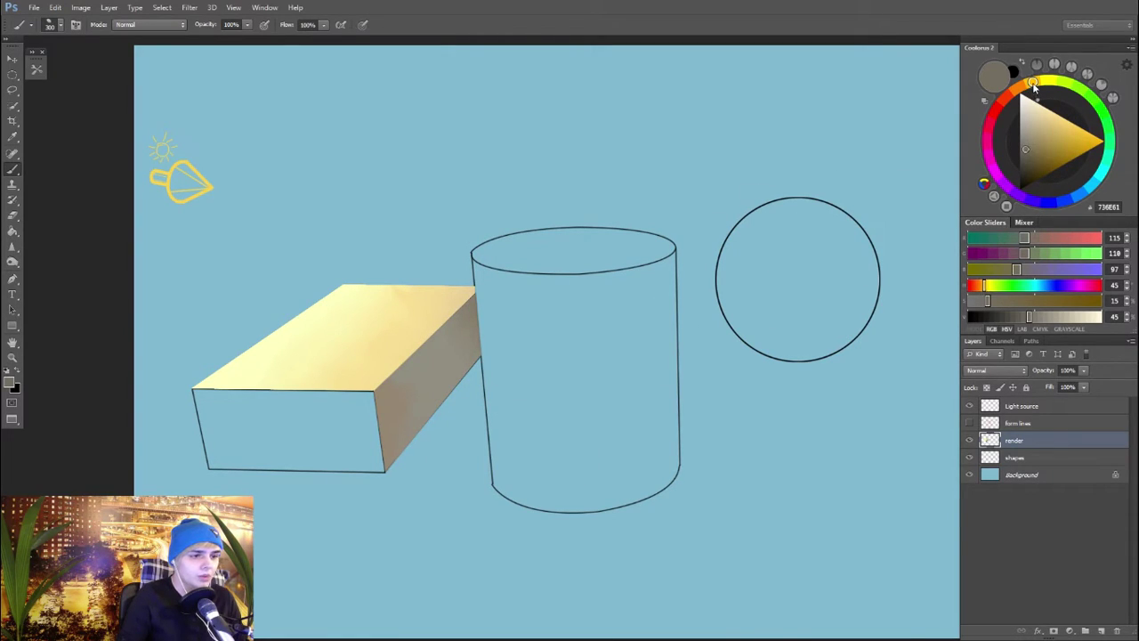
pyautogui.moveTo(1033, 87); pyautogui.dragTo(1064, 82)
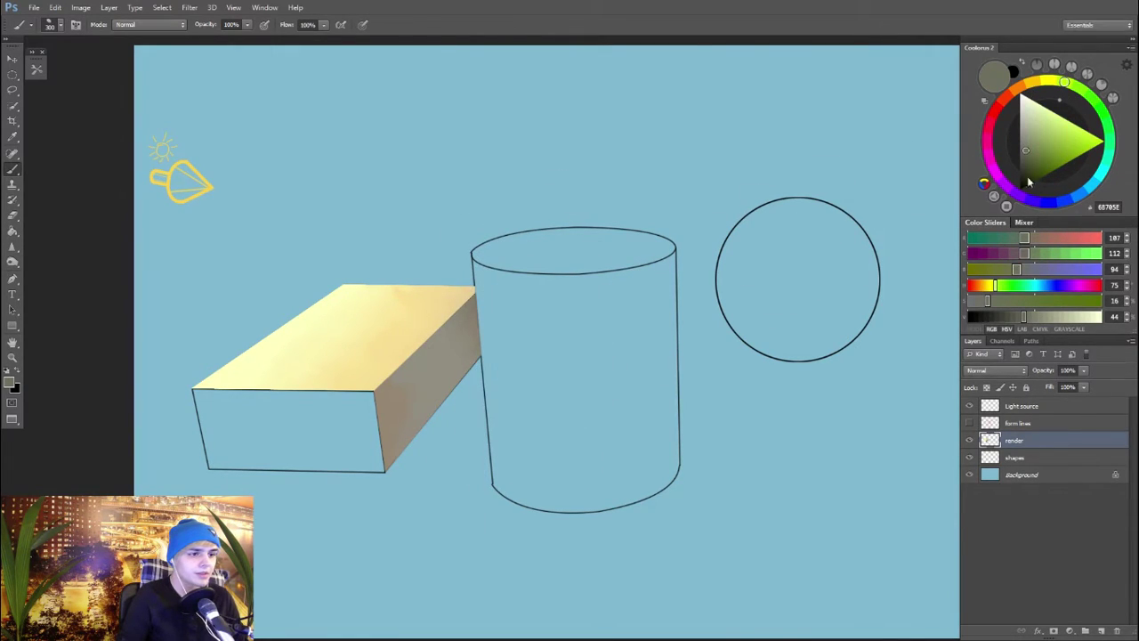
pyautogui.click(1028, 137)
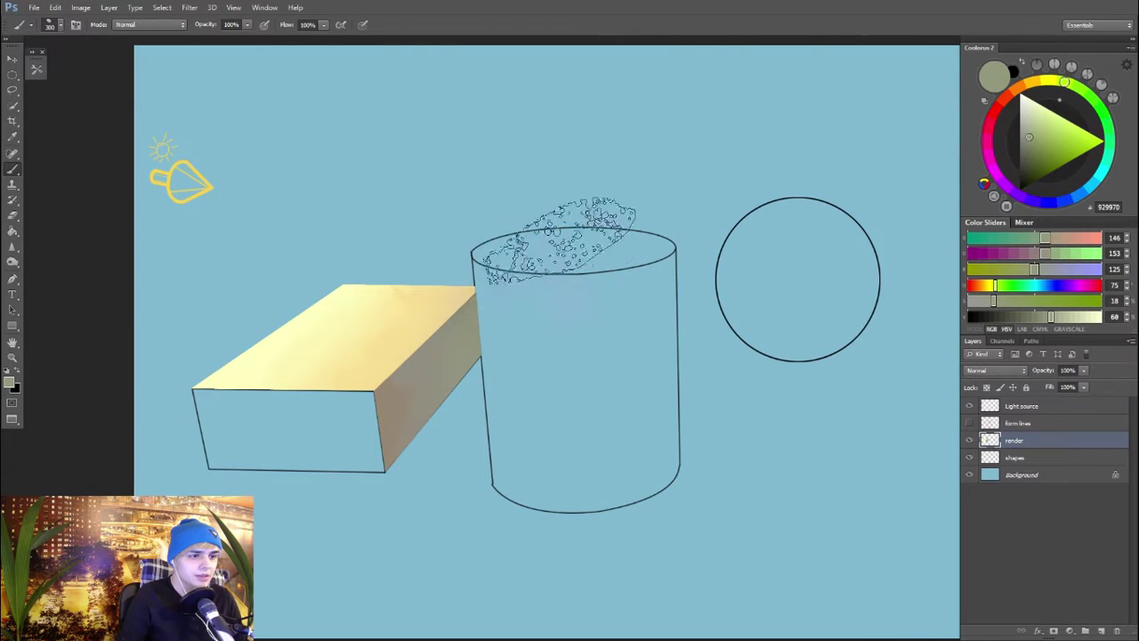
# Step: Select the box's front face with the Lasso tool and fill it with a darker brown based on the side face's colour
pyautogui.press('l')
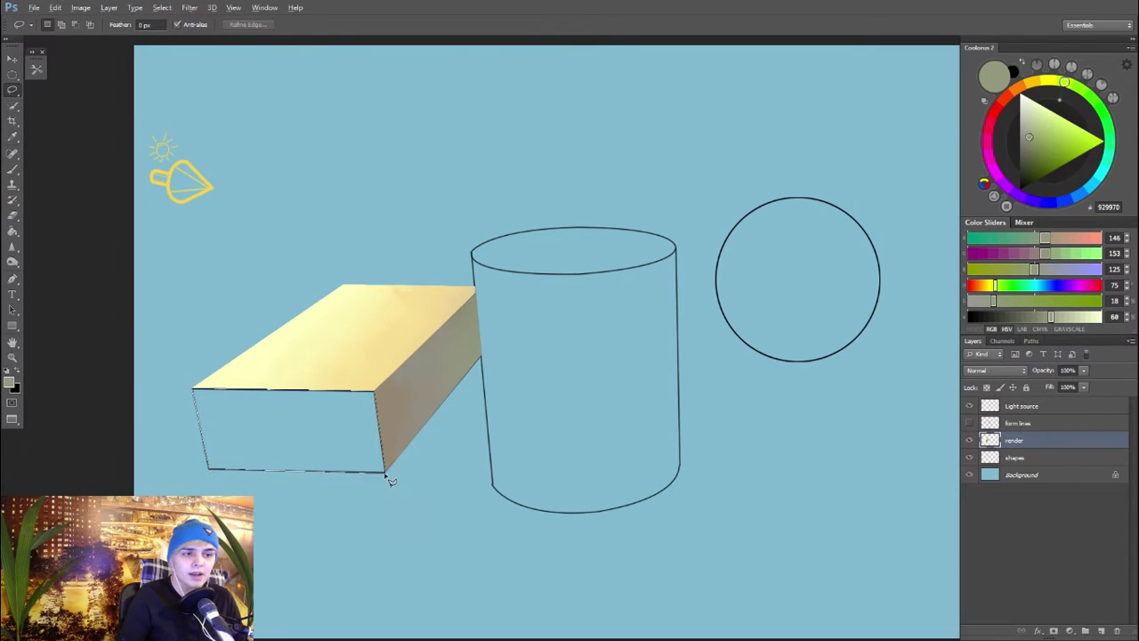
pyautogui.moveTo(390, 480); pyautogui.dragTo(385, 472)
pyautogui.press('b')
pyautogui.keyDown('alt'); pyautogui.click(395, 394); pyautogui.keyUp('alt')
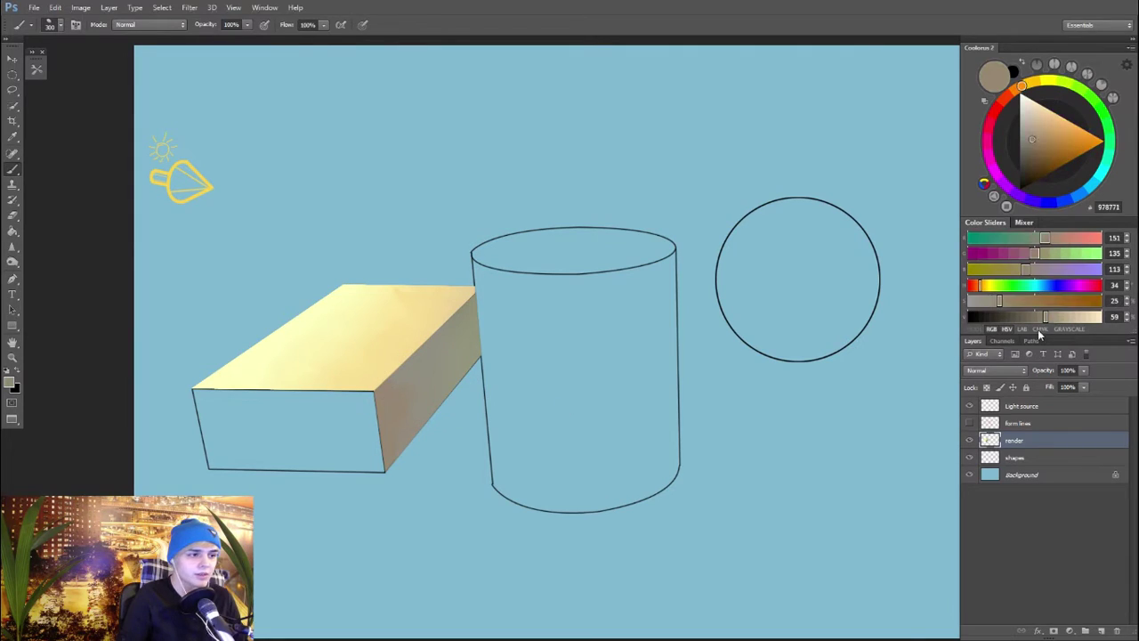
pyautogui.click(1034, 315)
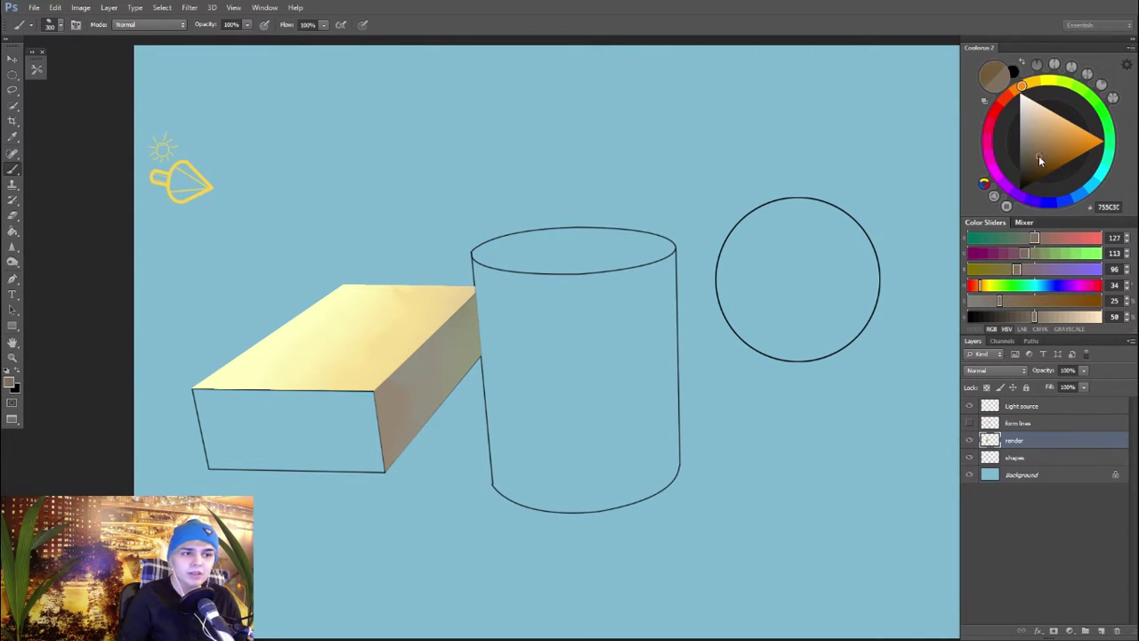
pyautogui.moveTo(267, 418)
pyautogui.mouseDown()
pyautogui.moveTo(216, 484)
pyautogui.moveTo(305, 406)
pyautogui.moveTo(267, 432)
pyautogui.moveTo(273, 363)
pyautogui.mouseUp()
# Step: Blend sampled background blue into the lower part of the box's front face, then resample the face's browns
pyautogui.moveTo(242, 464); pyautogui.dragTo(260, 489)
pyautogui.keyDown('alt'); pyautogui.click(268, 498); pyautogui.keyUp('alt')
pyautogui.moveTo(312, 431)
pyautogui.mouseDown()
pyautogui.moveTo(320, 439)
pyautogui.moveTo(294, 418)
pyautogui.mouseUp()
pyautogui.keyDown('alt'); pyautogui.click(320, 408); pyautogui.keyUp('alt')
pyautogui.keyDown('alt'); pyautogui.click(244, 448); pyautogui.keyUp('alt')
# Step: Paint reflected background blue 78B9D0 along the bottom of the box's side face and sample the front face's grey-brown
pyautogui.moveTo(455, 465); pyautogui.dragTo(466, 369)
pyautogui.keyDown('alt'); pyautogui.click(470, 399); pyautogui.keyUp('alt')
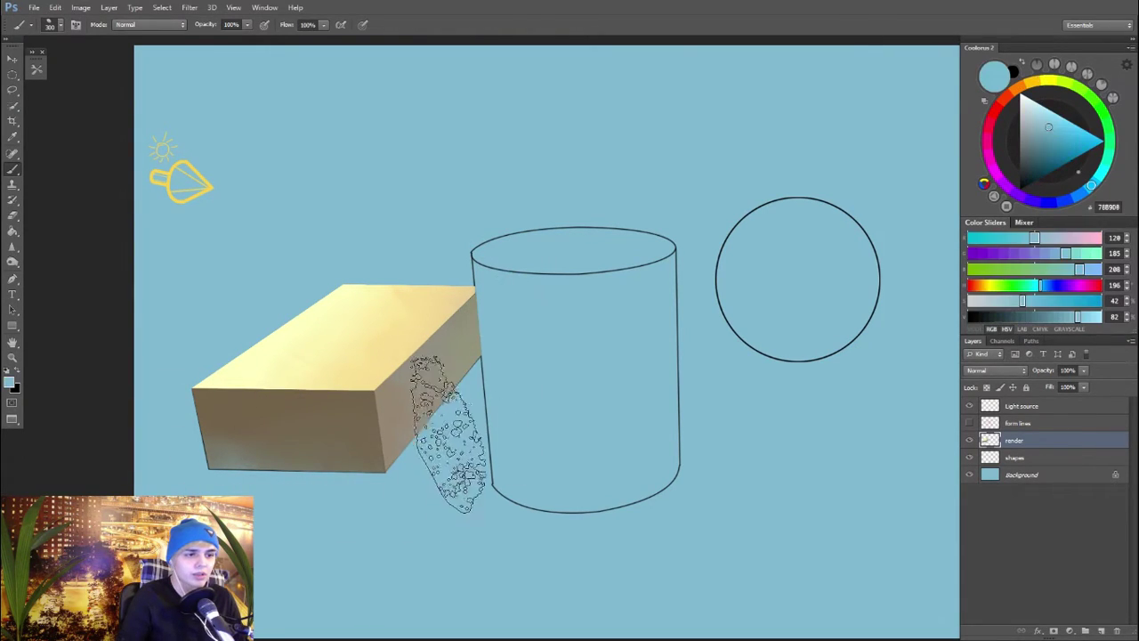
pyautogui.moveTo(444, 429); pyautogui.dragTo(444, 482)
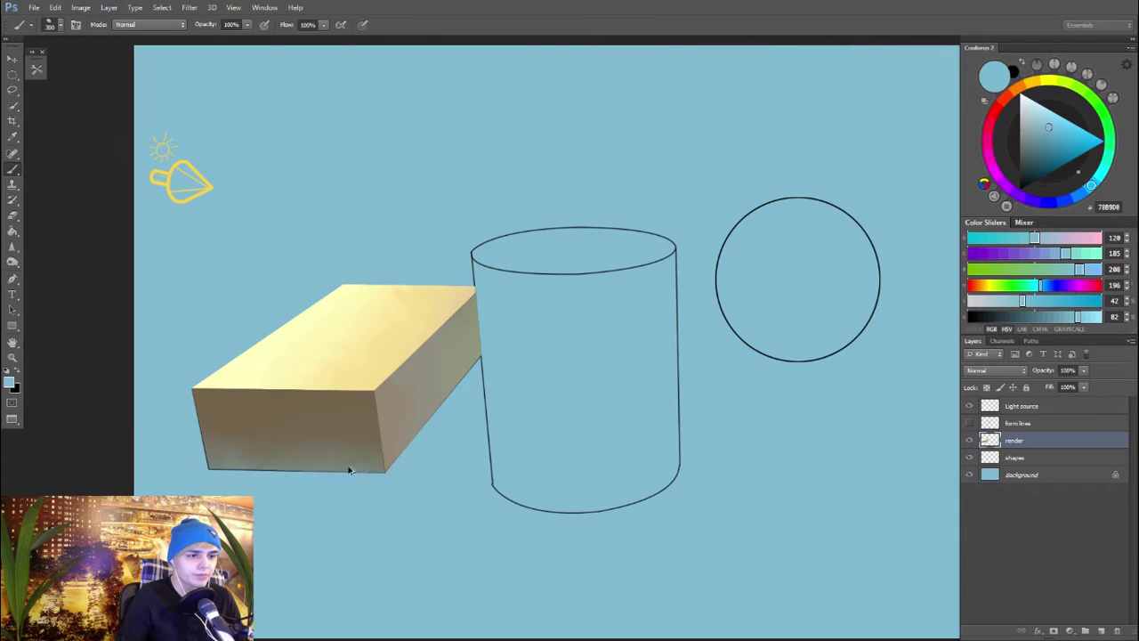
pyautogui.keyDown('alt'); pyautogui.click(262, 451); pyautogui.keyUp('alt')
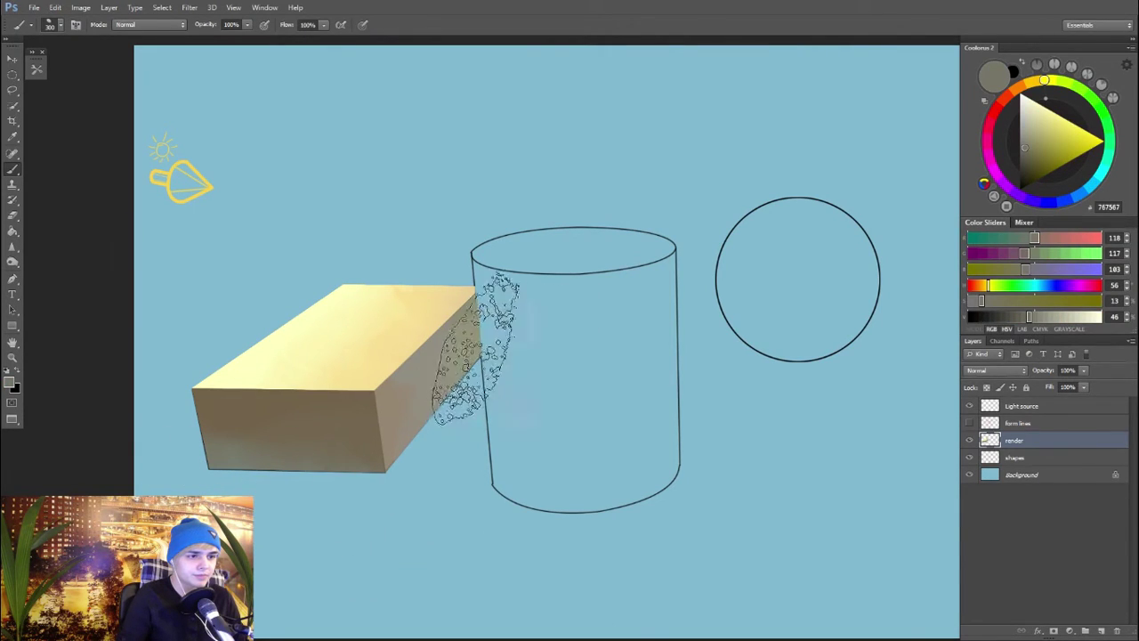
# Step: Rename the render layer as "render cube" and add a new layer directly above it
pyautogui.press('l')
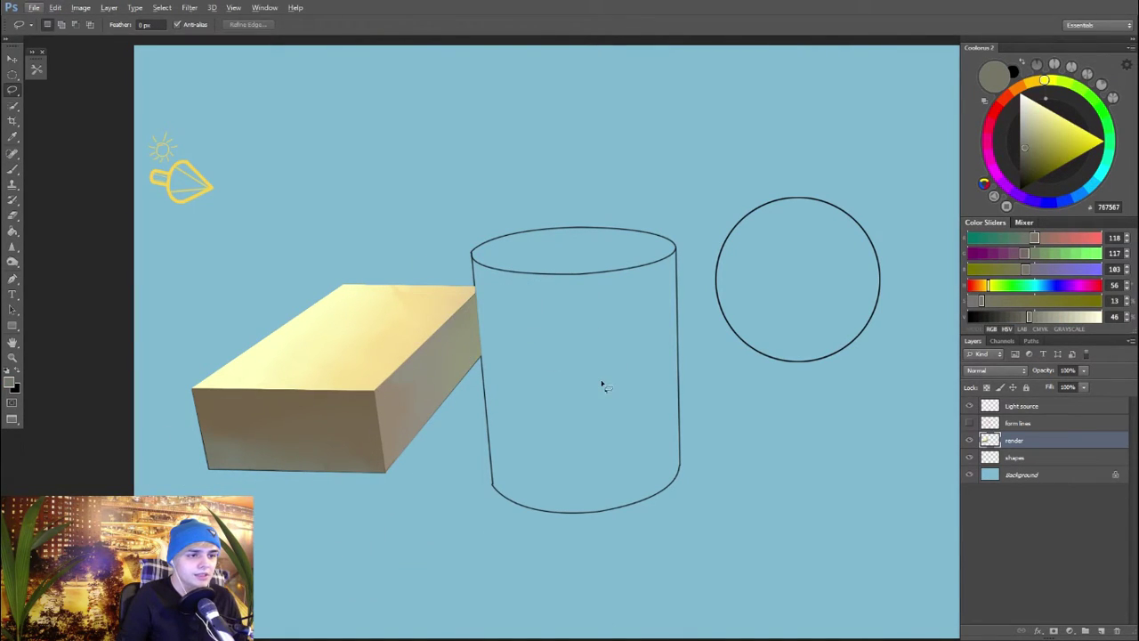
pyautogui.write('b')
pyautogui.write('render cube')
pyautogui.press('Return')
pyautogui.click(1102, 630)
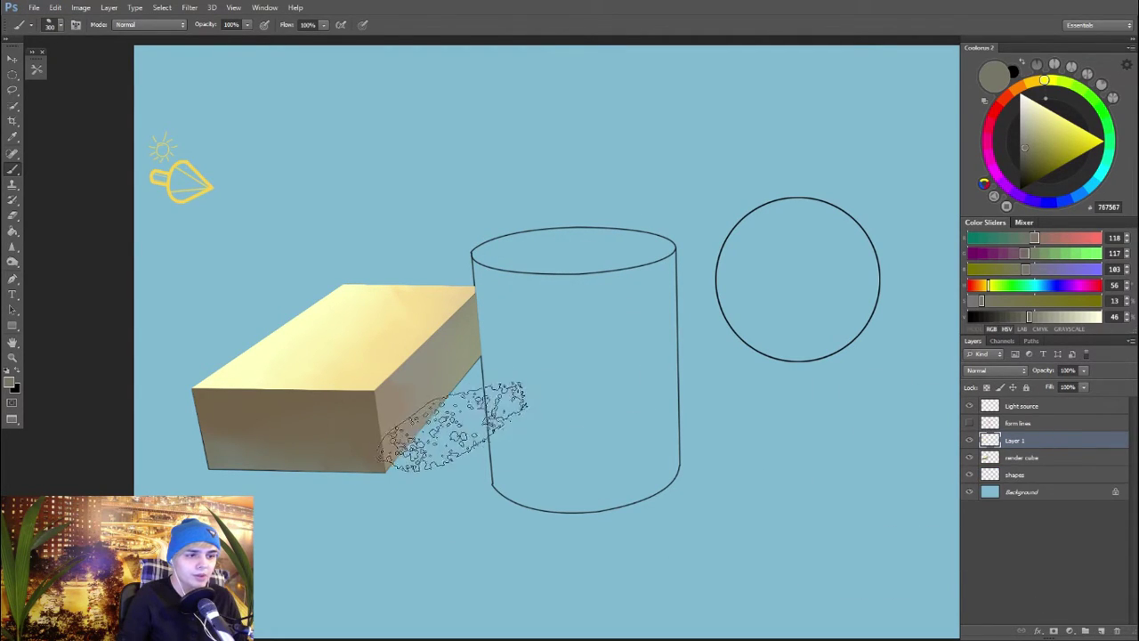
pyautogui.press('l')
pyautogui.click(969, 423)
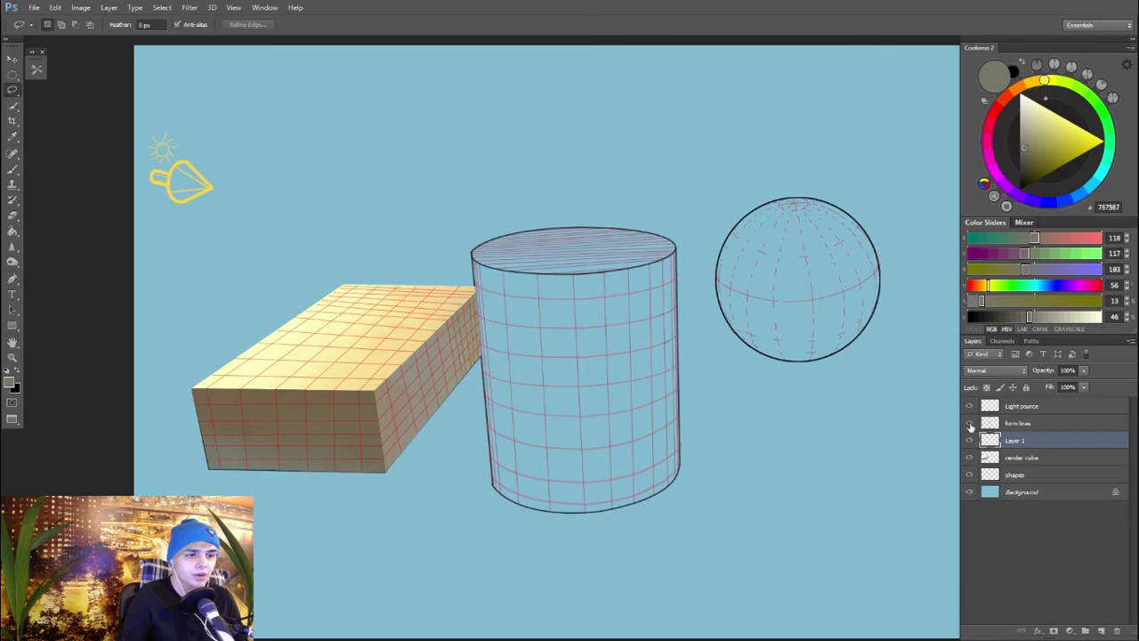
pyautogui.click(969, 424)
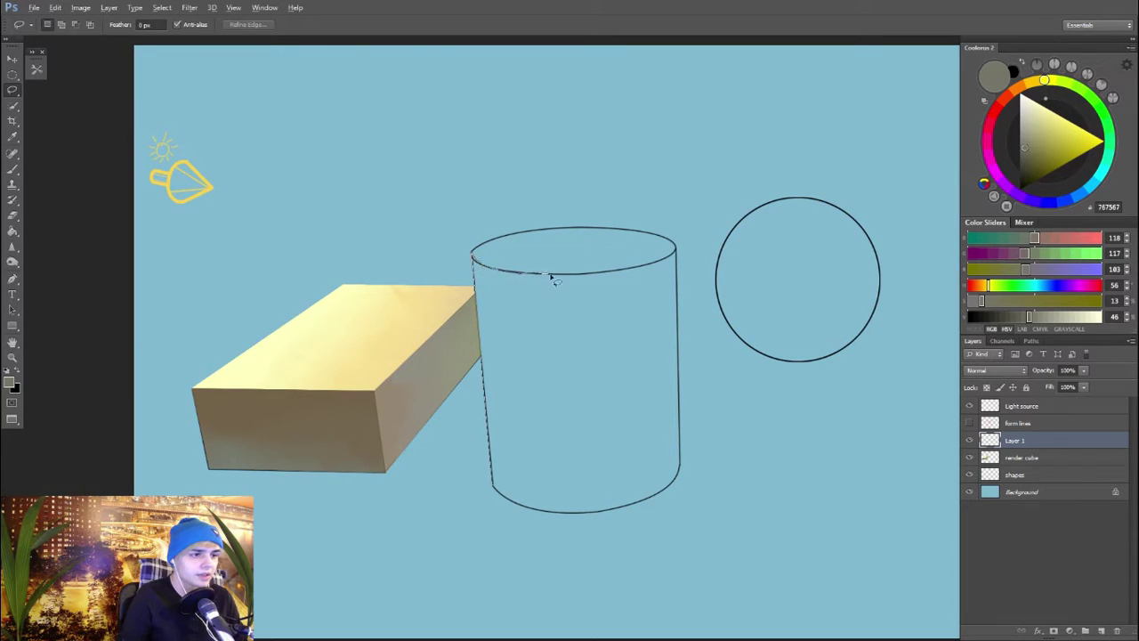
pyautogui.moveTo(628, 276); pyautogui.dragTo(628, 277)
# Step: Try selecting the cylinder's side on the shapes layer with the Magic Wand tool, then clear the selection
pyautogui.press('w')
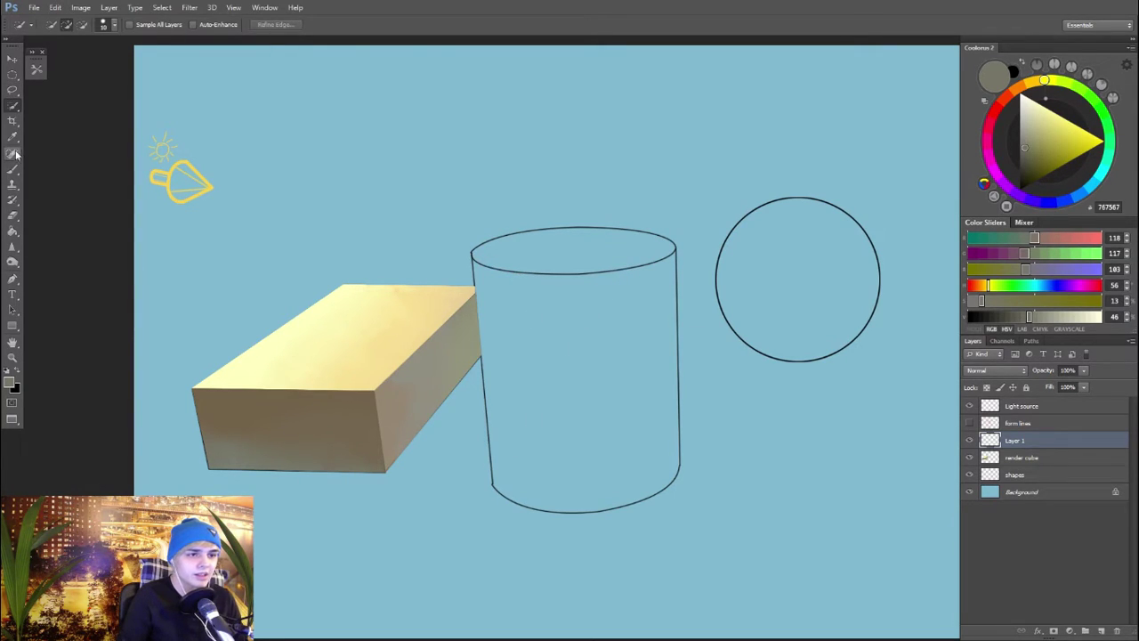
pyautogui.rightClick(16, 107)
pyautogui.click(43, 114)
pyautogui.click(1022, 457)
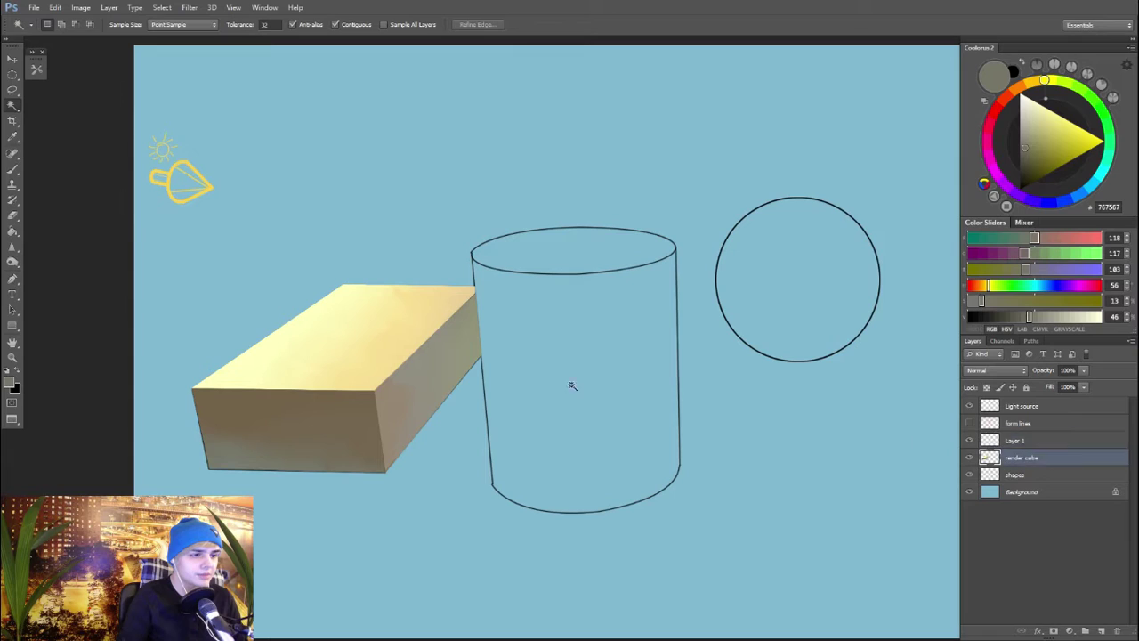
pyautogui.click(567, 383)
pyautogui.hotkey('alt', '[')
pyautogui.click(609, 378)
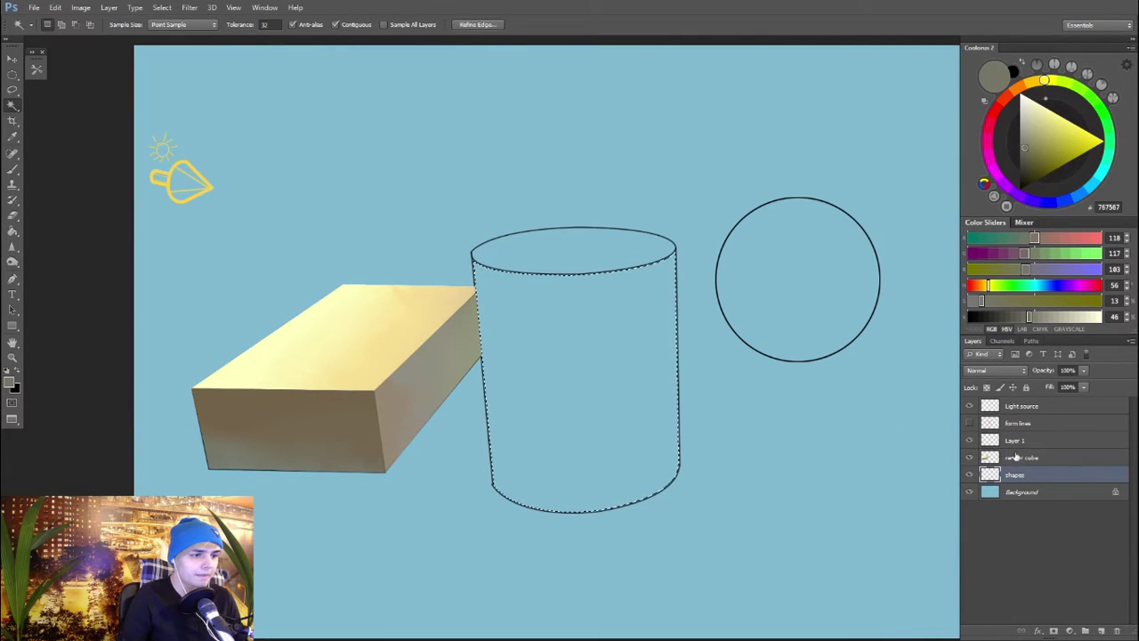
pyautogui.press('l')
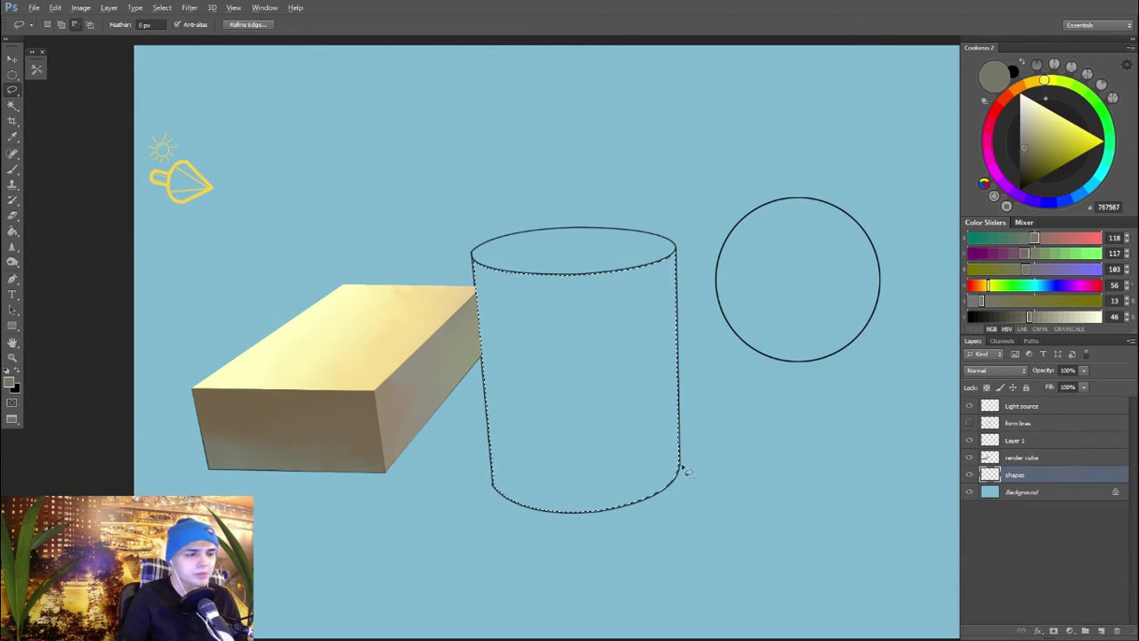
pyautogui.hotkey('ctrl', 'd')
# Step: Sample pale yellow FFFEBD from the box's top face and add a layer named "render cylinder" above the shapes layer
pyautogui.press('b')
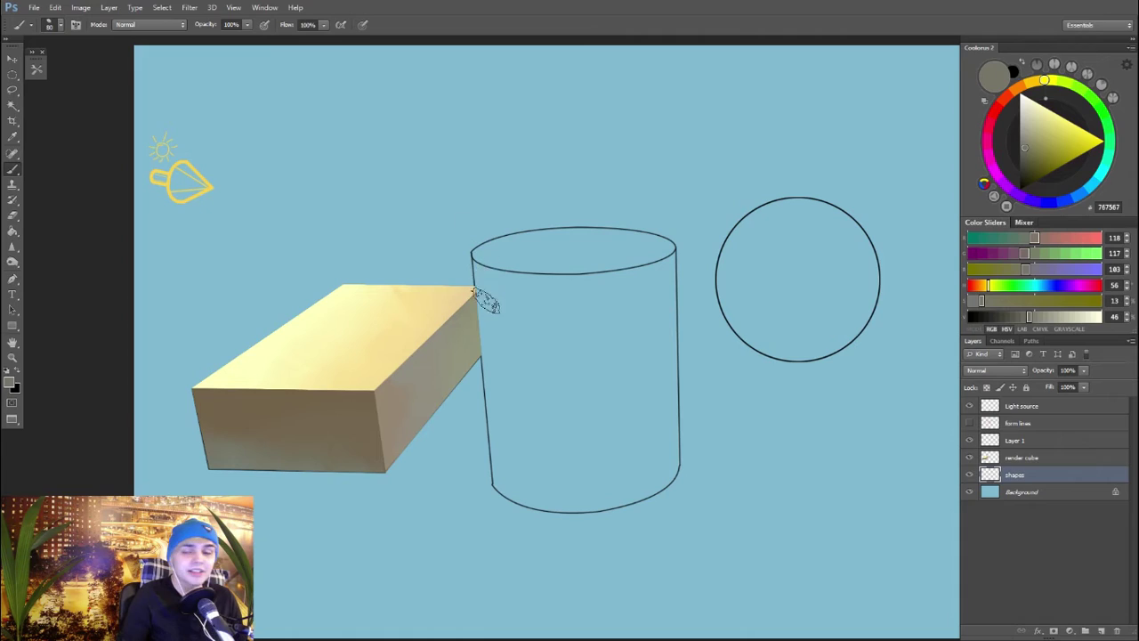
pyautogui.keyDown('alt'); pyautogui.click(307, 313); pyautogui.keyUp('alt')
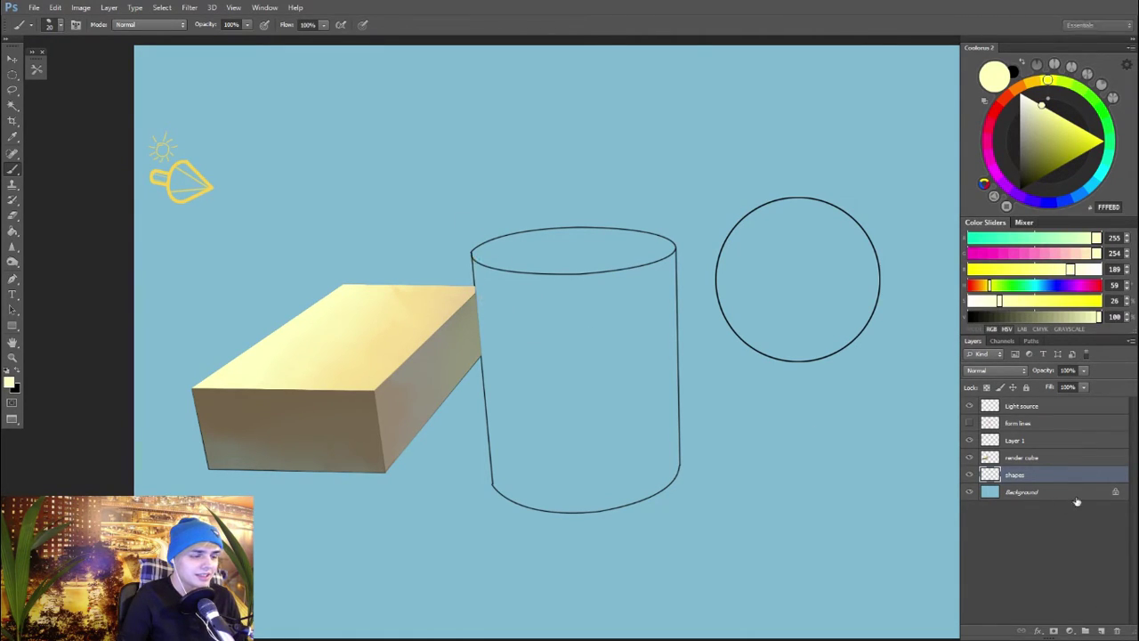
pyautogui.click(1101, 631)
pyautogui.doubleClick(1019, 476)
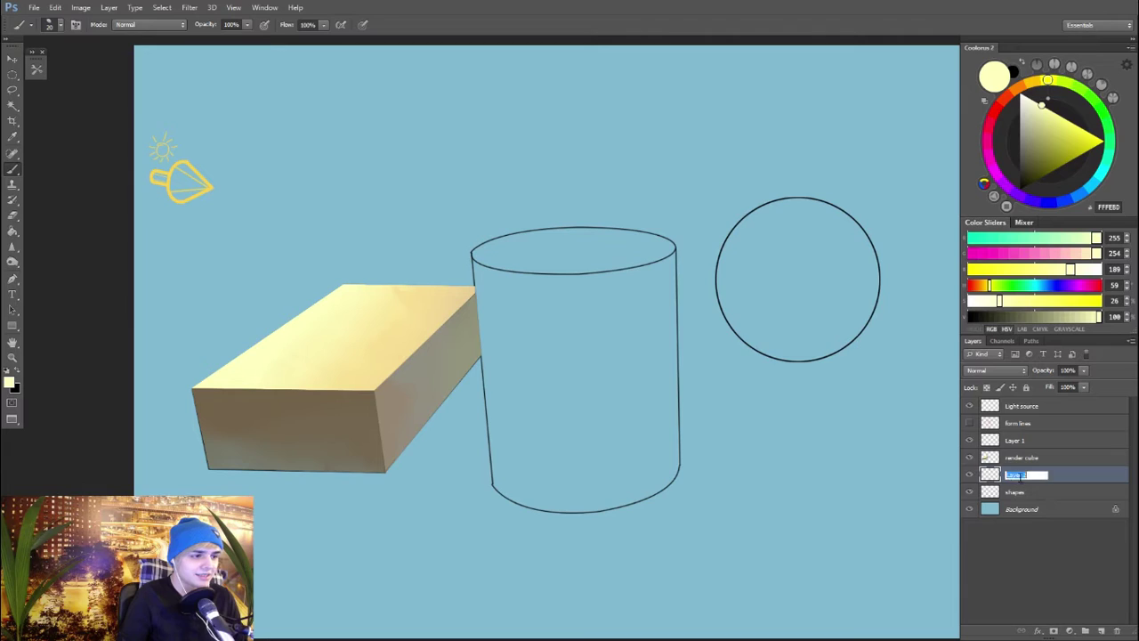
# Step: Paint a pale-yellow sunlit strip down the cylinder's left edge and show the form lines as a guide
pyautogui.moveTo(476, 272); pyautogui.dragTo(487, 394)
pyautogui.press(']')
pyautogui.moveTo(475, 259)
pyautogui.mouseDown()
pyautogui.moveTo(496, 472)
pyautogui.moveTo(487, 334)
pyautogui.moveTo(494, 443)
pyautogui.mouseUp()
pyautogui.moveTo(489, 335); pyautogui.dragTo(498, 478)
pyautogui.click(969, 423)
pyautogui.click(970, 423)
pyautogui.click(969, 423)
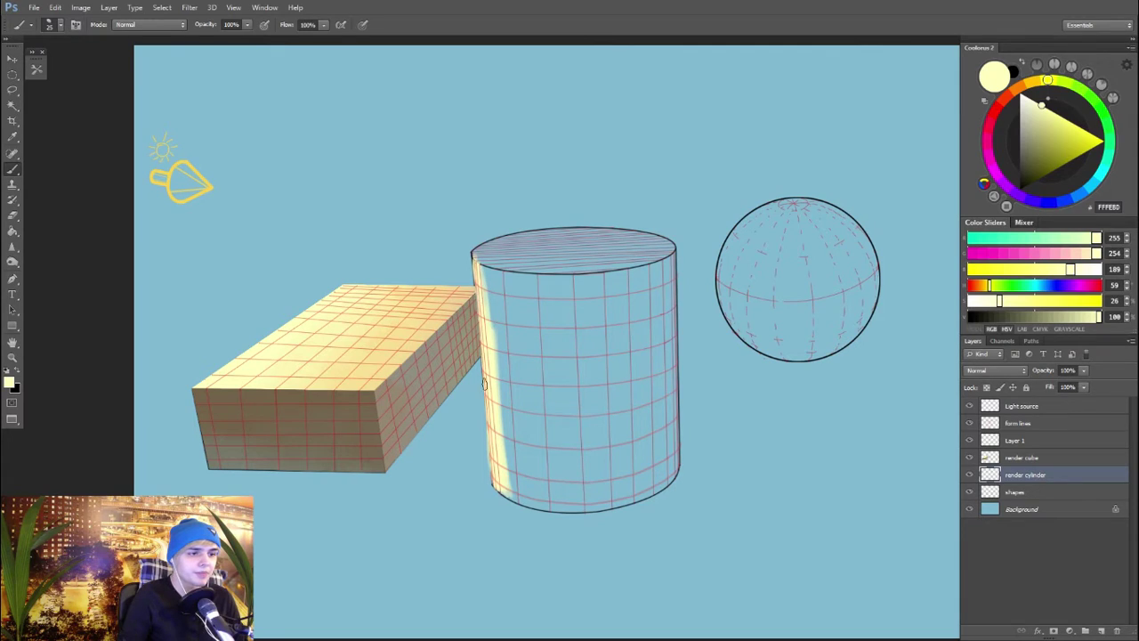
pyautogui.moveTo(483, 274); pyautogui.dragTo(498, 418)
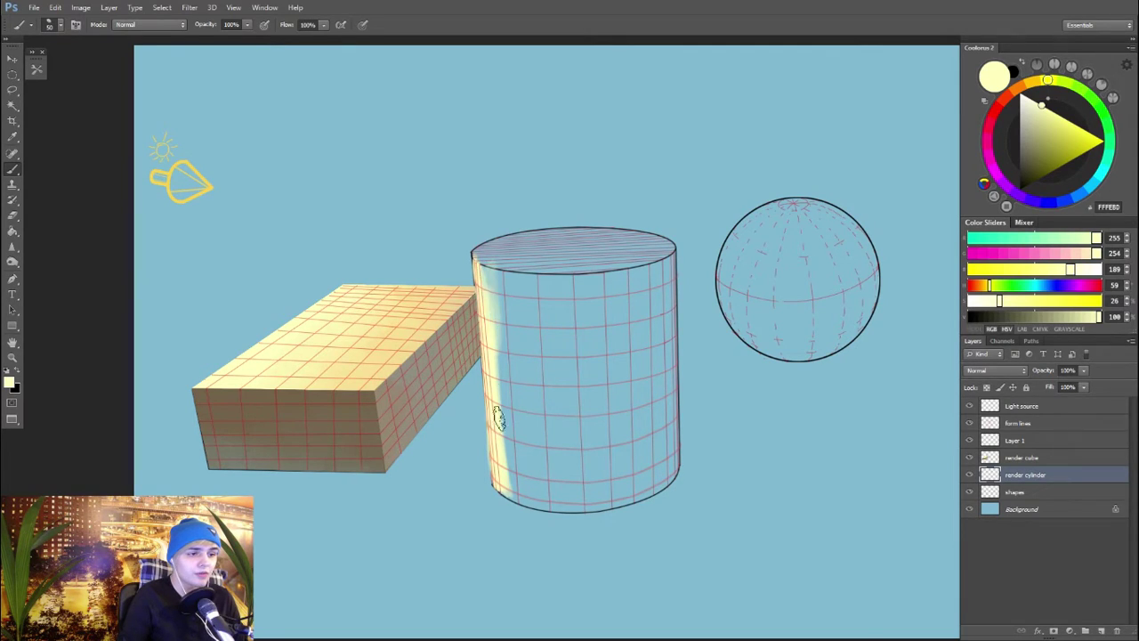
# Step: Paint a wide vertical band beside the cylinder's highlight in the grey-brown sampled from the box's side face
pyautogui.keyDown('alt'); pyautogui.click(412, 361); pyautogui.keyUp('alt')
pyautogui.press(']')
pyautogui.press(']')
pyautogui.press(']')
pyautogui.press(']')
pyautogui.press(']')
pyautogui.moveTo(485, 265)
pyautogui.mouseDown()
pyautogui.moveTo(496, 317)
pyautogui.moveTo(504, 276)
pyautogui.moveTo(531, 378)
pyautogui.moveTo(518, 480)
pyautogui.moveTo(542, 471)
pyautogui.mouseUp()
# Step: Soften the edge between the cylinder's highlight and grey-brown band using the in-between tones 9B9988 and 938D81
pyautogui.press(']')
pyautogui.press(']')
pyautogui.press(']')
pyautogui.keyDown('alt'); pyautogui.click(485, 289); pyautogui.keyUp('alt')
pyautogui.moveTo(490, 278); pyautogui.dragTo(498, 389)
pyautogui.keyDown('alt'); pyautogui.click(496, 308); pyautogui.keyUp('alt')
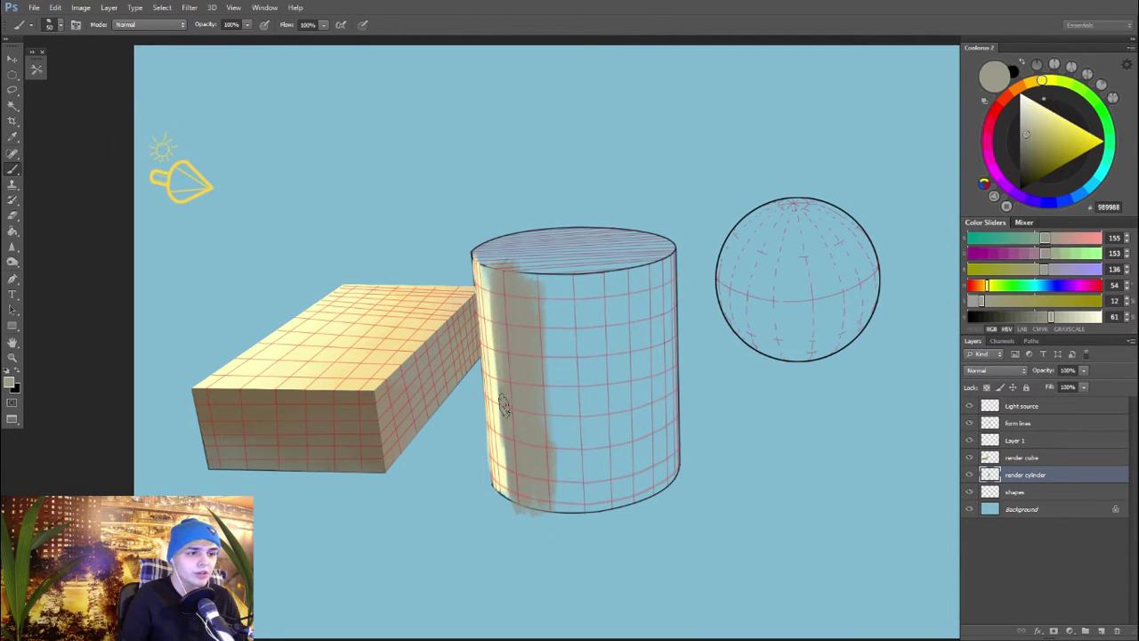
pyautogui.keyDown('alt'); pyautogui.click(501, 365); pyautogui.keyUp('alt')
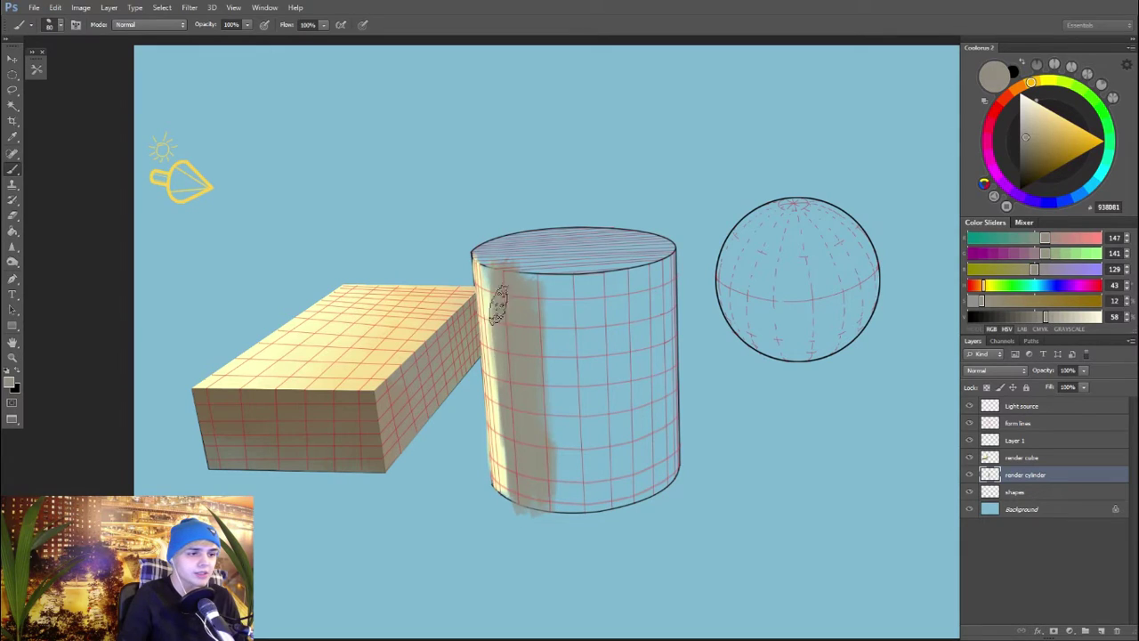
pyautogui.moveTo(498, 296); pyautogui.dragTo(505, 490)
# Step: Paint warm tan sampled from the box's top face between the cylinder's highlight and its shaded band
pyautogui.keyDown('alt'); pyautogui.click(485, 298); pyautogui.keyUp('alt')
pyautogui.keyDown('alt'); pyautogui.click(449, 301); pyautogui.keyUp('alt')
pyautogui.press('[')
pyautogui.press('[')
pyautogui.press('[')
pyautogui.press('[')
pyautogui.moveTo(492, 274); pyautogui.dragTo(496, 357)
pyautogui.moveTo(488, 303); pyautogui.dragTo(504, 463)
# Step: Blend the warm tan into the cylinder's grey-brown band with a larger brush and tones sampled from the band
pyautogui.press(']')
pyautogui.press(']')
pyautogui.press(']')
pyautogui.moveTo(505, 328); pyautogui.dragTo(510, 494)
pyautogui.keyDown('alt'); pyautogui.click(525, 310); pyautogui.keyUp('alt')
pyautogui.moveTo(507, 405)
pyautogui.mouseDown()
pyautogui.moveTo(509, 304)
pyautogui.moveTo(499, 447)
pyautogui.mouseUp()
pyautogui.keyDown('alt'); pyautogui.click(523, 472); pyautogui.keyUp('alt')
pyautogui.moveTo(505, 397)
pyautogui.mouseDown()
pyautogui.moveTo(511, 315)
pyautogui.moveTo(506, 425)
pyautogui.mouseUp()
# Step: Choose a different textured brush preset and smooth the cylinder's light transition with tan F1D495 sampled from the box's top face
pyautogui.rightClick(518, 299)
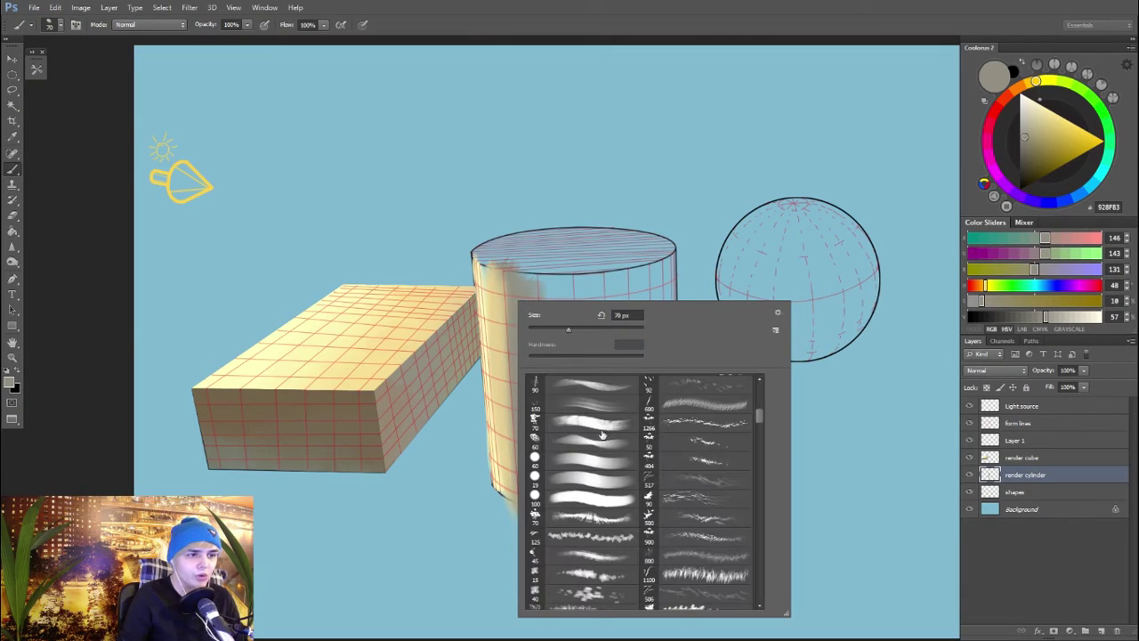
pyautogui.click(603, 436)
pyautogui.click(593, 382)
pyautogui.moveTo(510, 277); pyautogui.dragTo(513, 395)
pyautogui.keyDown('alt'); pyautogui.click(452, 300); pyautogui.keyUp('alt')
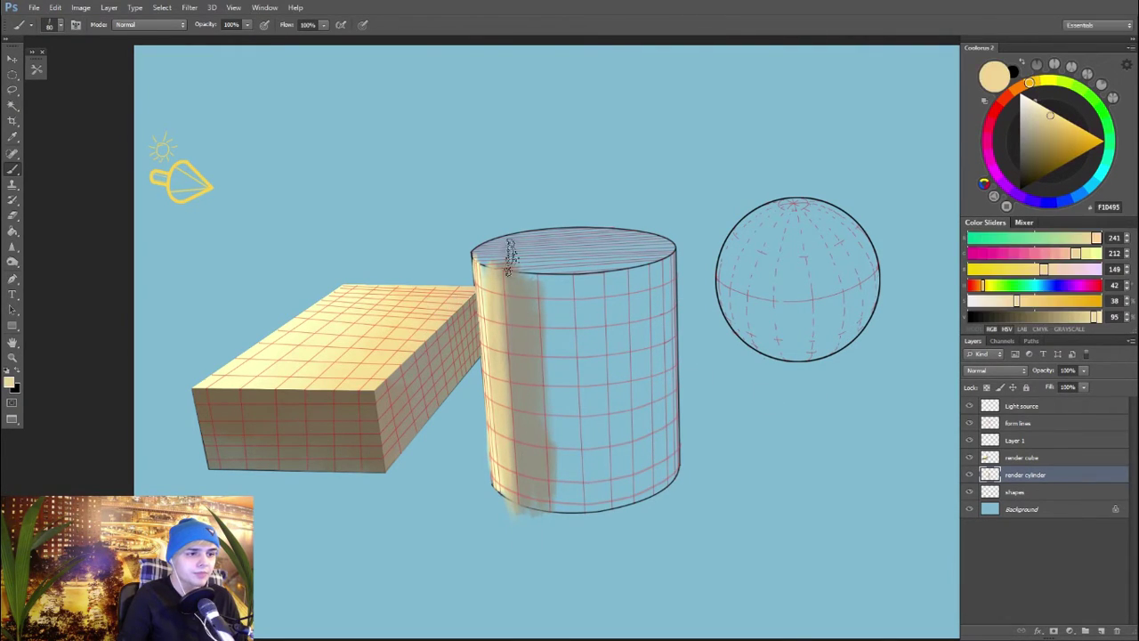
pyautogui.moveTo(508, 267); pyautogui.dragTo(488, 360)
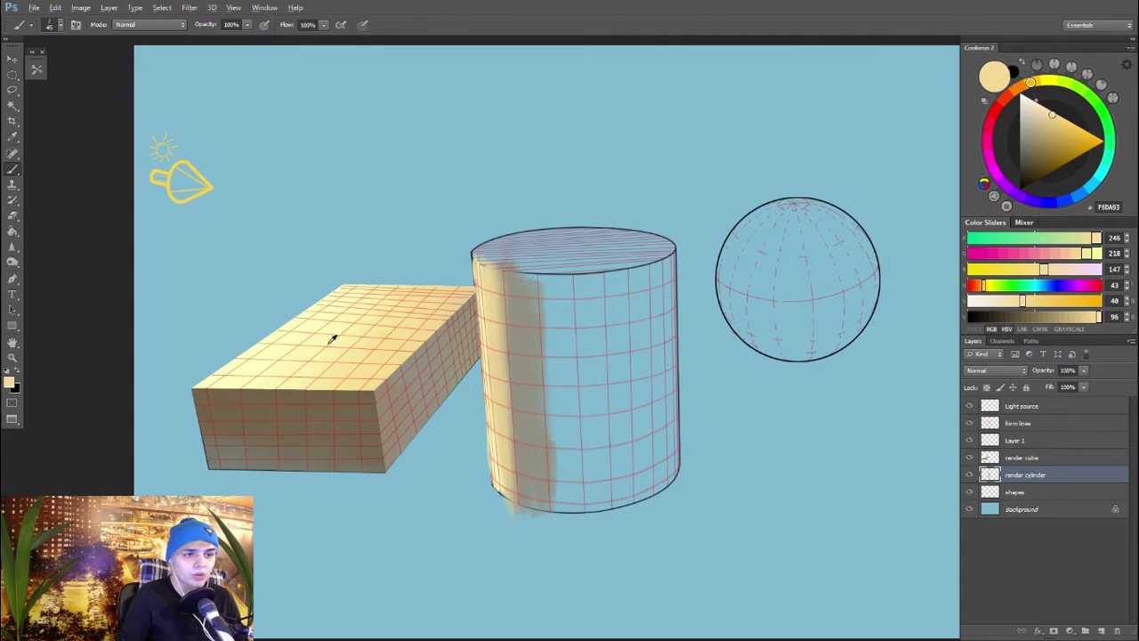
# Step: Touch up the cylinder's lit edge with pale yellow FFFFBE, and paint a vertical core shadow in dark brown 75624A
pyautogui.keyDown('alt'); pyautogui.click(381, 321); pyautogui.keyUp('alt')
pyautogui.keyDown('alt'); pyautogui.click(253, 346); pyautogui.keyUp('alt')
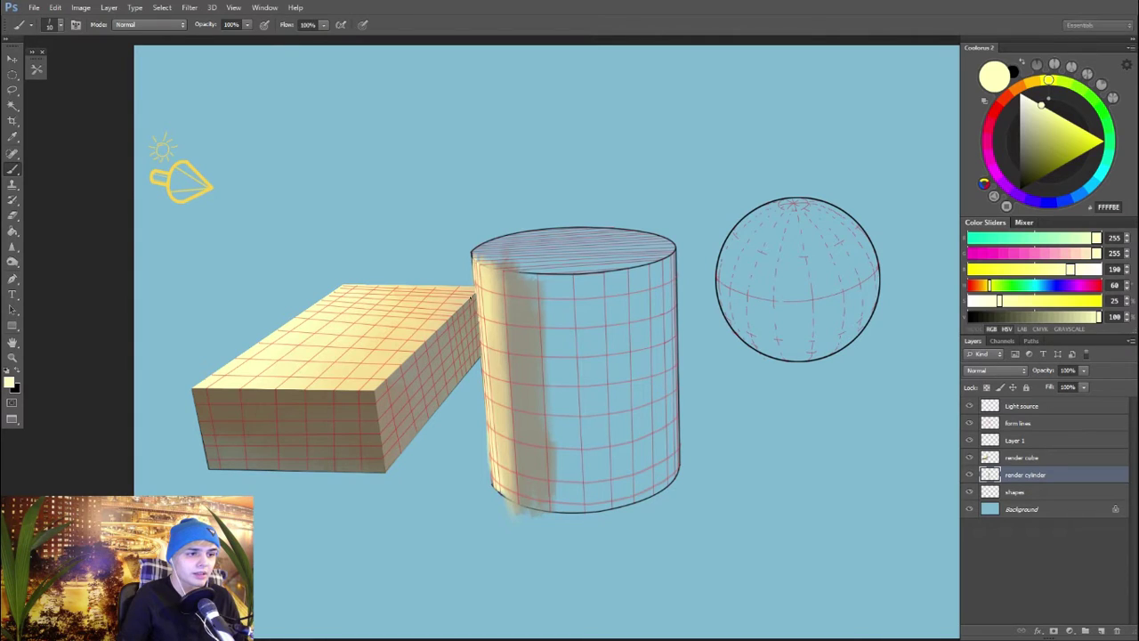
pyautogui.hotkey('ctrl', '+')
pyautogui.hotkey('ctrl', '+')
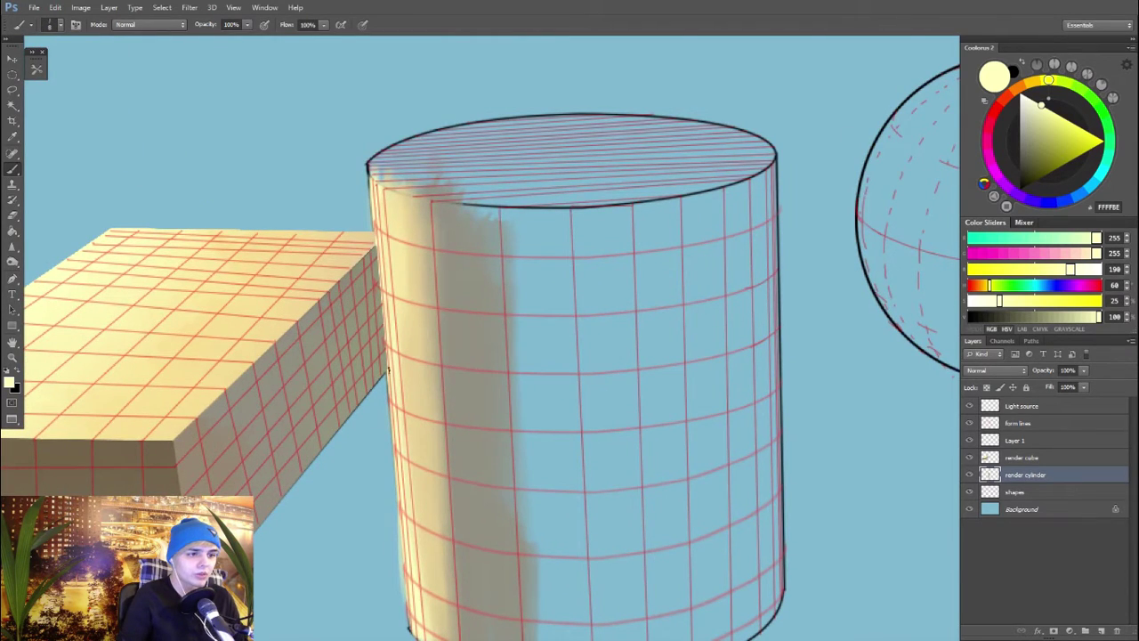
pyautogui.scroll(-3, 384, 337)
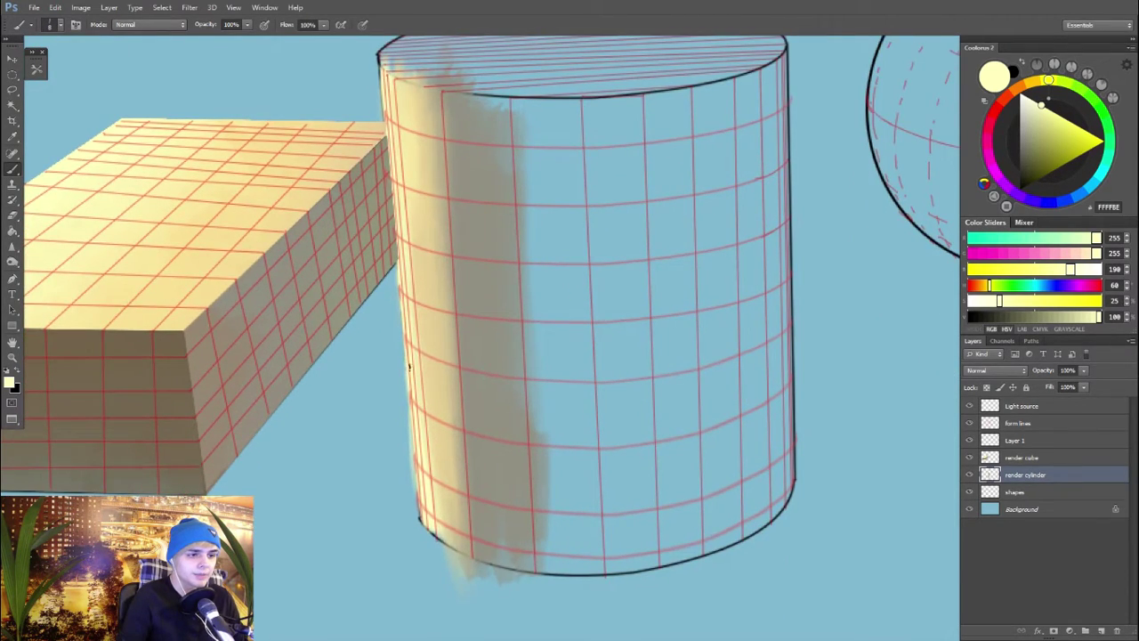
pyautogui.hotkey('ctrl', '0')
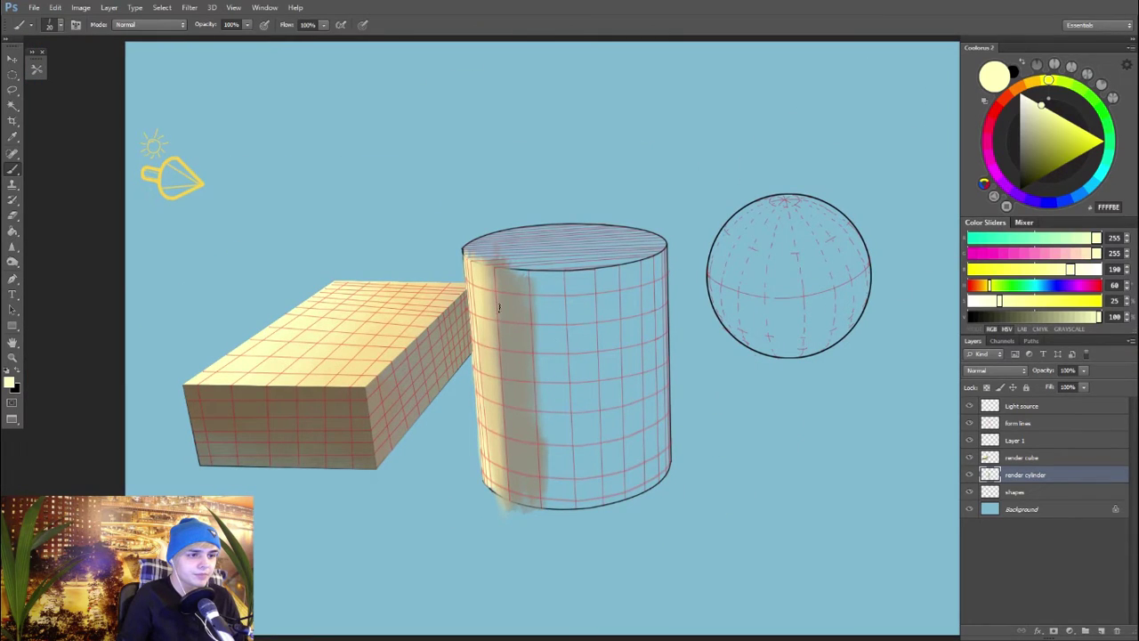
pyautogui.keyDown('alt'); pyautogui.click(364, 385); pyautogui.keyUp('alt')
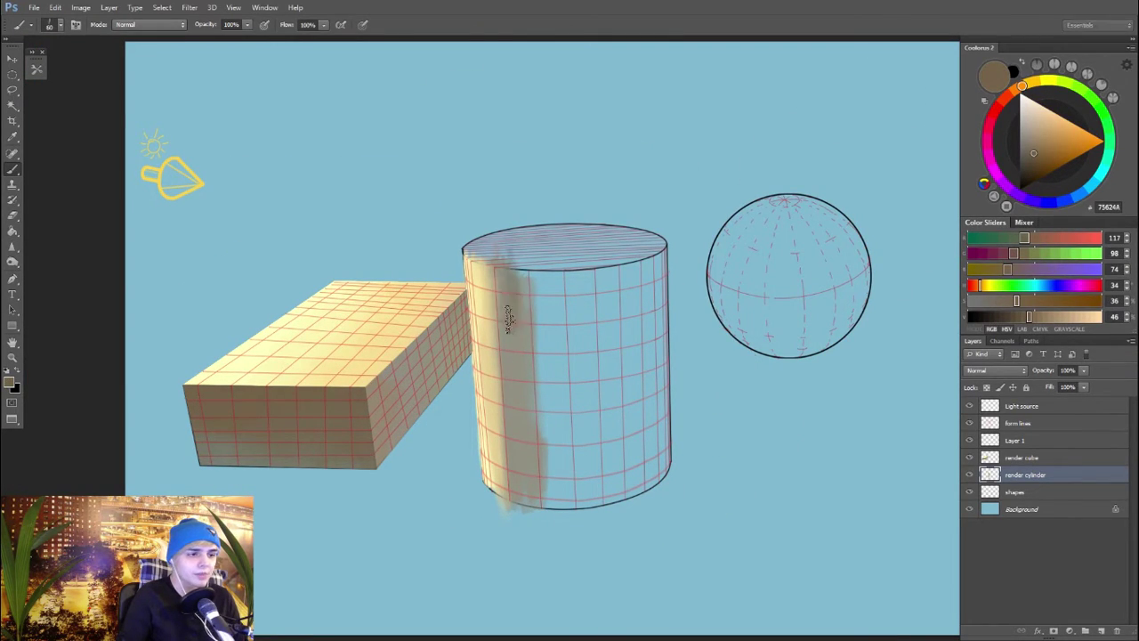
pyautogui.moveTo(509, 268)
pyautogui.mouseDown()
pyautogui.moveTo(518, 480)
pyautogui.moveTo(498, 400)
pyautogui.moveTo(514, 383)
pyautogui.moveTo(521, 481)
pyautogui.mouseUp()
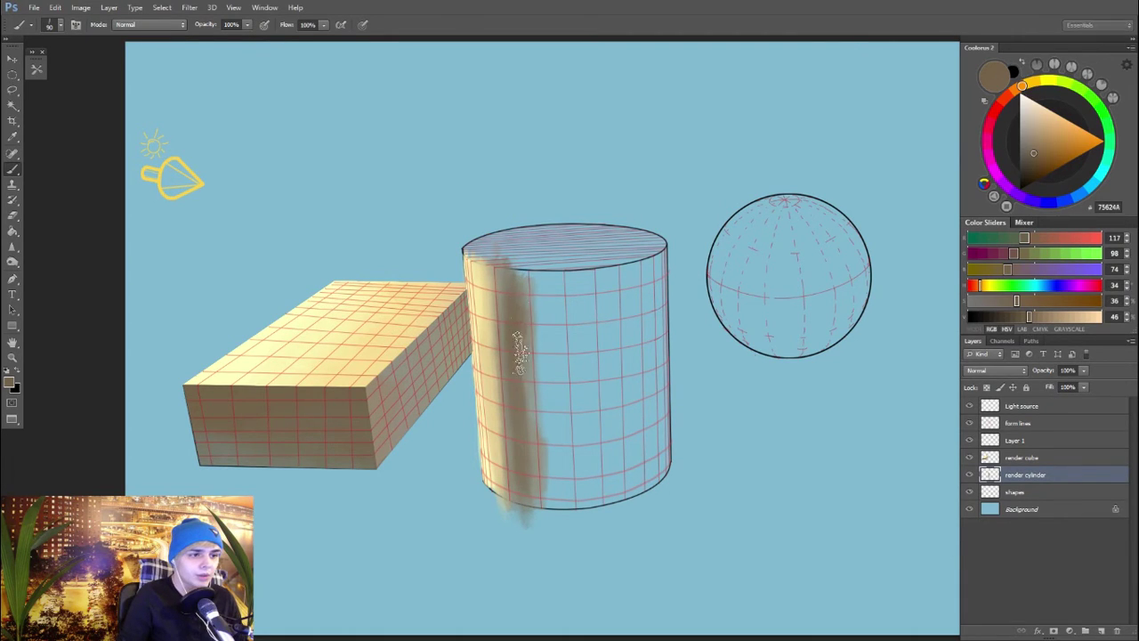
# Step: Fill the rest of the cylinder's side with grey-brown 978874 sampled from the box's side face
pyautogui.keyDown('alt'); pyautogui.click(435, 370); pyautogui.keyUp('alt')
pyautogui.moveTo(614, 283); pyautogui.dragTo(618, 351)
pyautogui.moveTo(569, 289)
pyautogui.mouseDown()
pyautogui.moveTo(566, 326)
pyautogui.moveTo(561, 311)
pyautogui.moveTo(635, 279)
pyautogui.mouseUp()
pyautogui.hotkey('ctrl', 'alt', 'z')
pyautogui.press('[')
pyautogui.press('[')
pyautogui.press('[')
pyautogui.press(']')
pyautogui.press(']')
pyautogui.press(']')
pyautogui.moveTo(550, 313); pyautogui.dragTo(549, 425)
pyautogui.hotkey('ctrl', 'z')
pyautogui.moveTo(547, 320); pyautogui.dragTo(549, 387)
pyautogui.hotkey('ctrl', 'z')
pyautogui.press('[')
pyautogui.press('[')
pyautogui.press('[')
pyautogui.moveTo(547, 323); pyautogui.dragTo(557, 408)
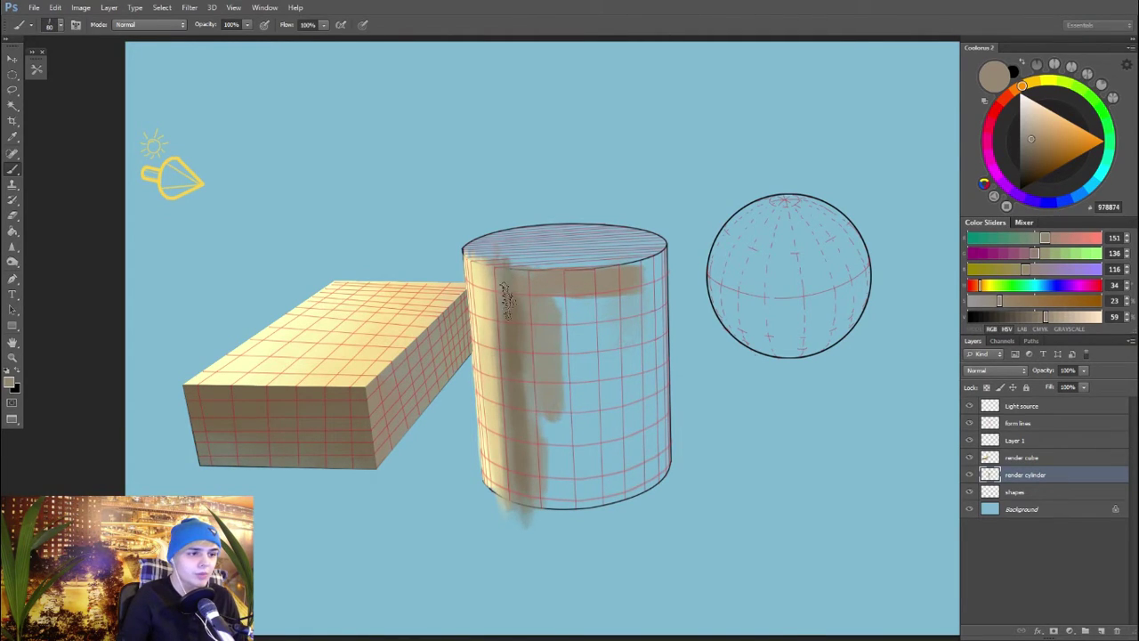
pyautogui.moveTo(560, 301)
pyautogui.mouseDown()
pyautogui.moveTo(638, 294)
pyautogui.moveTo(585, 353)
pyautogui.moveTo(565, 351)
pyautogui.moveTo(549, 304)
pyautogui.moveTo(552, 488)
pyautogui.mouseUp()
pyautogui.moveTo(601, 367)
pyautogui.mouseDown()
pyautogui.moveTo(560, 389)
pyautogui.moveTo(597, 376)
pyautogui.moveTo(605, 445)
pyautogui.moveTo(638, 356)
pyautogui.moveTo(642, 467)
pyautogui.mouseUp()
# Step: Sample grey-green 757D73 near the cylinder's right edge, test a narrow stroke there, and undo it
pyautogui.press(']')
pyautogui.press(']')
pyautogui.press(']')
pyautogui.keyDown('alt'); pyautogui.click(655, 308); pyautogui.keyUp('alt')
pyautogui.press('[')
pyautogui.press('[')
pyautogui.press('[')
pyautogui.press('[')
pyautogui.press('[')
pyautogui.moveTo(659, 267); pyautogui.dragTo(658, 311)
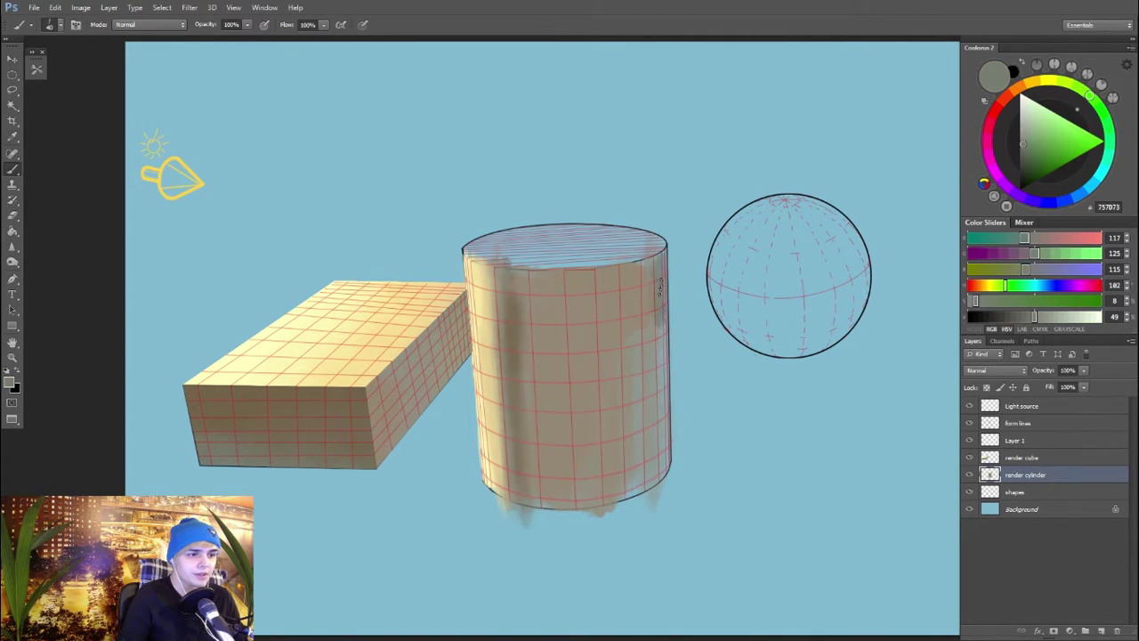
pyautogui.hotkey('ctrl', 'z')
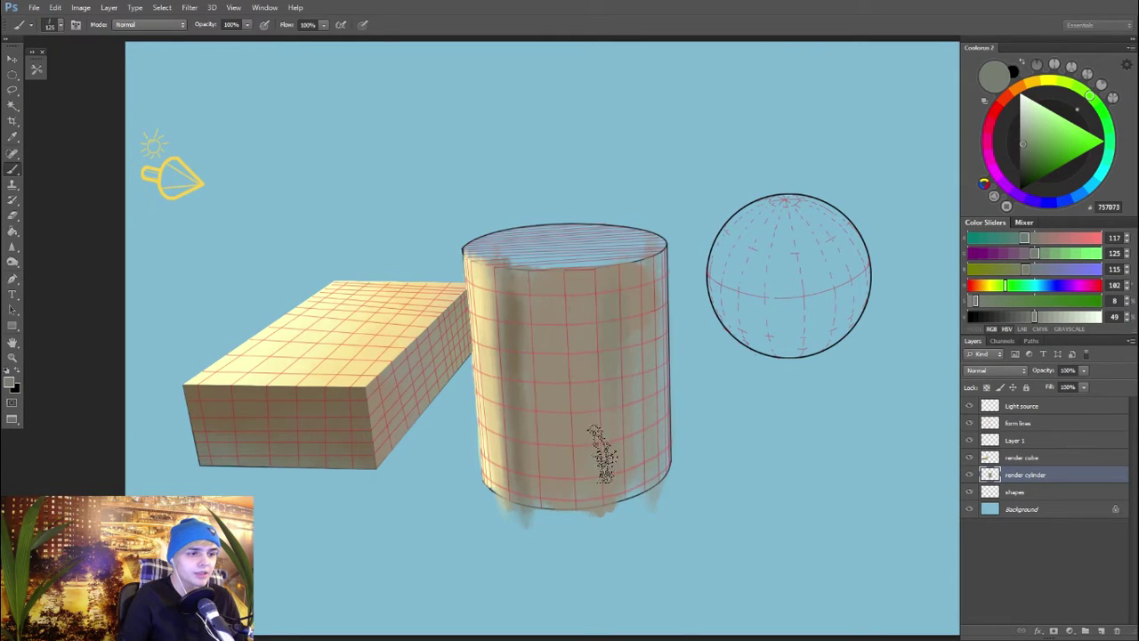
# Step: Blend grey-green 757D73 over the middle of the cylinder's side with a brush of 125 px
pyautogui.press(']')
pyautogui.press(']')
pyautogui.press(']')
pyautogui.press(']')
pyautogui.press(']')
pyautogui.press('[')
pyautogui.press('[')
pyautogui.press('[')
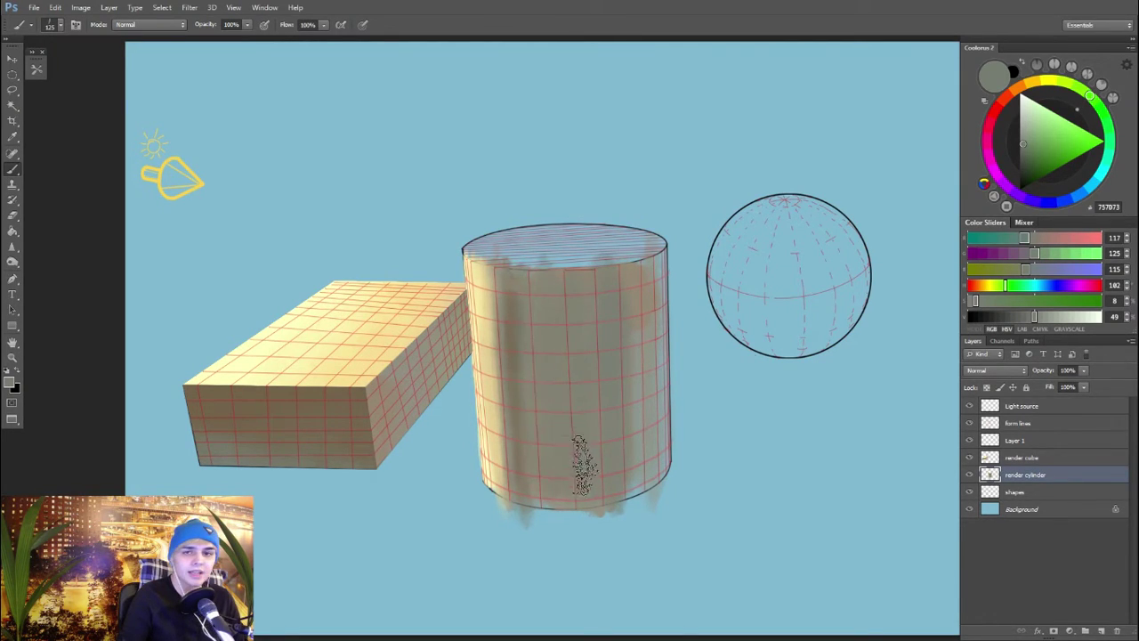
# Step: Widen the cylinder's core shadow with brown 75654F, and check the shading with the form lines briefly hidden
pyautogui.keyDown('alt'); pyautogui.click(540, 308); pyautogui.keyUp('alt')
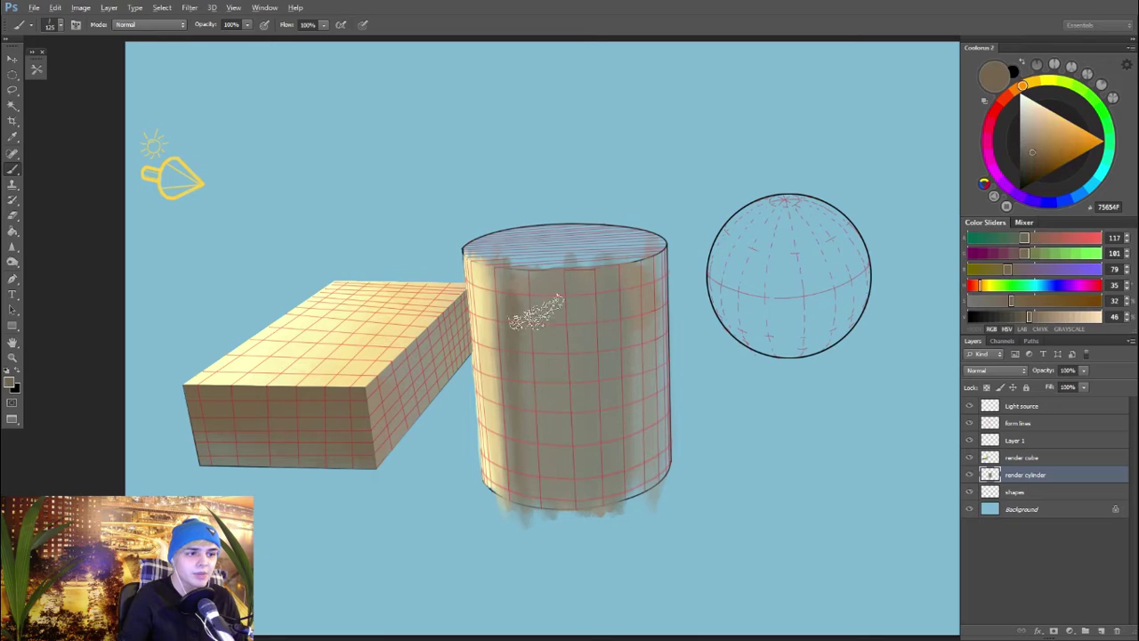
pyautogui.press(']')
pyautogui.press(']')
pyautogui.moveTo(518, 300); pyautogui.dragTo(532, 503)
pyautogui.click(969, 424)
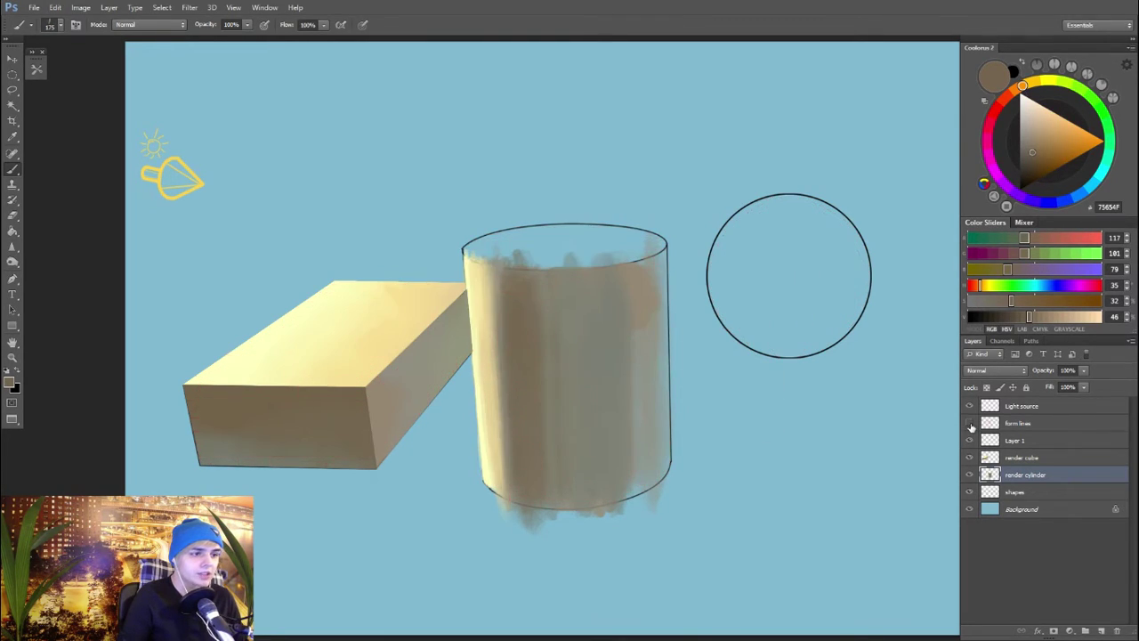
pyautogui.click(969, 424)
# Step: Sample grey-brown 958875 from the cylinder and blend it down the right part of its side
pyautogui.keyDown('alt'); pyautogui.click(629, 320); pyautogui.keyUp('alt')
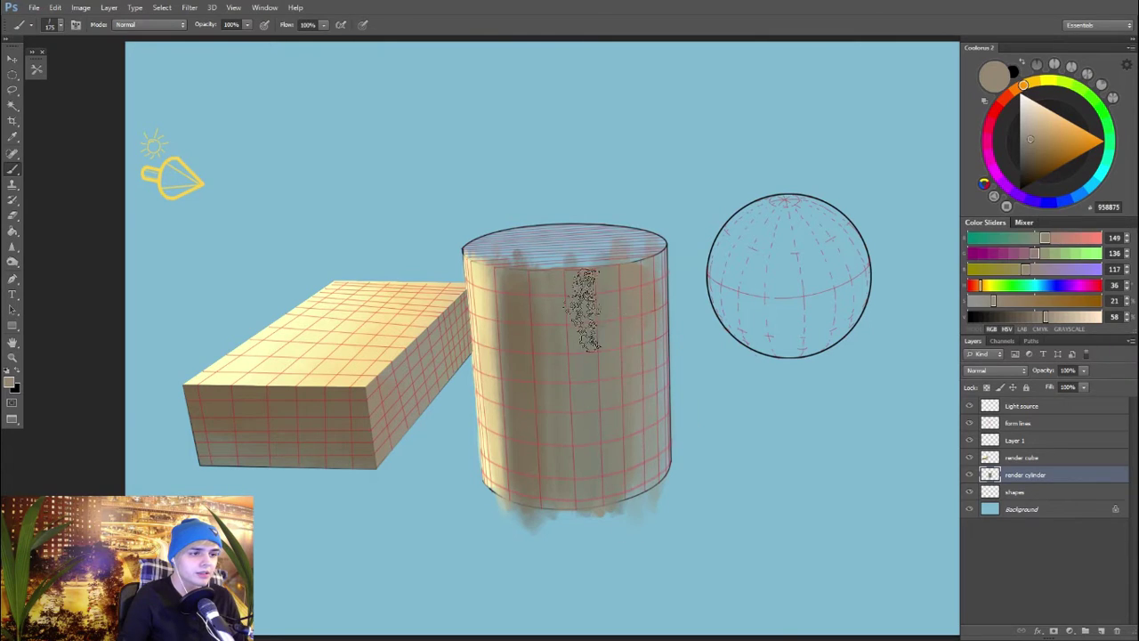
pyautogui.keyDown('alt'); pyautogui.click(625, 319); pyautogui.keyUp('alt')
pyautogui.moveTo(621, 283); pyautogui.dragTo(620, 450)
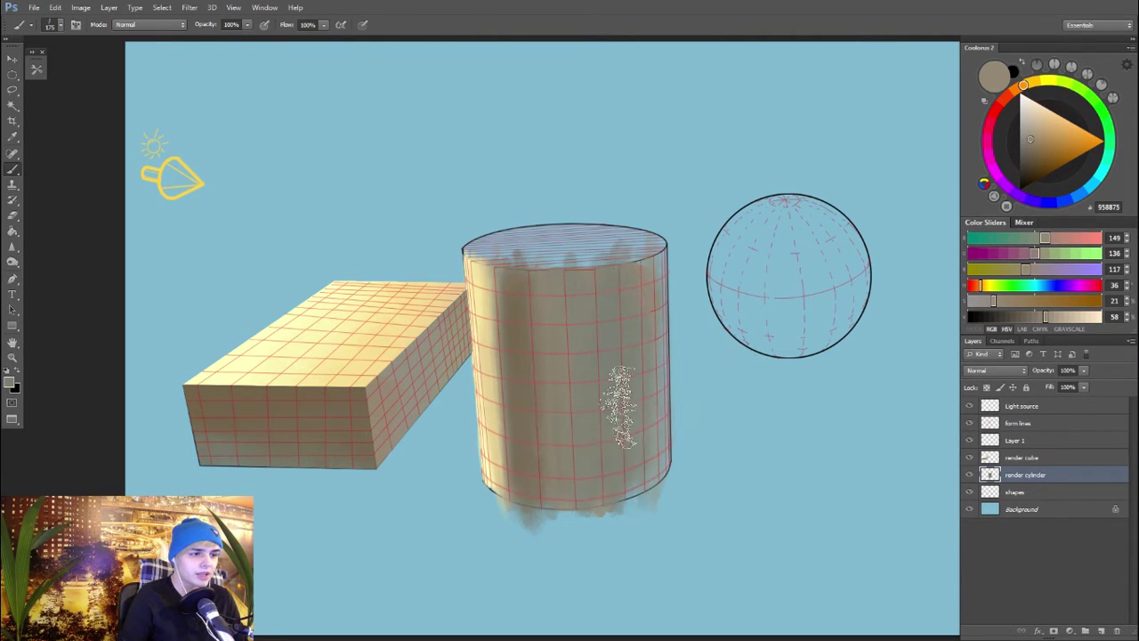
# Step: Refine the cylinder's right edge with a small brush, check it without form lines, and sample grey-brown 868274
pyautogui.keyDown('alt'); pyautogui.click(669, 259); pyautogui.keyUp('alt')
pyautogui.press('[')
pyautogui.press('[')
pyautogui.press('[')
pyautogui.press('[')
pyautogui.press('[')
pyautogui.press('[')
pyautogui.press('[')
pyautogui.press('[')
pyautogui.press('[')
pyautogui.press('[')
pyautogui.press('[')
pyautogui.click(969, 424)
pyautogui.click(969, 424)
pyautogui.keyDown('alt'); pyautogui.click(647, 364); pyautogui.keyUp('alt')
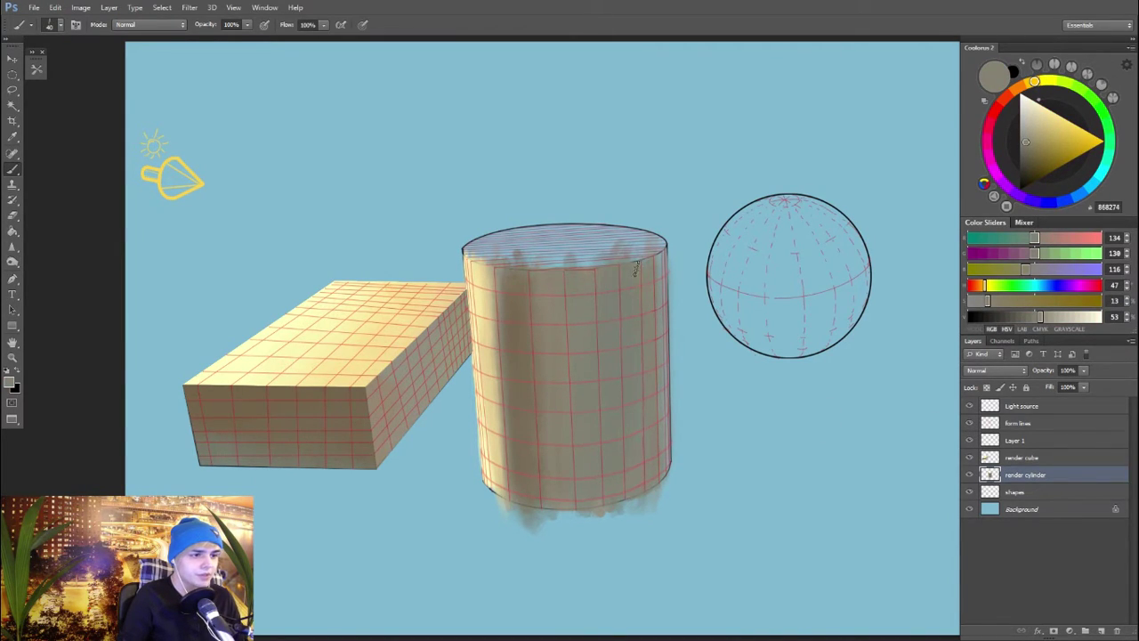
# Step: Blend the core shadow into the cylinder's middle with a larger brush, and sample grey-green 7A7D71 there
pyautogui.keyDown('alt'); pyautogui.click(551, 286); pyautogui.keyUp('alt')
pyautogui.press(']')
pyautogui.press(']')
pyautogui.press(']')
pyautogui.press(']')
pyautogui.moveTo(537, 295)
pyautogui.mouseDown()
pyautogui.moveTo(537, 471)
pyautogui.moveTo(541, 407)
pyautogui.moveTo(573, 359)
pyautogui.moveTo(587, 488)
pyautogui.mouseUp()
pyautogui.keyDown('alt'); pyautogui.click(606, 335); pyautogui.keyUp('alt')
pyautogui.keyDown('alt'); pyautogui.click(569, 314); pyautogui.keyUp('alt')
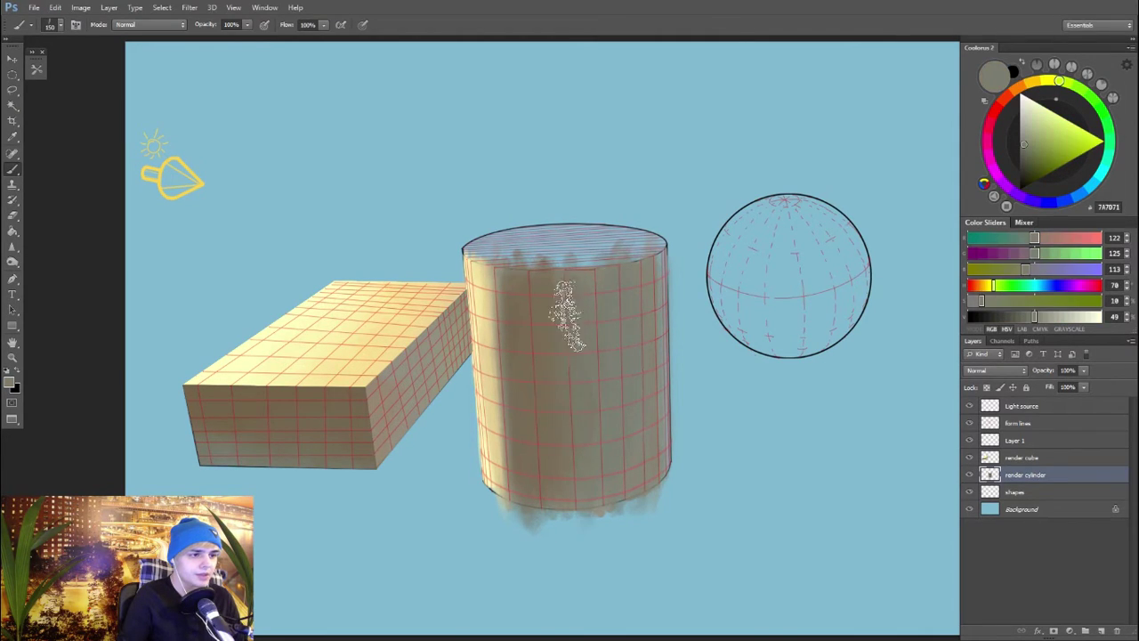
# Step: Soften and rework the cylinder's core shadow with browns 938770 and 796A56, and sample dark brown 756249 from the box's front face
pyautogui.keyDown('alt'); pyautogui.click(501, 302); pyautogui.keyUp('alt')
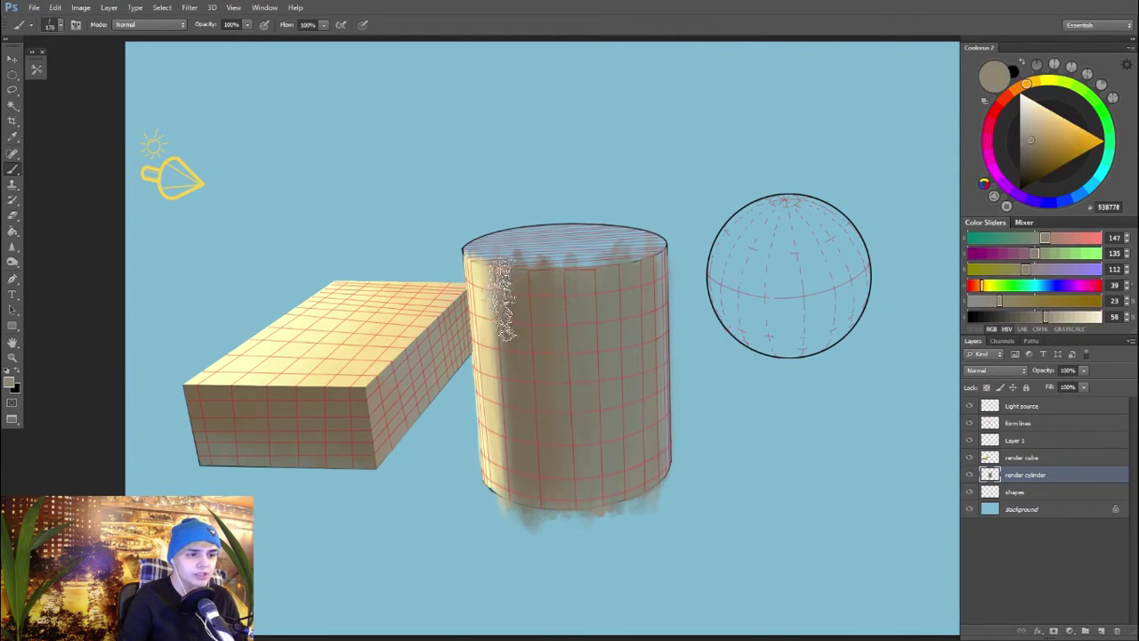
pyautogui.moveTo(501, 346); pyautogui.dragTo(521, 470)
pyautogui.press('[')
pyautogui.press('[')
pyautogui.press('[')
pyautogui.press('[')
pyautogui.keyDown('alt'); pyautogui.click(528, 339); pyautogui.keyUp('alt')
pyautogui.moveTo(527, 343); pyautogui.dragTo(524, 463)
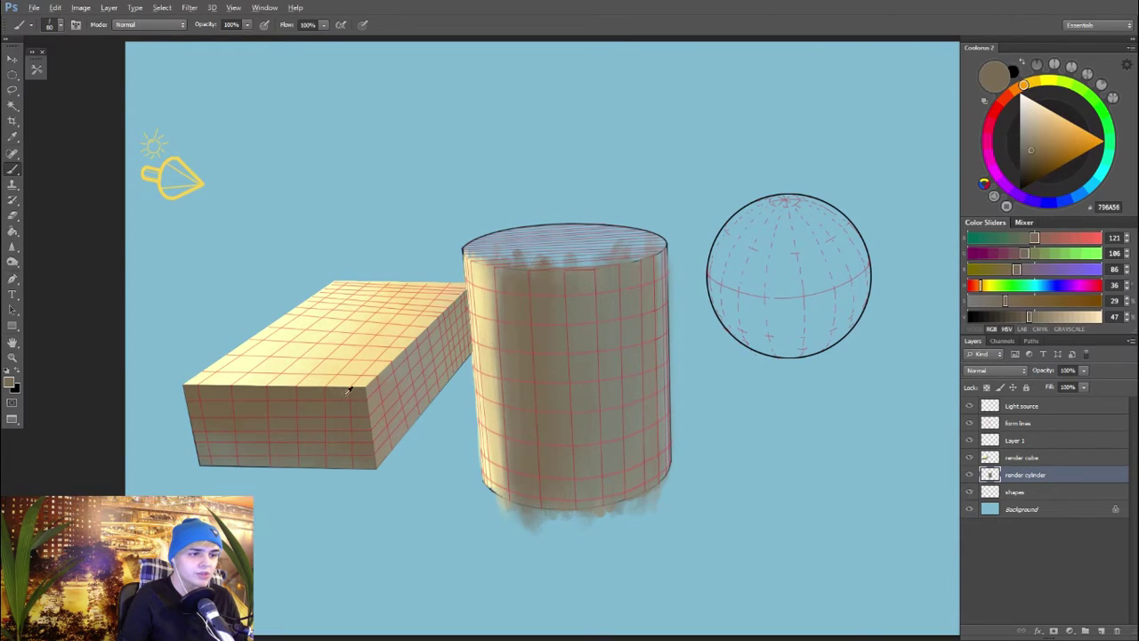
pyautogui.keyDown('alt'); pyautogui.click(254, 404); pyautogui.keyUp('alt')
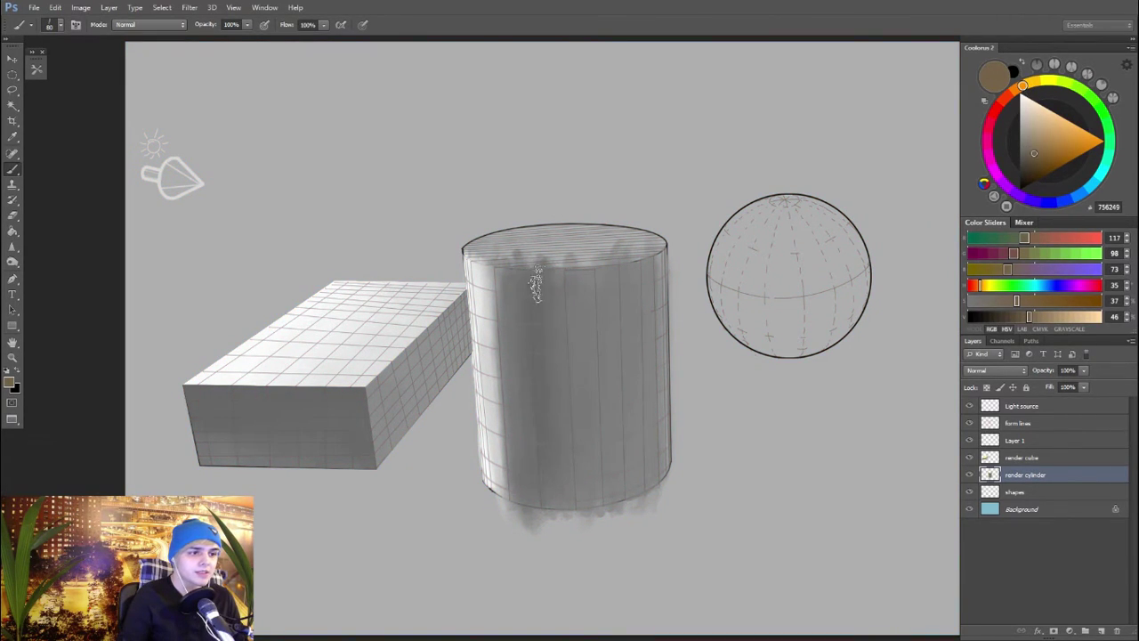
# Step: Blend brown 766850 down the cylinder's core shadow, sample dark brown 756249 there, and enlarge the brush to 250
pyautogui.press(']')
pyautogui.press(']')
pyautogui.keyDown('alt'); pyautogui.click(579, 323); pyautogui.keyUp('alt')
pyautogui.moveTo(576, 343); pyautogui.dragTo(574, 505)
pyautogui.moveTo(564, 284)
pyautogui.mouseDown()
pyautogui.moveTo(555, 400)
pyautogui.moveTo(577, 509)
pyautogui.mouseUp()
pyautogui.keyDown('alt'); pyautogui.click(546, 350); pyautogui.keyUp('alt')
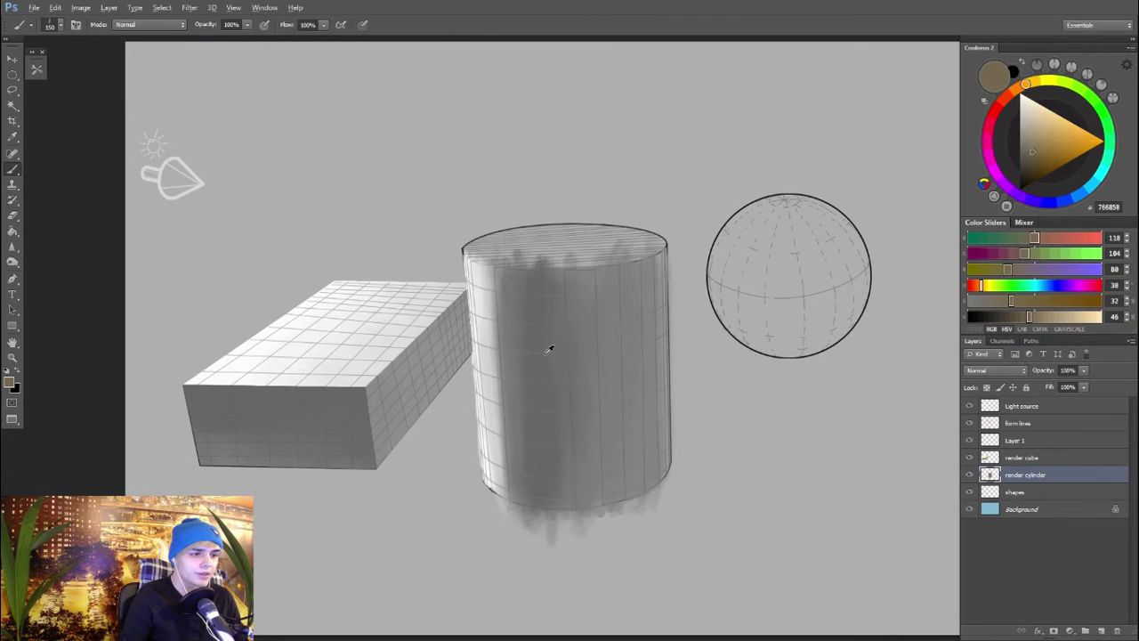
pyautogui.press(']')
pyautogui.press(']')
pyautogui.press(']')
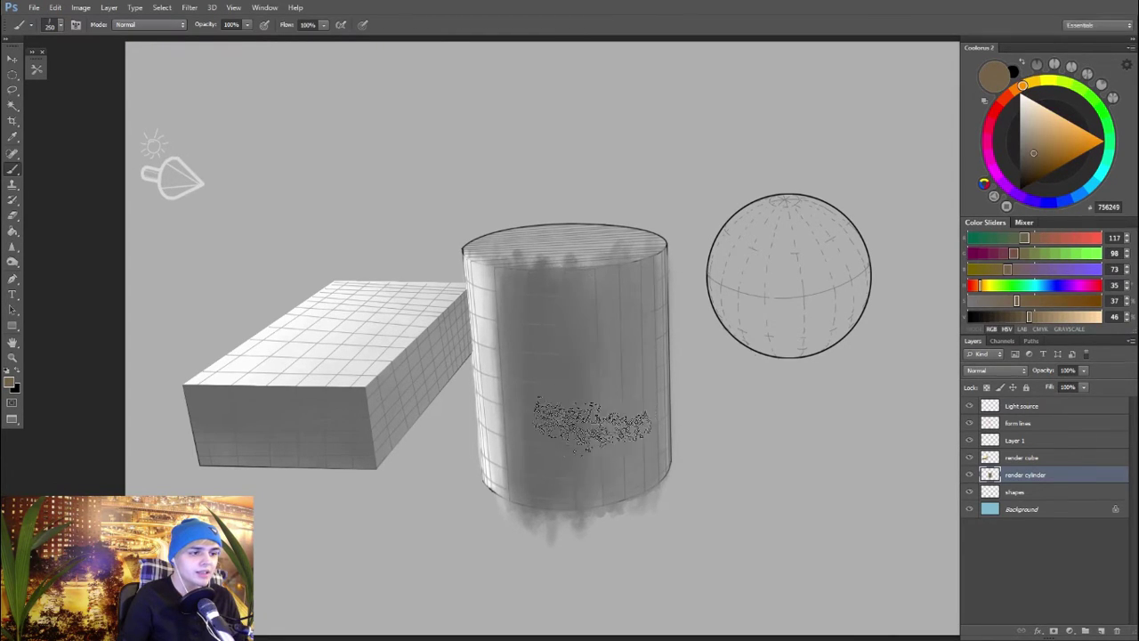
# Step: Switch the canvas from the greyscale proof back to colour and hide the form lines layer
pyautogui.hotkey('ctrl', 'y')
pyautogui.press('e')
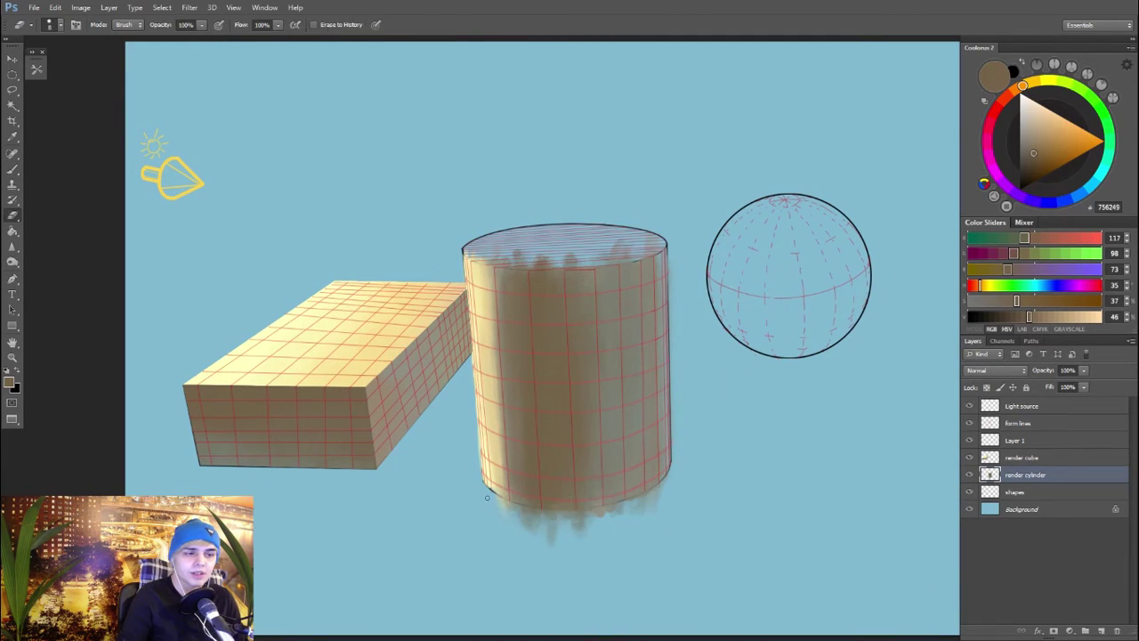
pyautogui.click(969, 423)
pyautogui.press('b')
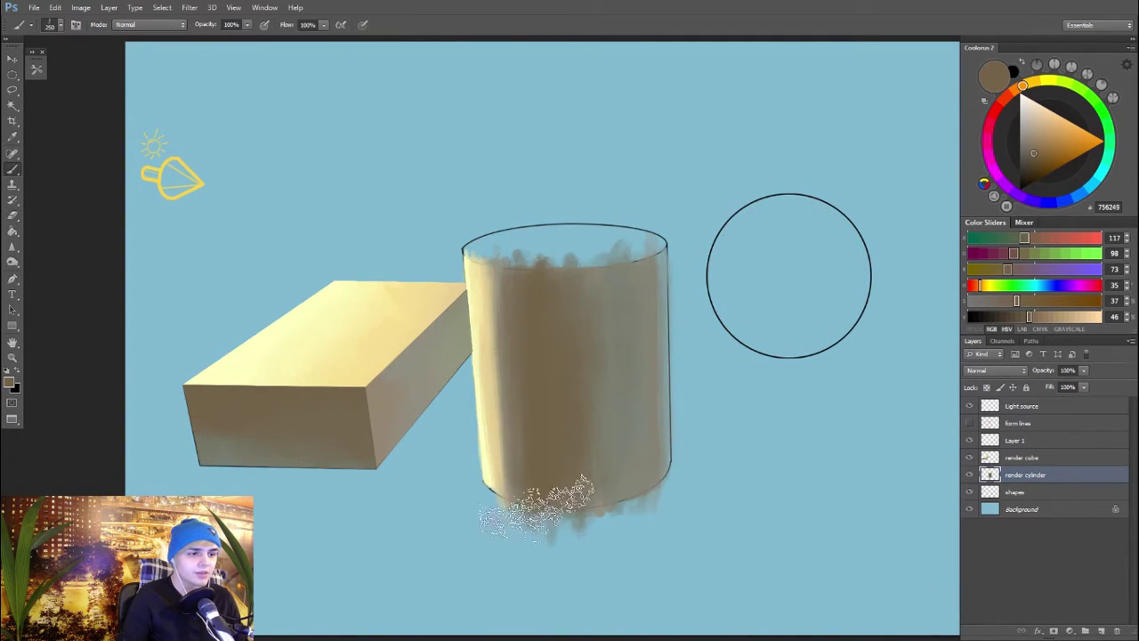
# Step: Blend the cylinder's lit left edge into the shadow near its base with a small brush, sampling grey-brown 796E5D and pale yellow F5EDB0
pyautogui.keyDown('alt'); pyautogui.click(503, 454); pyautogui.keyUp('alt')
pyautogui.press('[')
pyautogui.press('[')
pyautogui.press('[')
pyautogui.press('[')
pyautogui.press('[')
pyautogui.press('[')
pyautogui.press('[')
pyautogui.press('[')
pyautogui.press('[')
pyautogui.press('[')
pyautogui.press('[')
pyautogui.press('[')
pyautogui.moveTo(491, 478); pyautogui.dragTo(489, 418)
pyautogui.keyDown('alt'); pyautogui.click(512, 407); pyautogui.keyUp('alt')
pyautogui.press(']')
pyautogui.press(']')
pyautogui.keyDown('alt'); pyautogui.click(508, 476); pyautogui.keyUp('alt')
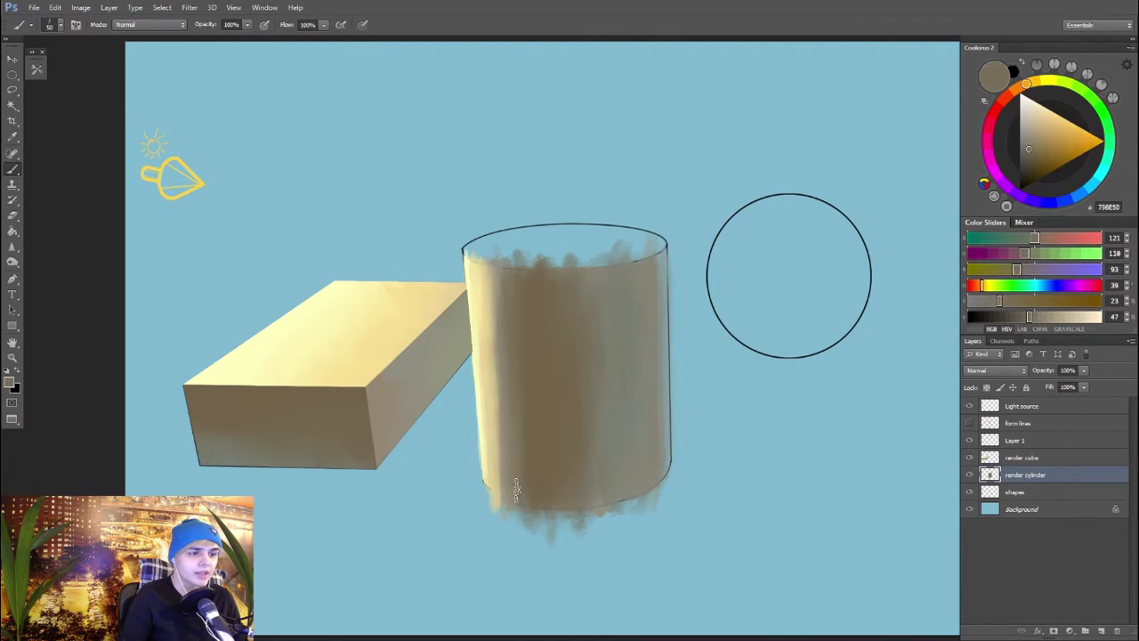
pyautogui.keyDown('alt'); pyautogui.click(482, 485); pyautogui.keyUp('alt')
# Step: Erase the paint spilling below the cylinder's bottom edge, enlarging the eraser to 45
pyautogui.press('e')
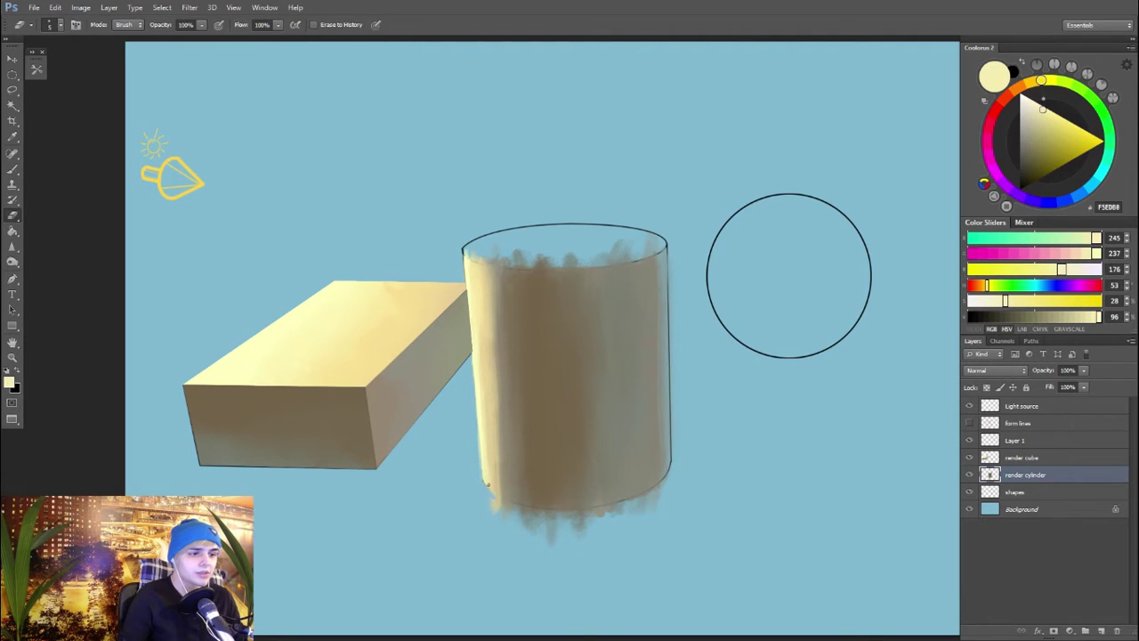
pyautogui.moveTo(521, 507)
pyautogui.mouseDown()
pyautogui.moveTo(550, 515)
pyautogui.moveTo(550, 531)
pyautogui.moveTo(490, 500)
pyautogui.moveTo(564, 541)
pyautogui.moveTo(553, 501)
pyautogui.moveTo(492, 512)
pyautogui.moveTo(562, 527)
pyautogui.moveTo(517, 517)
pyautogui.moveTo(556, 522)
pyautogui.mouseUp()
pyautogui.press(']')
pyautogui.press(']')
pyautogui.press(']')
pyautogui.press(']')
pyautogui.press(']')
pyautogui.press(']')
pyautogui.press(']')
pyautogui.press(']')
pyautogui.press(']')
pyautogui.press(']')
pyautogui.press(']')
pyautogui.press(']')
pyautogui.moveTo(640, 495)
pyautogui.mouseDown()
pyautogui.moveTo(588, 523)
pyautogui.moveTo(624, 520)
pyautogui.moveTo(581, 526)
pyautogui.moveTo(648, 506)
pyautogui.mouseUp()
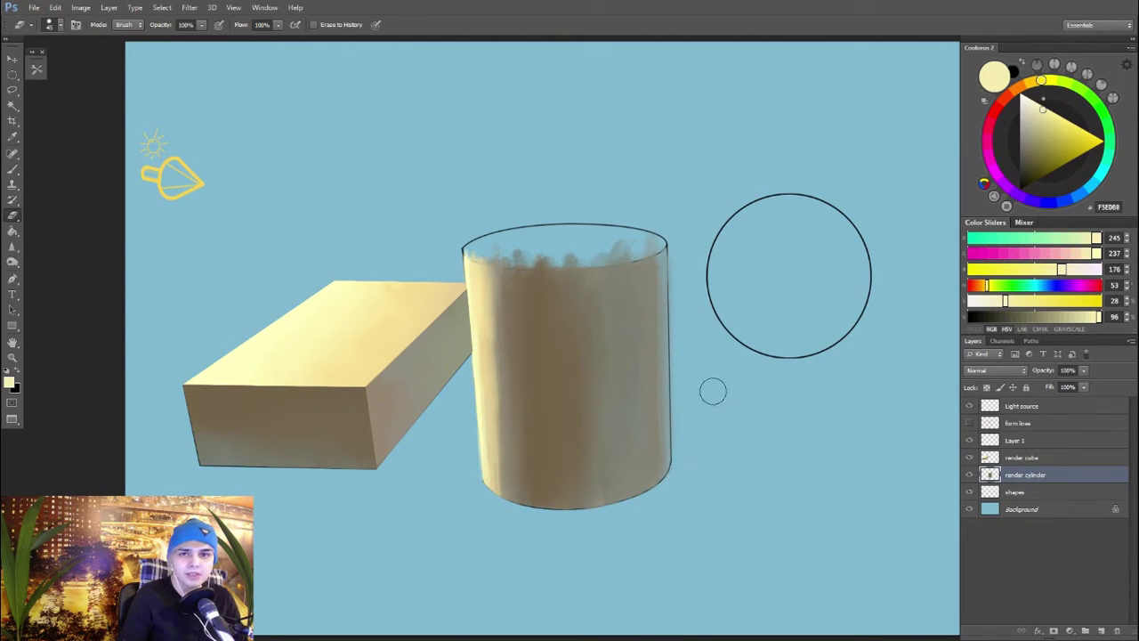
# Step: Paint a dark shadow in the cylinder's lower-left corner with brown 76644B, using the form lines as a guide
pyautogui.press('b')
pyautogui.keyDown('alt'); pyautogui.click(483, 454); pyautogui.keyUp('alt')
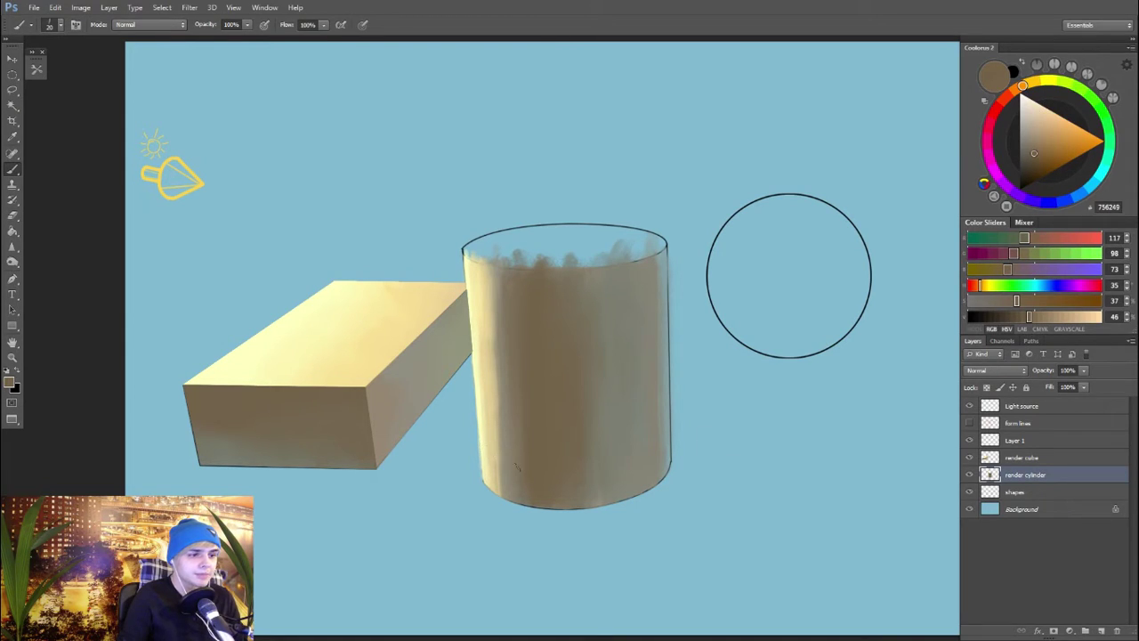
pyautogui.keyDown('alt'); pyautogui.click(499, 460); pyautogui.keyUp('alt')
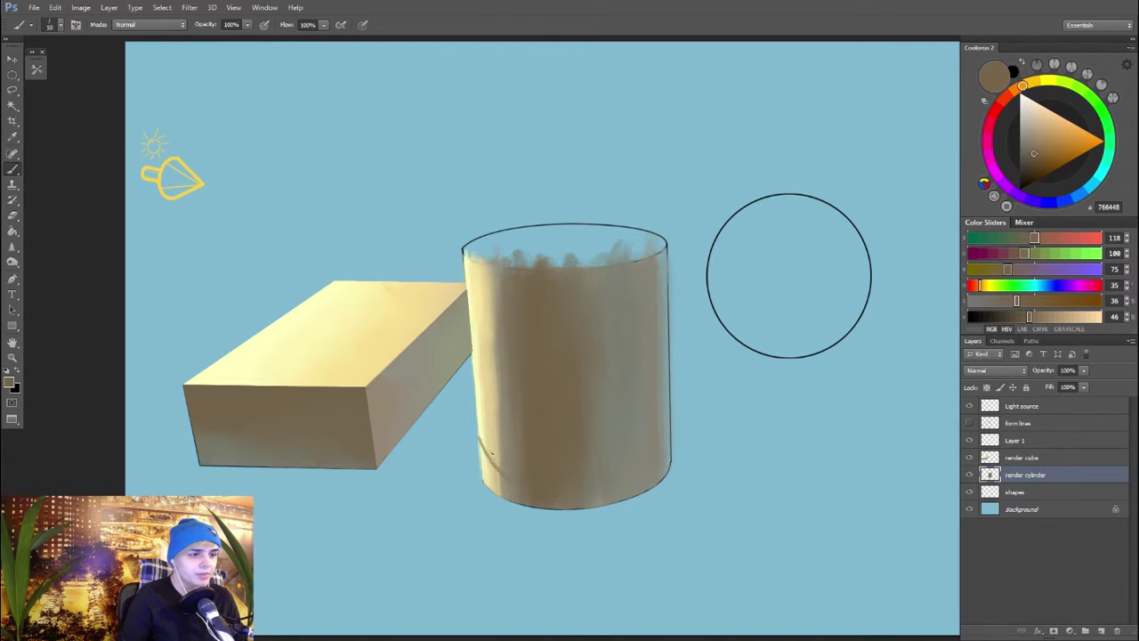
pyautogui.hotkey('ctrl', 'z')
pyautogui.click(969, 422)
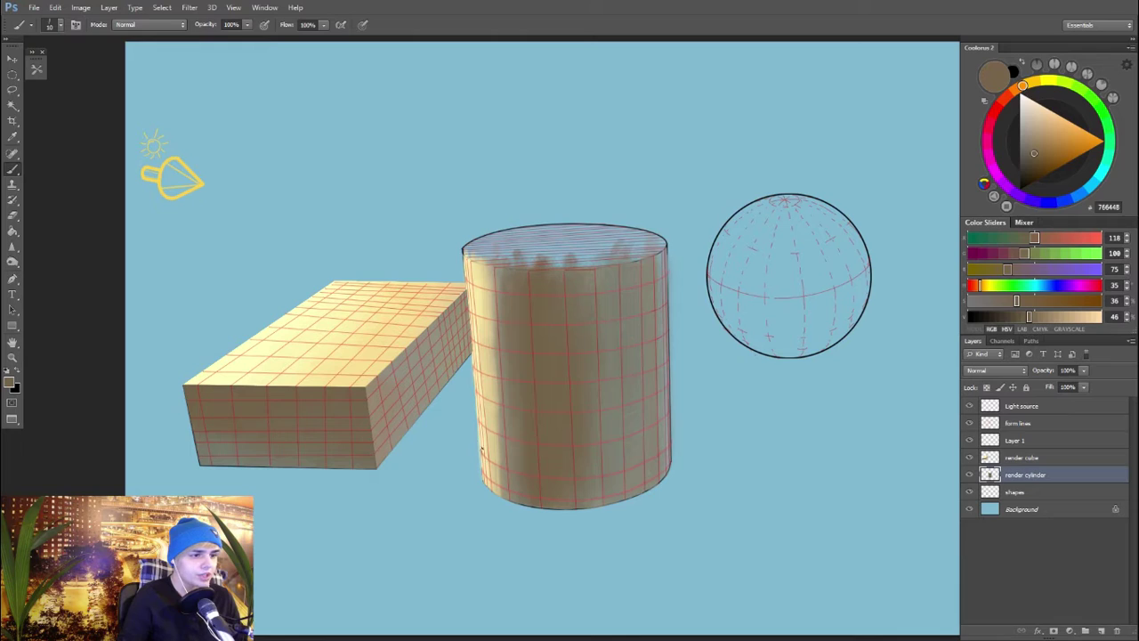
pyautogui.press(']')
pyautogui.press(']')
pyautogui.press(']')
pyautogui.moveTo(483, 454); pyautogui.dragTo(500, 472)
pyautogui.press(']')
pyautogui.press(']')
pyautogui.moveTo(486, 465)
pyautogui.mouseDown()
pyautogui.moveTo(489, 483)
pyautogui.moveTo(513, 492)
pyautogui.mouseUp()
# Step: Blend the lower-left shadow into the cylinder's side with a size 70 brush, sampling grey-browns 8B836F and 78684F
pyautogui.keyDown('alt'); pyautogui.click(508, 455); pyautogui.keyUp('alt')
pyautogui.press(']')
pyautogui.press(']')
pyautogui.press(']')
pyautogui.press(']')
pyautogui.press(']')
pyautogui.press(']')
pyautogui.press(']')
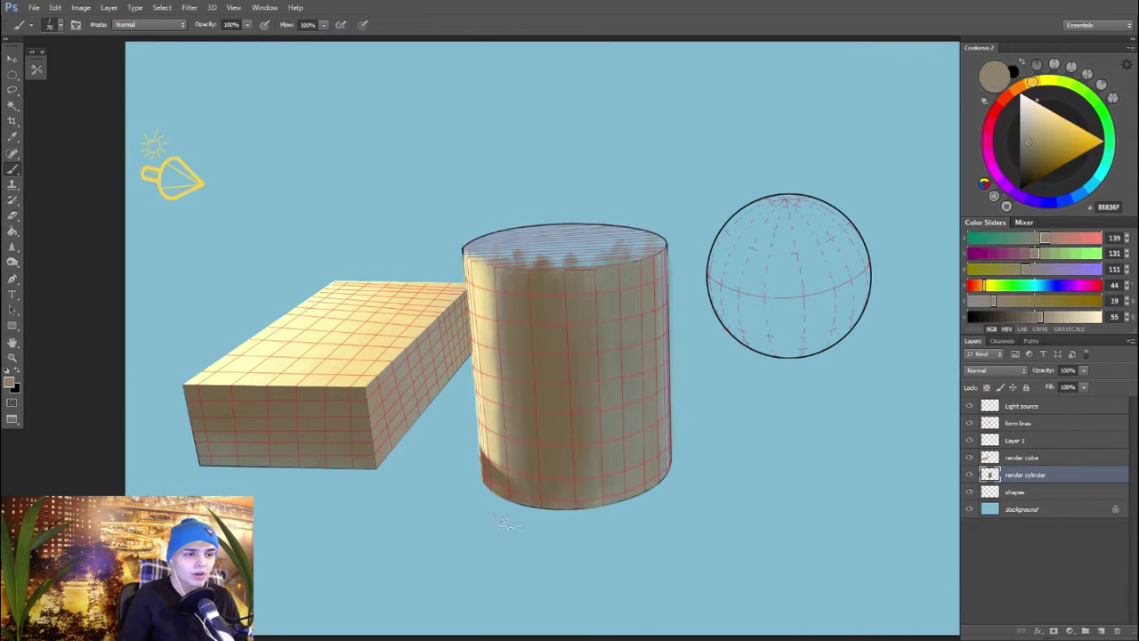
pyautogui.keyDown('alt'); pyautogui.click(501, 461); pyautogui.keyUp('alt')
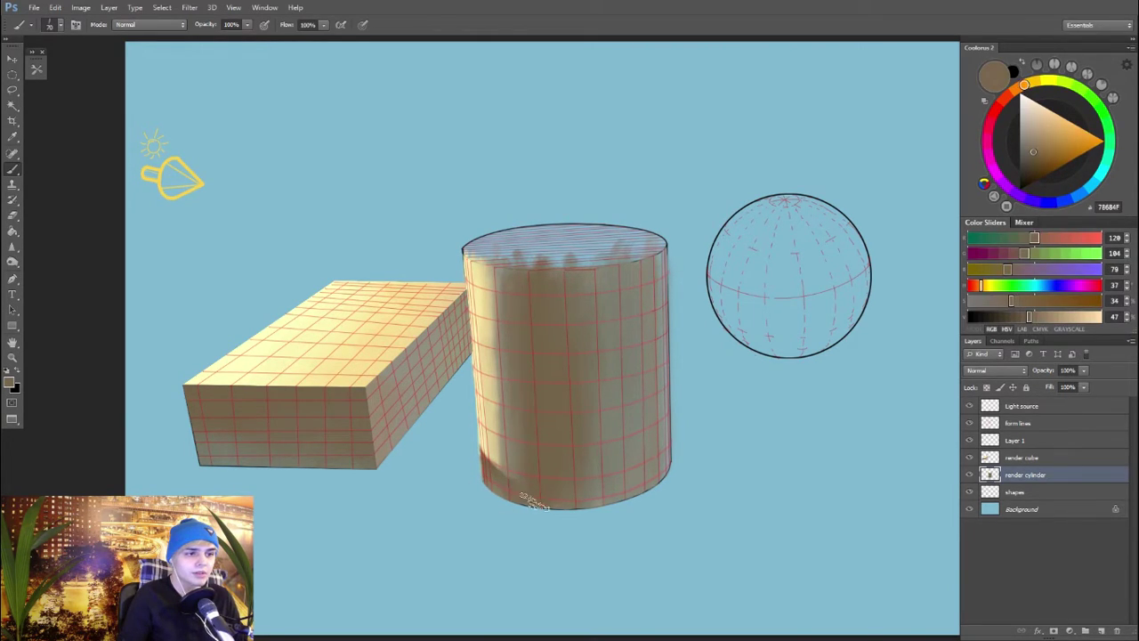
# Step: Hide the form lines and rework the lit edge above the lower-left shadow with light yellow FADE92 sampled from the box's top
pyautogui.click(969, 406)
pyautogui.click(970, 405)
pyautogui.click(970, 422)
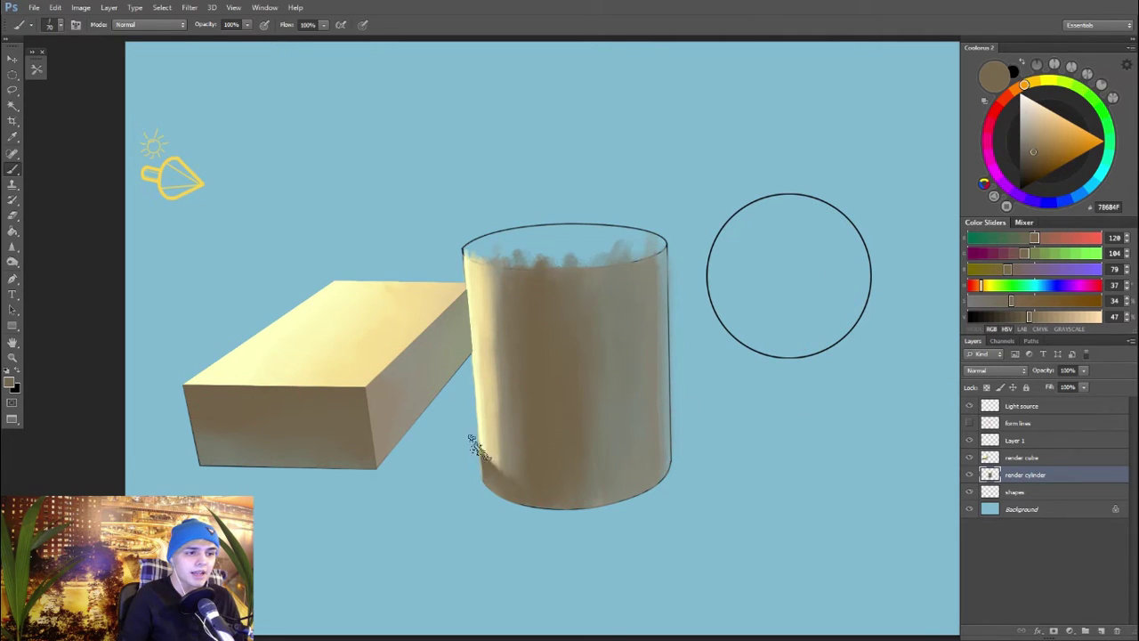
pyautogui.keyDown('alt'); pyautogui.click(480, 457); pyautogui.keyUp('alt')
pyautogui.keyDown('alt'); pyautogui.click(368, 335); pyautogui.keyUp('alt')
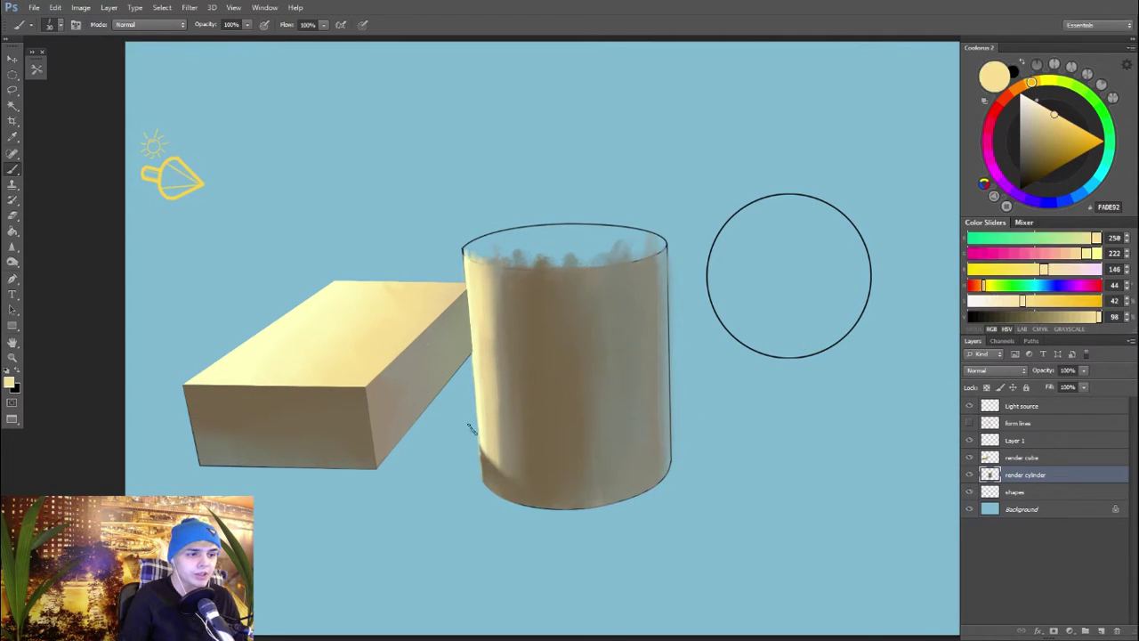
# Step: Tint the edge of the cylinder's lower-left shadow with orange F9A857 and pink FF9F9F, and sample grey 949080
pyautogui.press(']')
pyautogui.click(1018, 88)
pyautogui.click(1073, 125)
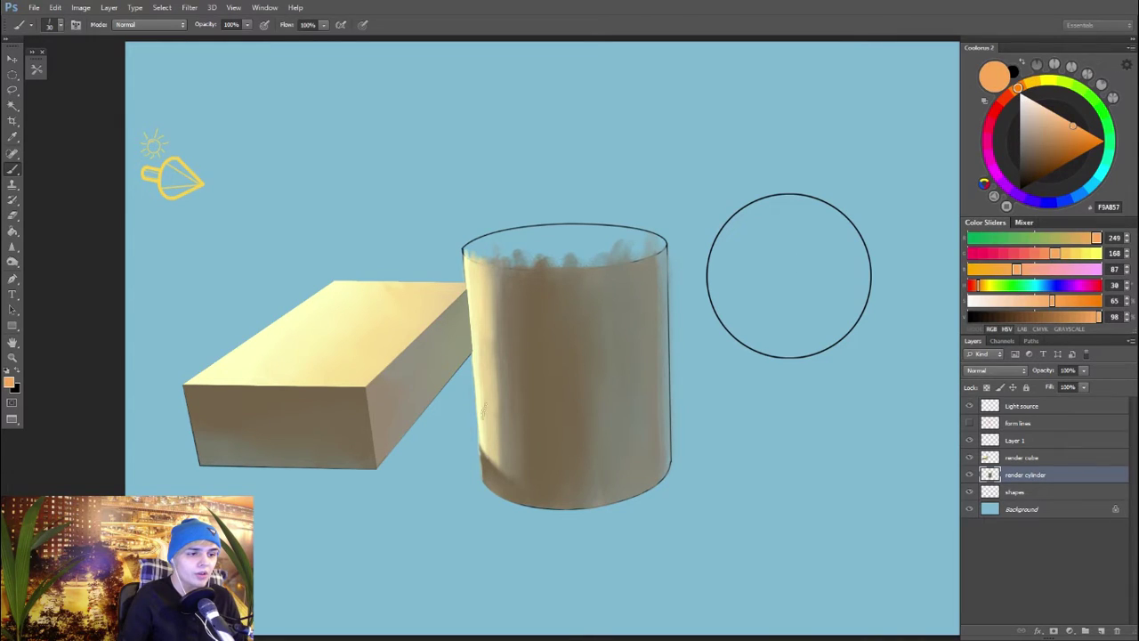
pyautogui.keyDown('alt'); pyautogui.click(492, 455); pyautogui.keyUp('alt')
pyautogui.click(996, 111)
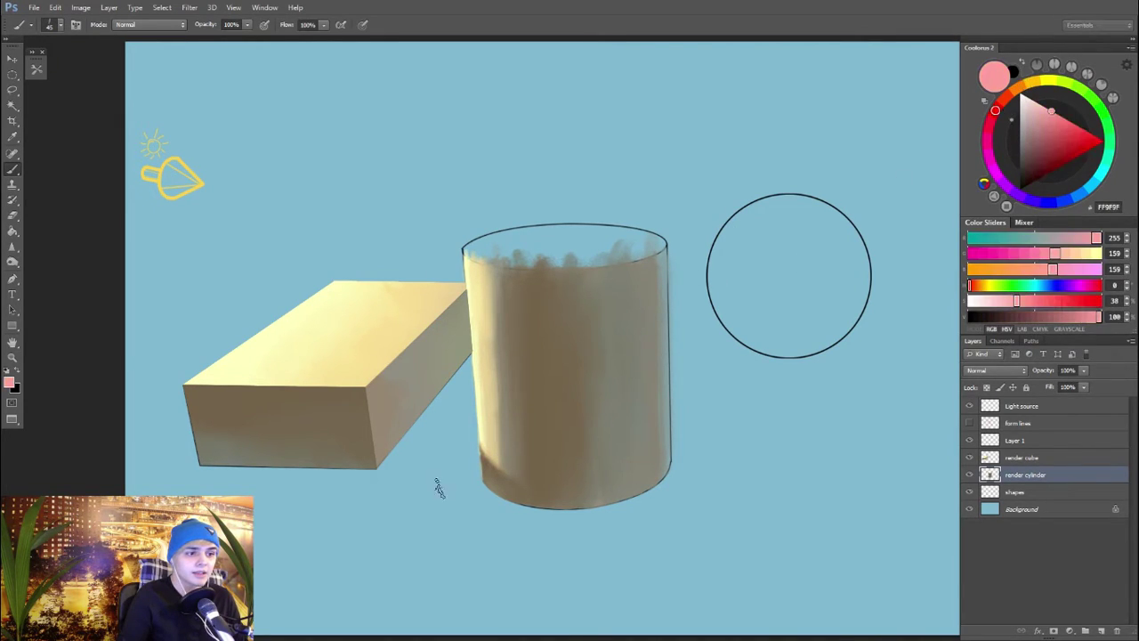
pyautogui.keyDown('alt'); pyautogui.click(498, 440); pyautogui.keyUp('alt')
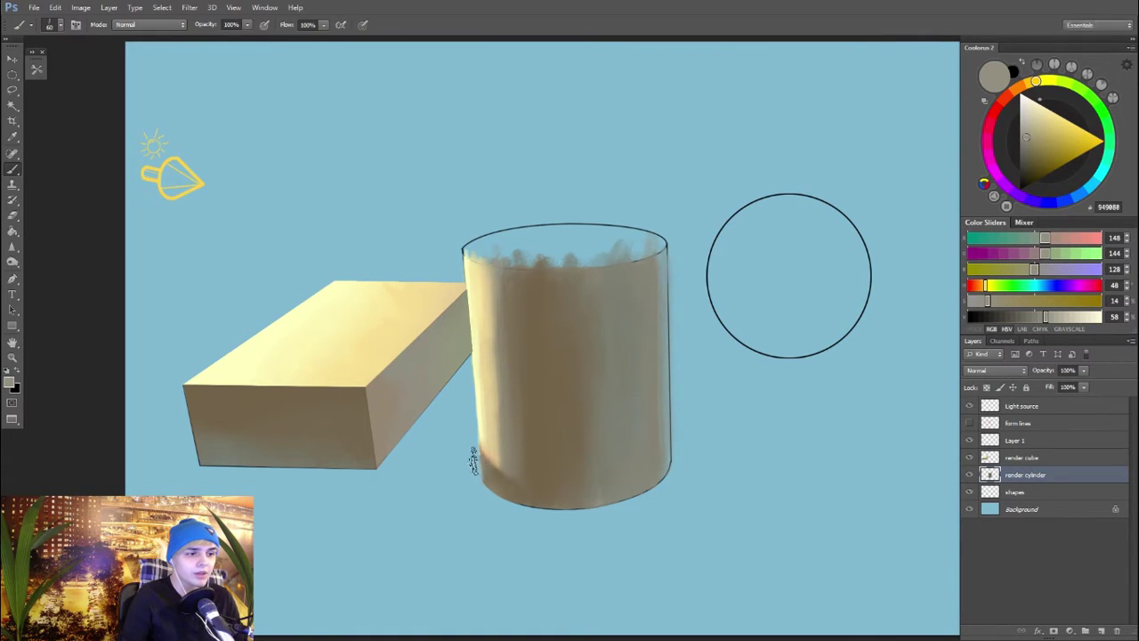
# Step: Refine the lower-left shadow with a size 20 brush, using browns 75624A and 76654D sampled from the cylinder
pyautogui.press('[')
pyautogui.press('[')
pyautogui.press('[')
pyautogui.press('[')
pyautogui.press('[')
pyautogui.press('[')
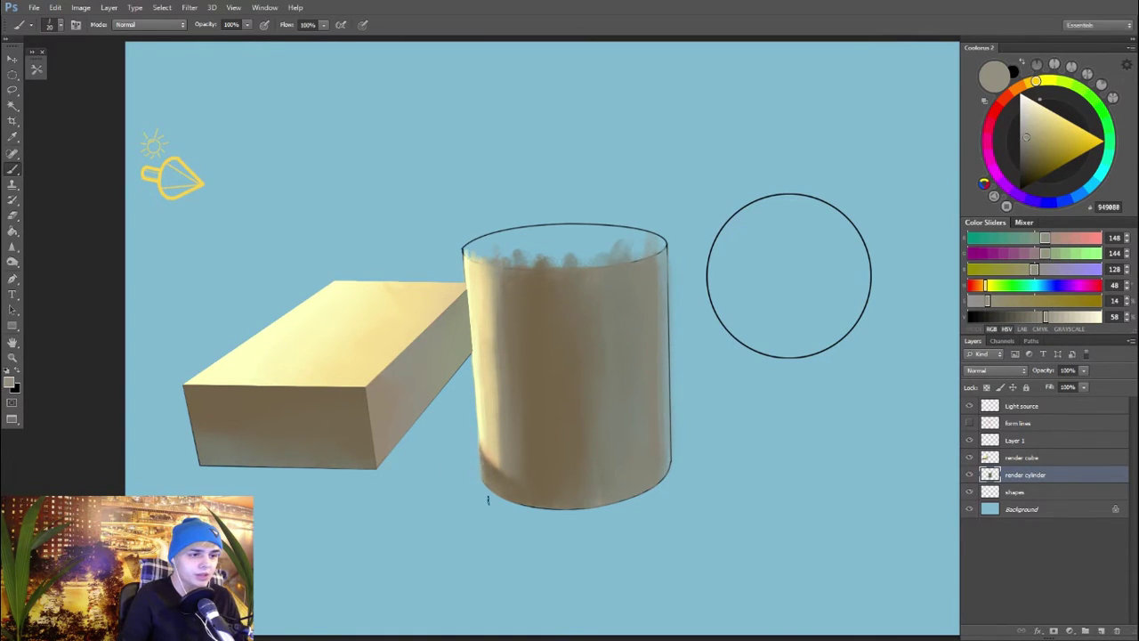
pyautogui.keyDown('alt'); pyautogui.click(483, 473); pyautogui.keyUp('alt')
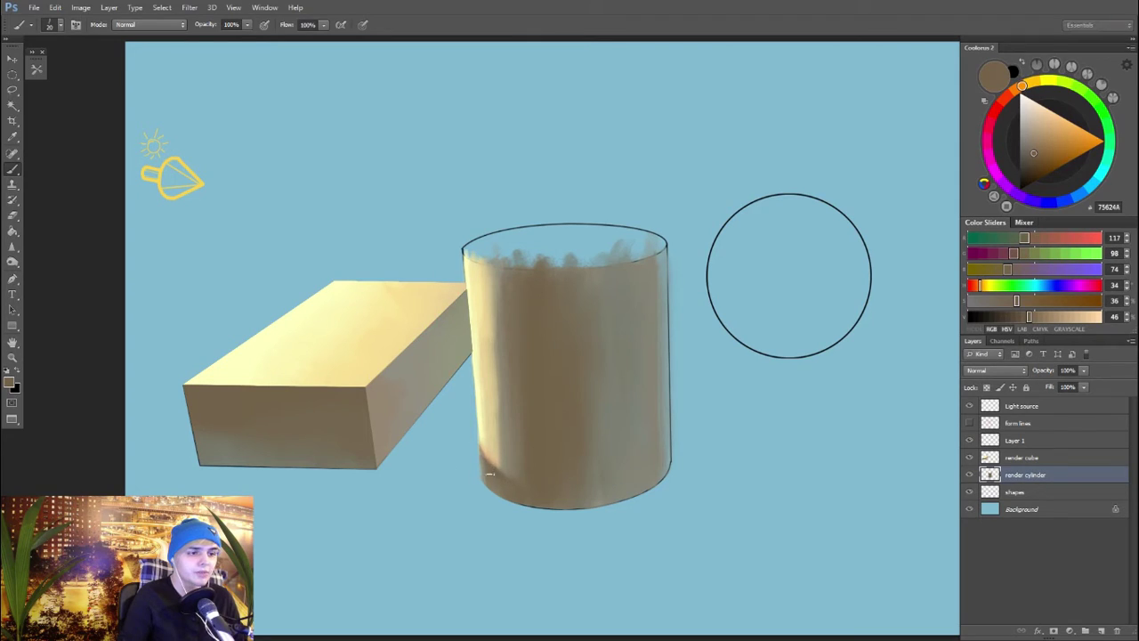
pyautogui.keyDown('alt'); pyautogui.click(509, 500); pyautogui.keyUp('alt')
pyautogui.keyDown('alt'); pyautogui.click(501, 486); pyautogui.keyUp('alt')
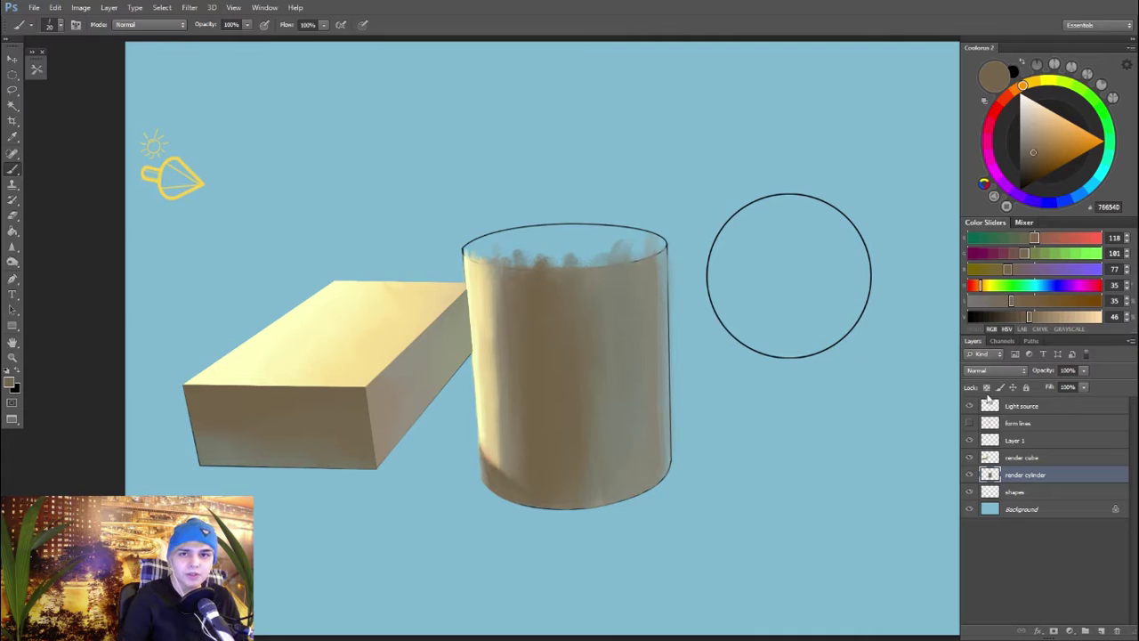
# Step: Erase the brown paint spilling over the front rim into the cylinder's top ellipse
pyautogui.press('e')
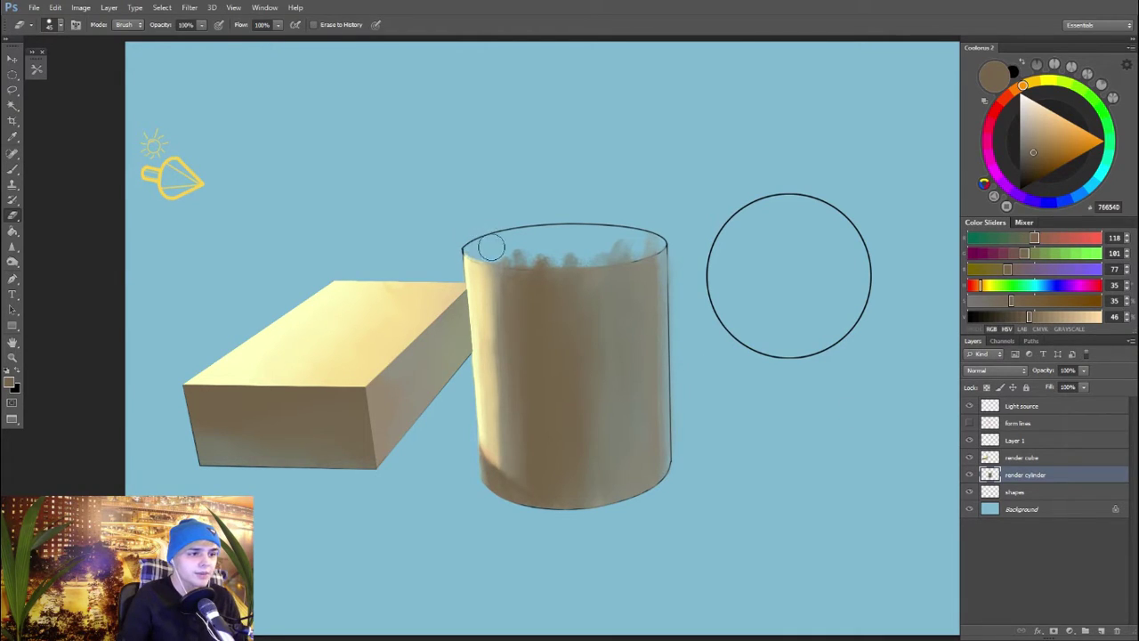
pyautogui.moveTo(502, 245)
pyautogui.mouseDown()
pyautogui.moveTo(513, 249)
pyautogui.moveTo(487, 247)
pyautogui.moveTo(571, 252)
pyautogui.moveTo(533, 248)
pyautogui.moveTo(538, 258)
pyautogui.moveTo(638, 241)
pyautogui.mouseUp()
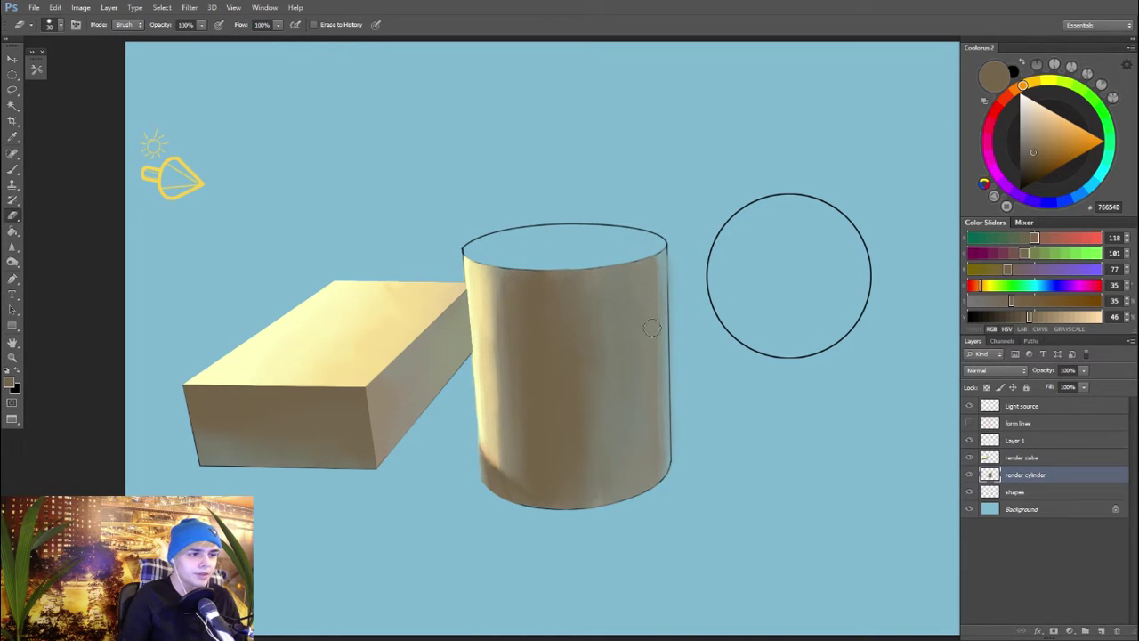
pyautogui.press('b')
# Step: Lasso along the cylinder's right edge to tidy it, and paint sampled blue-grey 7FA2A9 down that edge
pyautogui.press('l')
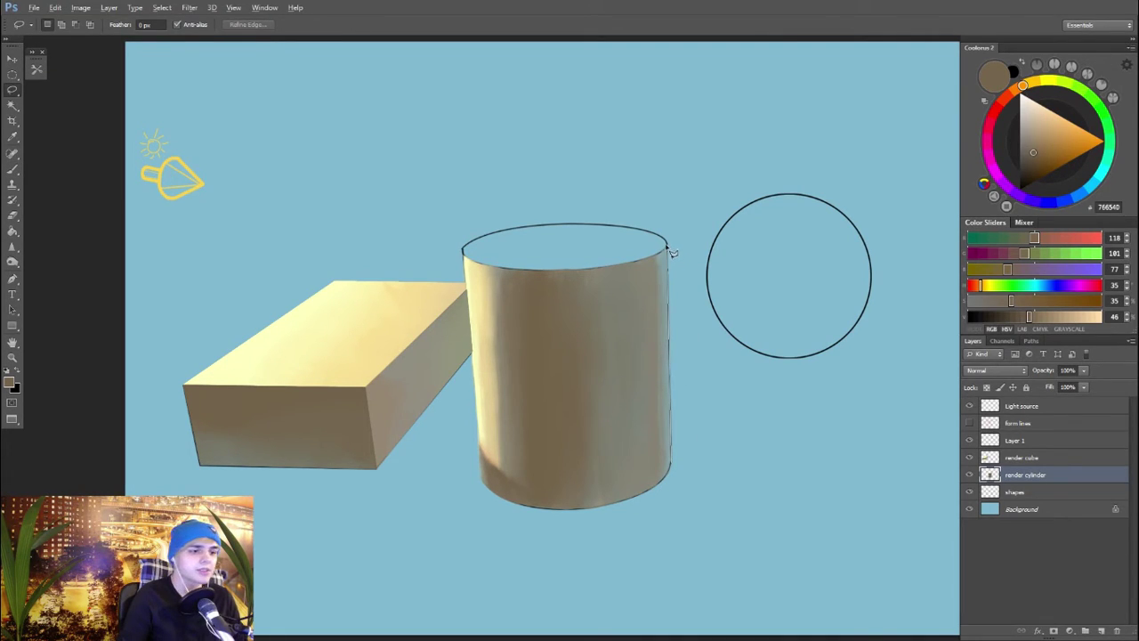
pyautogui.moveTo(667, 480); pyautogui.dragTo(673, 468)
pyautogui.hotkey('ctrl', 'h')
pyautogui.press('b')
pyautogui.keyDown('alt'); pyautogui.click(670, 255); pyautogui.keyUp('alt')
pyautogui.moveTo(672, 244); pyautogui.dragTo(669, 394)
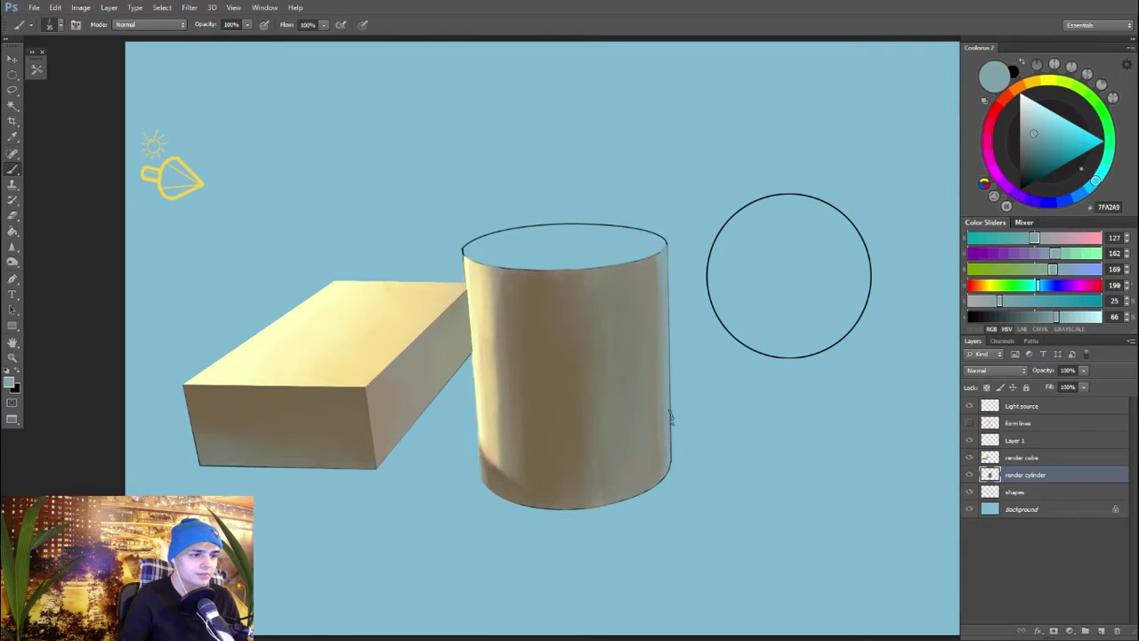
# Step: Darken the lower right part of the cylinder's side with sampled brown 76654C and a size 125 brush
pyautogui.keyDown('alt'); pyautogui.click(572, 424); pyautogui.keyUp('alt')
pyautogui.press(']')
pyautogui.press(']')
pyautogui.press(']')
pyautogui.press(']')
pyautogui.press(']')
pyautogui.press(']')
pyautogui.press(']')
pyautogui.press(']')
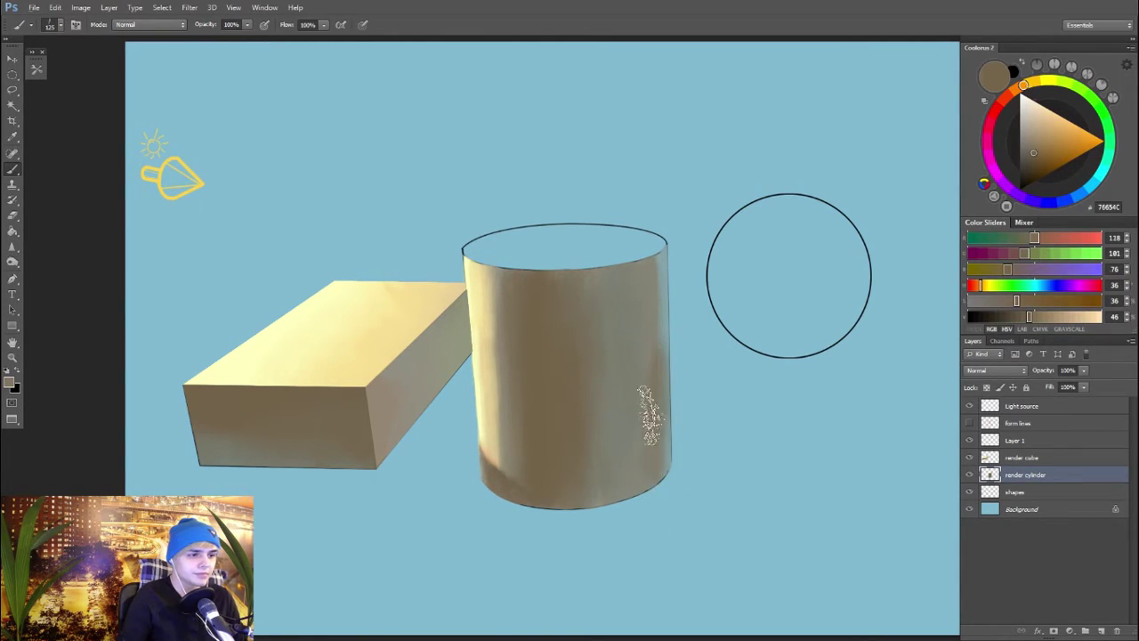
pyautogui.moveTo(656, 414); pyautogui.dragTo(652, 476)
# Step: Try a size 80 stroke of grey-brown 807866 down the cylinder's lower right side, and undo it
pyautogui.keyDown('alt'); pyautogui.click(650, 454); pyautogui.keyUp('alt')
pyautogui.press('[')
pyautogui.press('[')
pyautogui.press('[')
pyautogui.moveTo(654, 420); pyautogui.dragTo(669, 541)
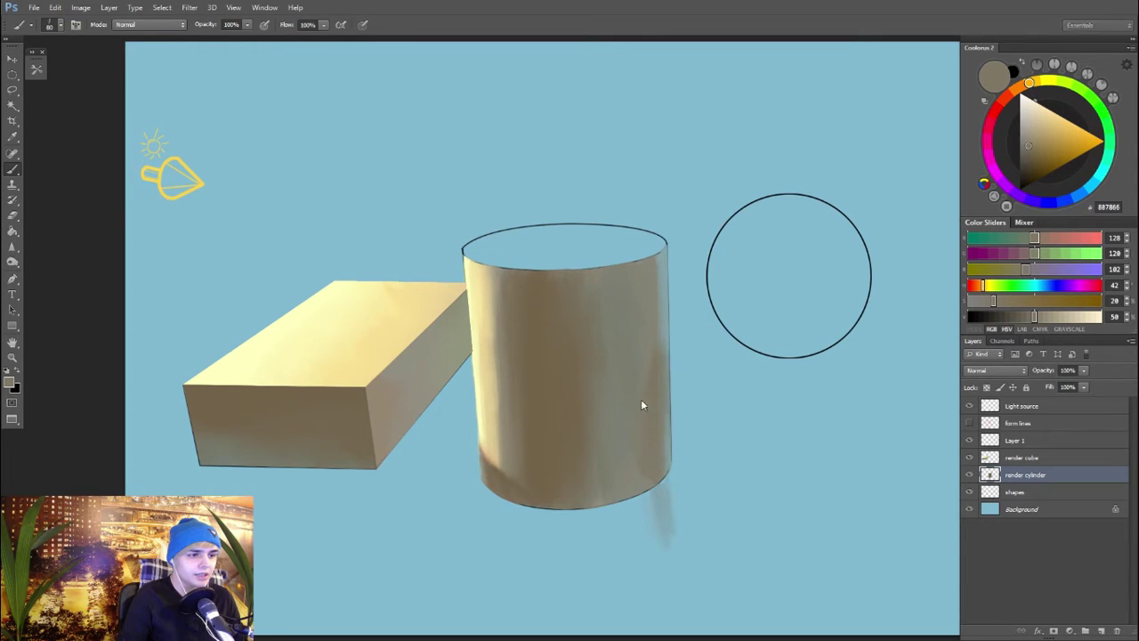
pyautogui.hotkey('ctrl', 'z')
# Step: Smudge the transition between the lit strip and the core shadow on the cylinder's left side
pyautogui.press('r')
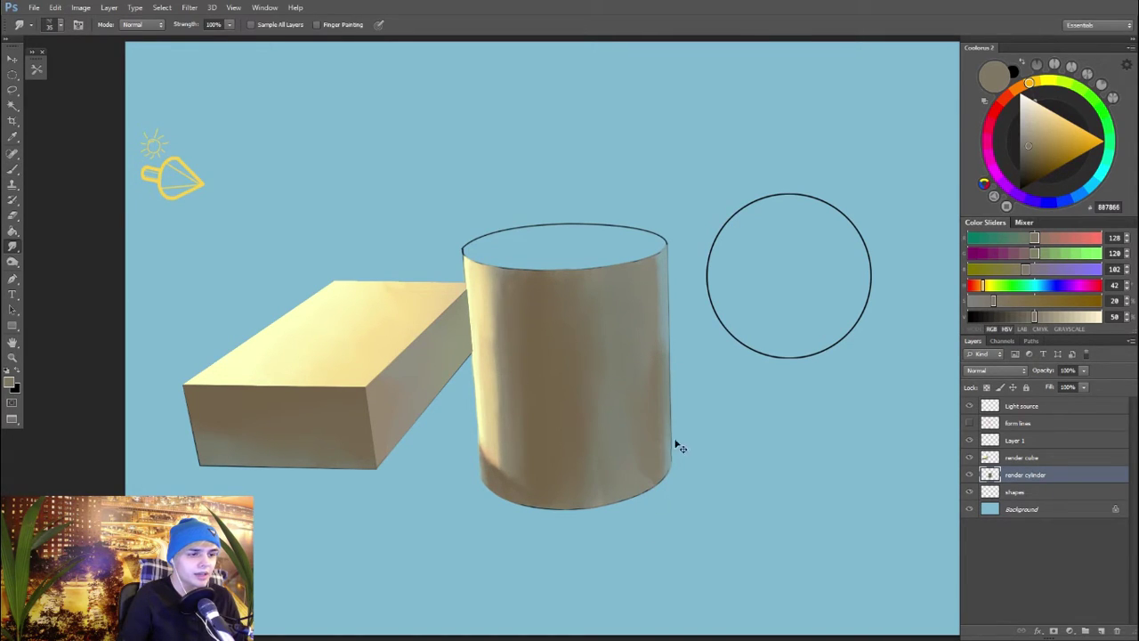
pyautogui.moveTo(496, 382); pyautogui.dragTo(501, 433)
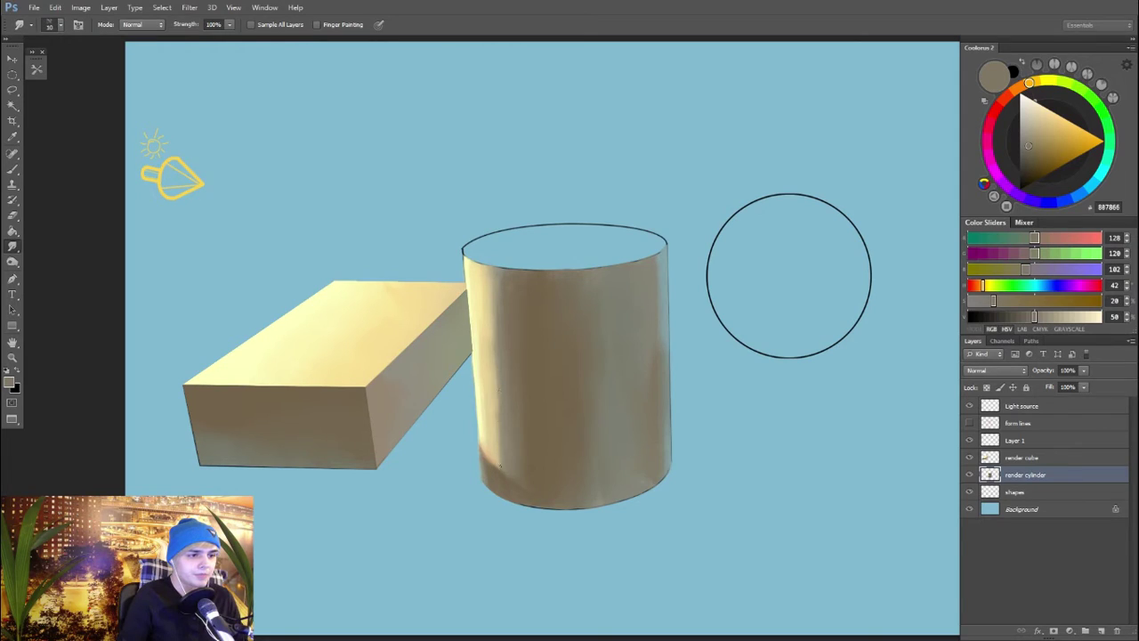
pyautogui.press('b')
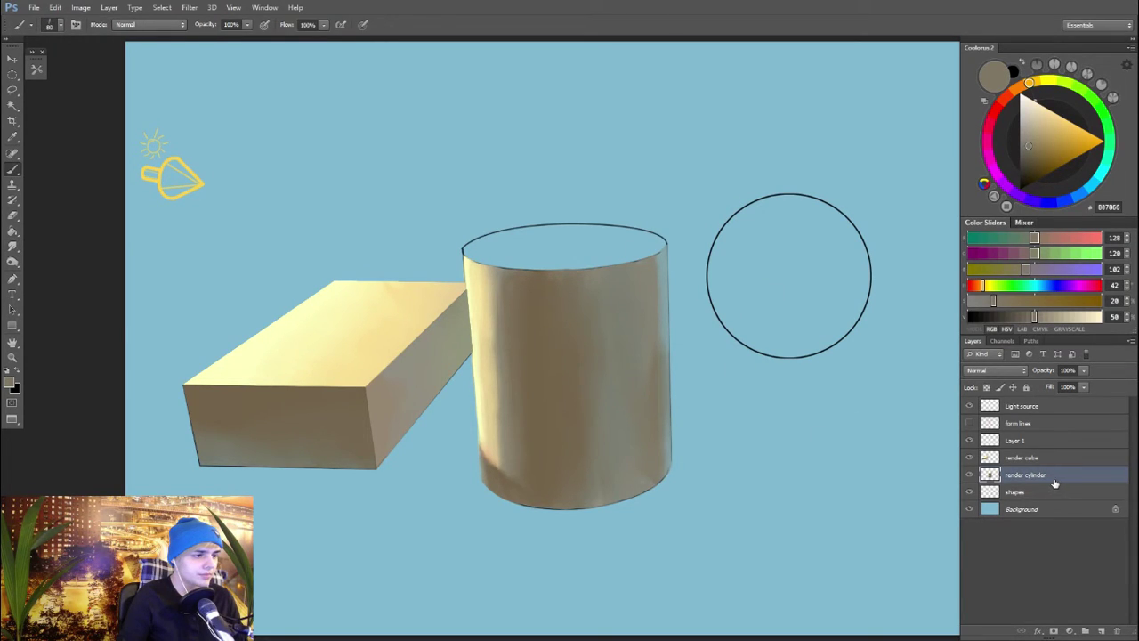
# Step: Add a new layer beneath the render cylinder layer and fill the cylinder's top face with light yellow ECCF95
pyautogui.click(1077, 495)
pyautogui.click(1101, 630)
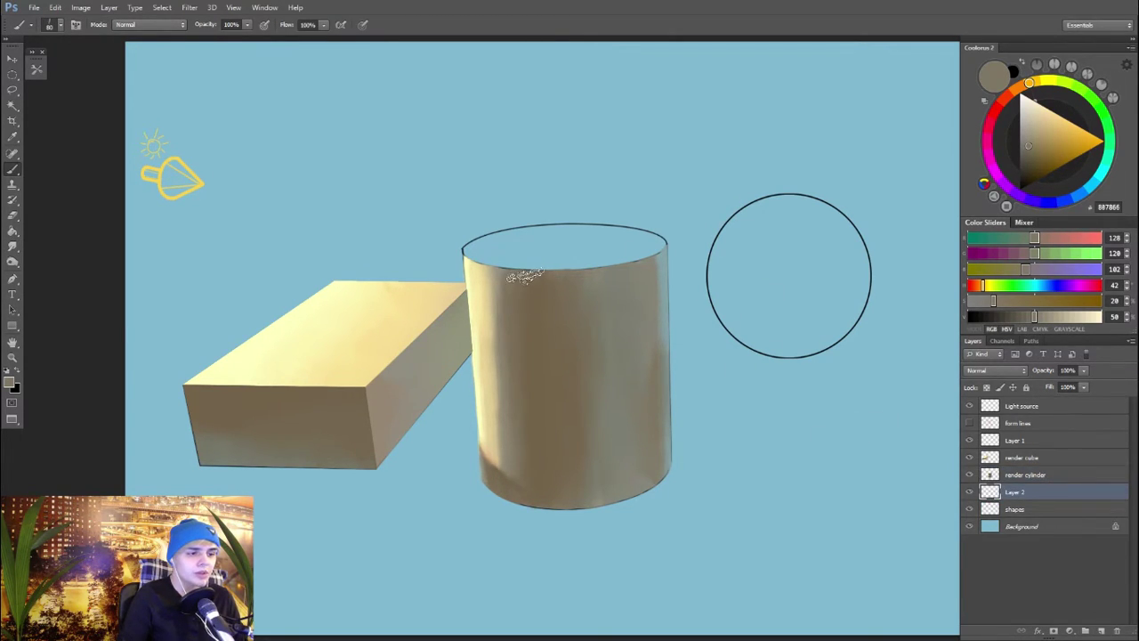
pyautogui.keyDown('alt'); pyautogui.click(392, 341); pyautogui.keyUp('alt')
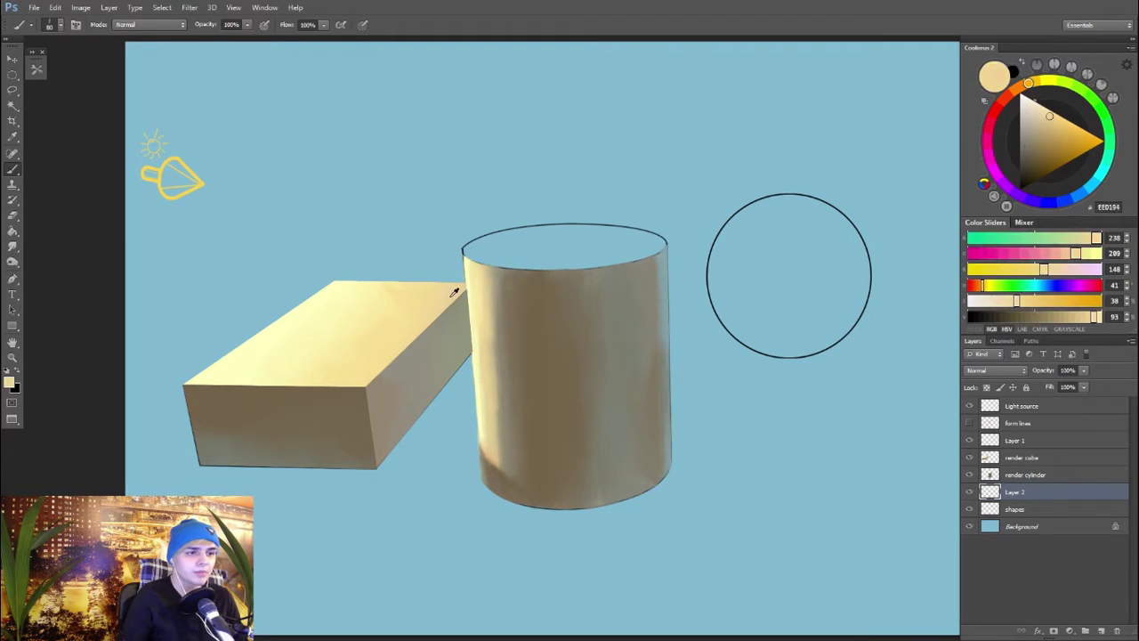
pyautogui.moveTo(545, 247)
pyautogui.mouseDown()
pyautogui.moveTo(570, 253)
pyautogui.moveTo(534, 260)
pyautogui.moveTo(598, 267)
pyautogui.moveTo(656, 247)
pyautogui.moveTo(645, 231)
pyautogui.moveTo(532, 226)
pyautogui.moveTo(474, 238)
pyautogui.moveTo(485, 254)
pyautogui.mouseUp()
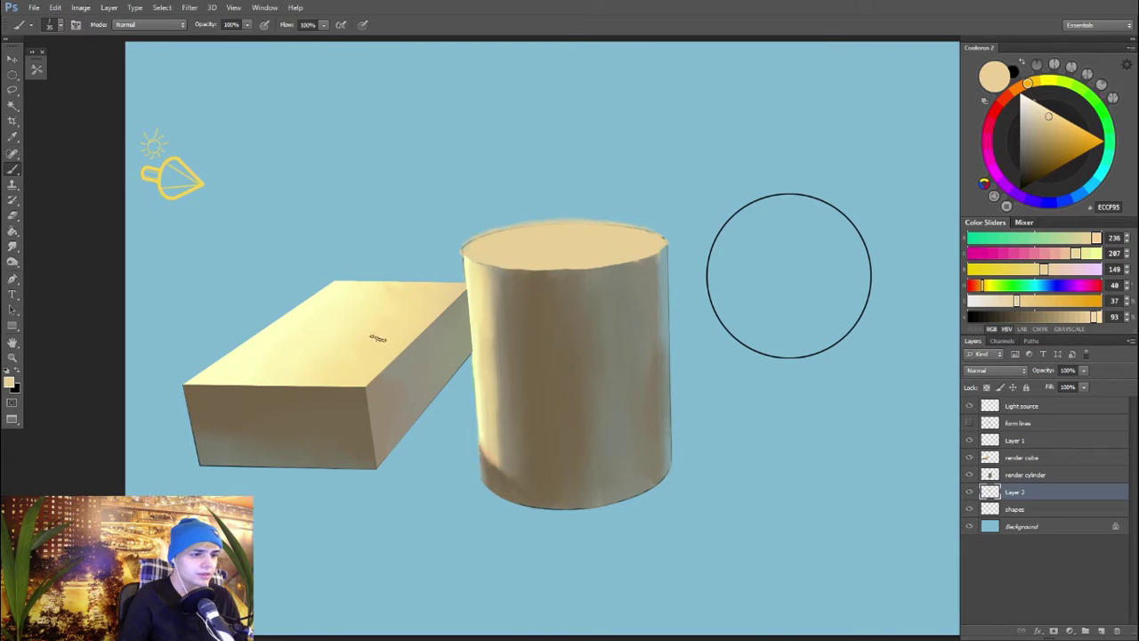
# Step: On the render cylinder layer, darken the lower left corner of the cylinder's side with sampled brown 8B755A
pyautogui.click(1037, 475)
pyautogui.press('l')
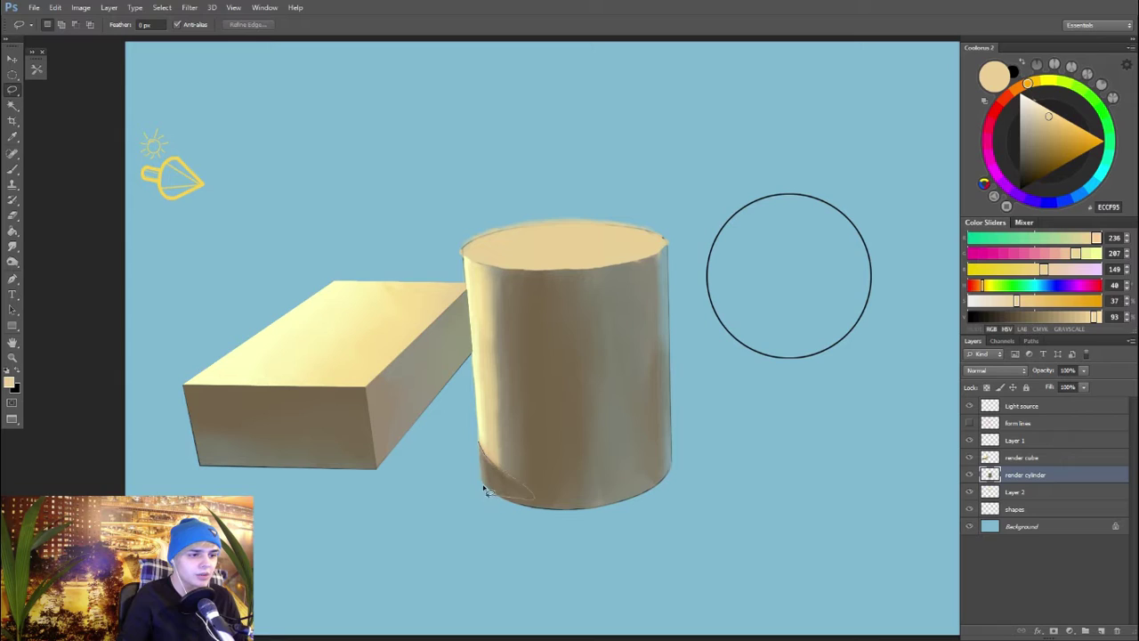
pyautogui.moveTo(479, 452); pyautogui.dragTo(493, 461)
pyautogui.hotkey('ctrl', 'd')
pyautogui.press('b')
pyautogui.keyDown('alt'); pyautogui.click(495, 458); pyautogui.keyUp('alt')
pyautogui.keyDown('alt'); pyautogui.click(485, 440); pyautogui.keyUp('alt')
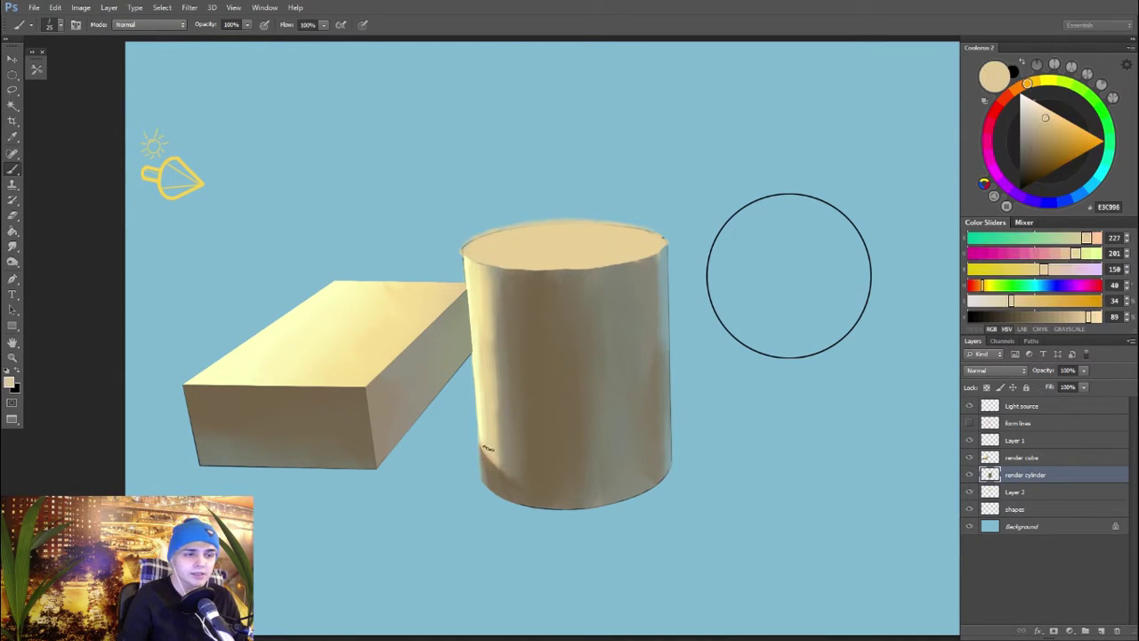
pyautogui.keyDown('alt'); pyautogui.click(491, 461); pyautogui.keyUp('alt')
pyautogui.moveTo(492, 454); pyautogui.dragTo(509, 475)
# Step: Refine the cylinder's lower left edge with sampled browns 76644C and 7C6A52, using a size 10 brush
pyautogui.press('r')
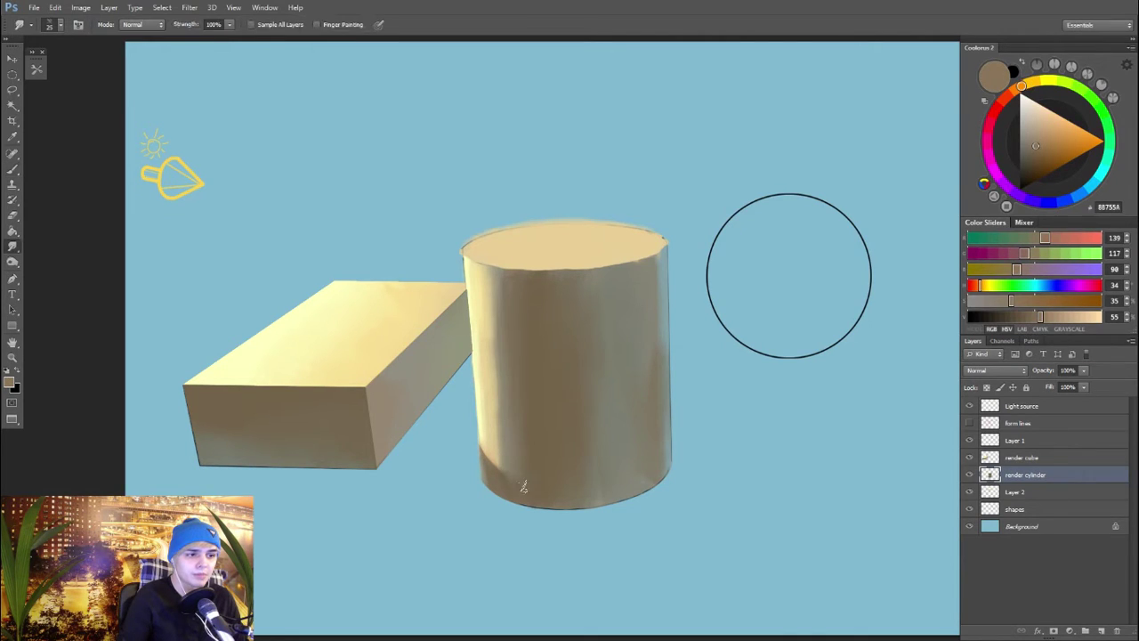
pyautogui.press('b')
pyautogui.keyDown('alt'); pyautogui.click(497, 481); pyautogui.keyUp('alt')
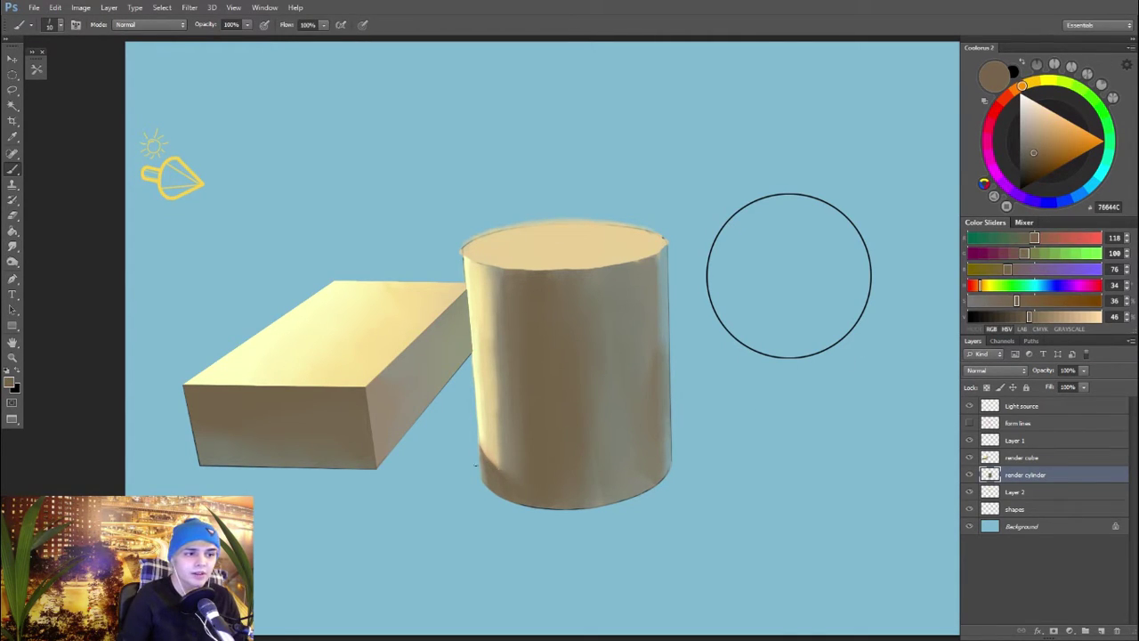
pyautogui.keyDown('alt'); pyautogui.click(481, 449); pyautogui.keyUp('alt')
pyautogui.keyDown('alt'); pyautogui.click(493, 466); pyautogui.keyUp('alt')
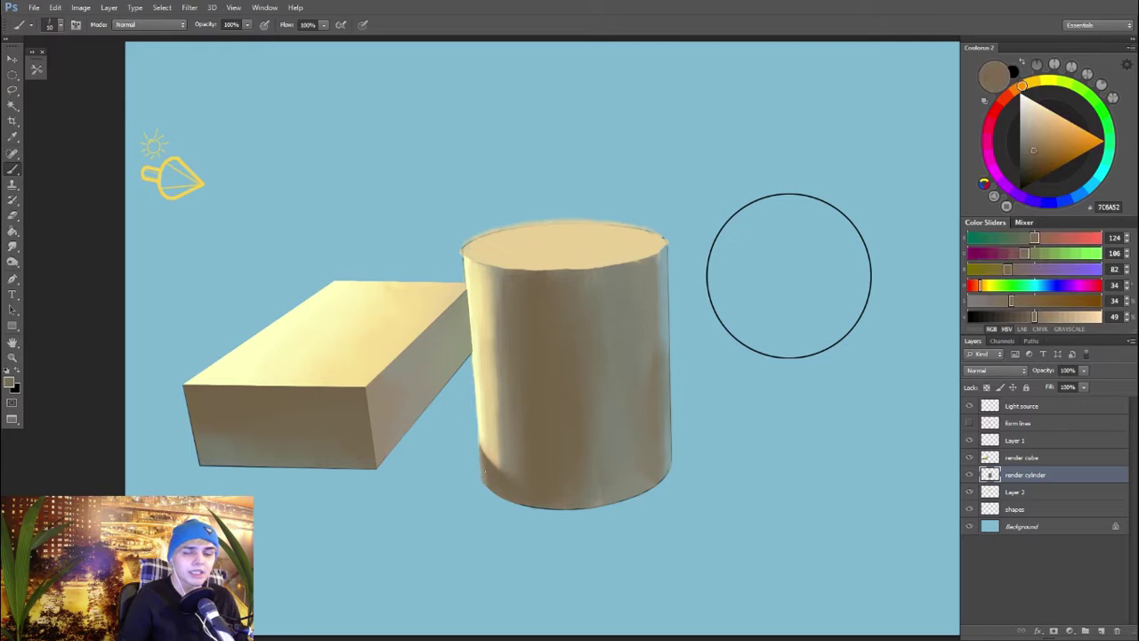
# Step: Erase the yellow spill outside the rear rim of the cylinder's top face on Layer 2
pyautogui.press('e')
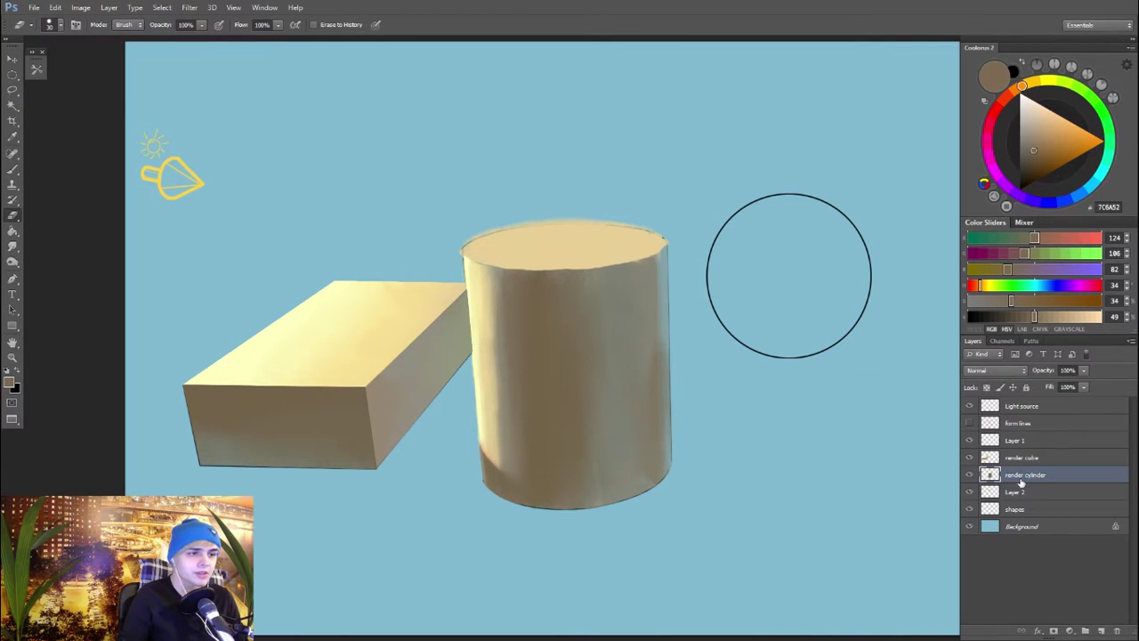
pyautogui.click(1020, 490)
pyautogui.moveTo(454, 250)
pyautogui.mouseDown()
pyautogui.moveTo(531, 210)
pyautogui.moveTo(614, 215)
pyautogui.moveTo(550, 229)
pyautogui.moveTo(563, 196)
pyautogui.moveTo(550, 212)
pyautogui.moveTo(658, 223)
pyautogui.mouseUp()
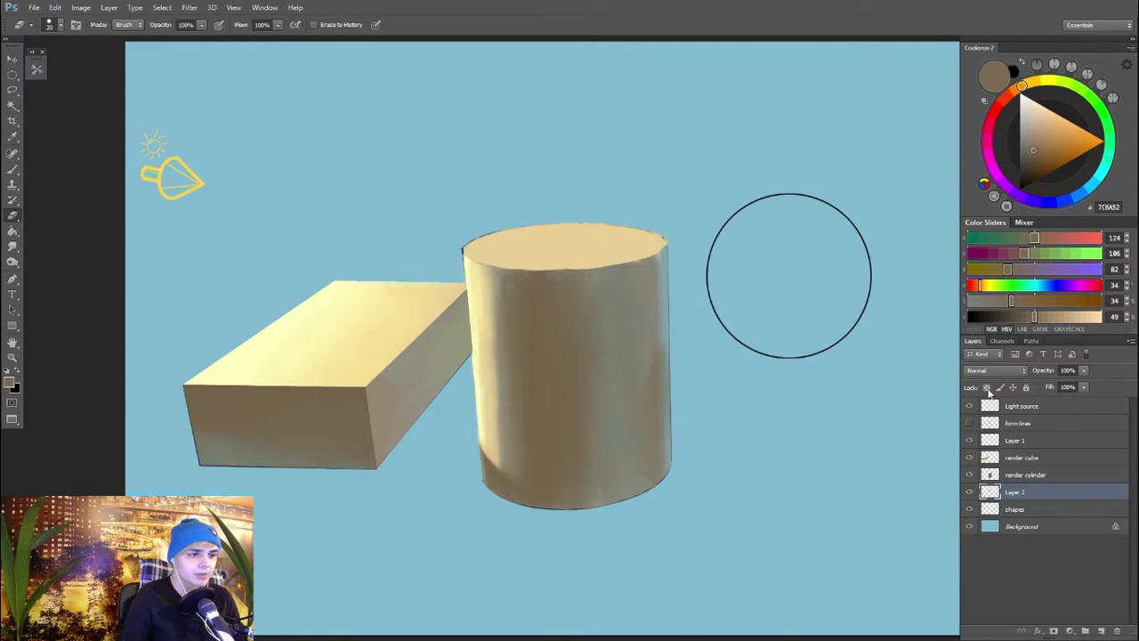
# Step: Lock Layer 2's transparent pixels and brighten the cylinder's top face with pale yellow FFFDBB and a brush up to size 300
pyautogui.click(986, 388)
pyautogui.press('b')
pyautogui.keyDown('alt'); pyautogui.click(407, 286); pyautogui.keyUp('alt')
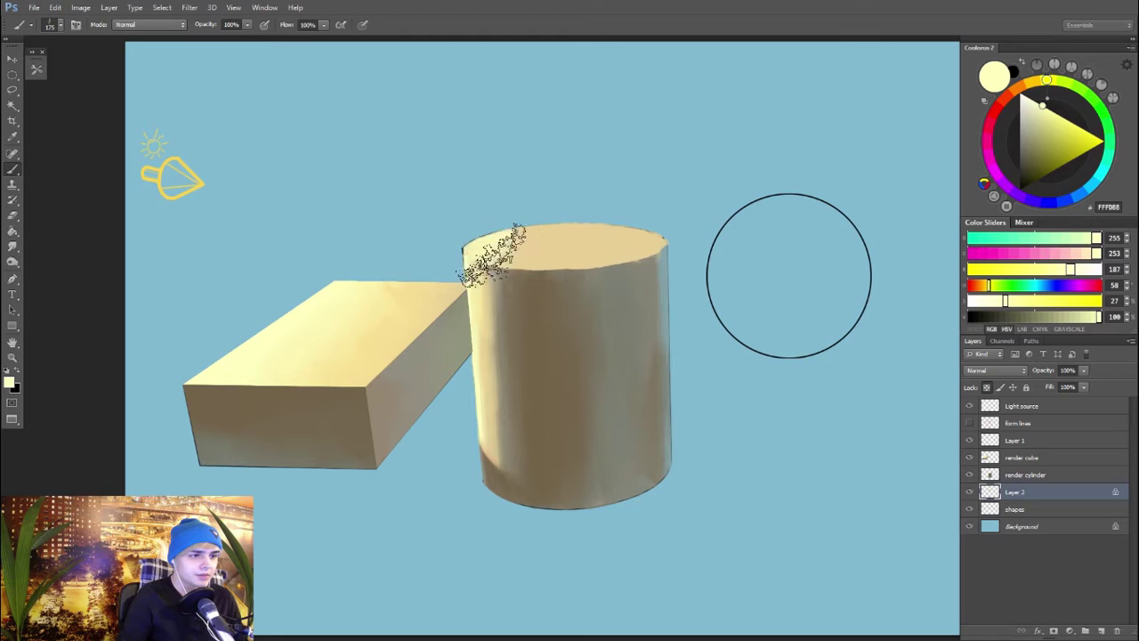
pyautogui.press(']')
pyautogui.press(']')
pyautogui.press(']')
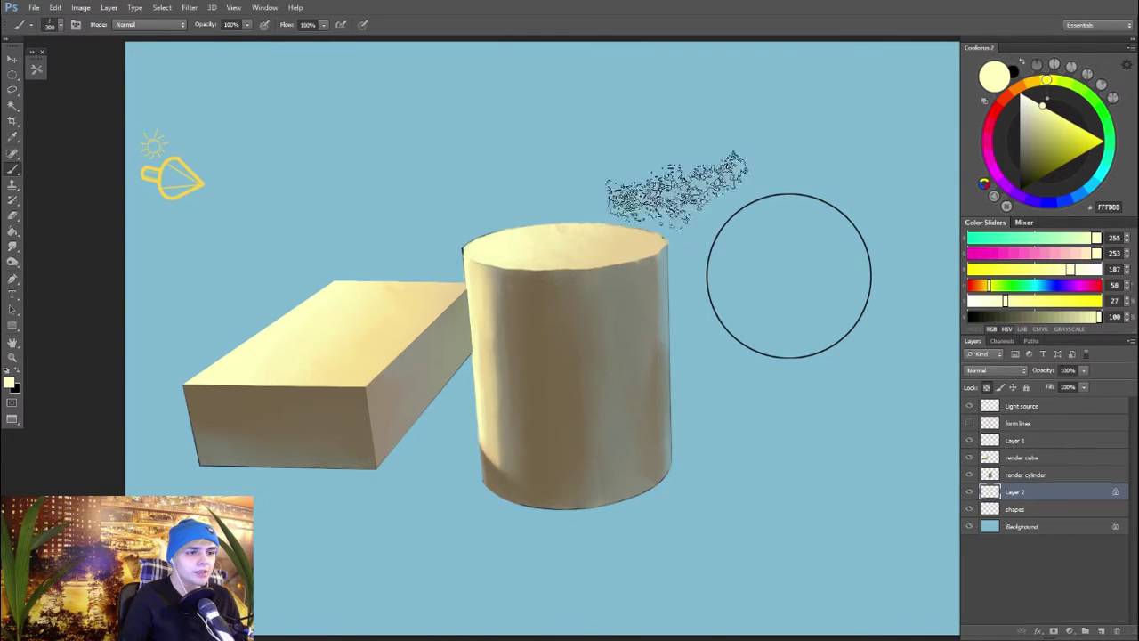
# Step: Blend the cylinder's top face with sampled yellows FFFEBD and FCE396, using a size 175 brush
pyautogui.keyDown('alt'); pyautogui.click(471, 270); pyautogui.keyUp('alt')
pyautogui.keyDown('alt'); pyautogui.click(338, 367); pyautogui.keyUp('alt')
pyautogui.press('[')
pyautogui.press('[')
pyautogui.press('[')
pyautogui.keyDown('alt'); pyautogui.click(240, 348); pyautogui.keyUp('alt')
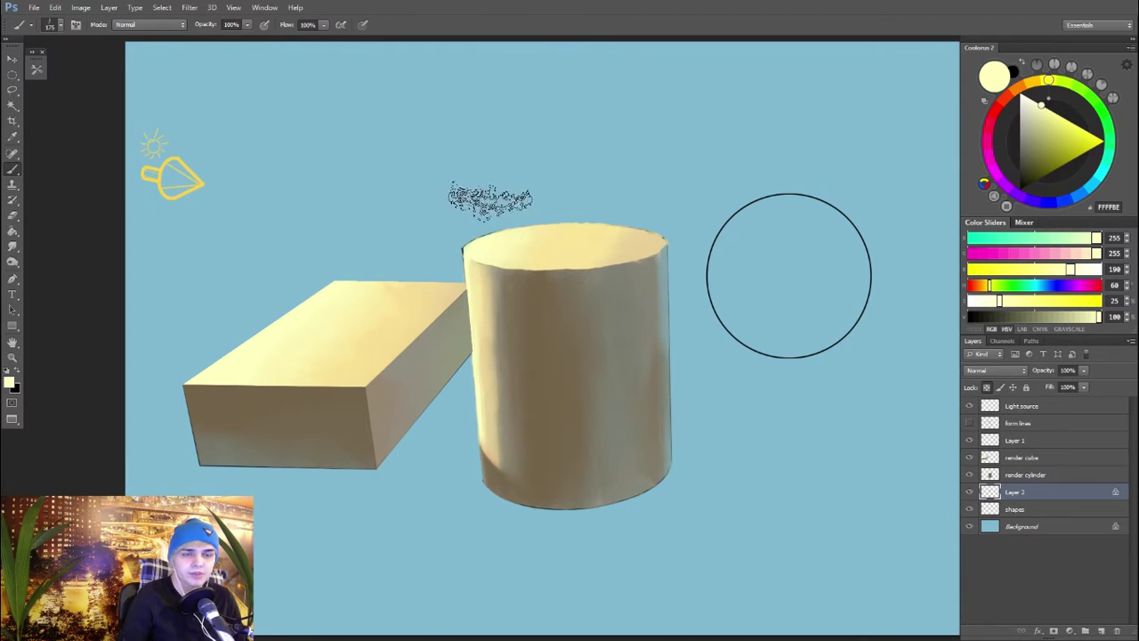
pyautogui.keyDown('alt'); pyautogui.click(258, 346); pyautogui.keyUp('alt')
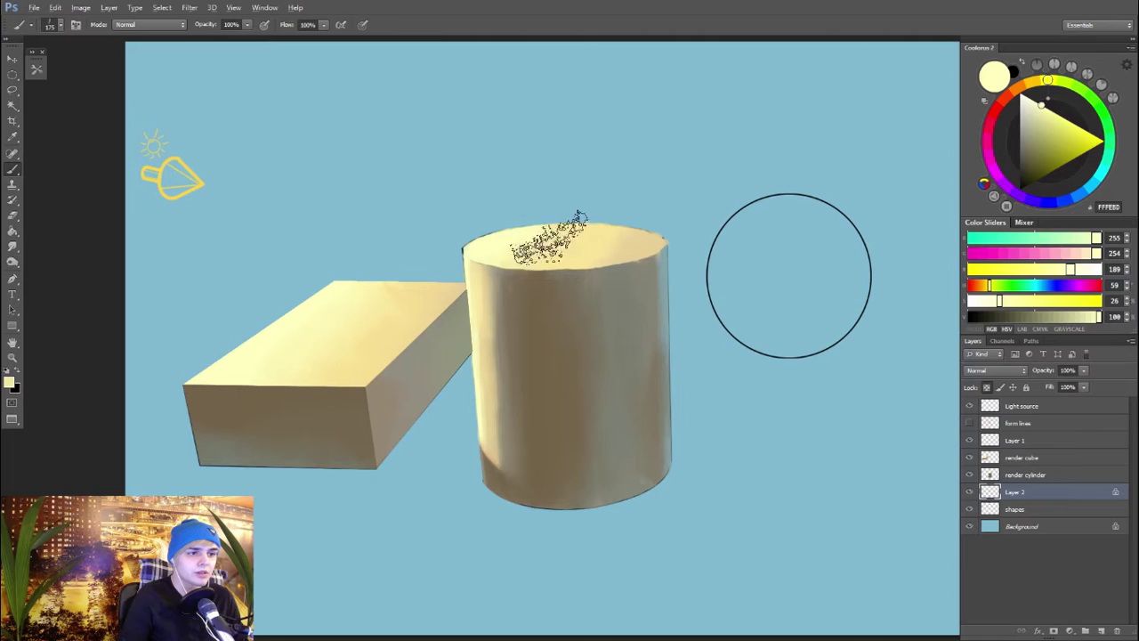
pyautogui.keyDown('alt'); pyautogui.click(534, 241); pyautogui.keyUp('alt')
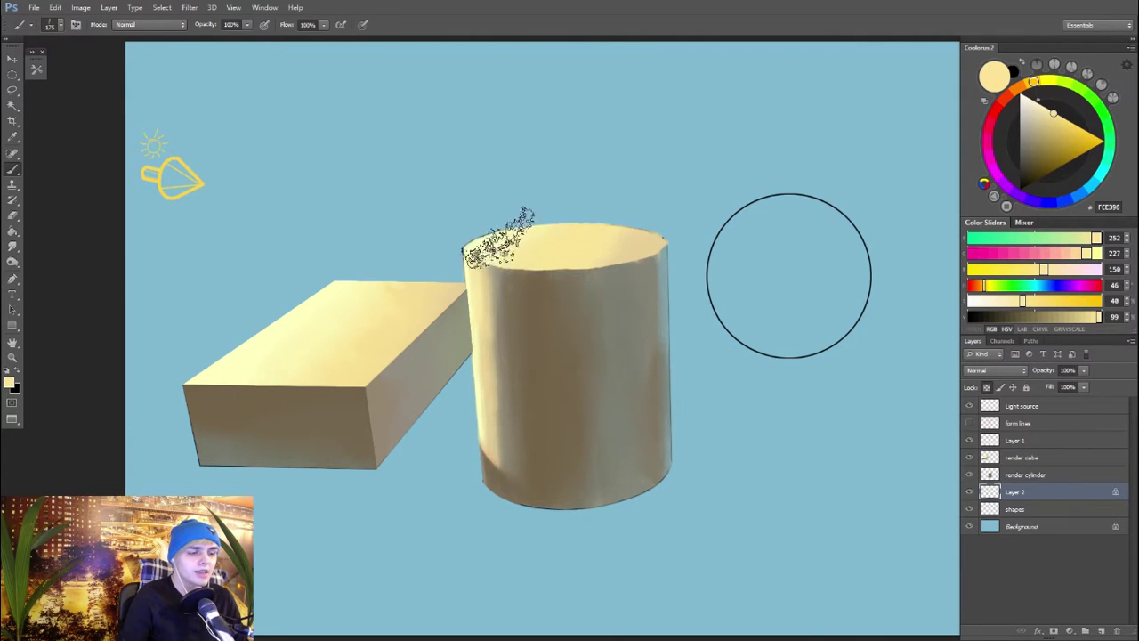
# Step: On the render cylinder layer, rework the lit left strip of the cylinder's side with colours sampled from that strip
pyautogui.click(1032, 475)
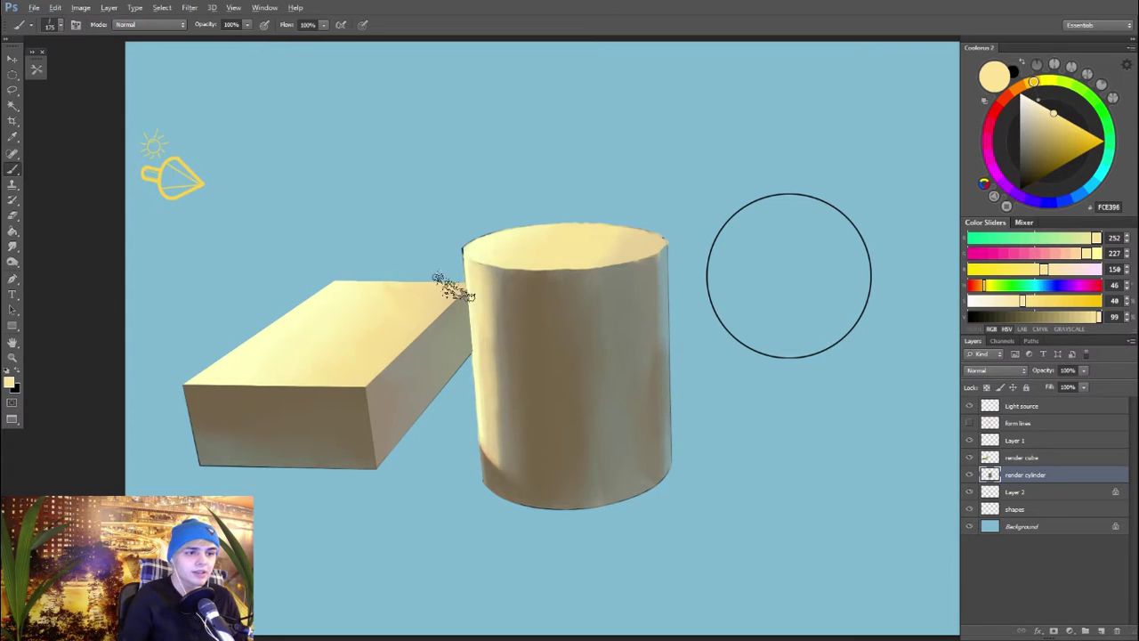
pyautogui.keyDown('alt'); pyautogui.click(464, 260); pyautogui.keyUp('alt')
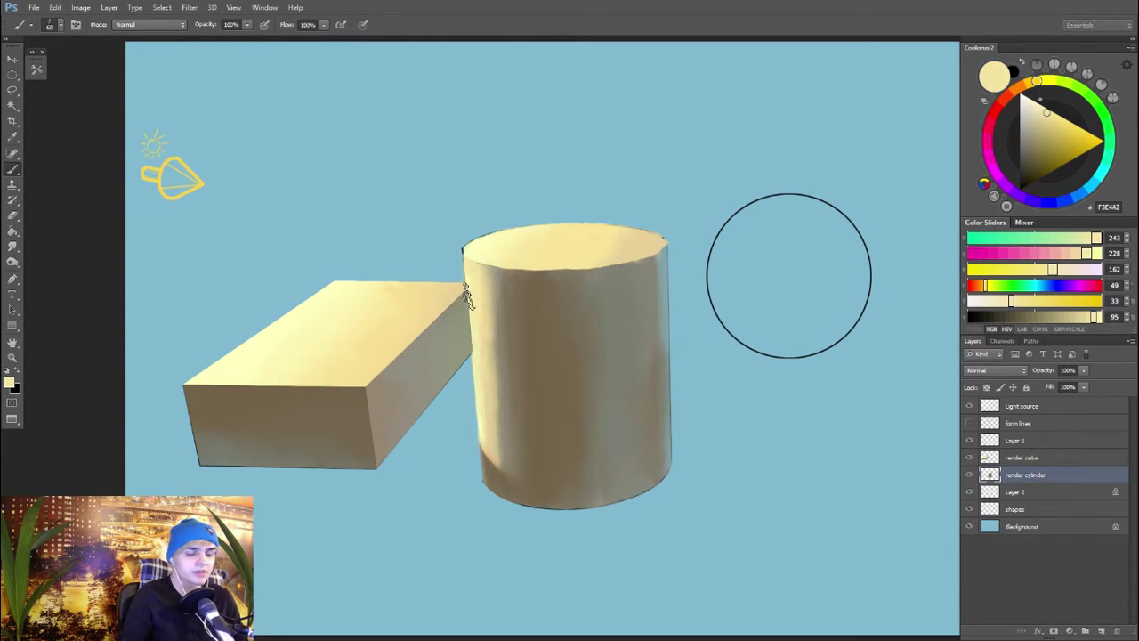
pyautogui.keyDown('alt'); pyautogui.click(477, 283); pyautogui.keyUp('alt')
pyautogui.keyDown('alt'); pyautogui.click(489, 275); pyautogui.keyUp('alt')
pyautogui.moveTo(491, 342); pyautogui.dragTo(488, 391)
# Step: Soften the upper transition from the lit strip to the shadow with sampled tones such as B1A283 and a size 45 brush
pyautogui.keyDown('alt'); pyautogui.click(494, 281); pyautogui.keyUp('alt')
pyautogui.press('[')
pyautogui.press('[')
pyautogui.press('[')
pyautogui.press('[')
pyautogui.press('[')
pyautogui.moveTo(491, 301); pyautogui.dragTo(492, 359)
pyautogui.keyDown('alt'); pyautogui.click(498, 308); pyautogui.keyUp('alt')
pyautogui.keyDown('alt'); pyautogui.click(493, 297); pyautogui.keyUp('alt')
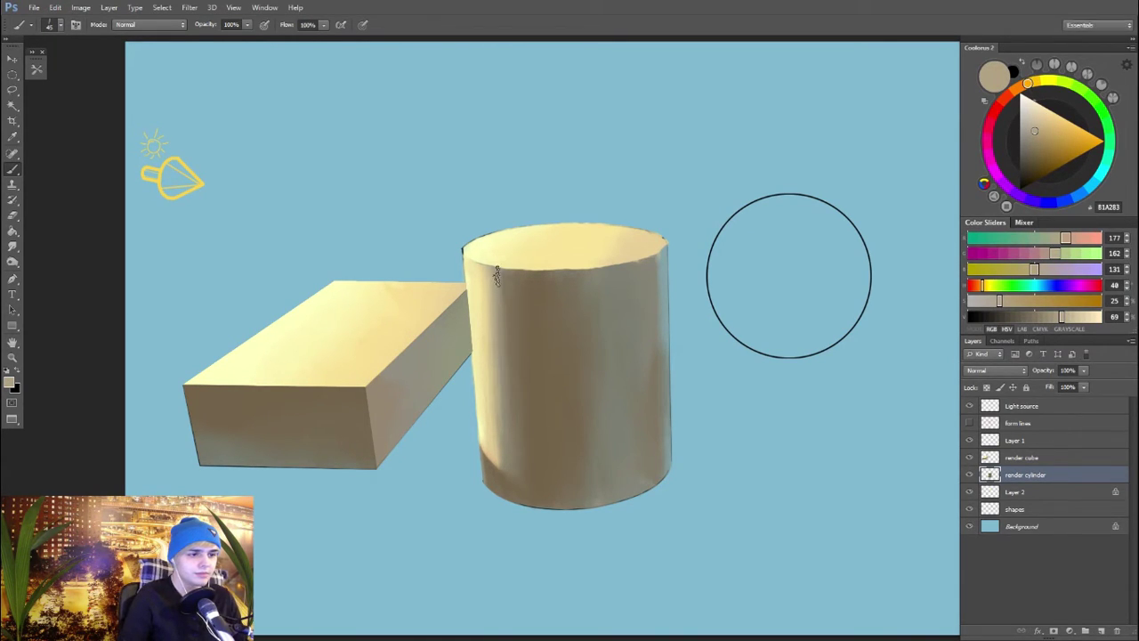
# Step: On Layer 2, tone the right part of the cylinder's top face with sampled EDD096 and a size 200 brush
pyautogui.click(1023, 458)
pyautogui.keyDown('alt'); pyautogui.click(592, 264); pyautogui.keyUp('alt')
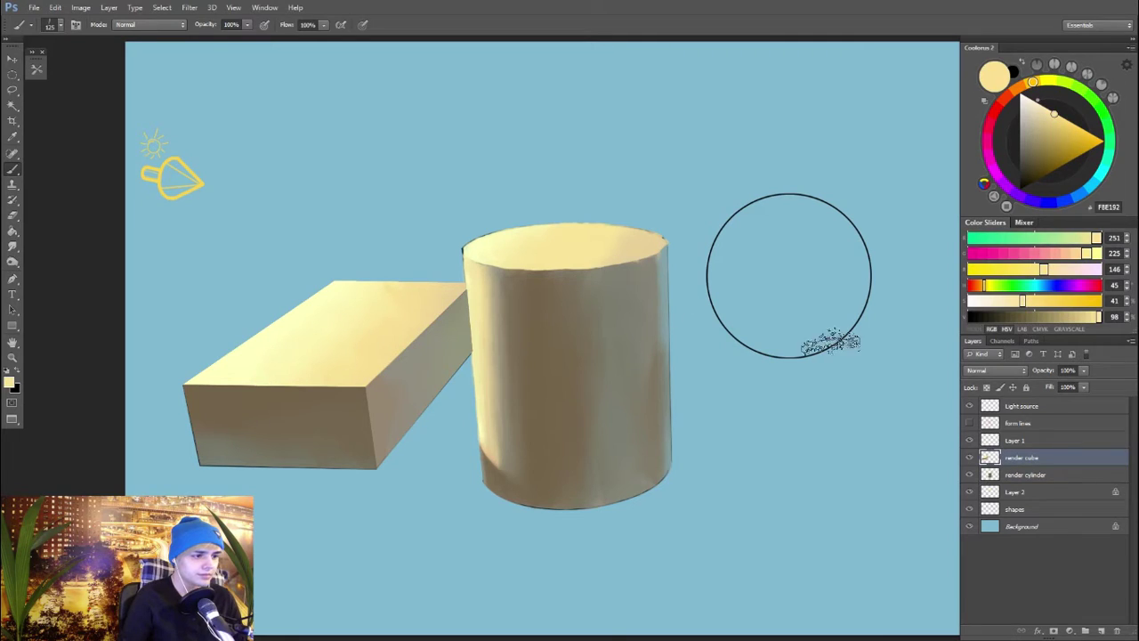
pyautogui.click(1010, 492)
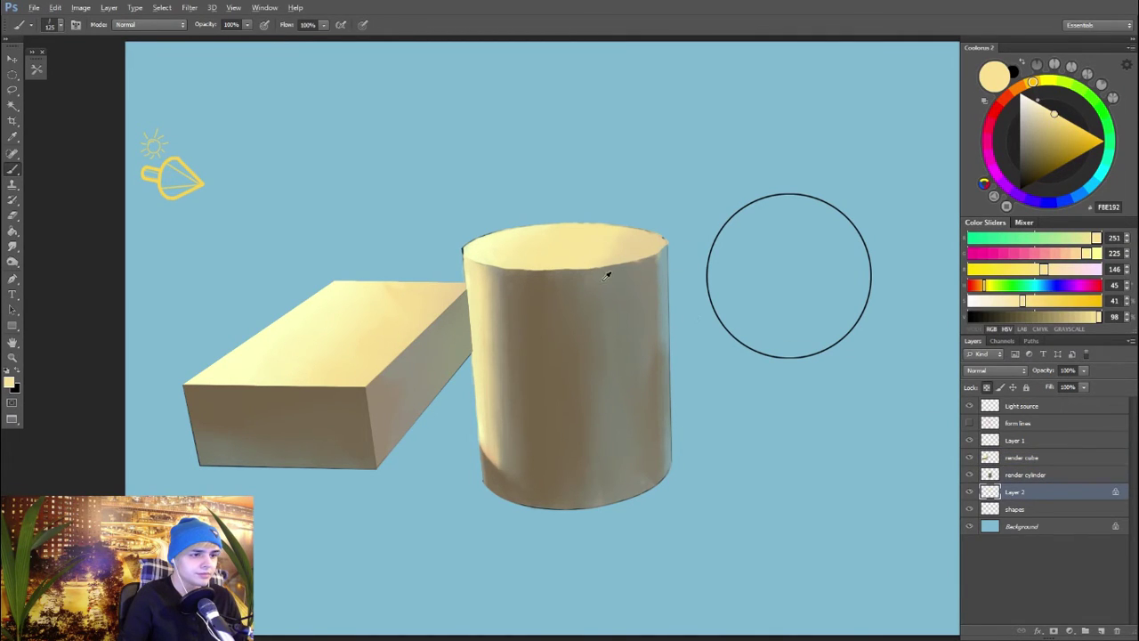
pyautogui.keyDown('alt'); pyautogui.click(631, 251); pyautogui.keyUp('alt')
pyautogui.press(']')
pyautogui.press(']')
pyautogui.press(']')
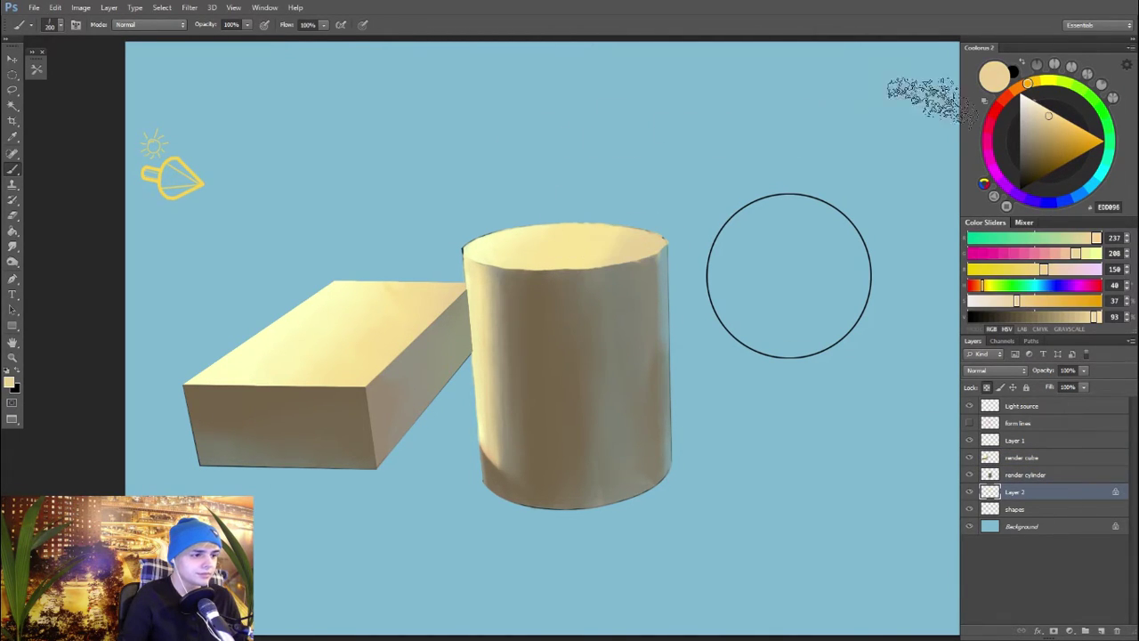
# Step: Merge Layer 2 with the render cylinder layer and check the merged layer by toggling its visibility
pyautogui.keyDown('shift'); pyautogui.click(1043, 478); pyautogui.keyUp('shift')
pyautogui.hotkey('ctrl', 'e')
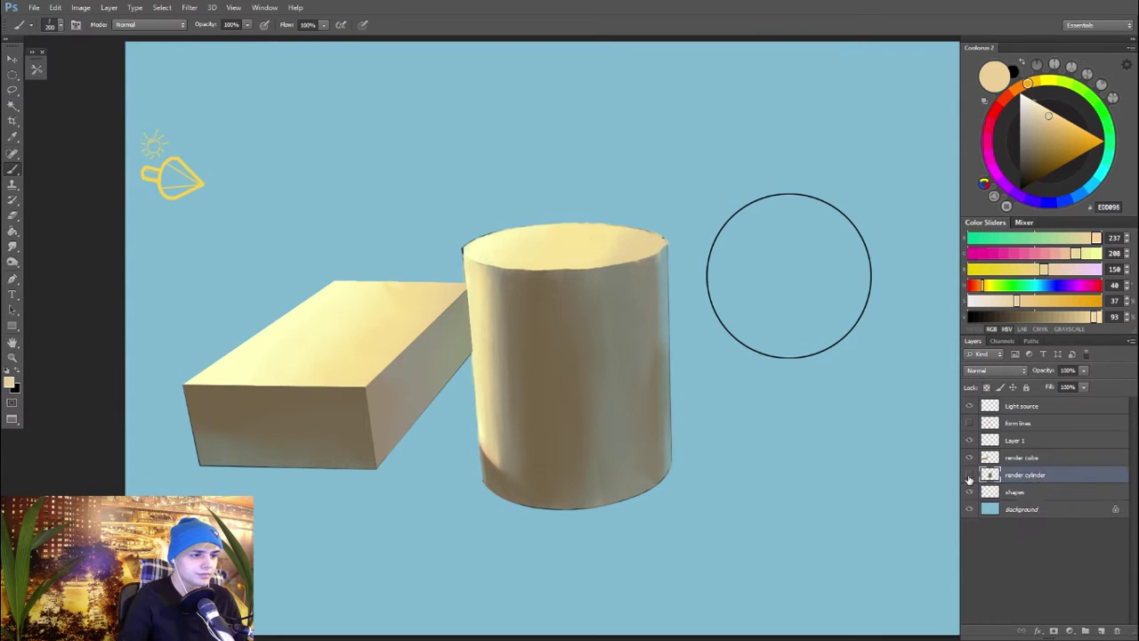
pyautogui.click(969, 476)
pyautogui.click(969, 476)
# Step: Compare the shaded box and cylinder with and without the red form lines
pyautogui.click(969, 422)
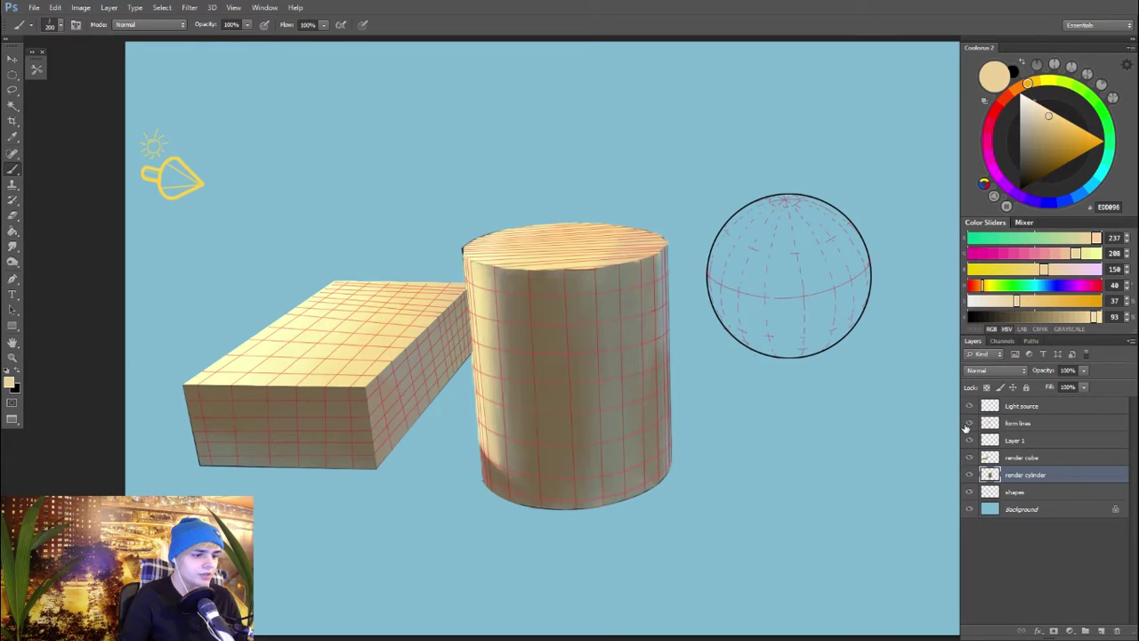
pyautogui.click(970, 423)
pyautogui.click(969, 423)
pyautogui.click(969, 423)
pyautogui.click(970, 458)
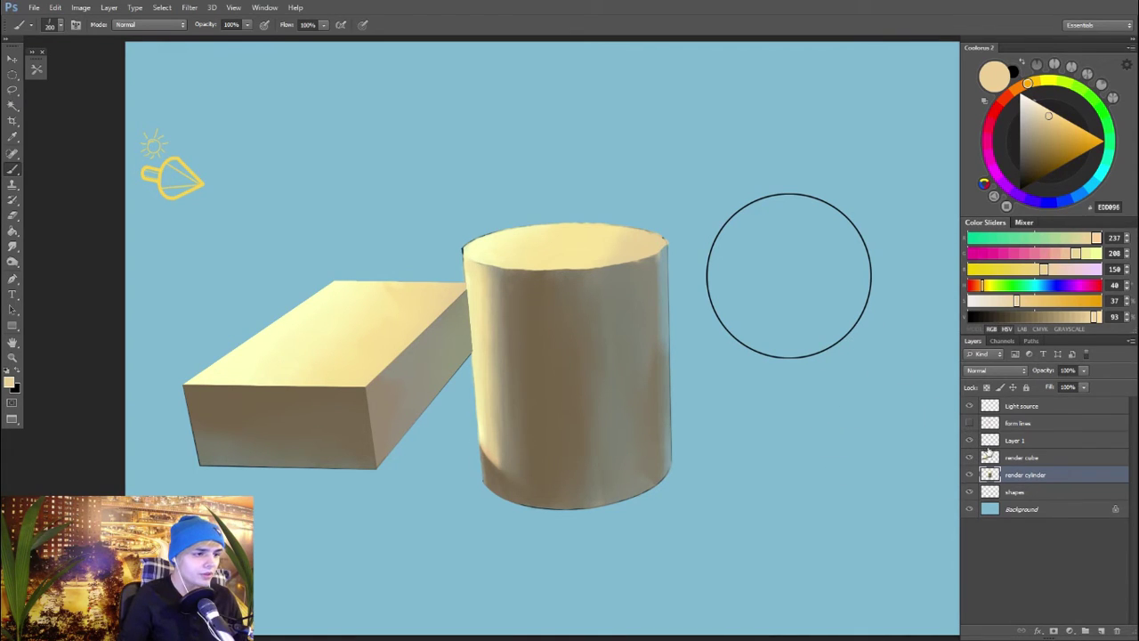
# Step: Show the form lines and add a new layer named "render circle" beneath the render cylinder layer
pyautogui.click(969, 423)
pyautogui.keyDown('ctrl'); pyautogui.click(1101, 630); pyautogui.keyUp('ctrl')
pyautogui.doubleClick(1023, 493)
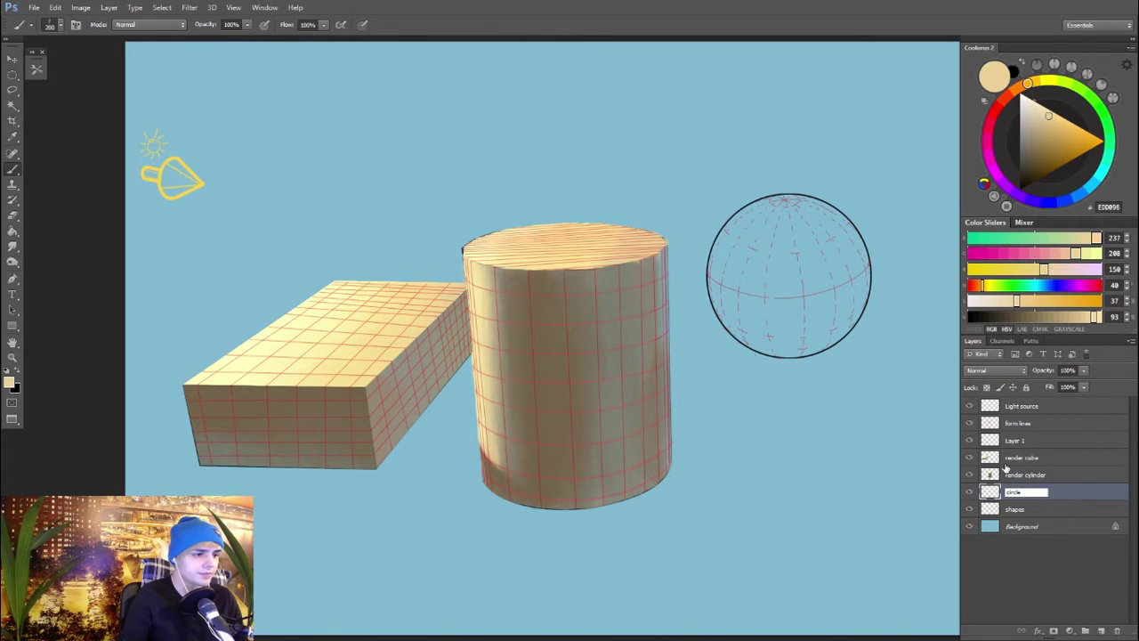
pyautogui.write('rencer circle')
pyautogui.press('Return')
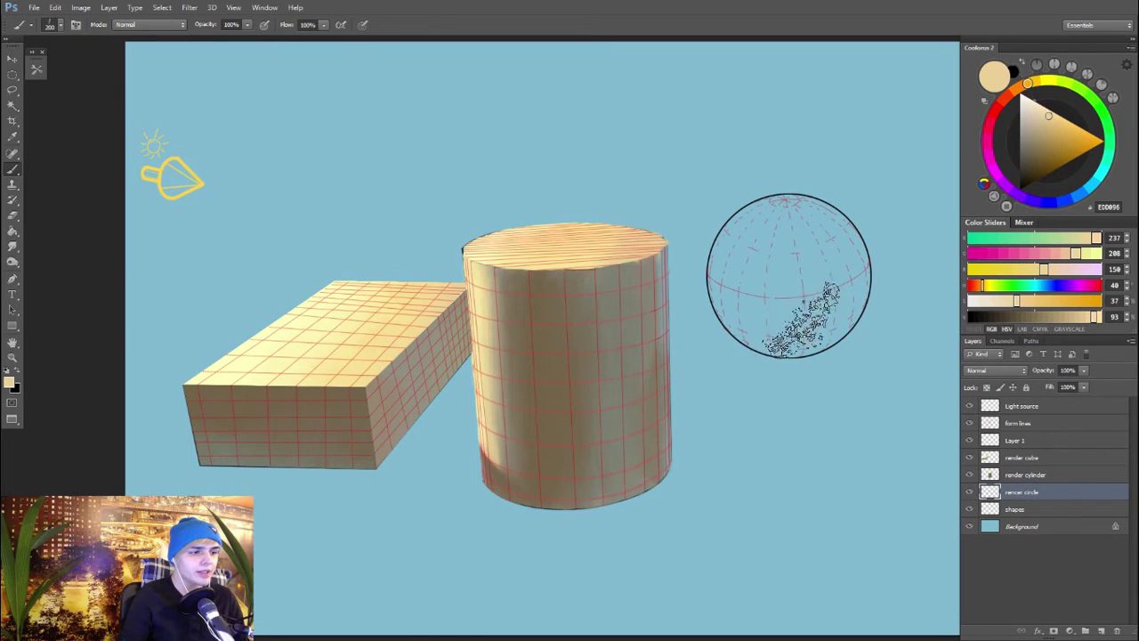
# Step: Choose a hard round brush, enlarge it and sample pale yellow FFFEBD from the box's lit top face
pyautogui.rightClick(801, 308)
pyautogui.click(870, 487)
pyautogui.click(863, 467)
pyautogui.click(783, 274)
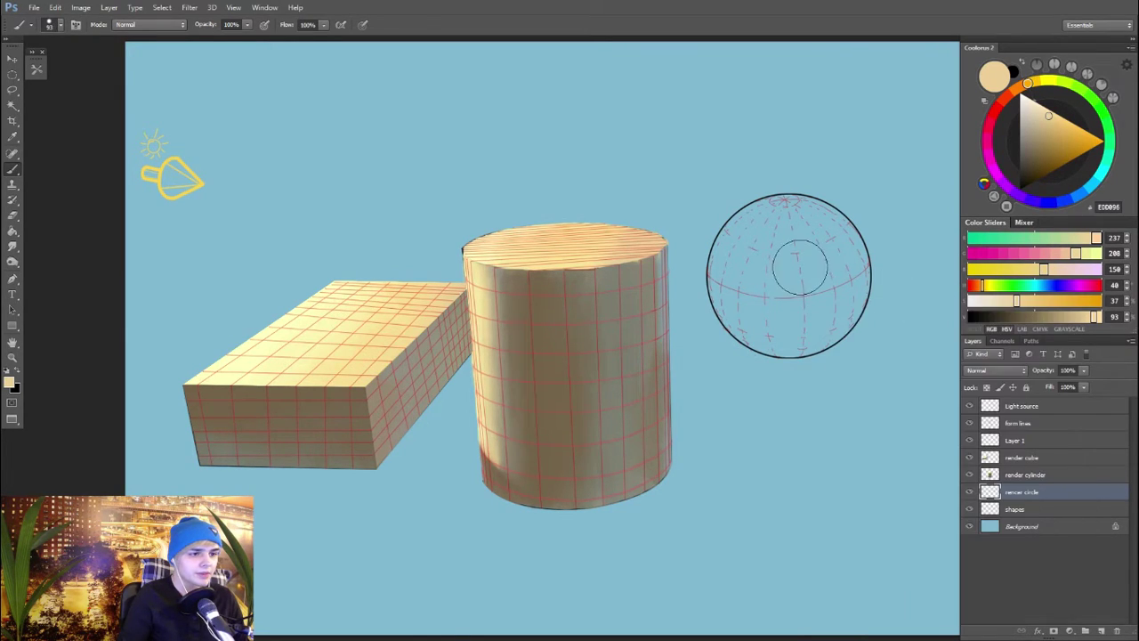
pyautogui.press(']')
pyautogui.press(']')
pyautogui.press(']')
pyautogui.press(']')
pyautogui.keyDown('alt'); pyautogui.click(329, 286); pyautogui.keyUp('alt')
# Step: Try to fill the sphere with pale yellow FFFEBD using a size 150 hard round brush, and undo it
pyautogui.press(']')
pyautogui.press(']')
pyautogui.hotkey('ctrl', 'z')
pyautogui.press('[')
pyautogui.press('[')
pyautogui.press('[')
pyautogui.moveTo(801, 275)
pyautogui.mouseDown()
pyautogui.moveTo(771, 256)
pyautogui.moveTo(781, 293)
pyautogui.moveTo(774, 250)
pyautogui.mouseUp()
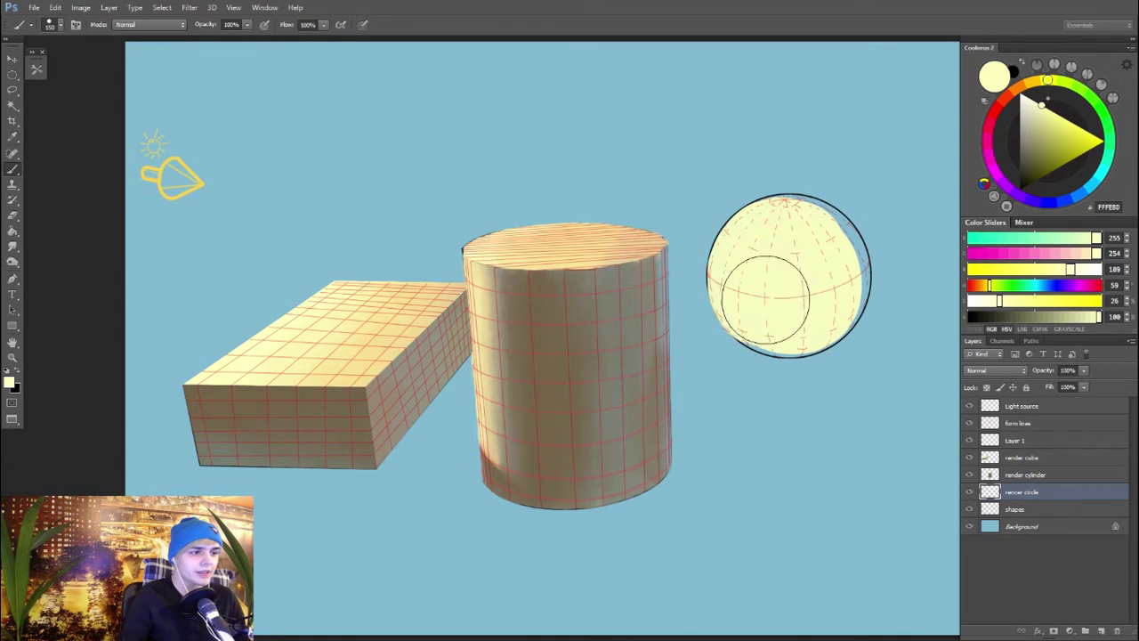
pyautogui.hotkey('ctrl', 'z')
# Step: Try to cover the whole sphere with a size 250 brush in pale yellow FFFEBD, and undo it
pyautogui.press(']')
pyautogui.press(']')
pyautogui.press(']')
pyautogui.press(']')
pyautogui.press(']')
pyautogui.press(']')
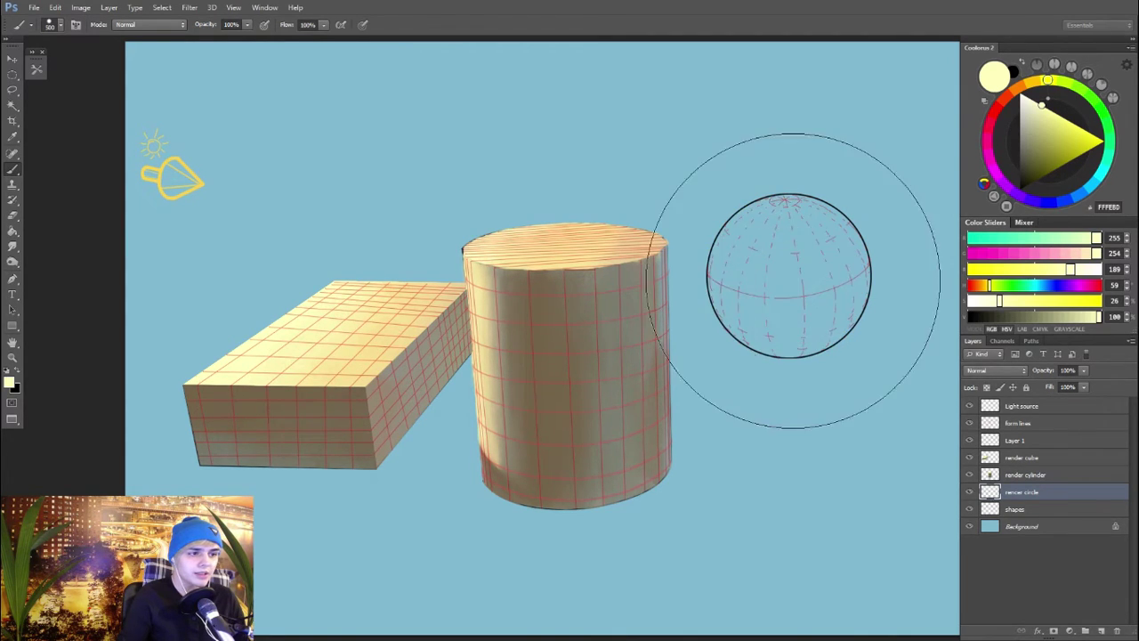
pyautogui.press('[')
pyautogui.press('[')
pyautogui.press('[')
pyautogui.click(788, 275)
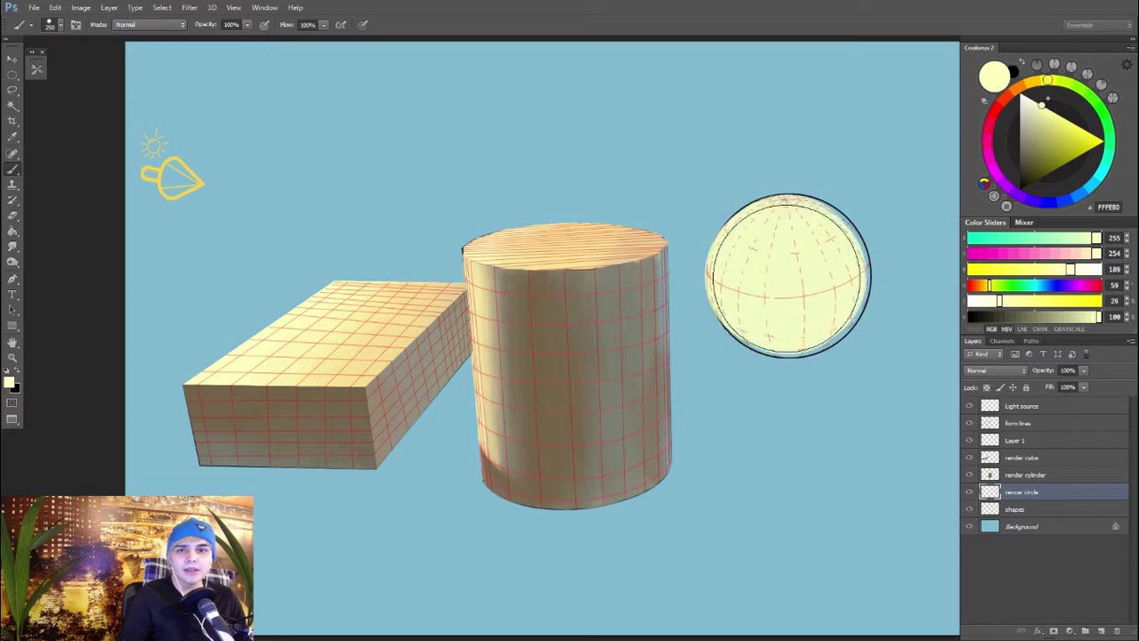
pyautogui.hotkey('ctrl', 'z')
# Step: Block in the sphere within its outline with pale yellow FFFEBD and a size 175 brush
pyautogui.press('[')
pyautogui.press('[')
pyautogui.click(778, 258)
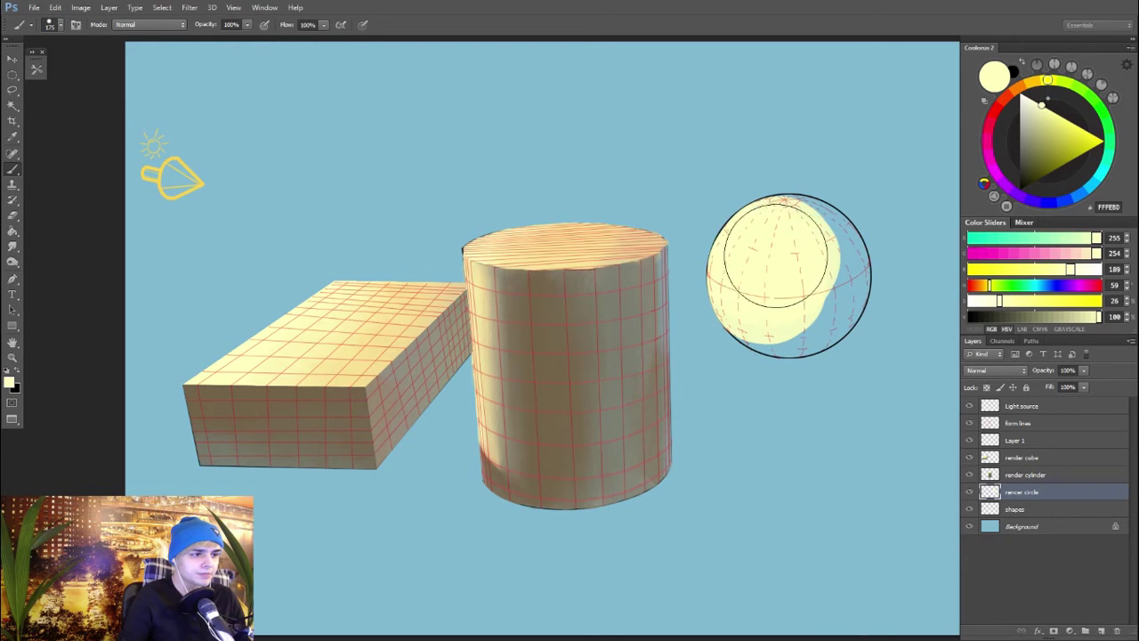
pyautogui.moveTo(798, 256)
pyautogui.mouseDown()
pyautogui.moveTo(842, 285)
pyautogui.moveTo(831, 307)
pyautogui.moveTo(784, 297)
pyautogui.mouseUp()
# Step: Switch to a smaller hard round brush and fill the sphere out to its outline, reducing the brush to size 45
pyautogui.rightClick(806, 270)
pyautogui.doubleClick(876, 430)
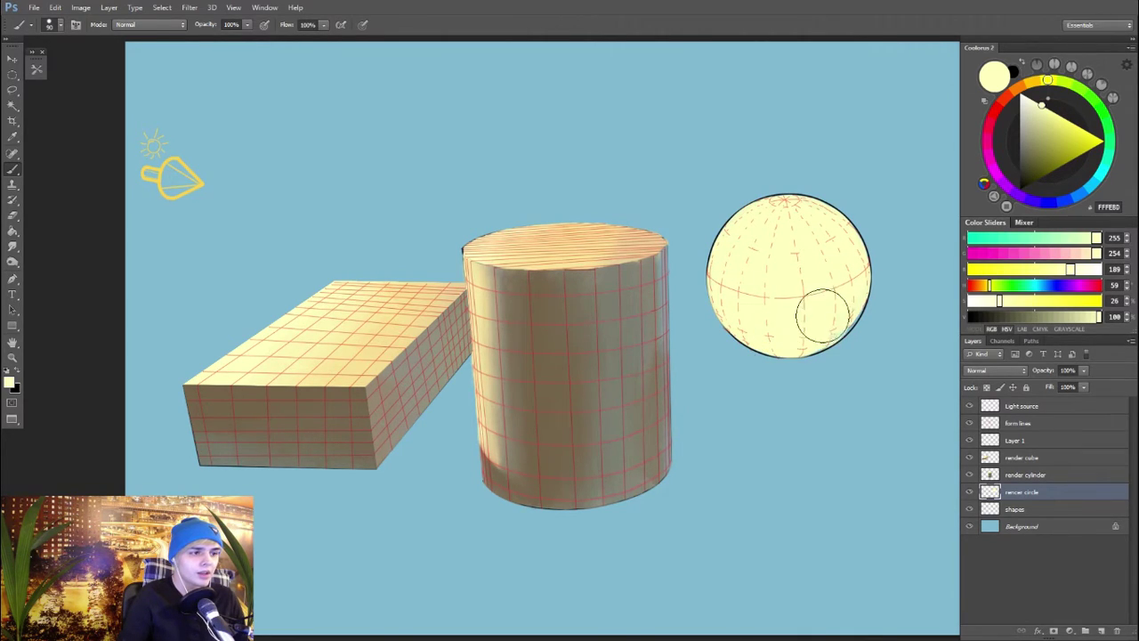
pyautogui.press('[')
pyautogui.press('[')
pyautogui.press('[')
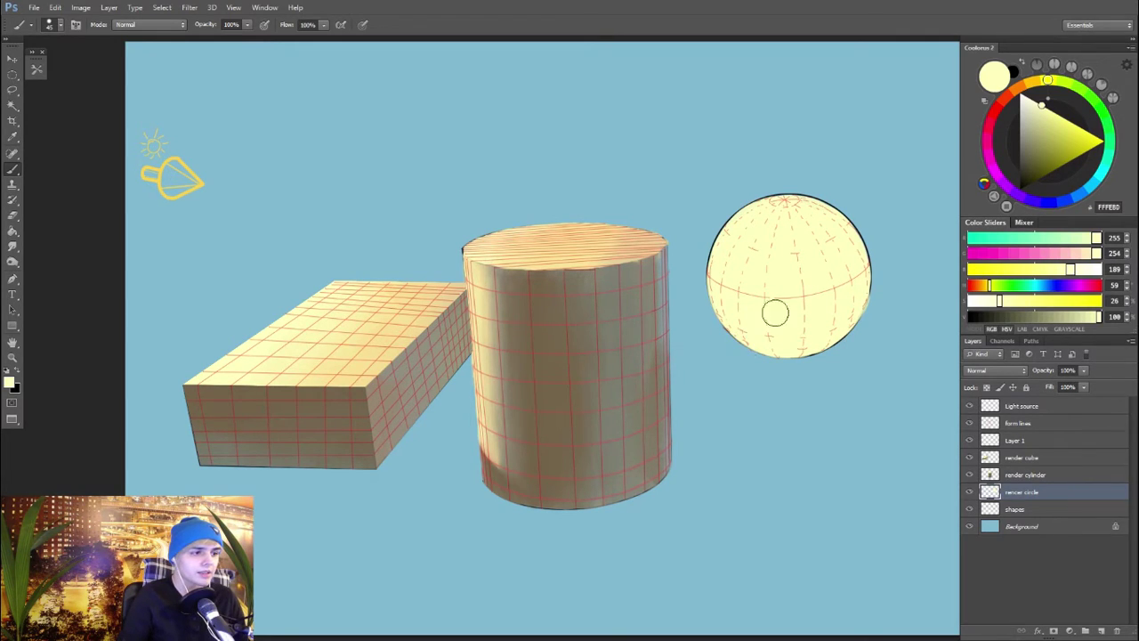
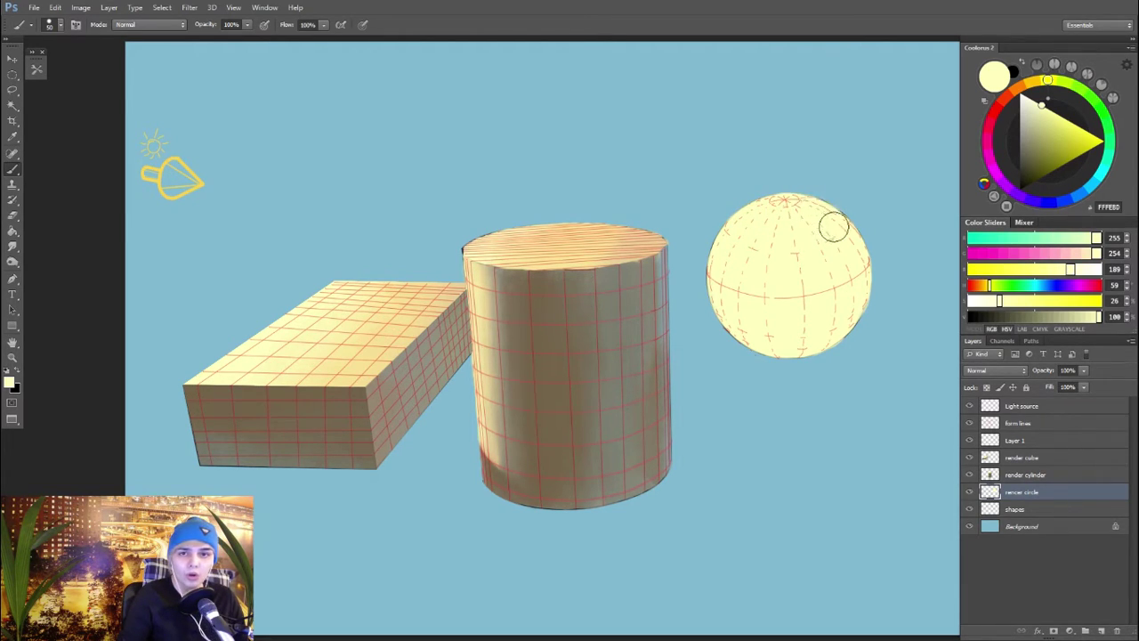
# Step: Lower the opacity of the shapes layer to about 26%
pyautogui.click(1023, 510)
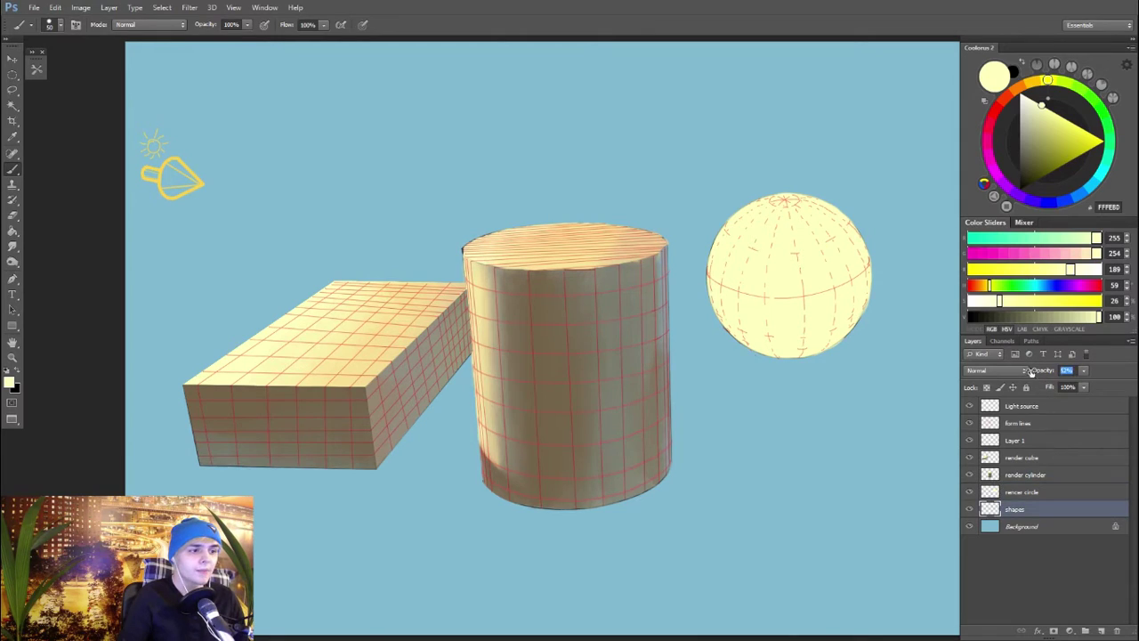
pyautogui.moveTo(1037, 372); pyautogui.dragTo(1044, 373)
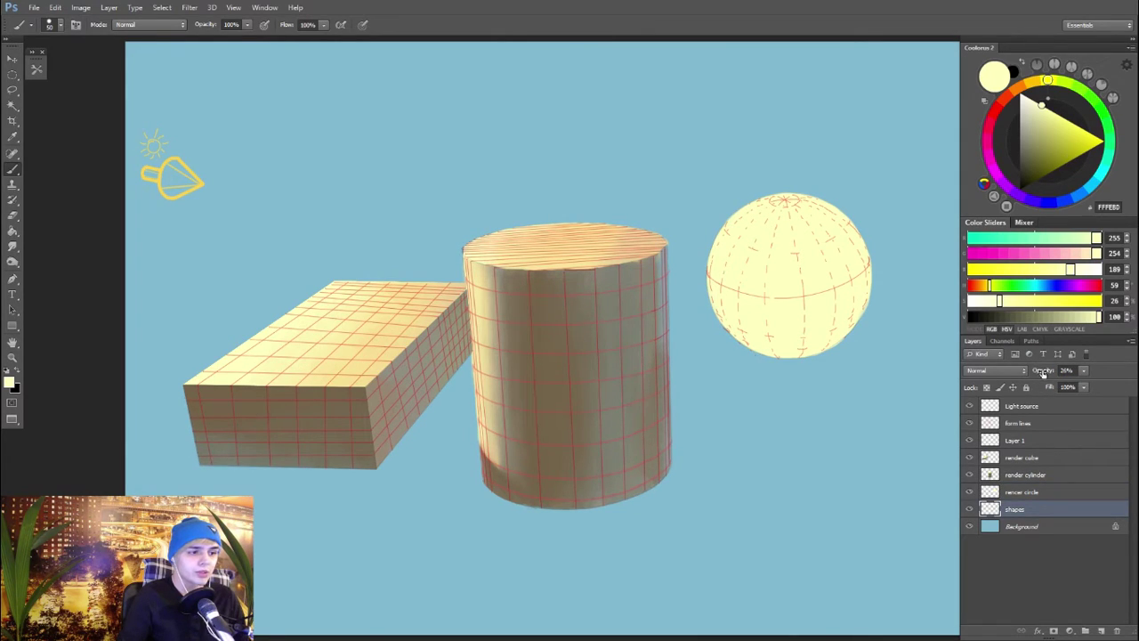
# Step: Lock the render circle layer's transparent pixels and choose the textured size 90 brush
pyautogui.click(1040, 493)
pyautogui.click(987, 387)
pyautogui.rightClick(598, 346)
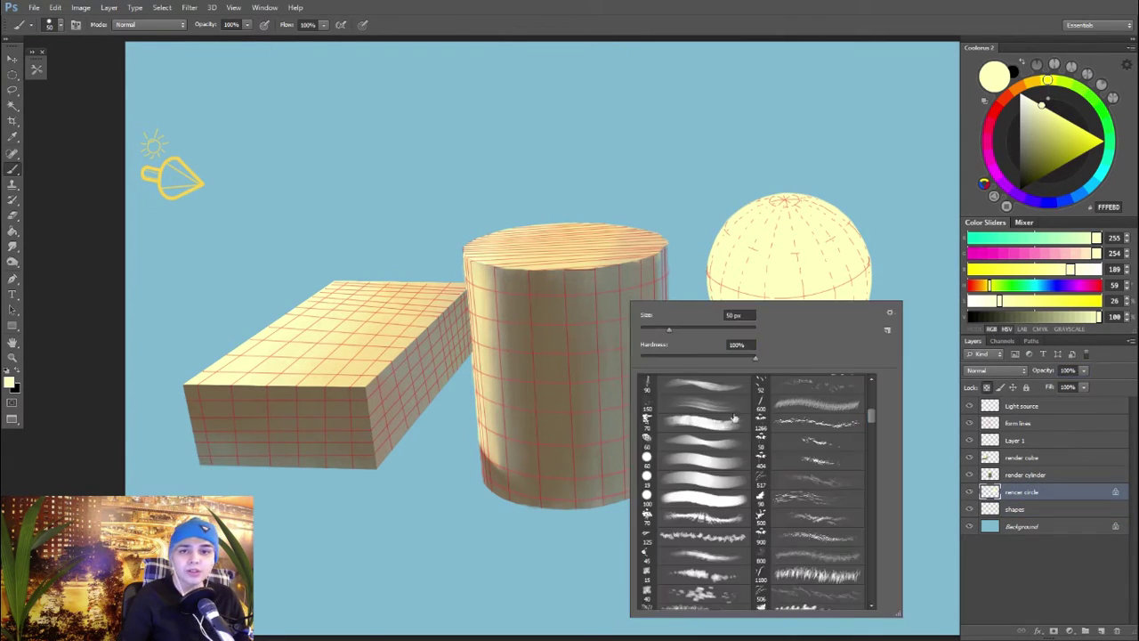
pyautogui.click(699, 384)
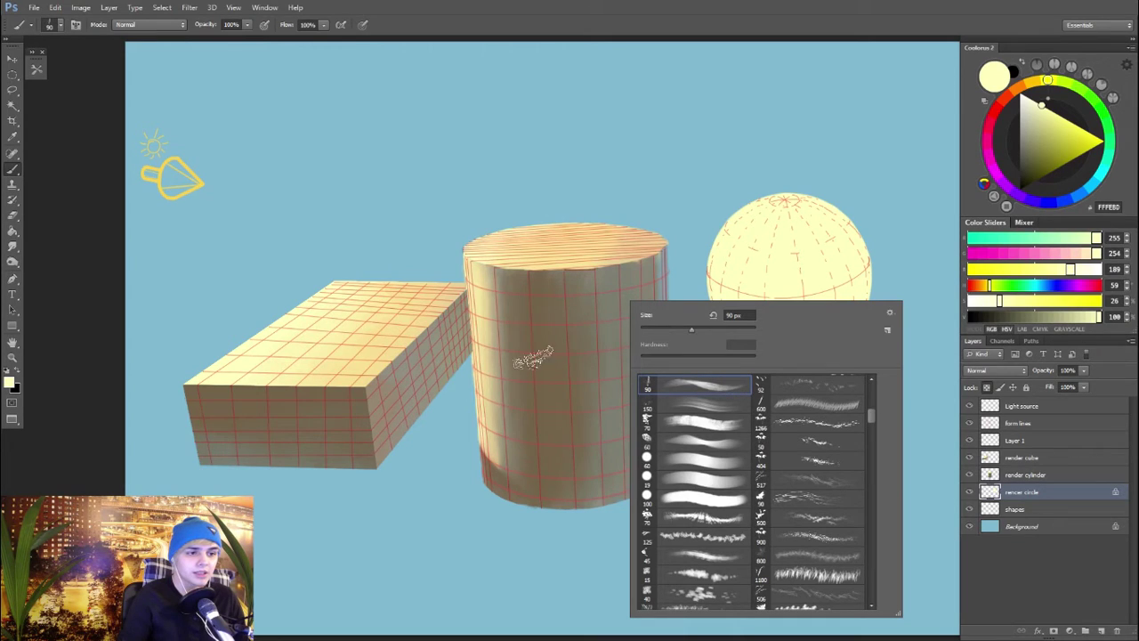
# Step: Sample shadow brown 75644C from the box and mark the shadow edges at the sphere's top and left side with a size 20 brush
pyautogui.keyDown('alt'); pyautogui.click(340, 391); pyautogui.keyUp('alt')
pyautogui.press('[')
pyautogui.press('[')
pyautogui.press('[')
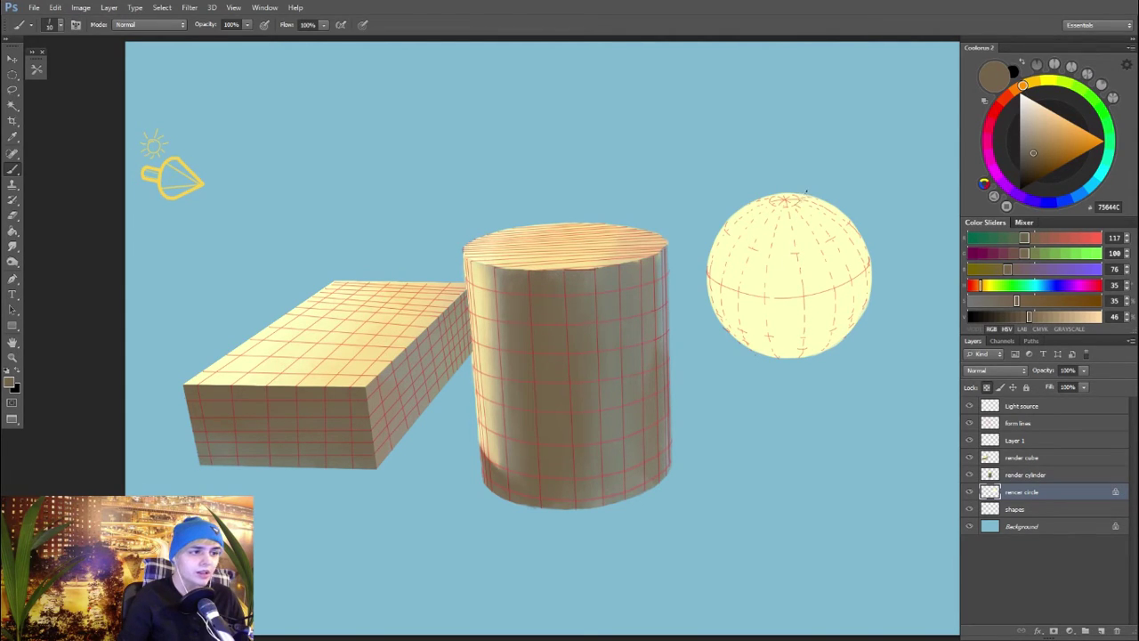
pyautogui.moveTo(807, 197); pyautogui.dragTo(782, 267)
pyautogui.hotkey('ctrl', 'z')
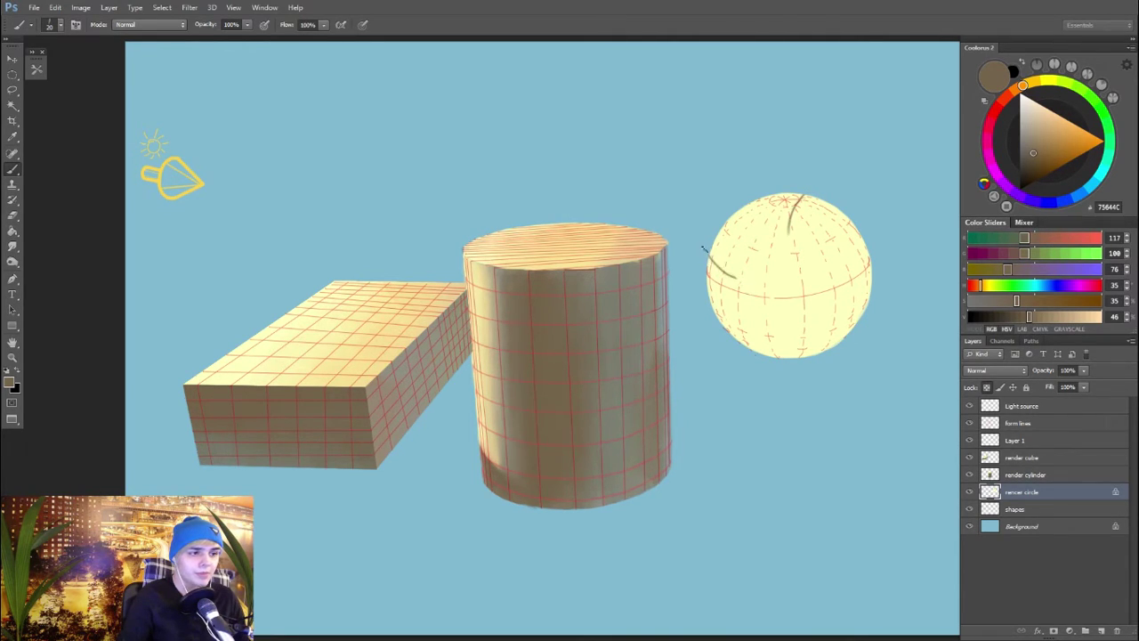
pyautogui.moveTo(706, 253); pyautogui.dragTo(742, 284)
# Step: Sample brown 857659 and extend both shadow edges until they meet in a point near the sphere's centre
pyautogui.press('[')
pyautogui.press('[')
pyautogui.press('[')
pyautogui.press('[')
pyautogui.press(']')
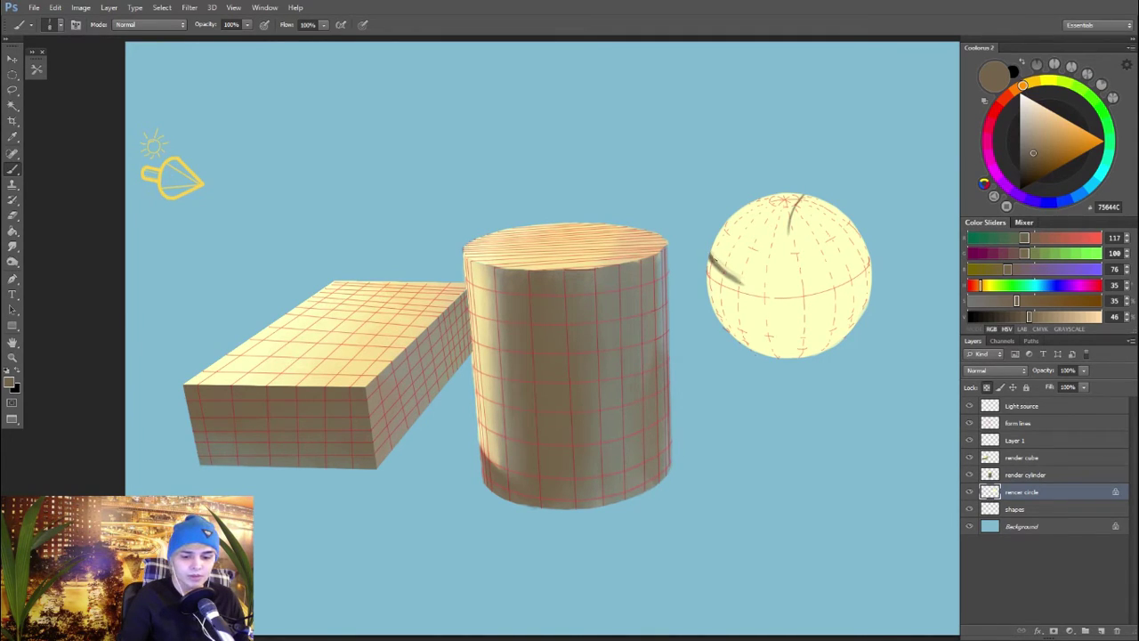
pyautogui.press(']')
pyautogui.press(']')
pyautogui.keyDown('alt'); pyautogui.click(720, 256); pyautogui.keyUp('alt')
pyautogui.keyDown('alt'); pyautogui.click(714, 259); pyautogui.keyUp('alt')
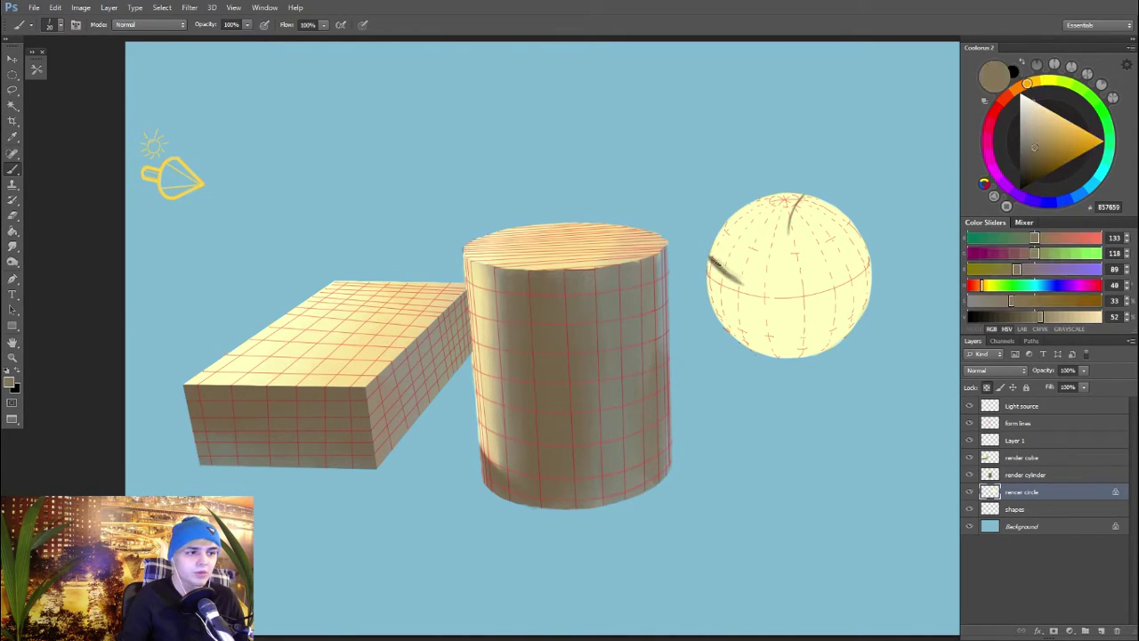
pyautogui.moveTo(718, 259); pyautogui.dragTo(771, 297)
pyautogui.press(']')
pyautogui.press(']')
pyautogui.moveTo(792, 206); pyautogui.dragTo(781, 297)
pyautogui.hotkey('ctrl', 'z')
pyautogui.moveTo(722, 272)
pyautogui.mouseDown()
pyautogui.moveTo(769, 295)
pyautogui.moveTo(755, 284)
pyautogui.moveTo(713, 299)
pyautogui.moveTo(767, 305)
pyautogui.moveTo(734, 330)
pyautogui.moveTo(756, 330)
pyautogui.moveTo(792, 313)
pyautogui.mouseUp()
# Step: Fill the sphere outside the lit wedge with brown 857659 using a larger brush and clean up the wedge's edge
pyautogui.press(']')
pyautogui.press(']')
pyautogui.press(']')
pyautogui.press(']')
pyautogui.press(']')
pyautogui.moveTo(824, 219)
pyautogui.mouseDown()
pyautogui.moveTo(808, 302)
pyautogui.moveTo(793, 292)
pyautogui.mouseUp()
pyautogui.hotkey('ctrl', 'z')
pyautogui.moveTo(820, 240)
pyautogui.mouseDown()
pyautogui.moveTo(811, 266)
pyautogui.moveTo(806, 247)
pyautogui.moveTo(835, 213)
pyautogui.moveTo(874, 240)
pyautogui.moveTo(774, 334)
pyautogui.mouseUp()
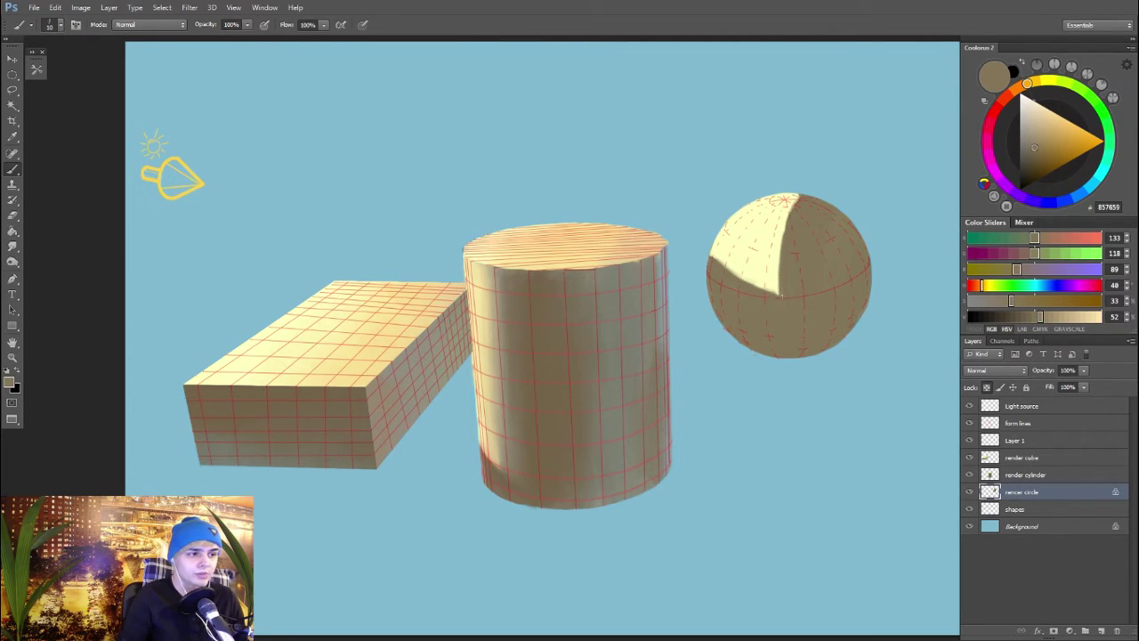
pyautogui.press('[')
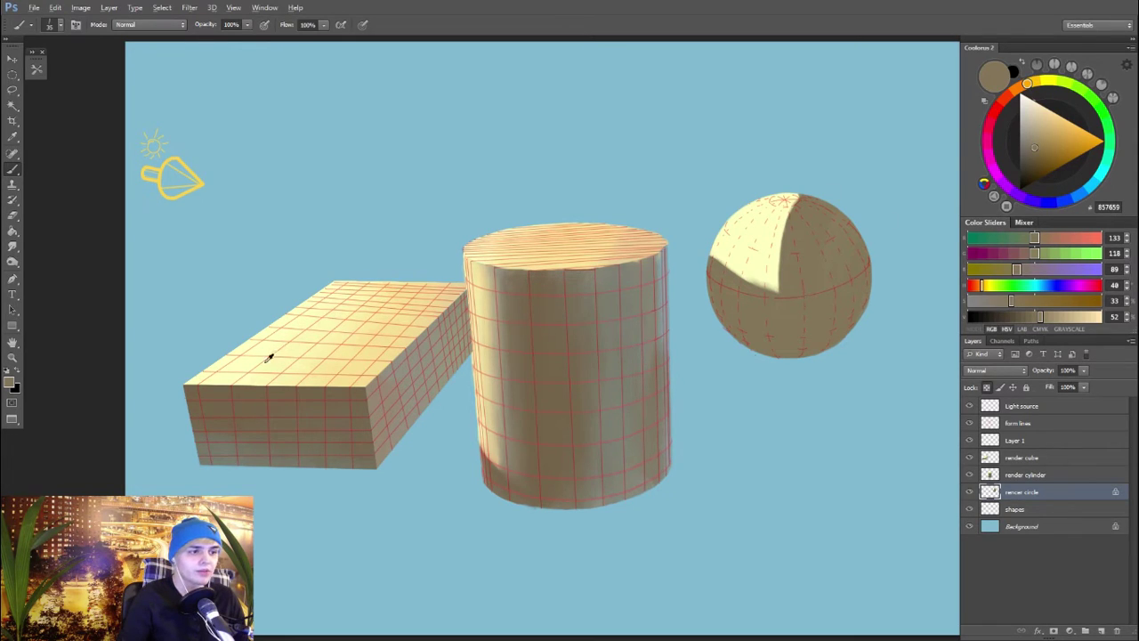
pyautogui.keyDown('alt'); pyautogui.click(466, 283); pyautogui.keyUp('alt')
pyautogui.press('w')
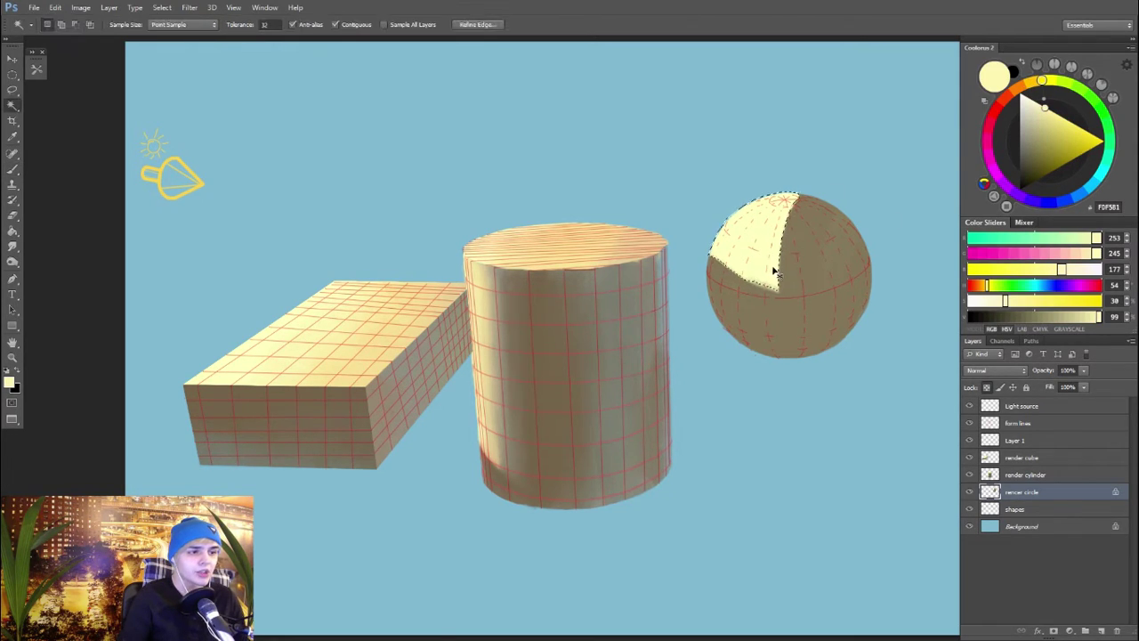
pyautogui.click(765, 241)
pyautogui.hotkey('ctrl', 'd')
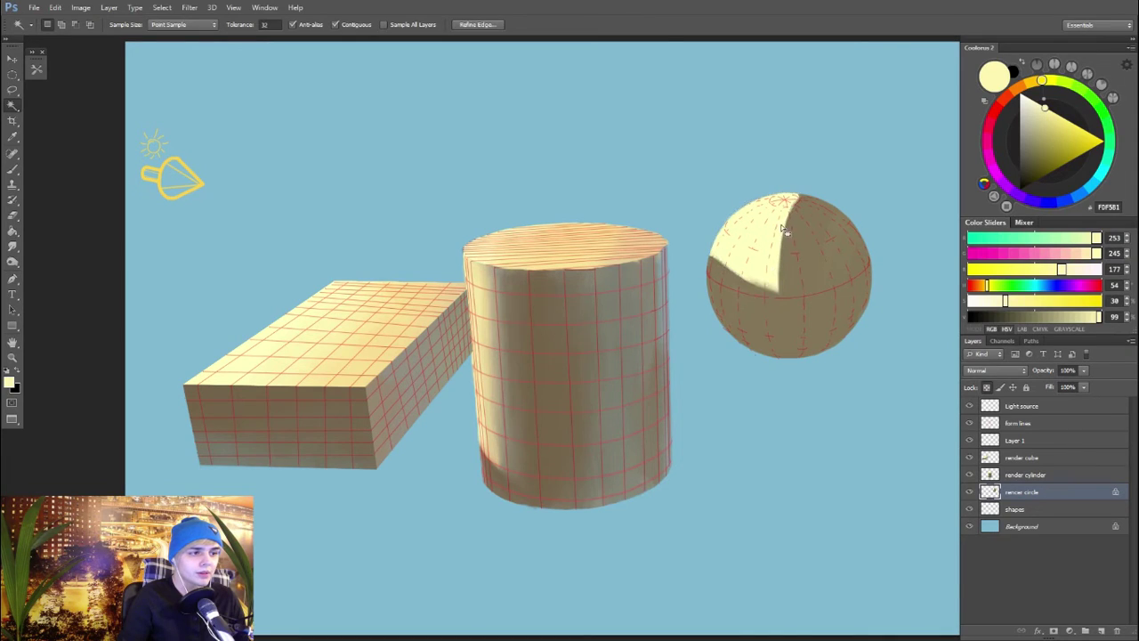
# Step: Sample EDCF93 from the box top, shade the lit wedge toward its shadow edge with a size 175 brush, and check it without form lines
pyautogui.press('b')
pyautogui.keyDown('alt'); pyautogui.click(451, 295); pyautogui.keyUp('alt')
pyautogui.press(']')
pyautogui.press(']')
pyautogui.press(']')
pyautogui.press(']')
pyautogui.moveTo(794, 222); pyautogui.dragTo(763, 232)
pyautogui.press('[')
pyautogui.press('[')
pyautogui.press('[')
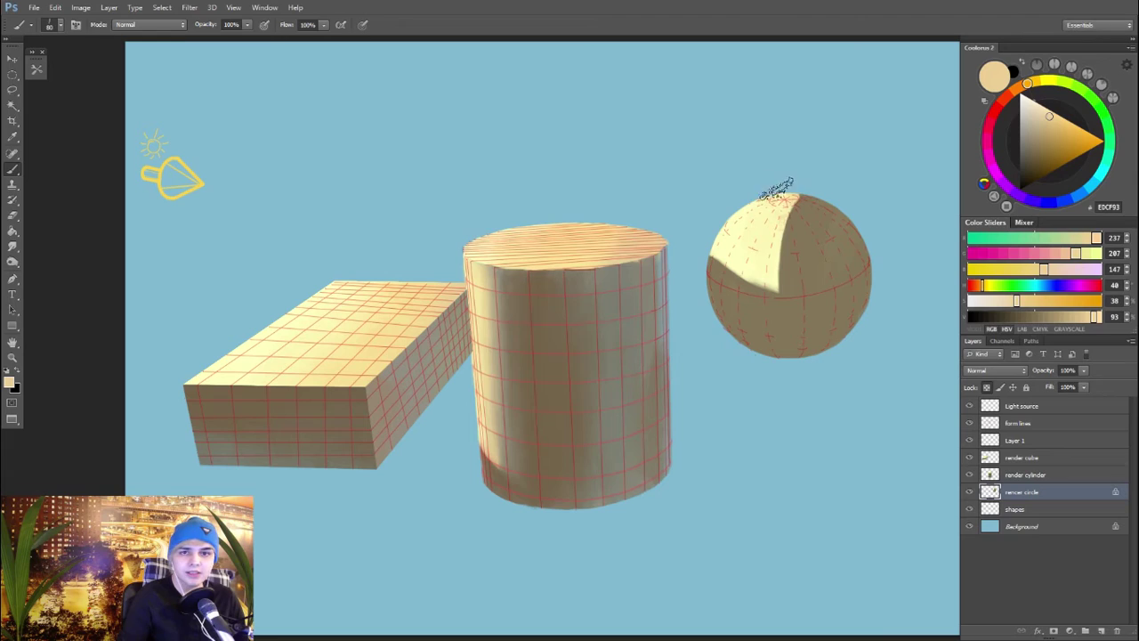
pyautogui.press(']')
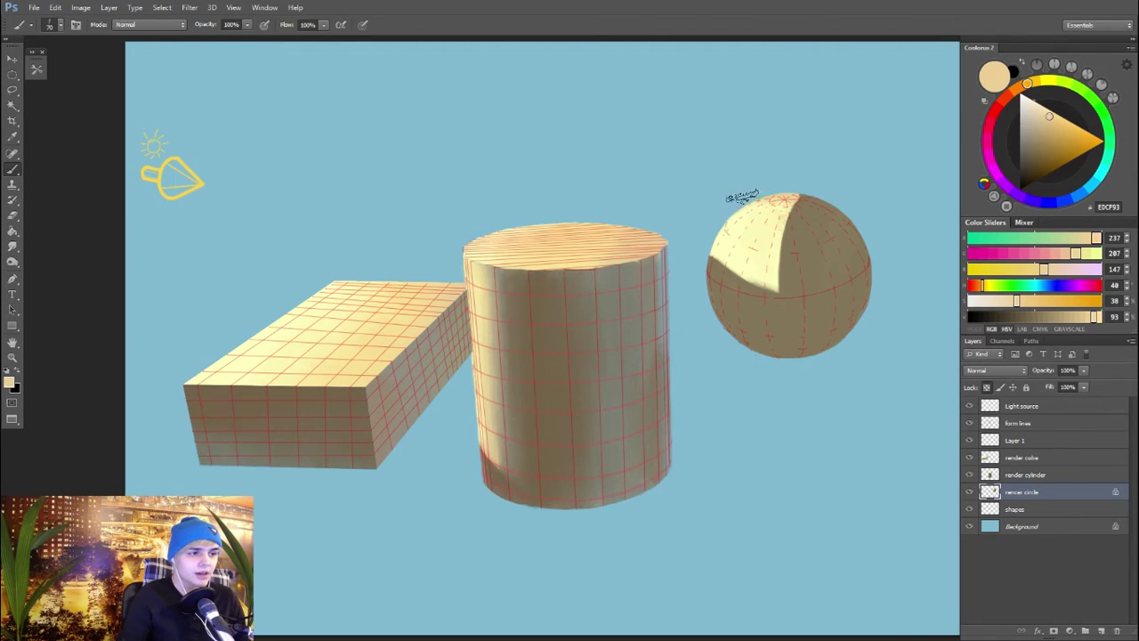
pyautogui.press(']')
pyautogui.press(']')
pyautogui.press(']')
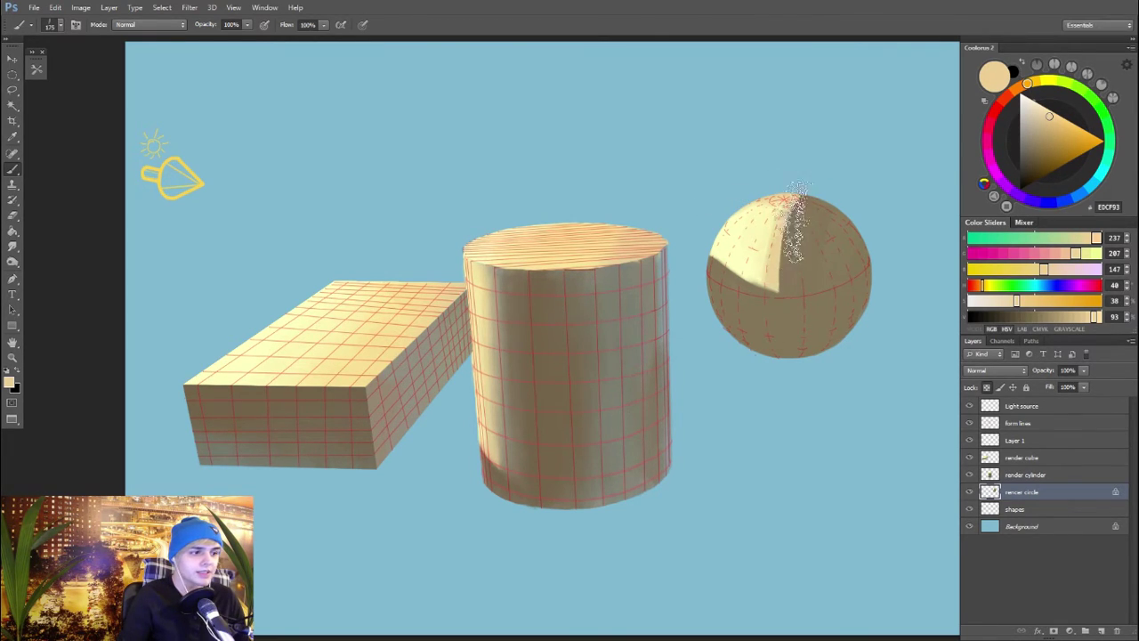
pyautogui.click(970, 424)
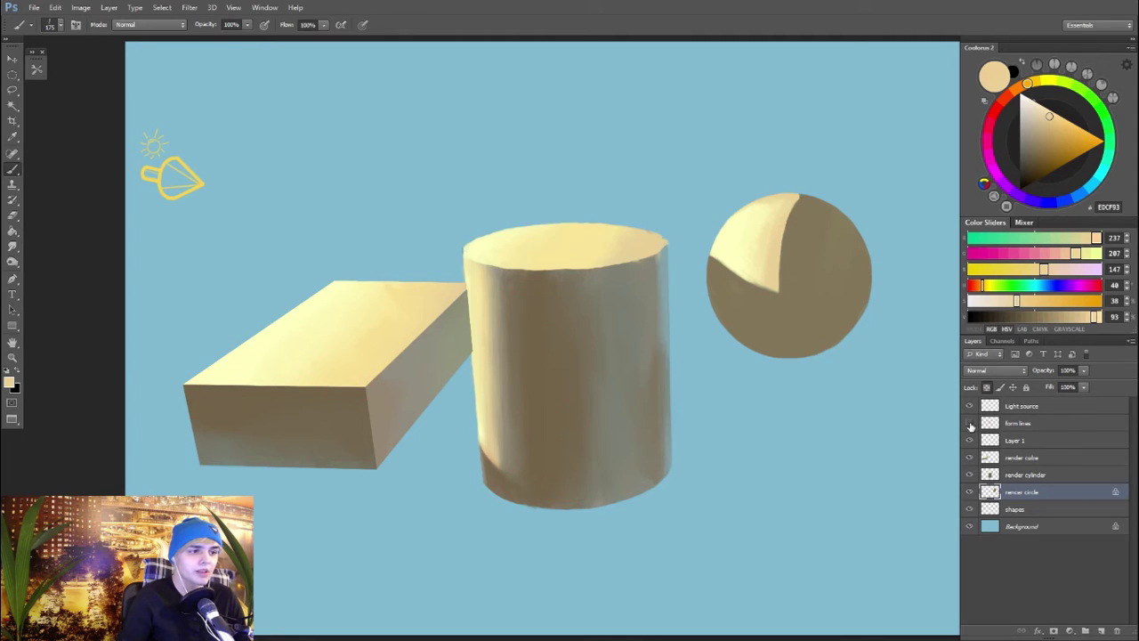
pyautogui.click(970, 424)
# Step: Refine the wedge's lower shading with a smaller brush and sample pale yellow FFFFBE from the box top for a size 25 brush
pyautogui.press('[')
pyautogui.press('[')
pyautogui.press('[')
pyautogui.press('[')
pyautogui.press('[')
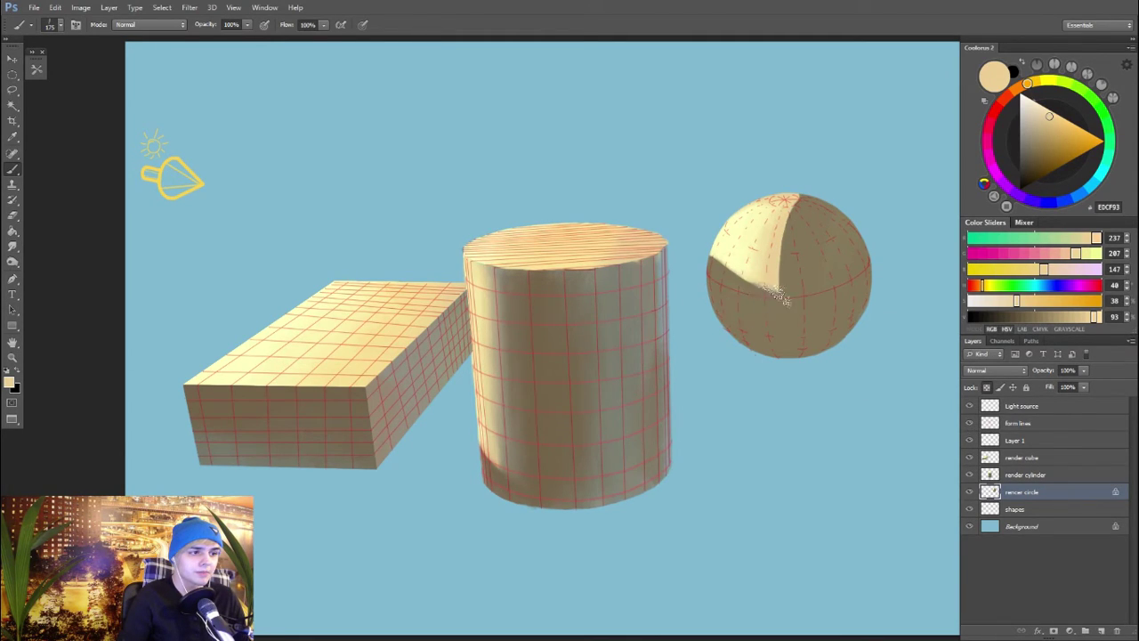
pyautogui.press(']')
pyautogui.press(']')
pyautogui.keyDown('alt'); pyautogui.click(738, 260); pyautogui.keyUp('alt')
pyautogui.keyDown('alt'); pyautogui.click(235, 352); pyautogui.keyUp('alt')
pyautogui.press('[')
pyautogui.press('[')
pyautogui.press('[')
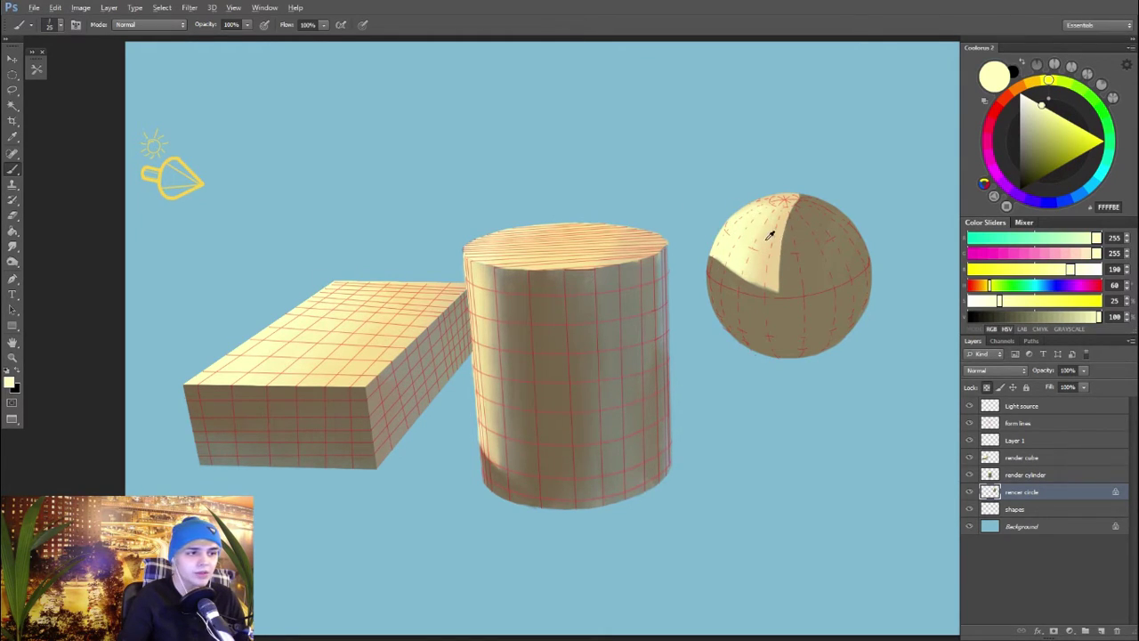
# Step: Blend the lit wedge's gradient with tones sampled across it, using a size 60 brush
pyautogui.keyDown('alt'); pyautogui.click(768, 239); pyautogui.keyUp('alt')
pyautogui.press(']')
pyautogui.press(']')
pyautogui.press(']')
pyautogui.press(']')
pyautogui.press(']')
pyautogui.press(']')
pyautogui.moveTo(762, 226)
pyautogui.mouseDown()
pyautogui.moveTo(736, 263)
pyautogui.moveTo(757, 229)
pyautogui.mouseUp()
pyautogui.keyDown('alt'); pyautogui.click(749, 237); pyautogui.keyUp('alt')
pyautogui.keyDown('alt'); pyautogui.click(724, 250); pyautogui.keyUp('alt')
pyautogui.keyDown('alt'); pyautogui.click(770, 237); pyautogui.keyUp('alt')
pyautogui.keyDown('alt'); pyautogui.click(747, 231); pyautogui.keyUp('alt')
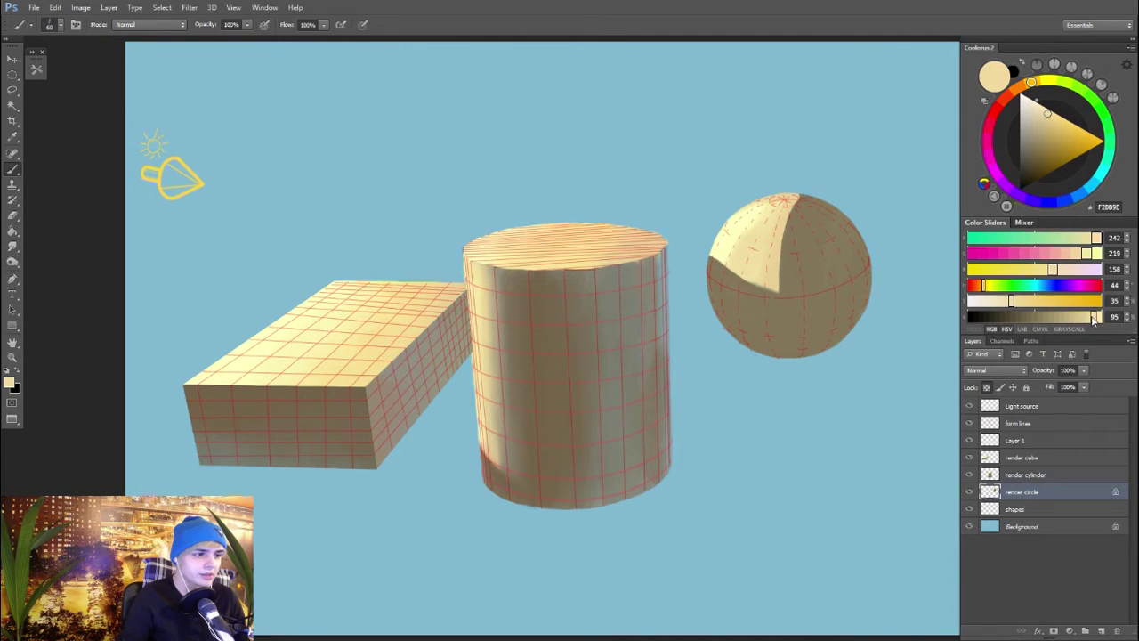
# Step: Darken the colour to DFC991, shift it to orange-brown AA8662, and shade the wedge beside the shadow edge with a size 200 brush
pyautogui.moveTo(1093, 317); pyautogui.dragTo(1084, 317)
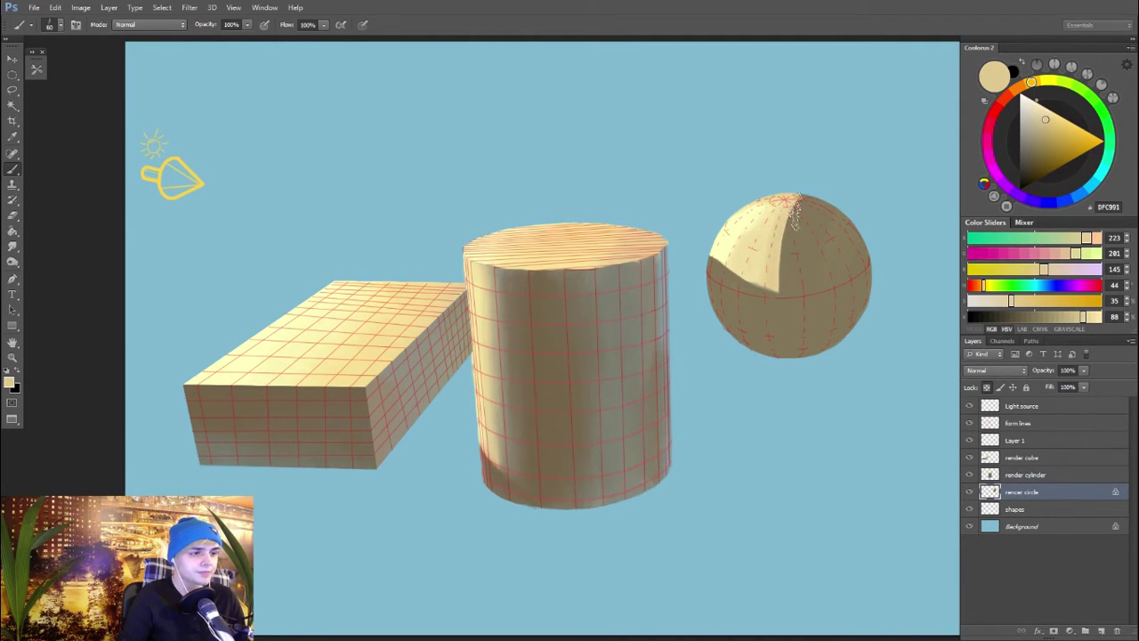
pyautogui.moveTo(1084, 317); pyautogui.dragTo(1067, 317)
pyautogui.click(1018, 88)
pyautogui.click(1043, 139)
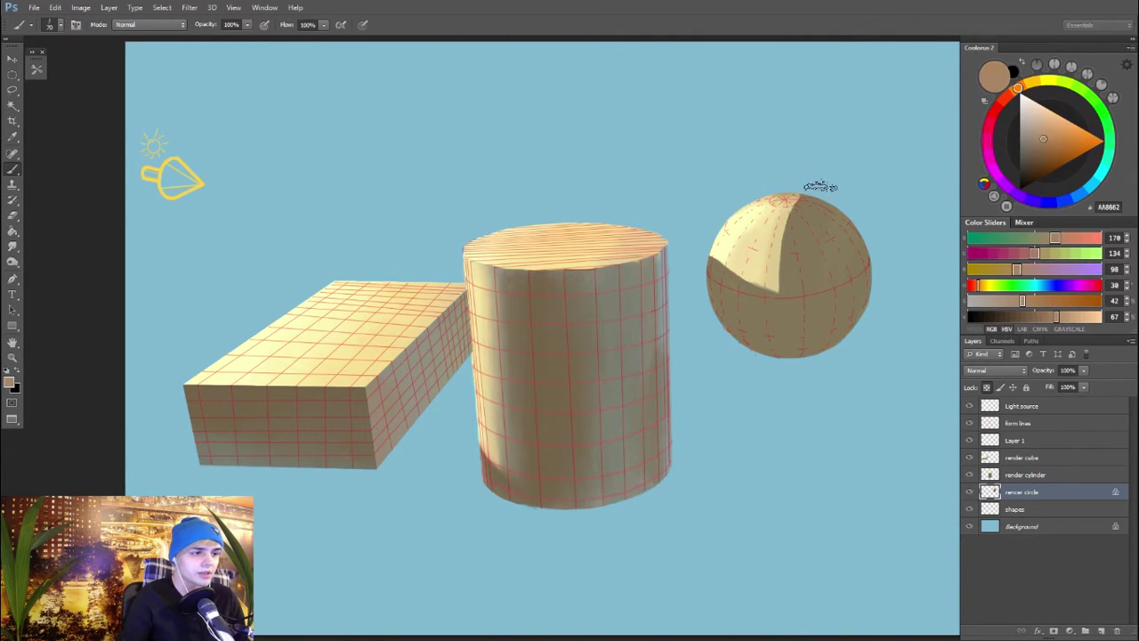
pyautogui.press(']')
pyautogui.press(']')
pyautogui.press(']')
pyautogui.press(']')
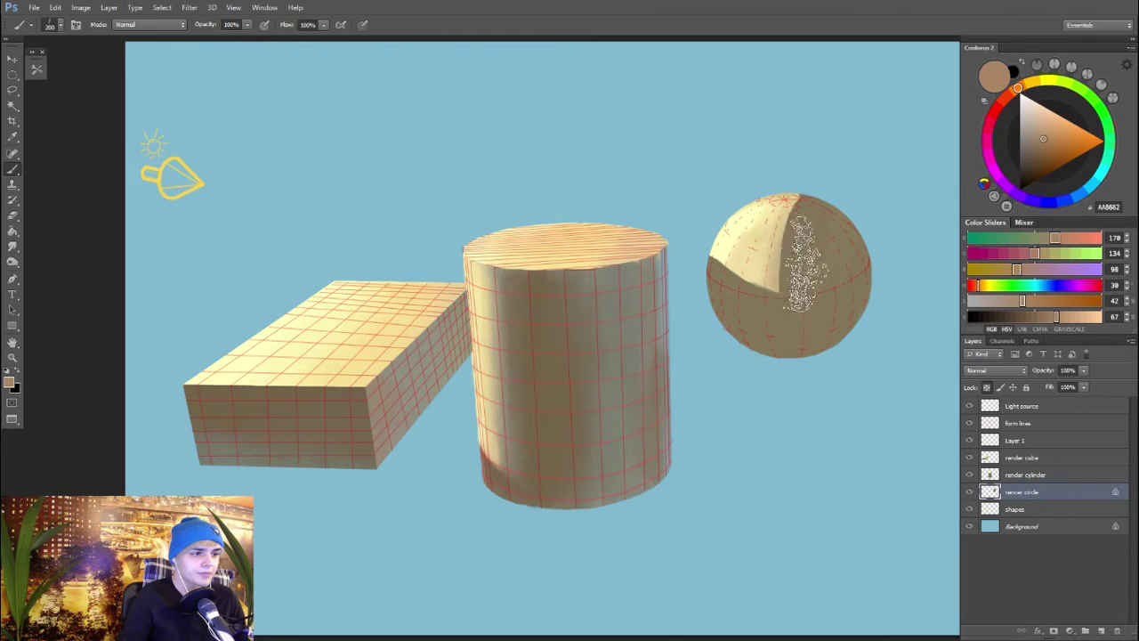
# Step: Smooth the tones toward the wedge's lower tip with sampled tans and reshape the tip with a small brush
pyautogui.press('[')
pyautogui.press('[')
pyautogui.press('[')
pyautogui.keyDown('alt'); pyautogui.click(767, 256); pyautogui.keyUp('alt')
pyautogui.press('[')
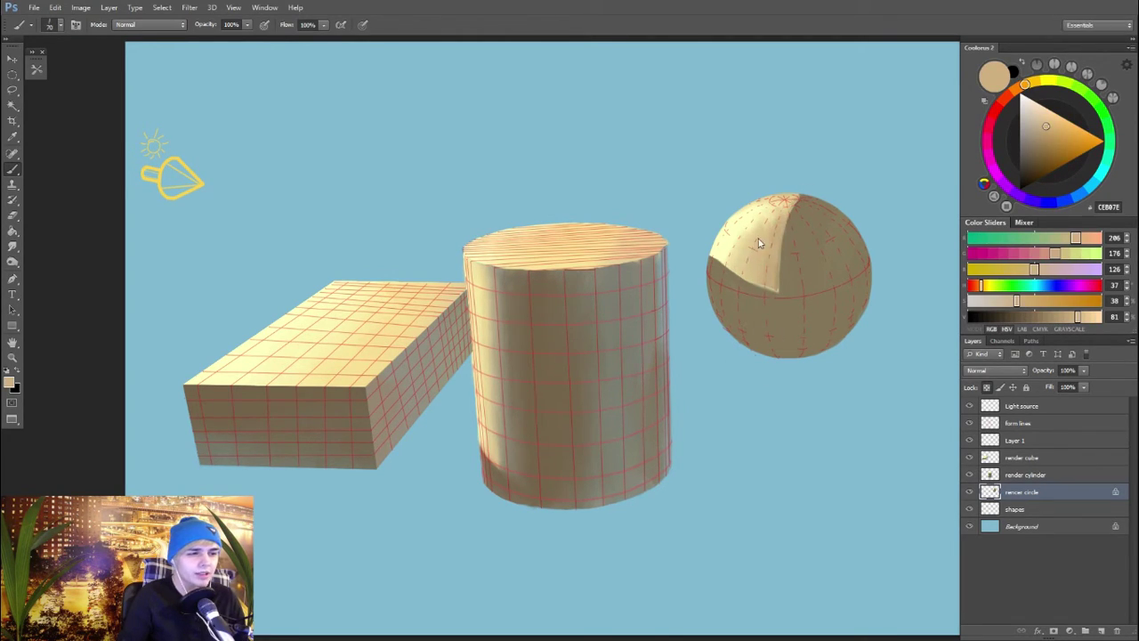
pyautogui.keyDown('alt'); pyautogui.click(756, 230); pyautogui.keyUp('alt')
pyautogui.keyDown('alt'); pyautogui.click(758, 274); pyautogui.keyUp('alt')
pyautogui.keyDown('alt'); pyautogui.click(767, 281); pyautogui.keyUp('alt')
pyautogui.moveTo(739, 279); pyautogui.dragTo(767, 287)
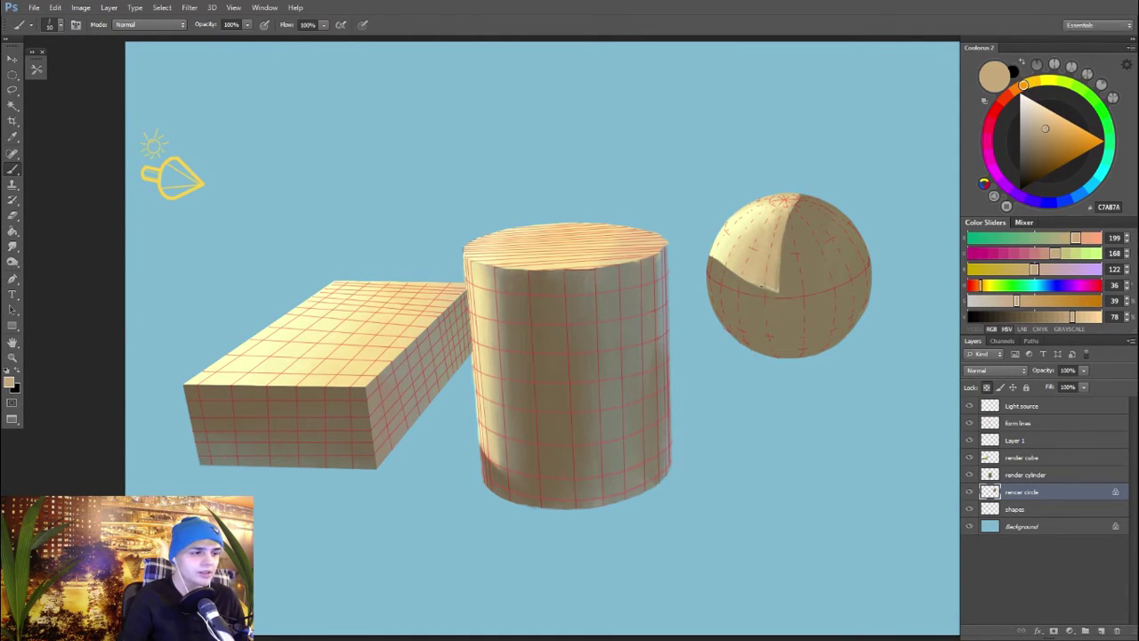
pyautogui.keyDown('alt'); pyautogui.click(771, 288); pyautogui.keyUp('alt')
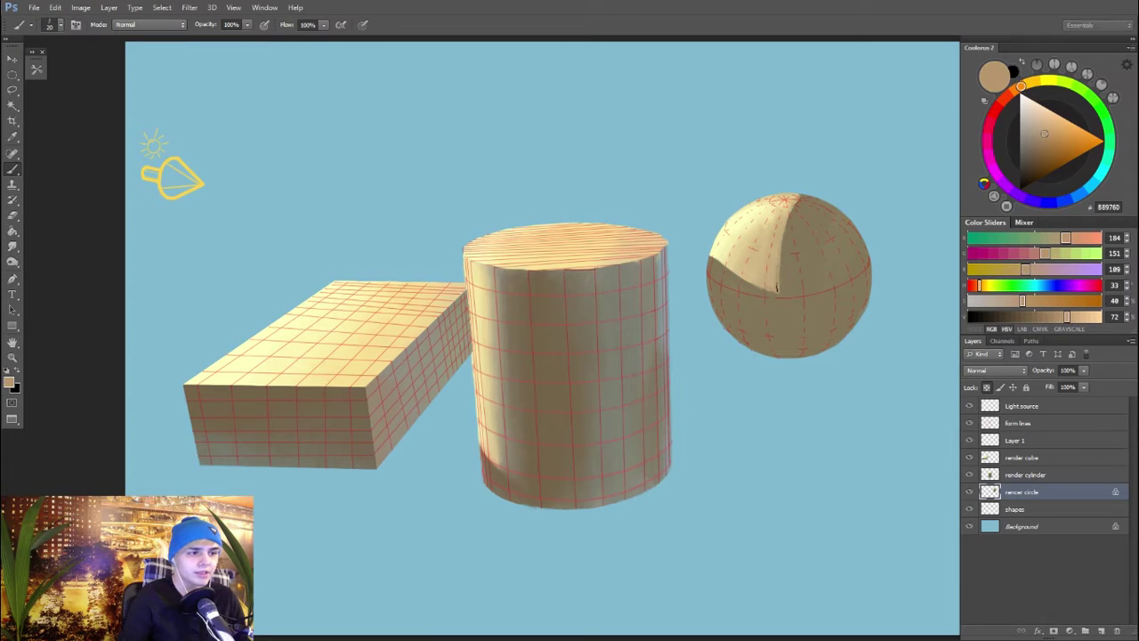
pyautogui.keyDown('alt'); pyautogui.click(770, 287); pyautogui.keyUp('alt')
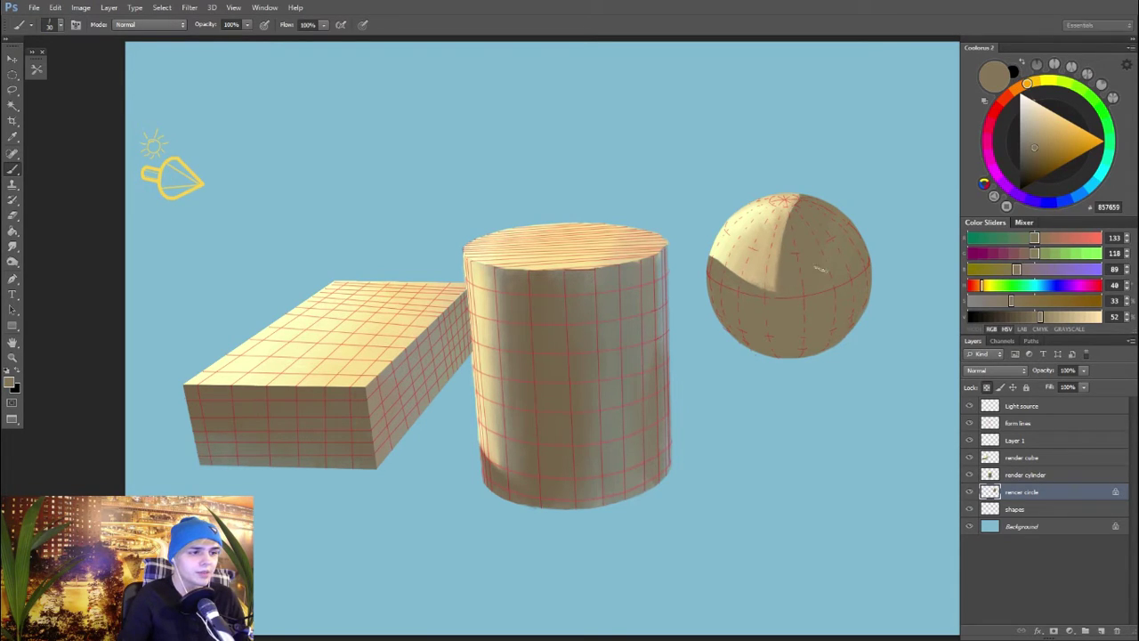
# Step: Brighten the wedge's top and outer edge with sampled pale yellows such as FEFDBC and check the sphere without form lines
pyautogui.keyDown('alt'); pyautogui.click(746, 233); pyautogui.keyUp('alt')
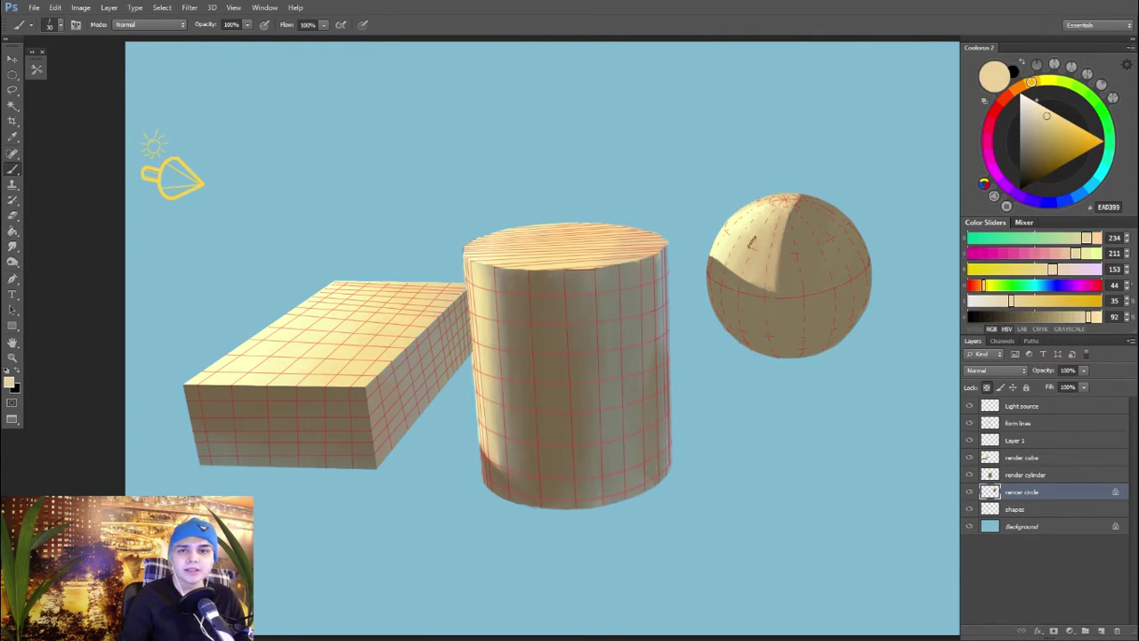
pyautogui.keyDown('alt'); pyautogui.click(778, 200); pyautogui.keyUp('alt')
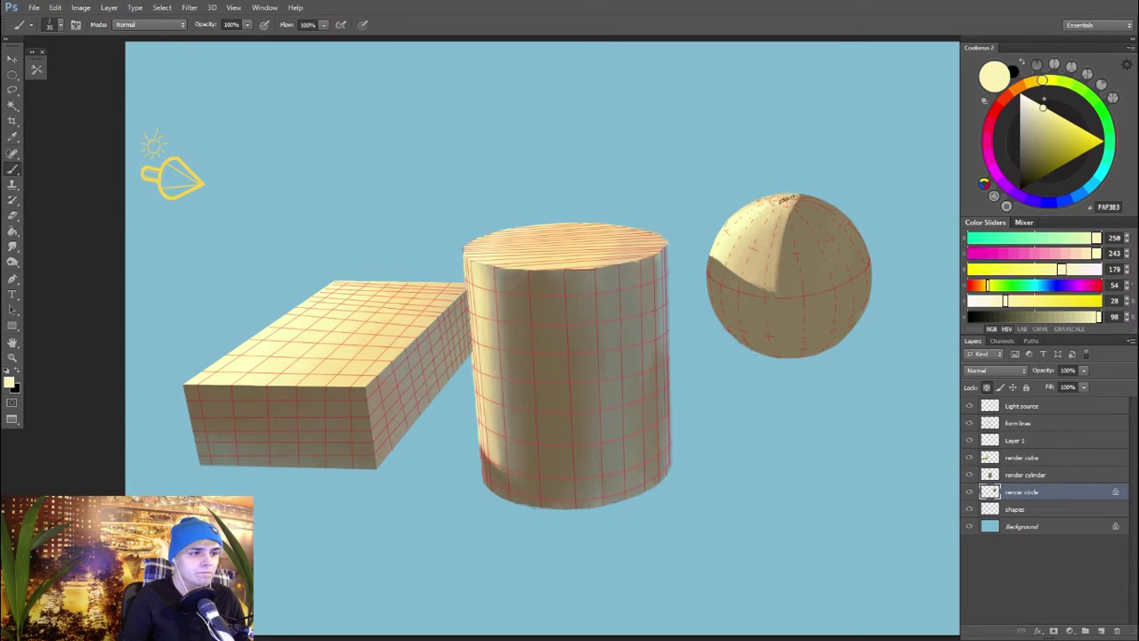
pyautogui.keyDown('alt'); pyautogui.click(726, 237); pyautogui.keyUp('alt')
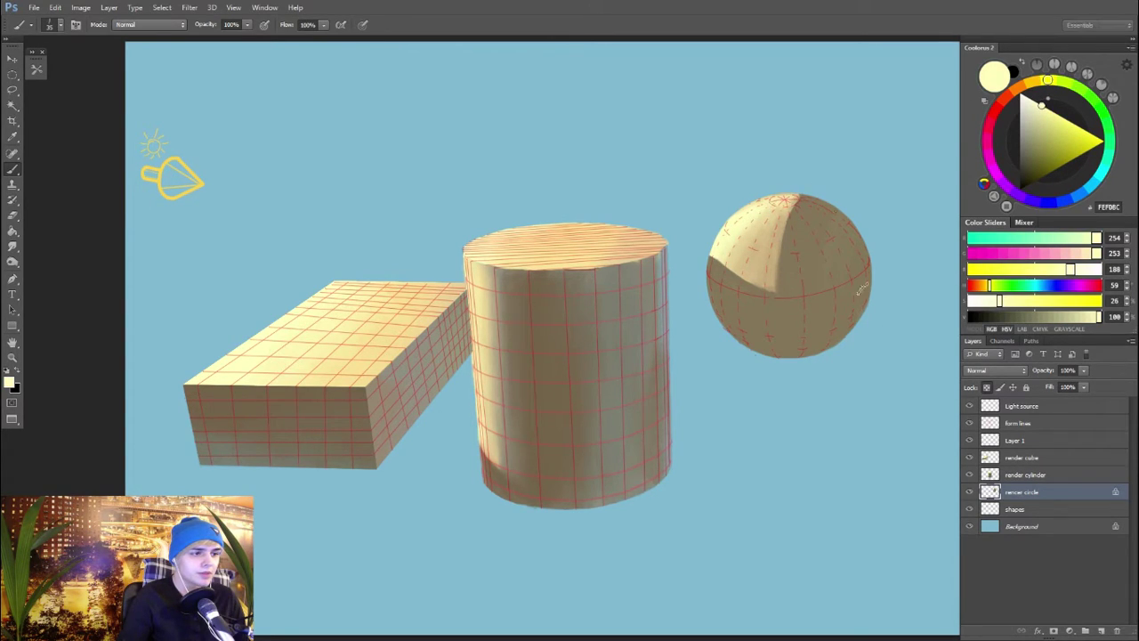
pyautogui.click(970, 424)
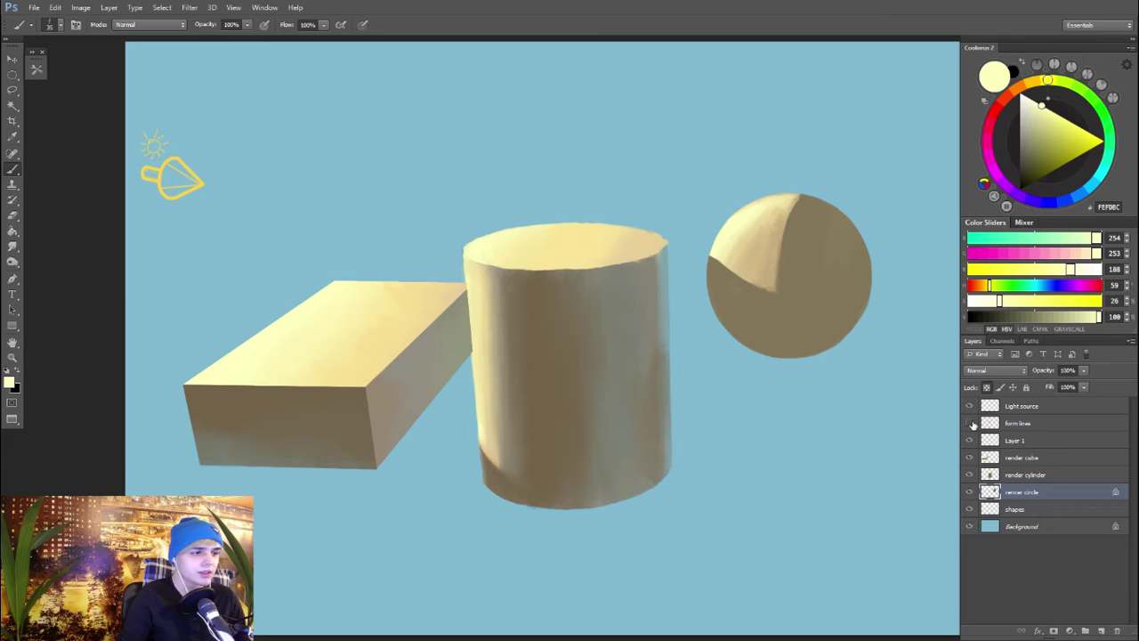
pyautogui.click(970, 425)
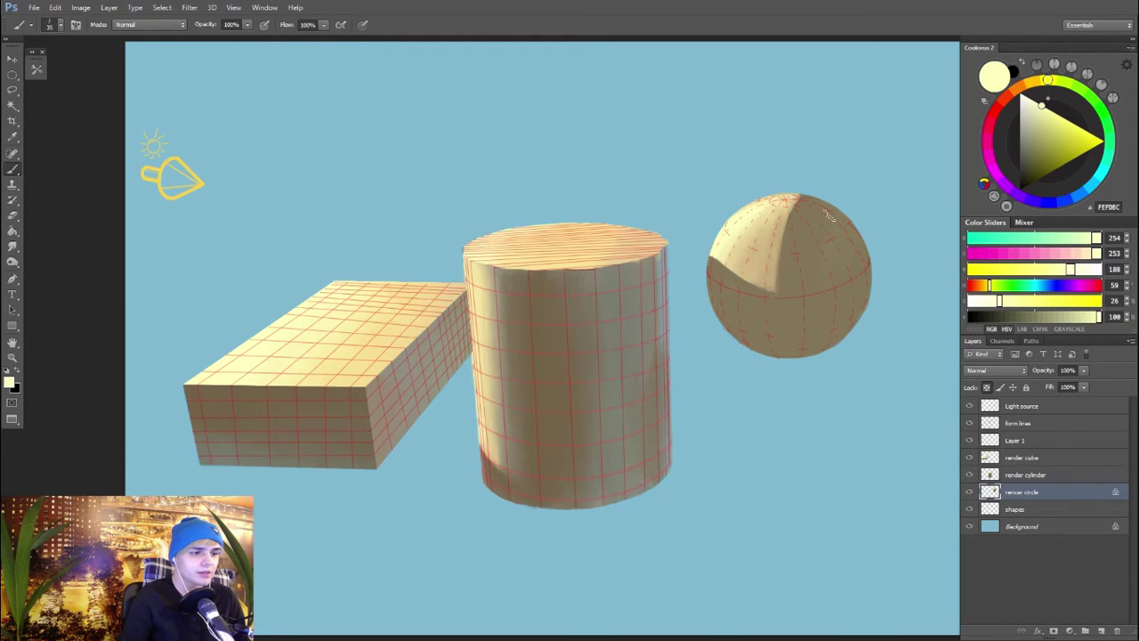
# Step: Sample blue-grey 819695 from the cylinder's edge and paint reflected light along the sphere's upper right rim
pyautogui.keyDown('alt'); pyautogui.click(624, 362); pyautogui.keyUp('alt')
pyautogui.press(']')
pyautogui.press(']')
pyautogui.press(']')
pyautogui.press(']')
pyautogui.press(']')
pyautogui.press(']')
pyautogui.press(']')
pyautogui.press(']')
pyautogui.press(']')
pyautogui.press(']')
pyautogui.keyDown('alt'); pyautogui.click(668, 314); pyautogui.keyUp('alt')
pyautogui.moveTo(856, 240); pyautogui.dragTo(829, 369)
pyautogui.hotkey('ctrl', 'z')
pyautogui.press('[')
pyautogui.press('[')
pyautogui.press('[')
pyautogui.moveTo(872, 278); pyautogui.dragTo(845, 221)
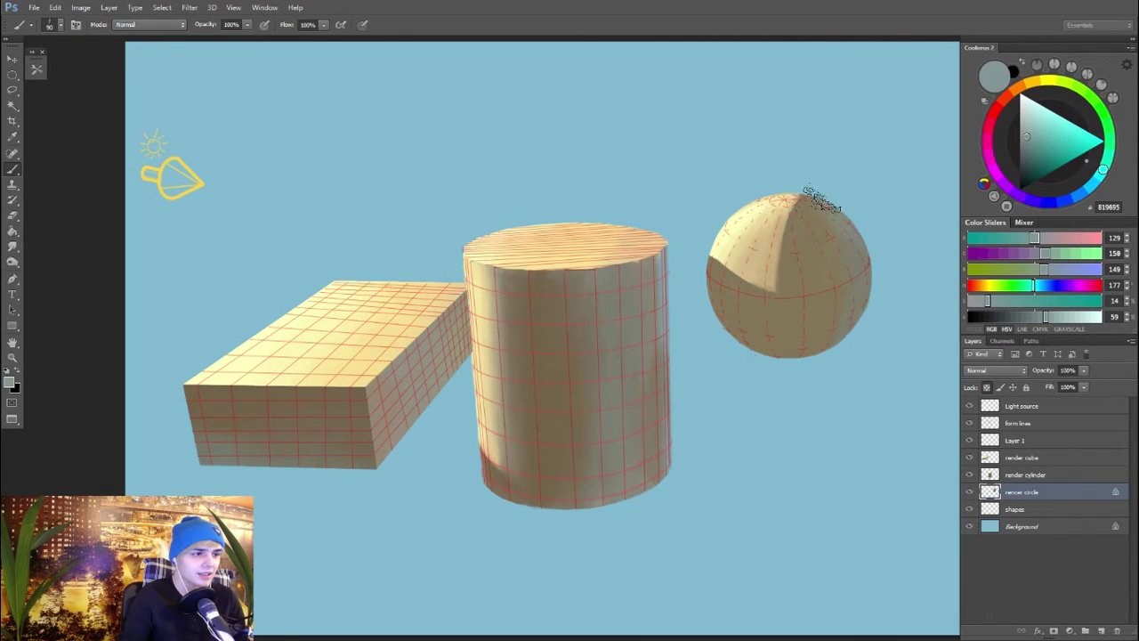
pyautogui.press('[')
pyautogui.press('[')
pyautogui.press('[')
pyautogui.press('[')
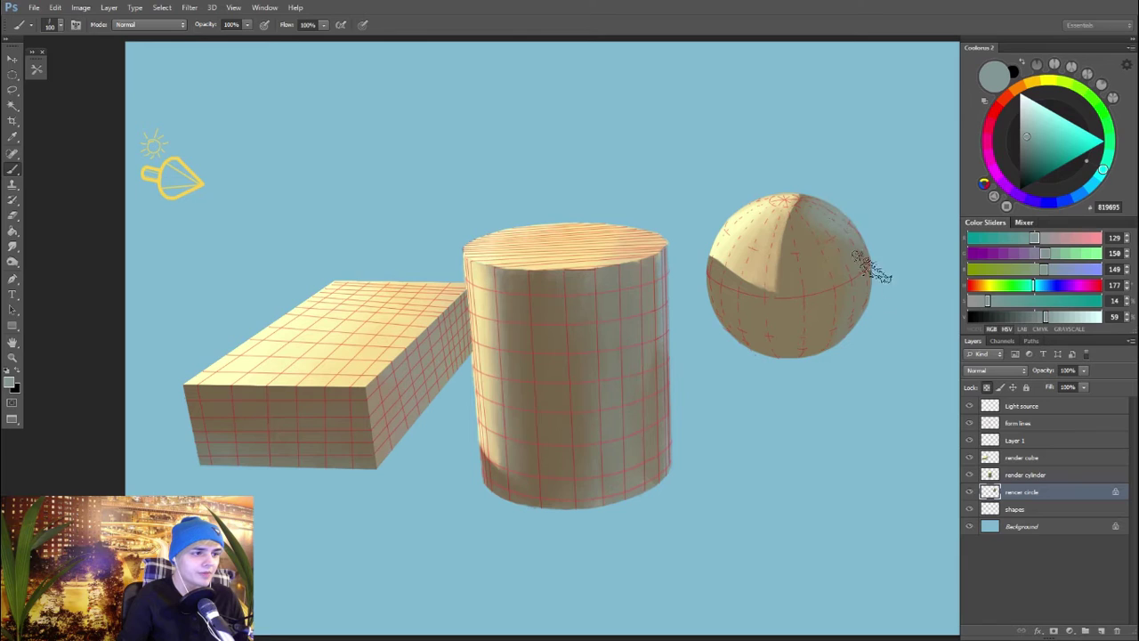
# Step: Add blue-grey reflected light along the sphere's underside with an enlarged brush and soften it upward with sampled shadow brown
pyautogui.press(']')
pyautogui.press(']')
pyautogui.press(']')
pyautogui.press(']')
pyautogui.press(']')
pyautogui.press(']')
pyautogui.press(']')
pyautogui.press(']')
pyautogui.press(']')
pyautogui.keyDown('alt'); pyautogui.click(791, 342); pyautogui.keyUp('alt')
pyautogui.press('[')
pyautogui.press('[')
pyautogui.press('[')
pyautogui.keyDown('alt'); pyautogui.click(767, 318); pyautogui.keyUp('alt')
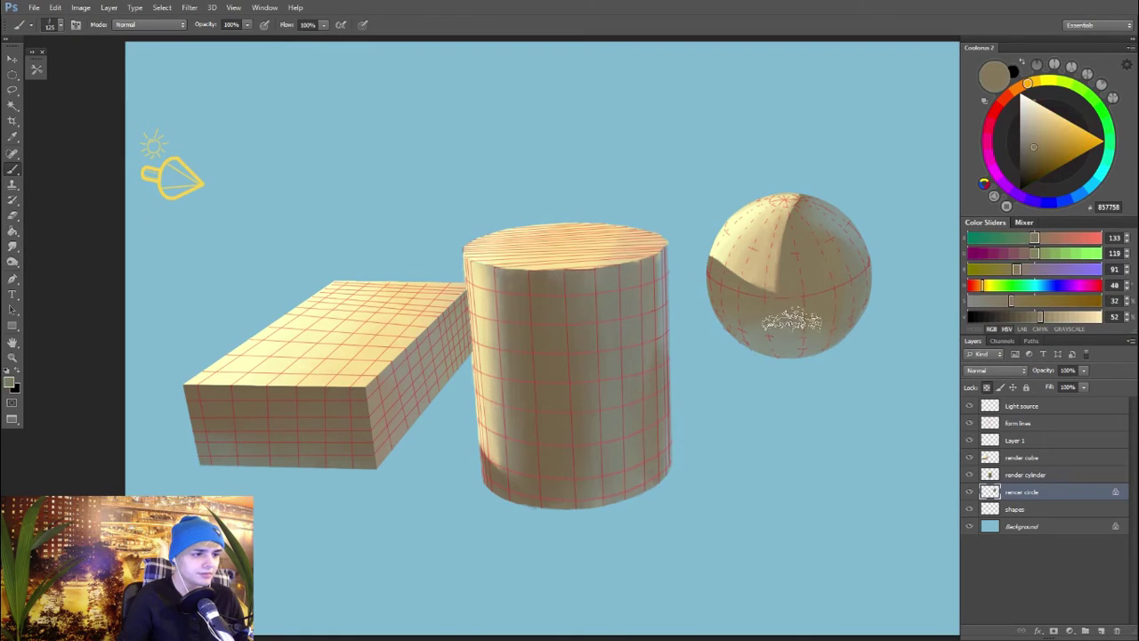
# Step: Blend the sphere's lower and right shadow areas with grey and brown tones sampled from them, using size 70 to 90 brushes
pyautogui.press('[')
pyautogui.press('[')
pyautogui.press('[')
pyautogui.press('[')
pyautogui.keyDown('alt'); pyautogui.click(762, 345); pyautogui.keyUp('alt')
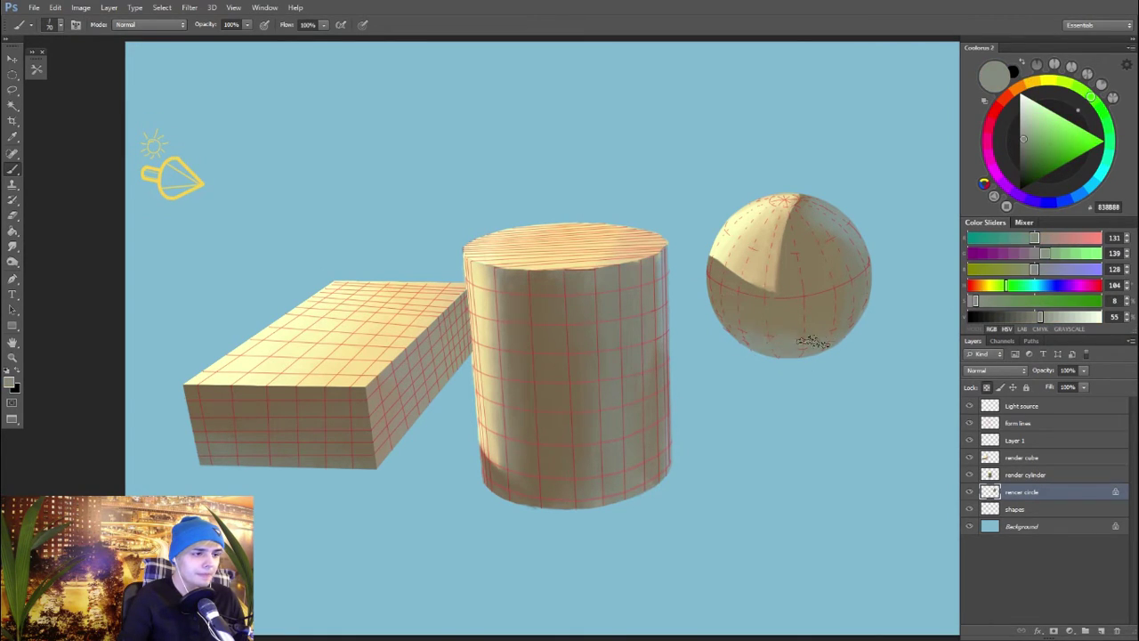
pyautogui.keyDown('alt'); pyautogui.click(812, 318); pyautogui.keyUp('alt')
pyautogui.keyDown('alt'); pyautogui.click(822, 339); pyautogui.keyUp('alt')
pyautogui.press(']')
pyautogui.press(']')
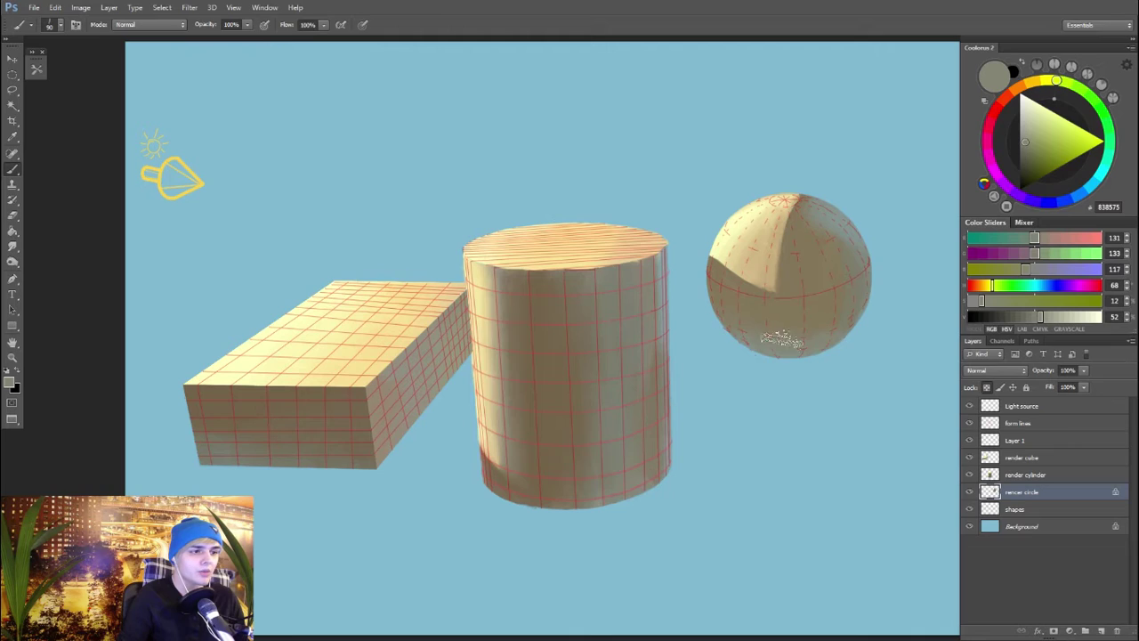
pyautogui.keyDown('alt'); pyautogui.click(752, 300); pyautogui.keyUp('alt')
pyautogui.keyDown('alt'); pyautogui.click(846, 224); pyautogui.keyUp('alt')
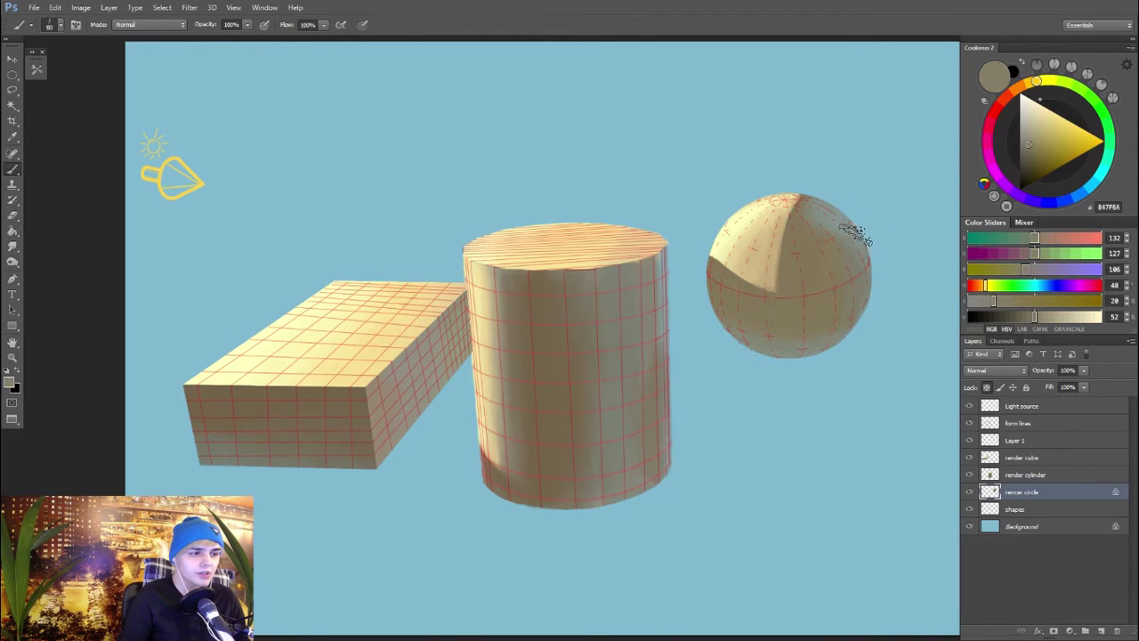
# Step: Check the shapes without form lines and darken the sphere's shadow edge with brown 77654D sampled from the cylinder
pyautogui.click(970, 425)
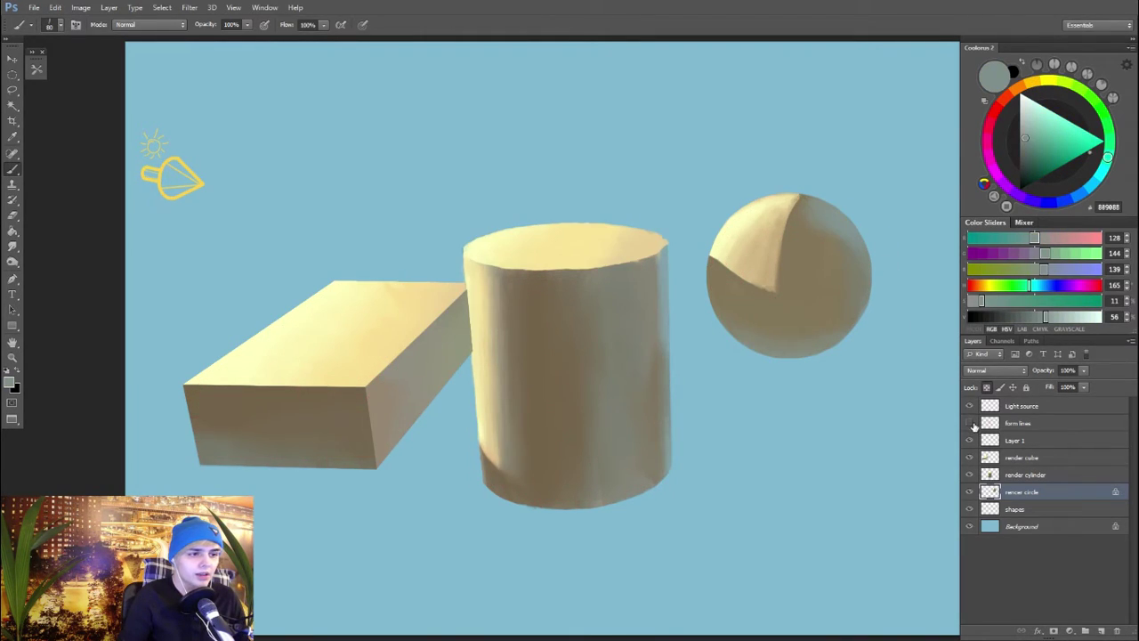
pyautogui.click(970, 424)
pyautogui.keyDown('alt'); pyautogui.click(499, 461); pyautogui.keyUp('alt')
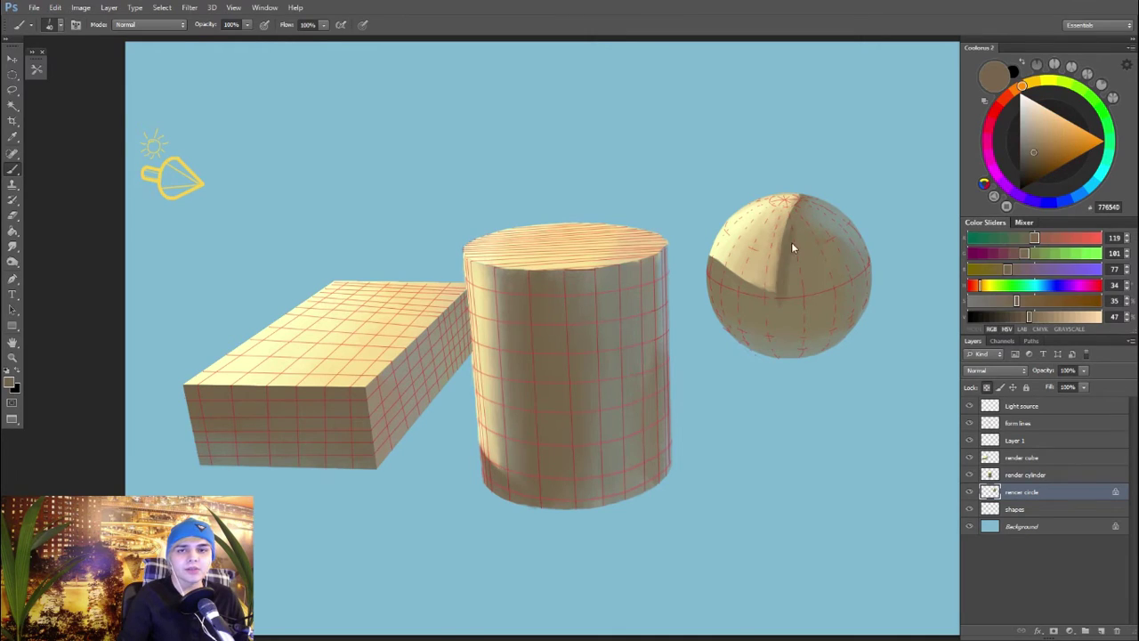
# Step: Darken the sphere's vertical shadow edge and left shadow area with brown 776540, using brush sizes up to 40
pyautogui.moveTo(784, 227); pyautogui.dragTo(786, 272)
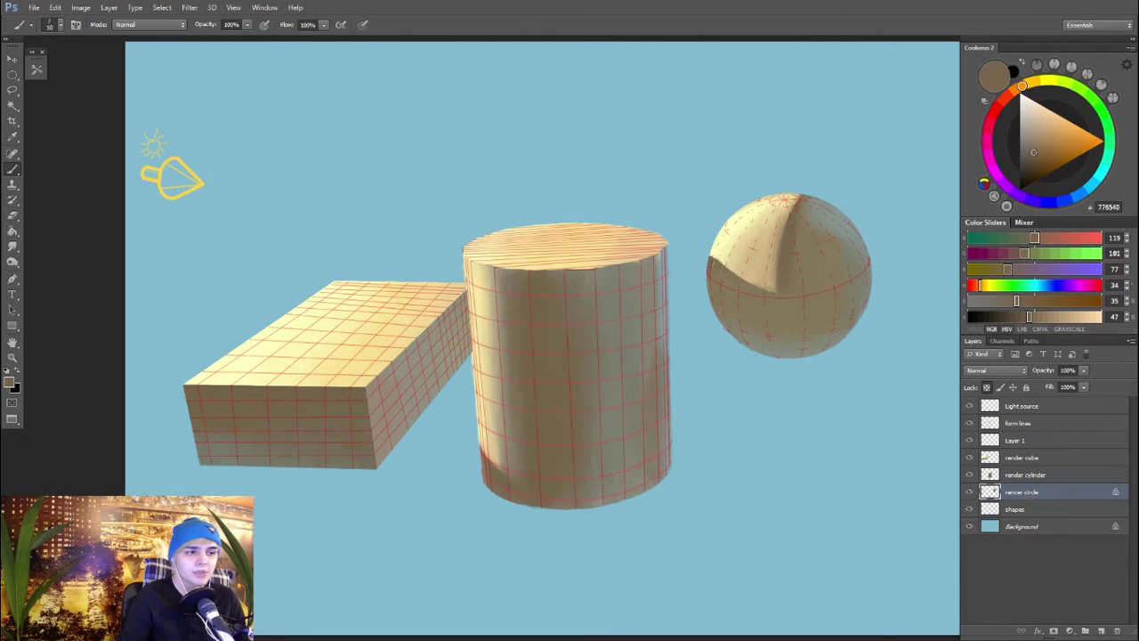
pyautogui.press(']')
pyautogui.press(']')
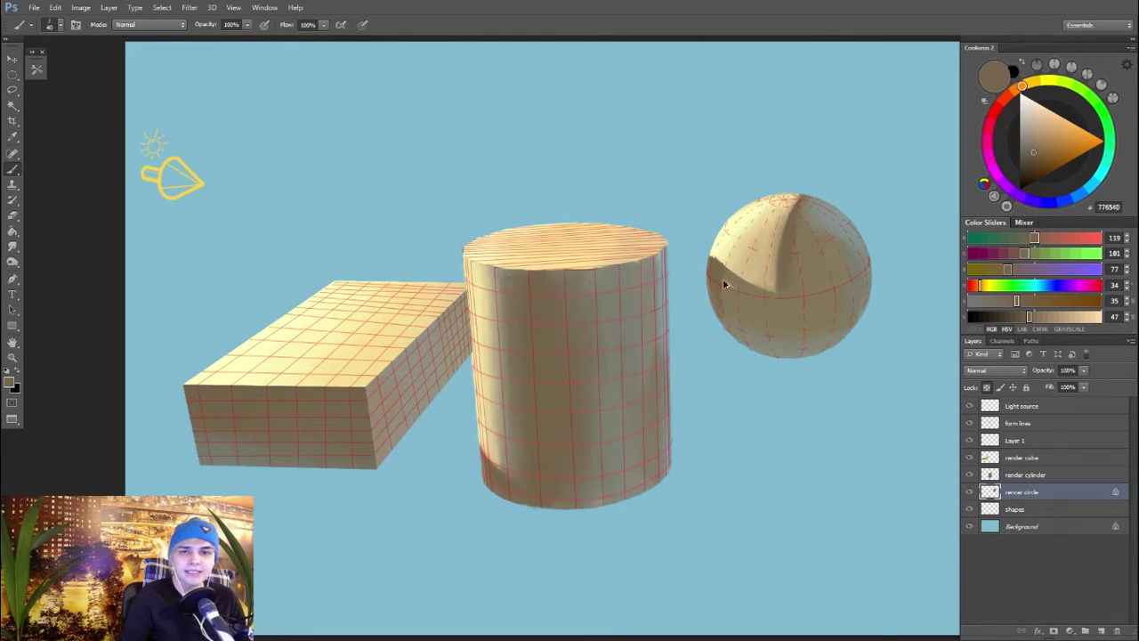
pyautogui.press(']')
pyautogui.press(']')
pyautogui.press(']')
pyautogui.keyDown('alt'); pyautogui.click(745, 299); pyautogui.keyUp('alt')
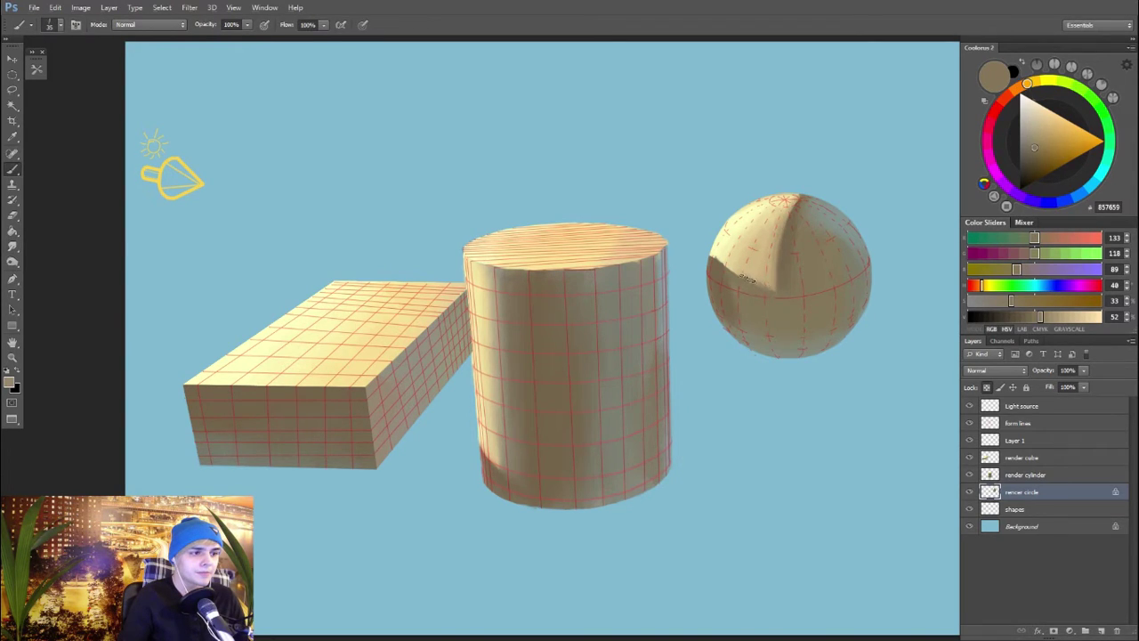
# Step: Soften the lower edge of the sphere's lit area with sampled browns such as 857659 and 867659, using size 20 to 35 brushes
pyautogui.keyDown('alt'); pyautogui.click(746, 279); pyautogui.keyUp('alt')
pyautogui.keyDown('alt'); pyautogui.click(762, 293); pyautogui.keyUp('alt')
pyautogui.keyDown('alt'); pyautogui.click(740, 273); pyautogui.keyUp('alt')
pyautogui.keyDown('alt'); pyautogui.click(753, 281); pyautogui.keyUp('alt')
pyautogui.keyDown('alt'); pyautogui.click(785, 288); pyautogui.keyUp('alt')
pyautogui.press('[')
pyautogui.press('[')
pyautogui.press('[')
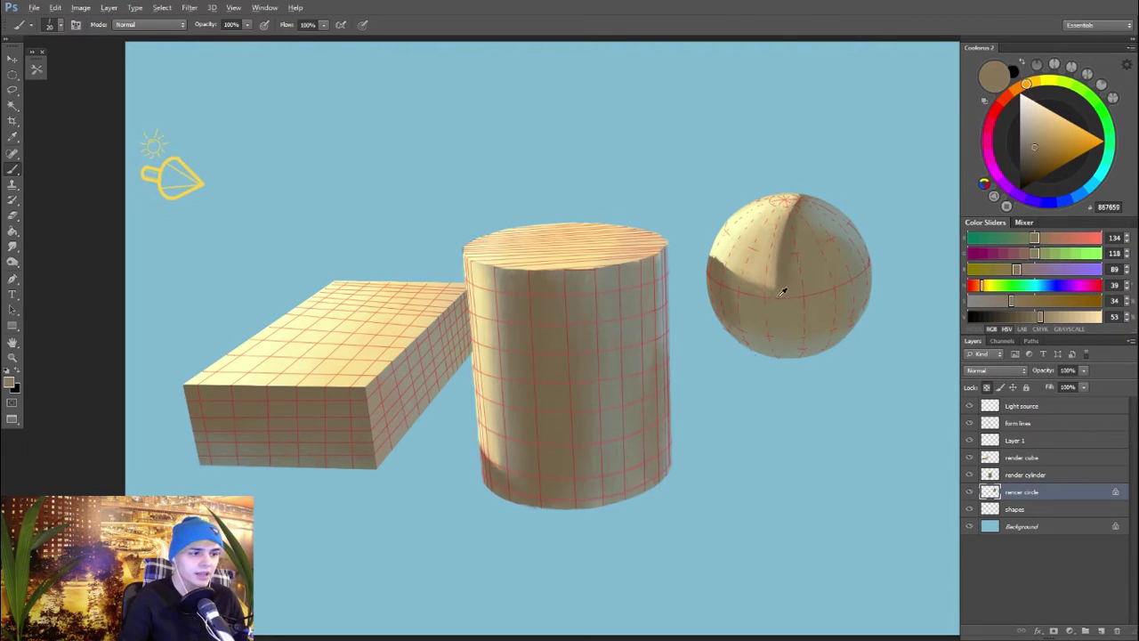
pyautogui.keyDown('alt'); pyautogui.click(764, 289); pyautogui.keyUp('alt')
pyautogui.keyDown('alt'); pyautogui.click(757, 285); pyautogui.keyUp('alt')
pyautogui.keyDown('alt'); pyautogui.click(745, 279); pyautogui.keyUp('alt')
pyautogui.keyDown('alt'); pyautogui.click(798, 221); pyautogui.keyUp('alt')
# Step: Try adding background blue 78B9D0 along the sphere's underside with an enlarged brush, and undo the stroke
pyautogui.keyDown('alt'); pyautogui.click(797, 357); pyautogui.keyUp('alt')
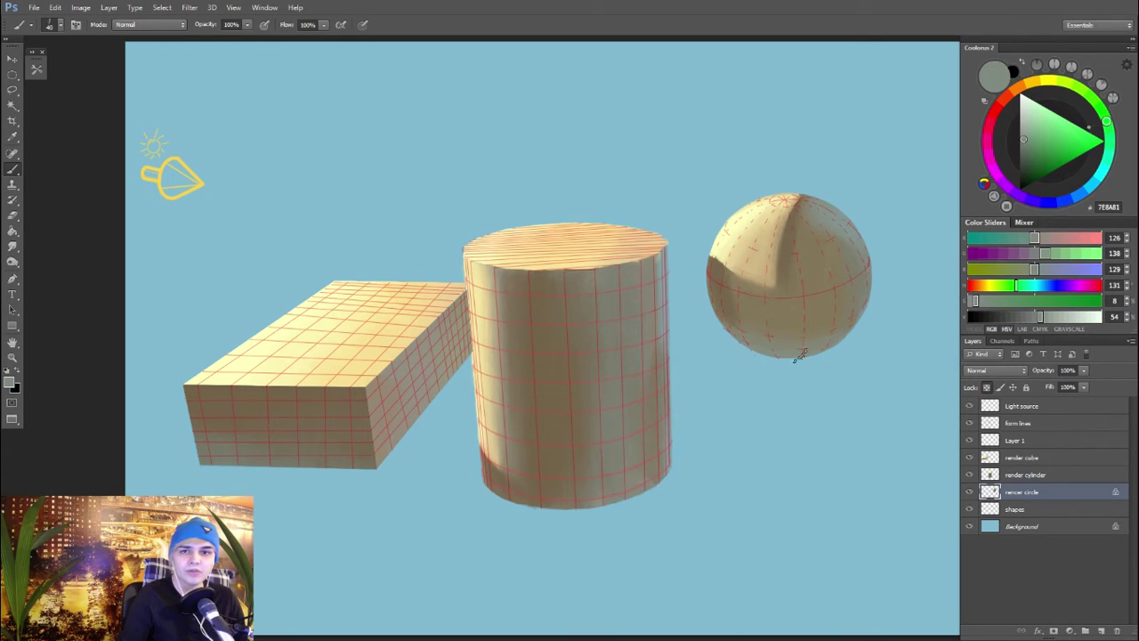
pyautogui.keyDown('alt'); pyautogui.click(793, 426); pyautogui.keyUp('alt')
pyautogui.press(']')
pyautogui.press(']')
pyautogui.press(']')
pyautogui.press(']')
pyautogui.press(']')
pyautogui.press(']')
pyautogui.press(']')
pyautogui.press(']')
pyautogui.press(']')
pyautogui.moveTo(780, 369); pyautogui.dragTo(808, 359)
pyautogui.hotkey('ctrl', 'z')
pyautogui.press('[')
pyautogui.press('[')
pyautogui.press('[')
pyautogui.press('[')
pyautogui.press('[')
pyautogui.press('[')
pyautogui.press('[')
pyautogui.press('[')
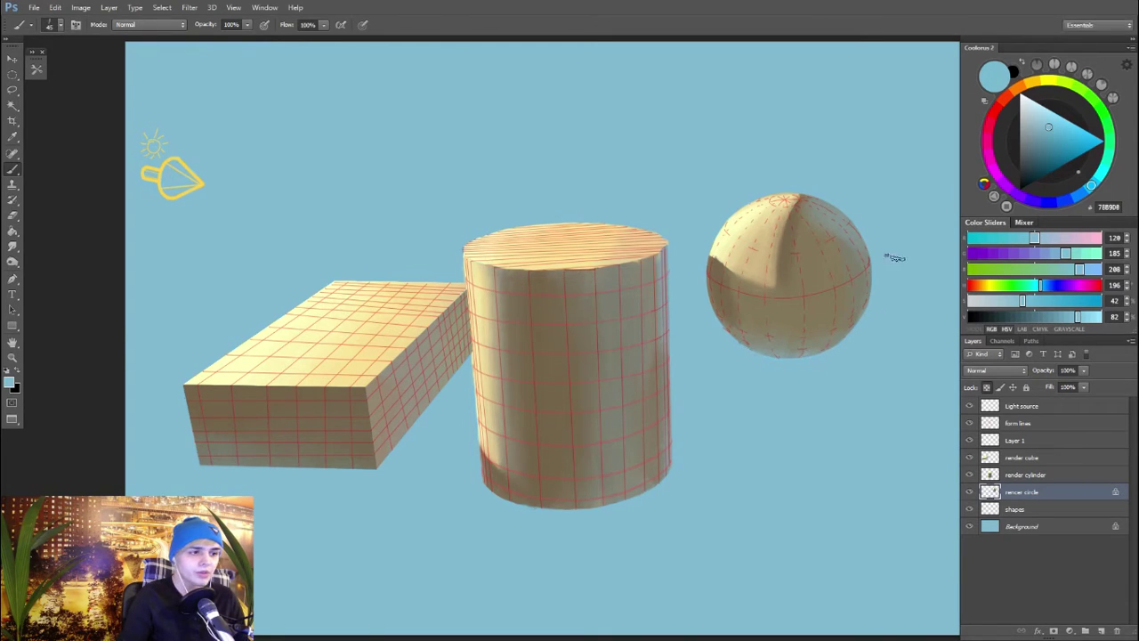
# Step: Check the shapes without form lines and darken the shadow beside the sphere's vertical light edge with sampled brown 78674E
pyautogui.click(970, 423)
pyautogui.click(969, 423)
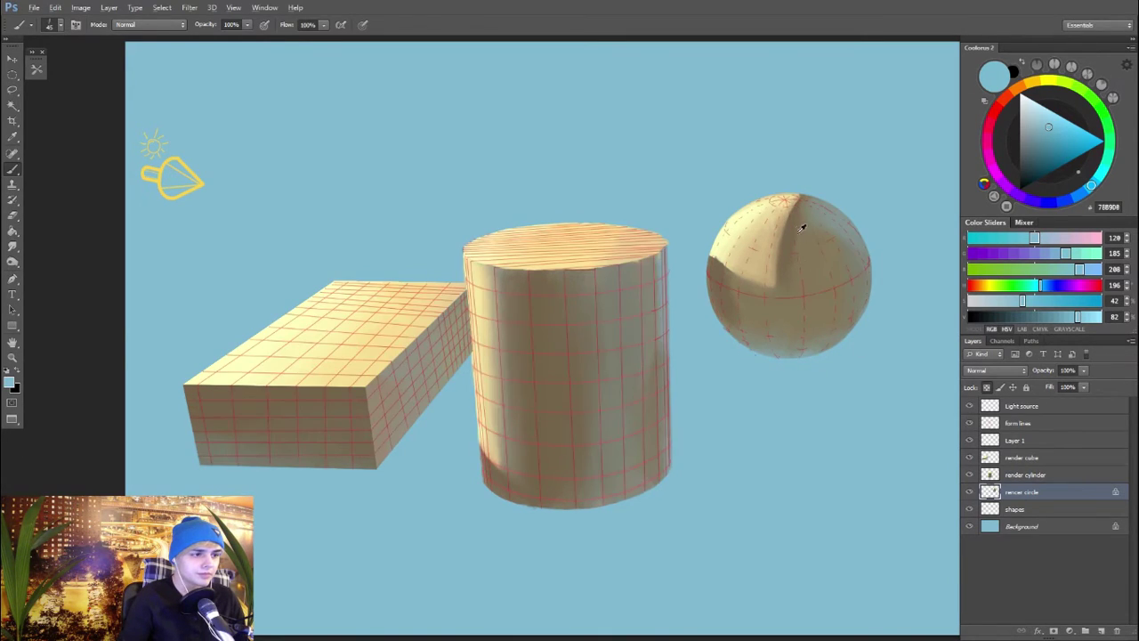
pyautogui.keyDown('alt'); pyautogui.click(799, 223); pyautogui.keyUp('alt')
pyautogui.keyDown('alt'); pyautogui.click(793, 240); pyautogui.keyUp('alt')
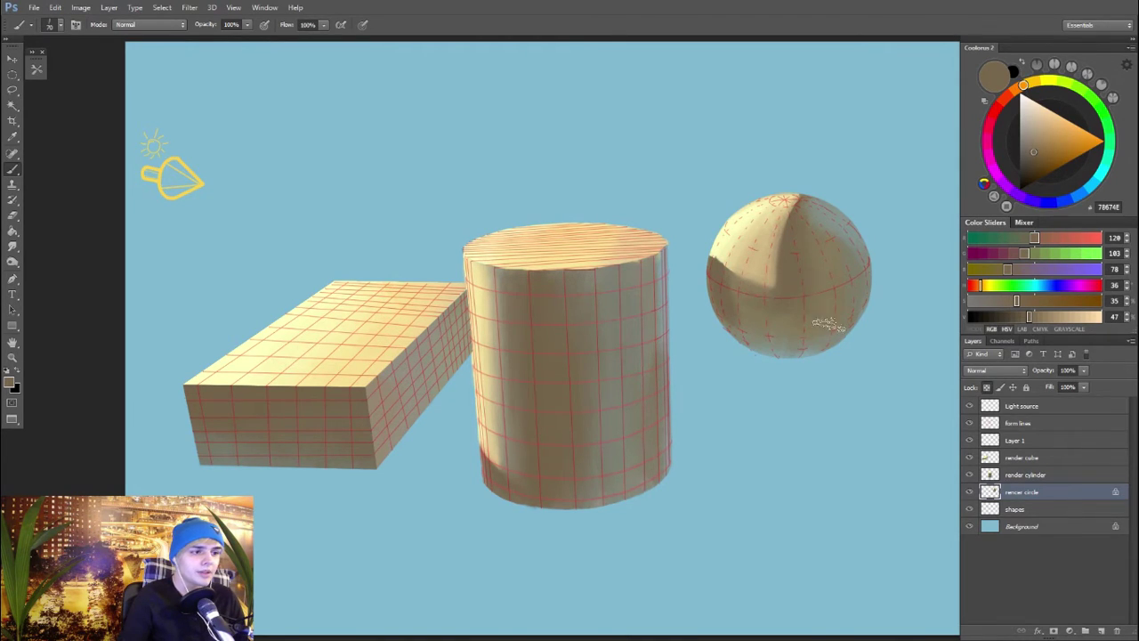
# Step: Hide the form lines and blend the sphere's right and lower shadow with brown 867759 and grey-brown 807B66, using brushes up to size 125
pyautogui.click(969, 423)
pyautogui.keyDown('alt'); pyautogui.click(805, 304); pyautogui.keyUp('alt')
pyautogui.press(']')
pyautogui.press(']')
pyautogui.press(']')
pyautogui.press(']')
pyautogui.press(']')
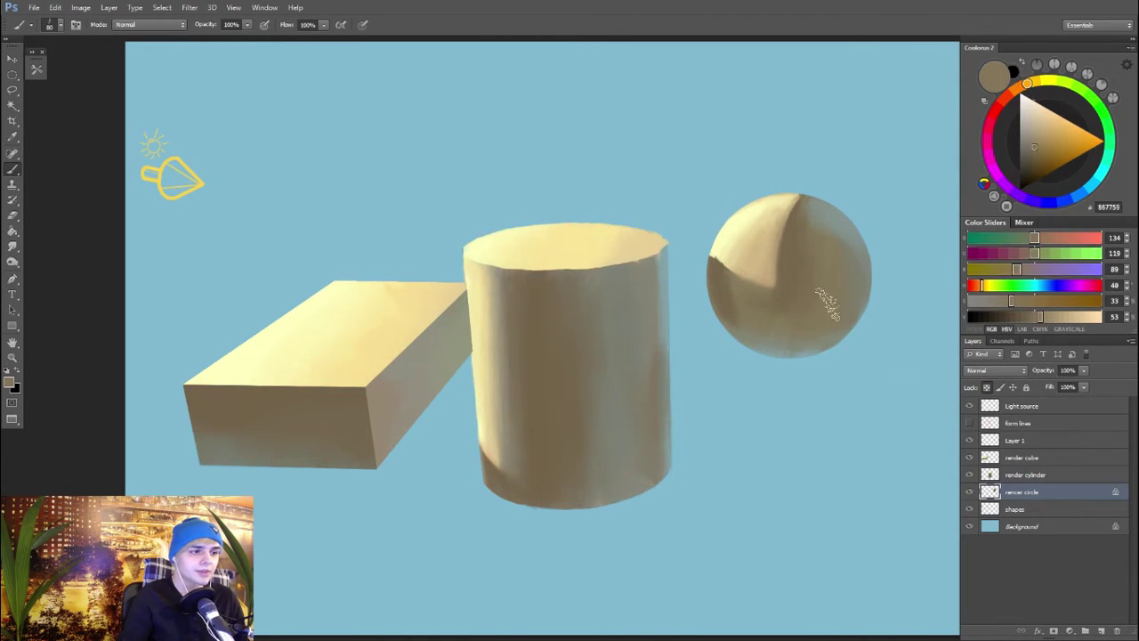
pyautogui.keyDown('alt'); pyautogui.click(656, 309); pyautogui.keyUp('alt')
pyautogui.moveTo(824, 266); pyautogui.dragTo(827, 235)
pyautogui.keyDown('alt'); pyautogui.click(827, 263); pyautogui.keyUp('alt')
pyautogui.moveTo(809, 328)
pyautogui.mouseDown()
pyautogui.moveTo(765, 325)
pyautogui.moveTo(825, 311)
pyautogui.moveTo(801, 302)
pyautogui.mouseUp()
pyautogui.press('[')
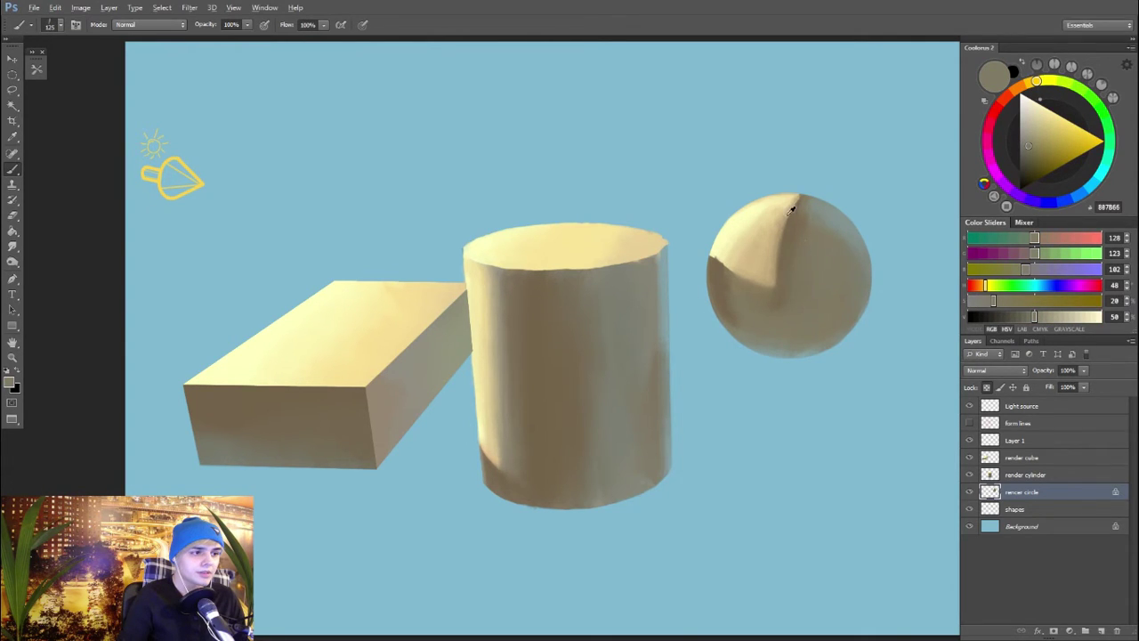
# Step: Refine the top of the sphere's shadow edge with grey 8C8778 and other tones sampled from the sphere and cylinder
pyautogui.keyDown('alt'); pyautogui.click(795, 218); pyautogui.keyUp('alt')
pyautogui.keyDown('alt'); pyautogui.click(588, 265); pyautogui.keyUp('alt')
pyautogui.keyDown('alt'); pyautogui.click(502, 273); pyautogui.keyUp('alt')
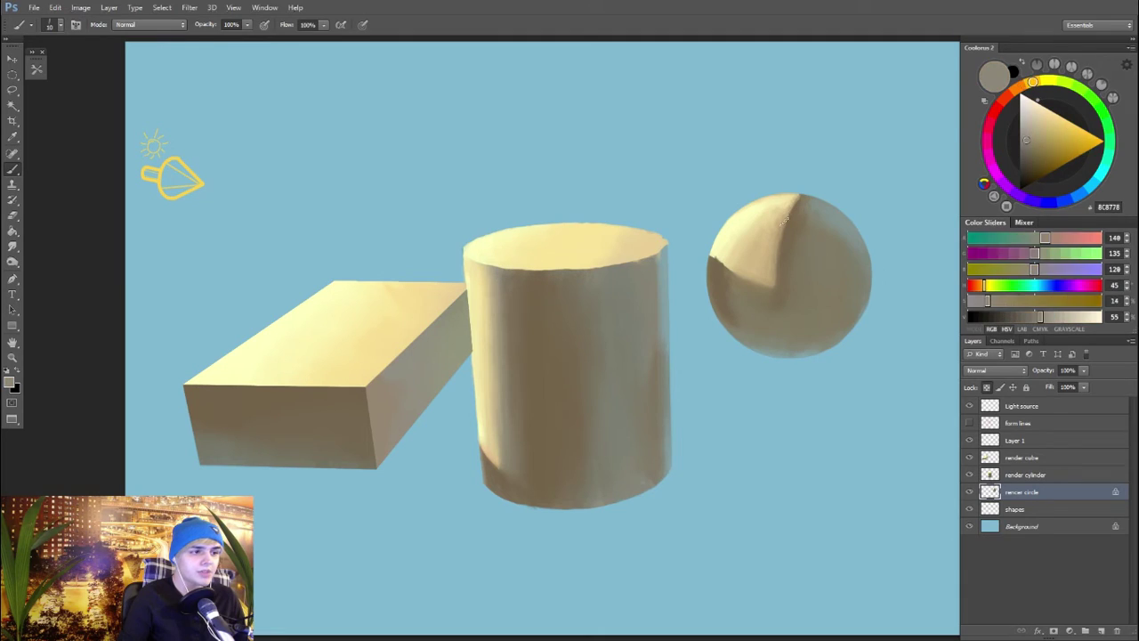
pyautogui.keyDown('alt'); pyautogui.click(794, 218); pyautogui.keyUp('alt')
pyautogui.keyDown('alt'); pyautogui.click(801, 210); pyautogui.keyUp('alt')
pyautogui.moveTo(796, 215)
pyautogui.mouseDown()
pyautogui.moveTo(791, 233)
pyautogui.moveTo(799, 194)
pyautogui.mouseUp()
pyautogui.keyDown('alt'); pyautogui.click(810, 196); pyautogui.keyUp('alt')
pyautogui.press(']')
pyautogui.press(']')
pyautogui.keyDown('alt'); pyautogui.click(791, 268); pyautogui.keyUp('alt')
pyautogui.keyDown('alt'); pyautogui.click(795, 223); pyautogui.keyUp('alt')
pyautogui.press('[')
pyautogui.press('[')
pyautogui.press('[')
# Step: Smooth the sphere's lit area with warm light tones DABE8A and E3CB92 sampled from it, using size 25 to 35 brushes
pyautogui.keyDown('alt'); pyautogui.click(783, 233); pyautogui.keyUp('alt')
pyautogui.keyDown('alt'); pyautogui.click(774, 240); pyautogui.keyUp('alt')
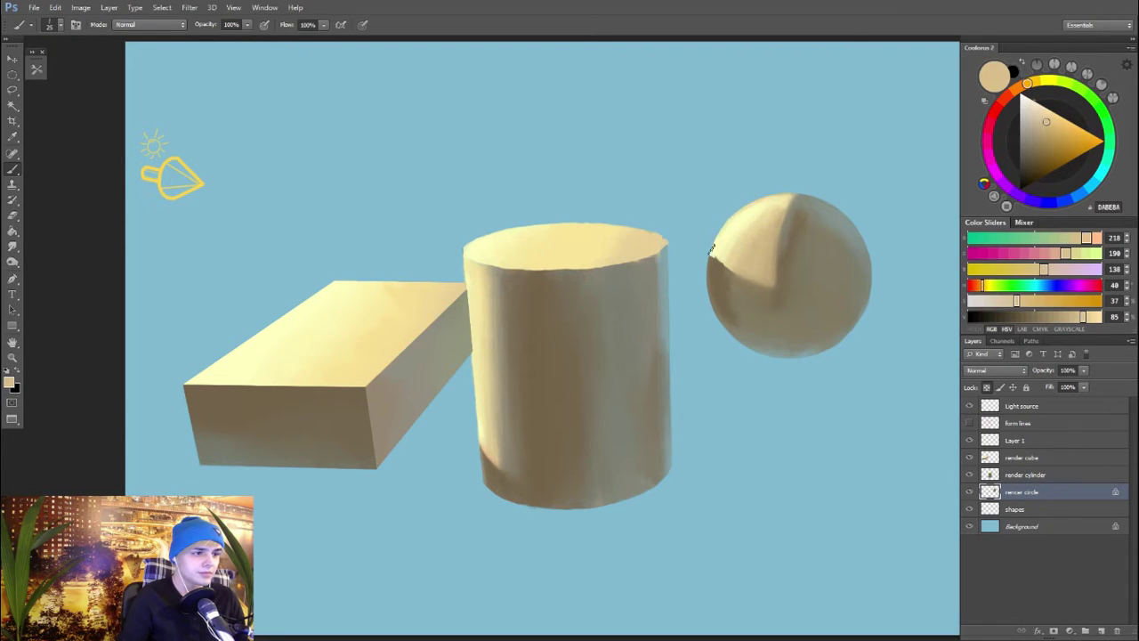
pyautogui.keyDown('alt'); pyautogui.click(774, 212); pyautogui.keyUp('alt')
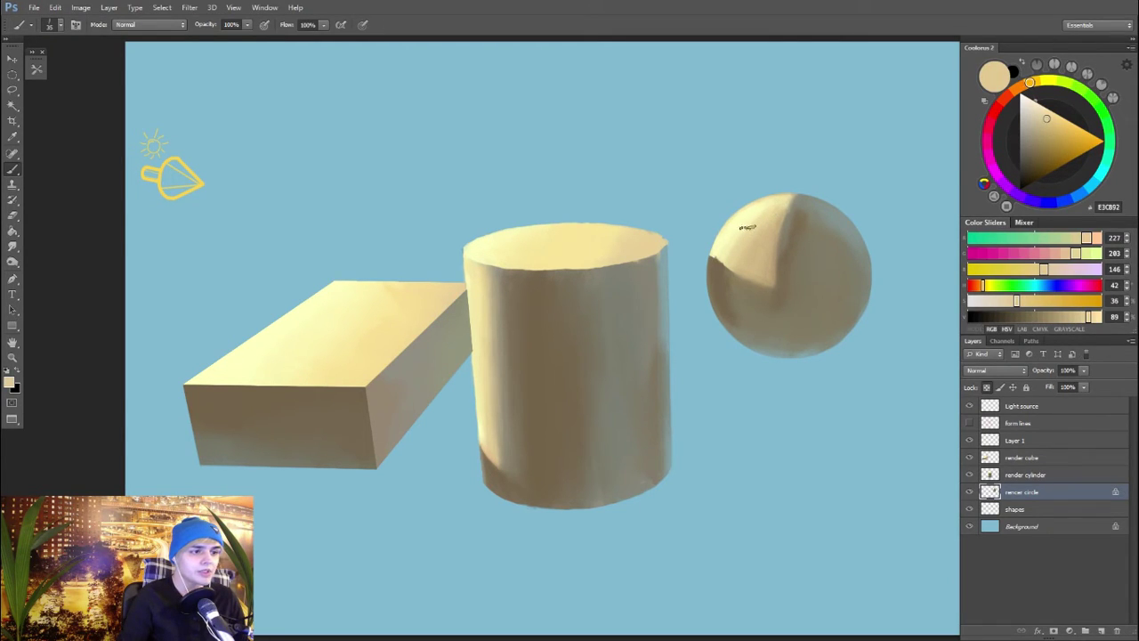
pyautogui.keyDown('alt'); pyautogui.click(728, 240); pyautogui.keyUp('alt')
pyautogui.press('[')
pyautogui.press('[')
# Step: Unlock transparency on the render circle layer and touch up the sphere's left shadow rim with grey-green 829188 and background blue 78B9D0
pyautogui.keyDown('alt'); pyautogui.click(718, 263); pyautogui.keyUp('alt')
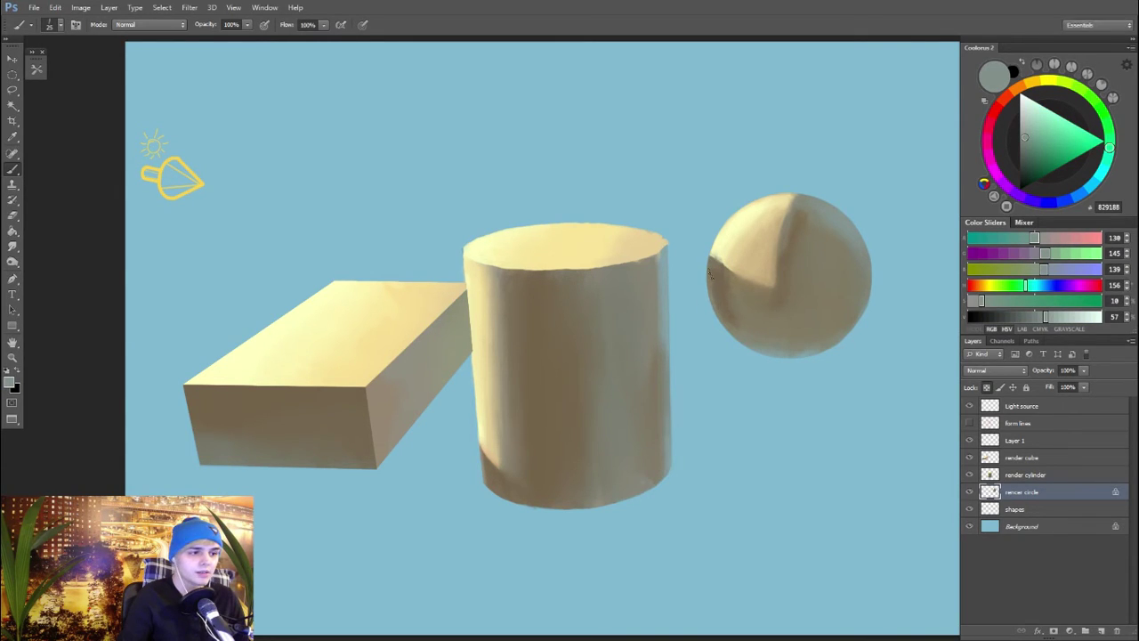
pyautogui.press('[')
pyautogui.press('[')
pyautogui.press('[')
pyautogui.press(']')
pyautogui.press(']')
pyautogui.press(']')
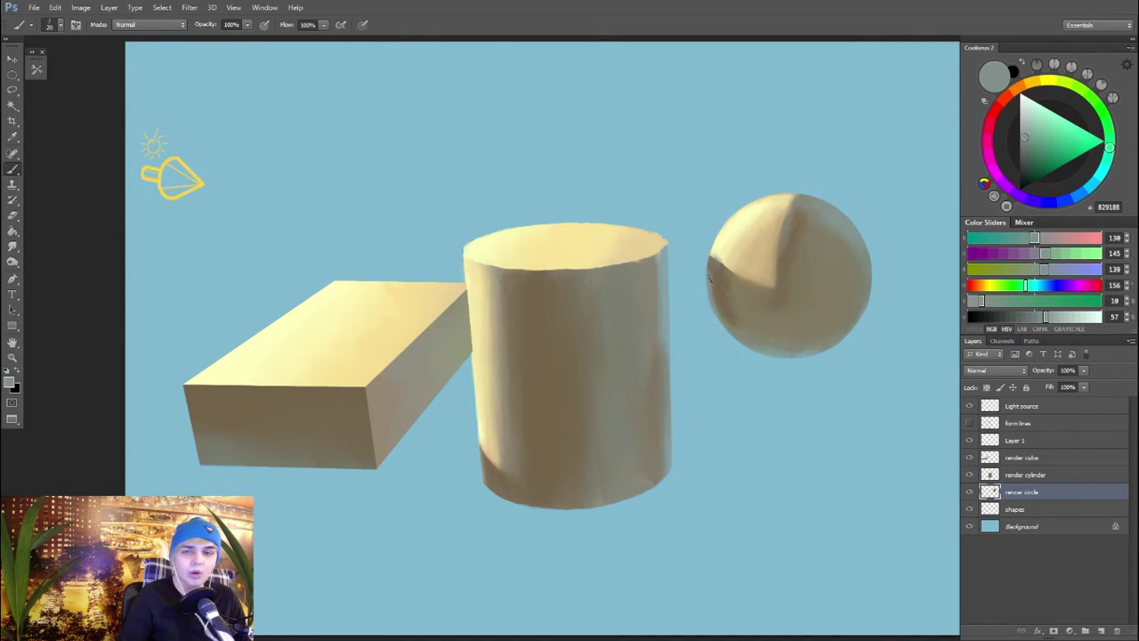
pyautogui.keyDown('alt'); pyautogui.click(709, 286); pyautogui.keyUp('alt')
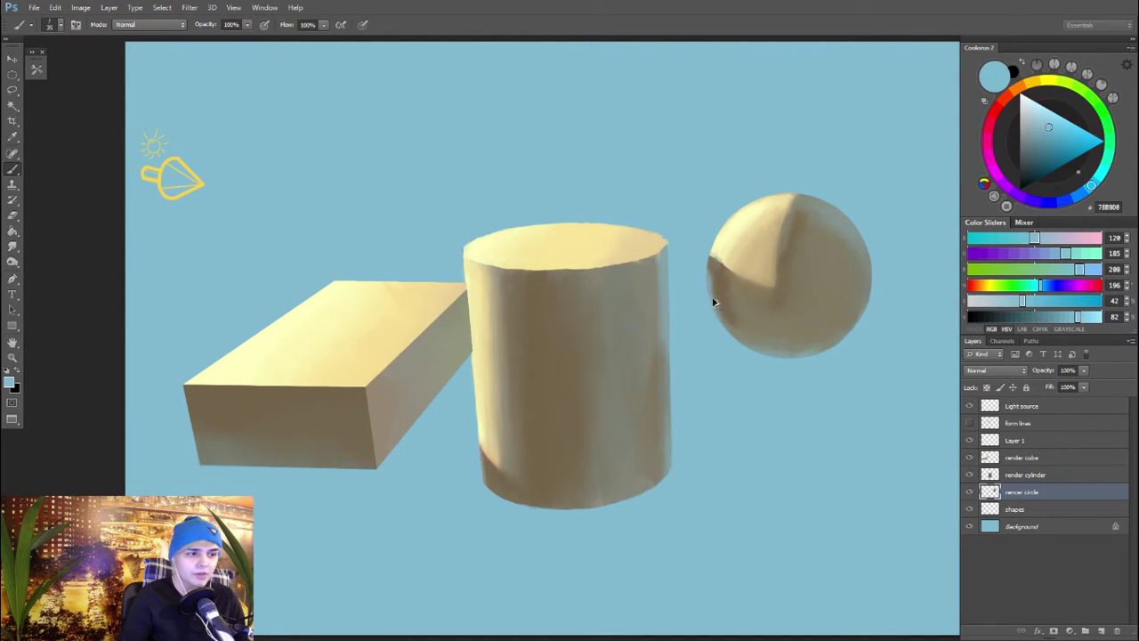
# Step: Blend brown 79664E into the lower left shadow and repaint the sphere's vertical light-to-shadow edge with sampled tones
pyautogui.keyDown('alt'); pyautogui.click(729, 307); pyautogui.keyUp('alt')
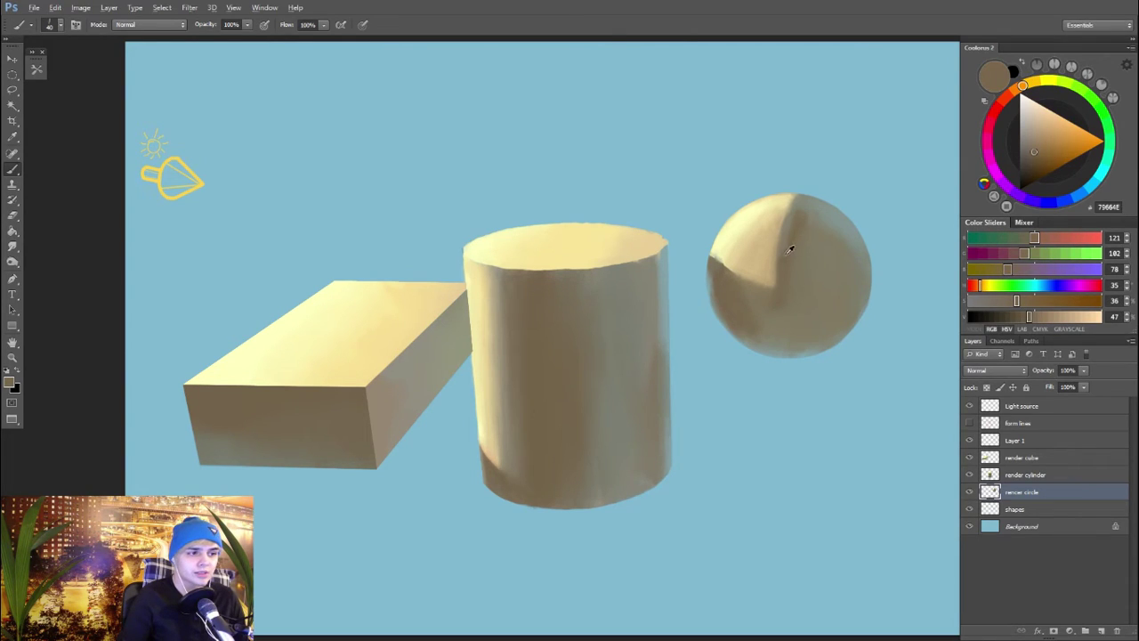
pyautogui.keyDown('alt'); pyautogui.click(790, 250); pyautogui.keyUp('alt')
pyautogui.keyDown('alt'); pyautogui.click(782, 259); pyautogui.keyUp('alt')
pyautogui.moveTo(777, 247); pyautogui.dragTo(771, 280)
pyautogui.press('[')
pyautogui.press('[')
pyautogui.press('[')
pyautogui.moveTo(784, 226); pyautogui.dragTo(773, 274)
pyautogui.keyDown('alt'); pyautogui.click(794, 215); pyautogui.keyUp('alt')
pyautogui.moveTo(786, 207); pyautogui.dragTo(767, 281)
# Step: Soften the inner corner between the sphere's light and shadow with midtone B69B72 and brown 7E7056
pyautogui.keyDown('alt'); pyautogui.click(781, 274); pyautogui.keyUp('alt')
pyautogui.keyDown('alt'); pyautogui.click(781, 259); pyautogui.keyUp('alt')
pyautogui.keyDown('alt'); pyautogui.click(779, 267); pyautogui.keyUp('alt')
pyautogui.press(']')
pyautogui.keyDown('alt'); pyautogui.click(768, 287); pyautogui.keyUp('alt')
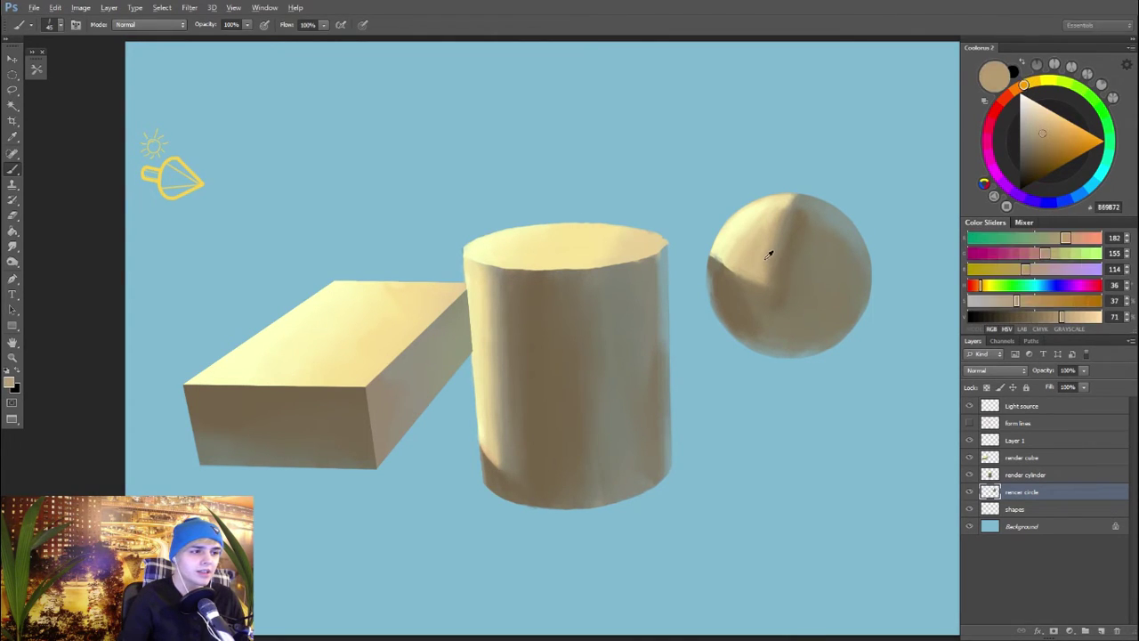
pyautogui.keyDown('alt'); pyautogui.click(770, 266); pyautogui.keyUp('alt')
pyautogui.keyDown('alt'); pyautogui.click(765, 247); pyautogui.keyUp('alt')
pyautogui.keyDown('alt'); pyautogui.click(763, 254); pyautogui.keyUp('alt')
pyautogui.keyDown('alt'); pyautogui.click(780, 288); pyautogui.keyUp('alt')
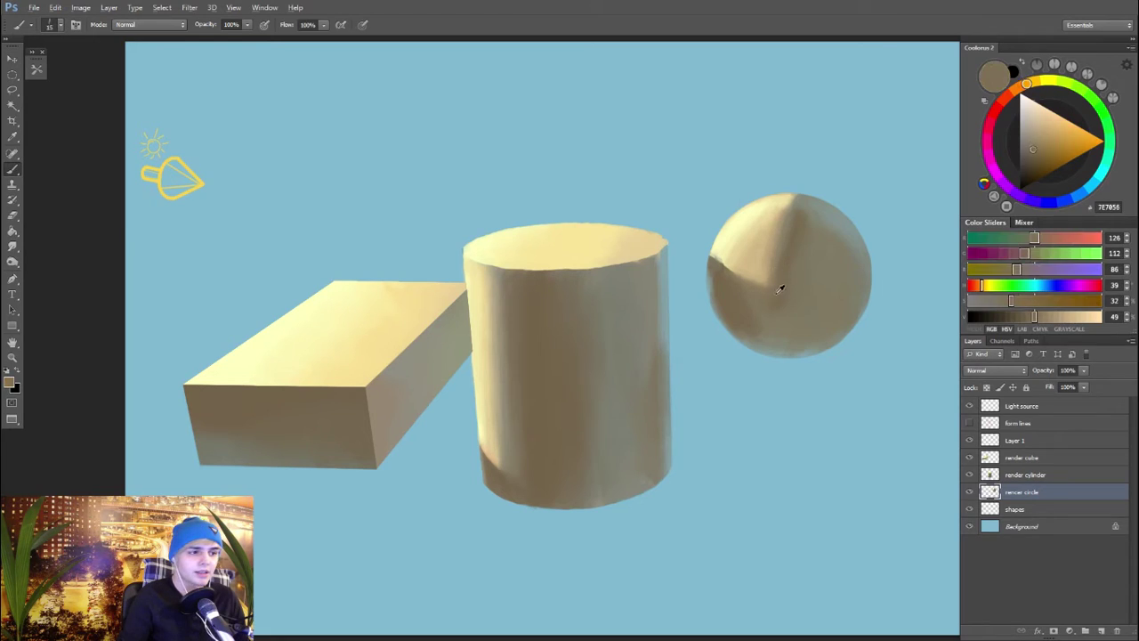
# Step: Compare the shapes with form lines toggled, and blend the upper shadow edge of the sphere with grey-green 848A78 and brown 7B6E55
pyautogui.click(969, 422)
pyautogui.click(969, 423)
pyautogui.keyDown('alt'); pyautogui.click(777, 277); pyautogui.keyUp('alt')
pyautogui.keyDown('alt'); pyautogui.click(799, 203); pyautogui.keyUp('alt')
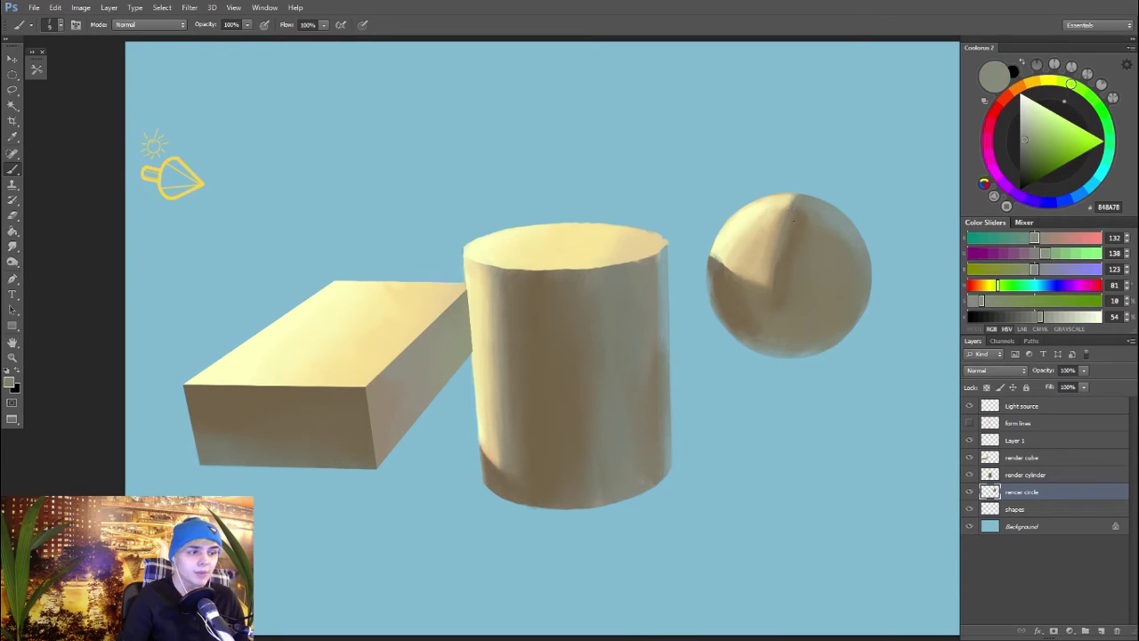
pyautogui.keyDown('alt'); pyautogui.click(791, 234); pyautogui.keyUp('alt')
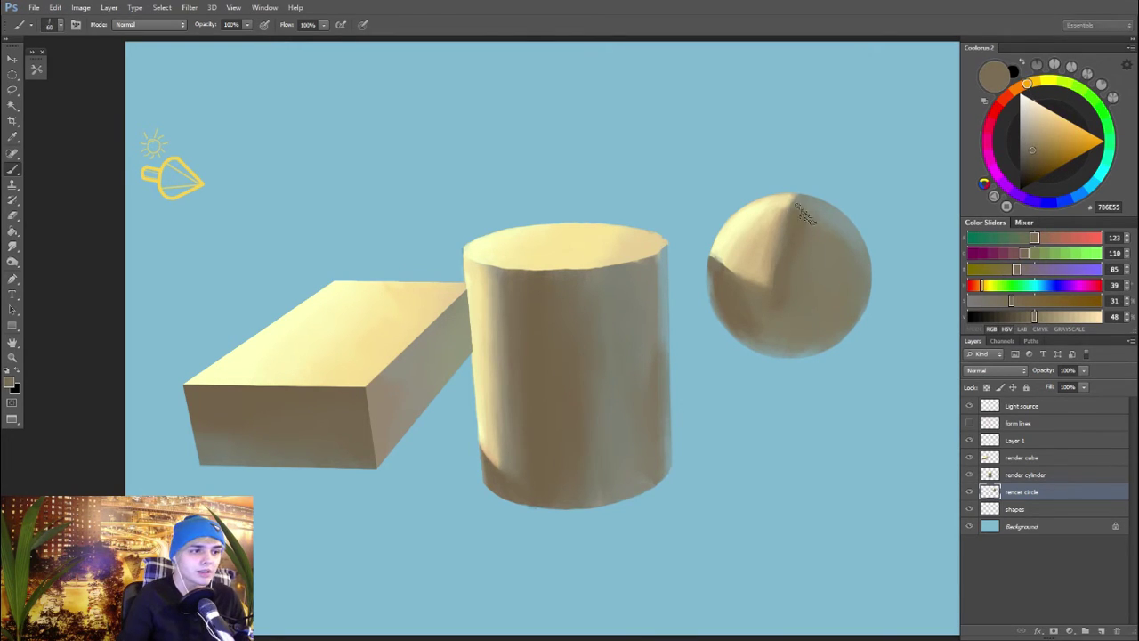
pyautogui.press(']')
pyautogui.press(']')
pyautogui.press(']')
pyautogui.press(']')
# Step: Clean up the lower edge of the sphere's lit area with sampled warm tone D5B884 and a size 35 brush
pyautogui.keyDown('alt'); pyautogui.click(754, 281); pyautogui.keyUp('alt')
pyautogui.press('[')
pyautogui.press('[')
pyautogui.press('[')
pyautogui.press('[')
pyautogui.press('[')
pyautogui.press('[')
pyautogui.press('[')
pyautogui.press('[')
pyautogui.keyDown('alt'); pyautogui.click(745, 273); pyautogui.keyUp('alt')
pyautogui.keyDown('alt'); pyautogui.click(753, 277); pyautogui.keyUp('alt')
pyautogui.keyDown('alt'); pyautogui.click(750, 277); pyautogui.keyUp('alt')
pyautogui.press(']')
pyautogui.press(']')
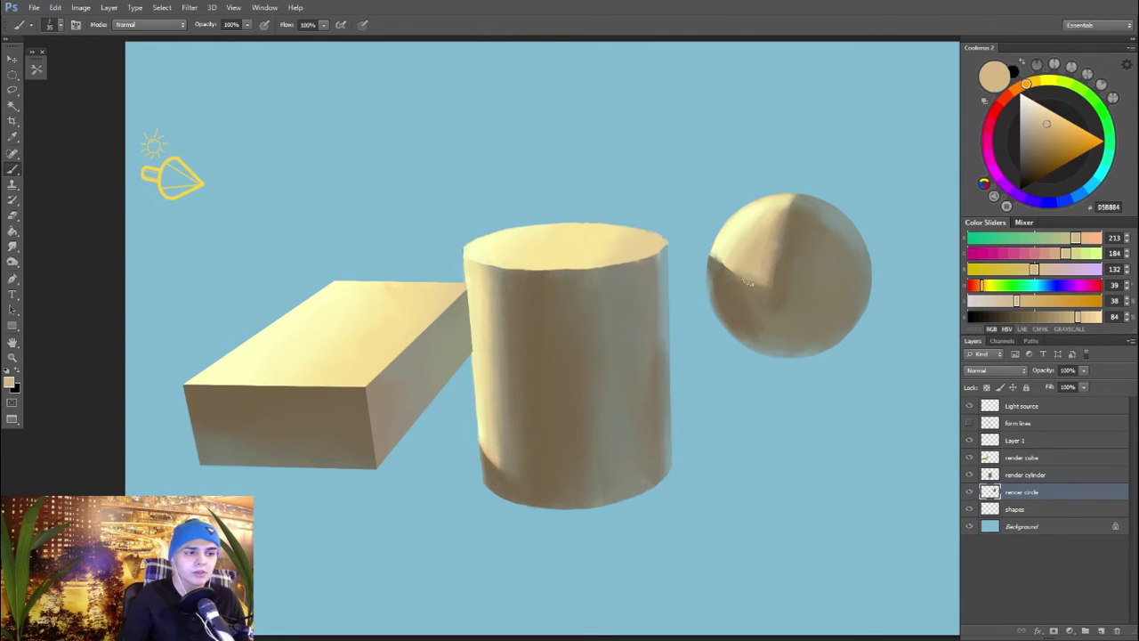
# Step: Even out the sphere's core shadow and right side with browns 7C6D54 and 7C7058, using a size 80 brush
pyautogui.keyDown('alt'); pyautogui.click(782, 253); pyautogui.keyUp('alt')
pyautogui.keyDown('alt'); pyautogui.click(788, 283); pyautogui.keyUp('alt')
pyautogui.press(']')
pyautogui.press(']')
pyautogui.press(']')
pyautogui.press(']')
pyautogui.press(']')
pyautogui.press(']')
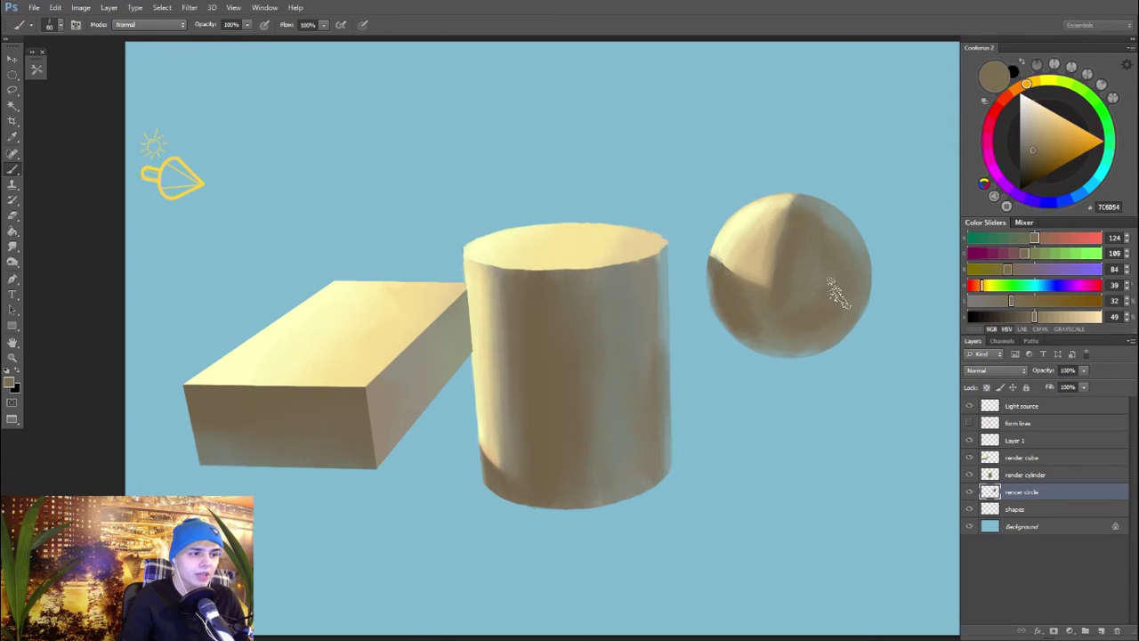
pyautogui.keyDown('alt'); pyautogui.click(785, 319); pyautogui.keyUp('alt')
pyautogui.keyDown('alt'); pyautogui.click(818, 297); pyautogui.keyUp('alt')
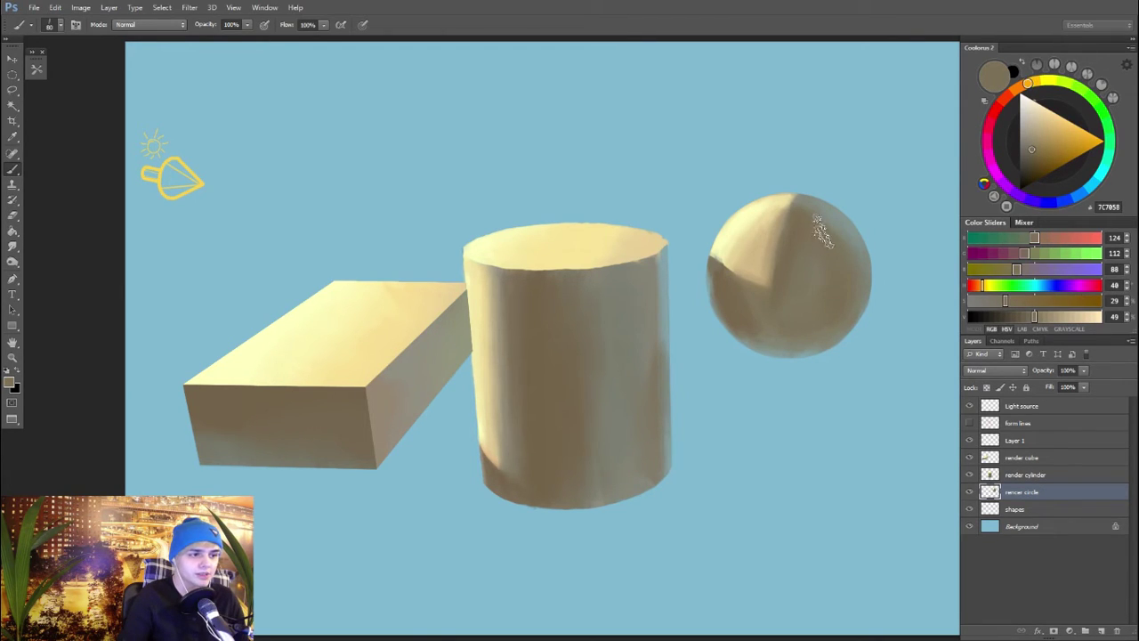
pyautogui.keyDown('alt'); pyautogui.click(767, 321); pyautogui.keyUp('alt')
pyautogui.keyDown('alt'); pyautogui.click(814, 257); pyautogui.keyUp('alt')
# Step: Check the form lines, undo the last stroke and paint the sphere's upper right shadow with brown 80765E and a size 45 brush
pyautogui.click(969, 422)
pyautogui.click(969, 422)
pyautogui.keyDown('alt'); pyautogui.click(810, 222); pyautogui.keyUp('alt')
pyautogui.keyDown('alt'); pyautogui.click(816, 227); pyautogui.keyUp('alt')
pyautogui.hotkey('ctrl', 'z')
pyautogui.press('[')
pyautogui.press('[')
pyautogui.press('[')
pyautogui.press('[')
pyautogui.moveTo(833, 215); pyautogui.dragTo(818, 202)
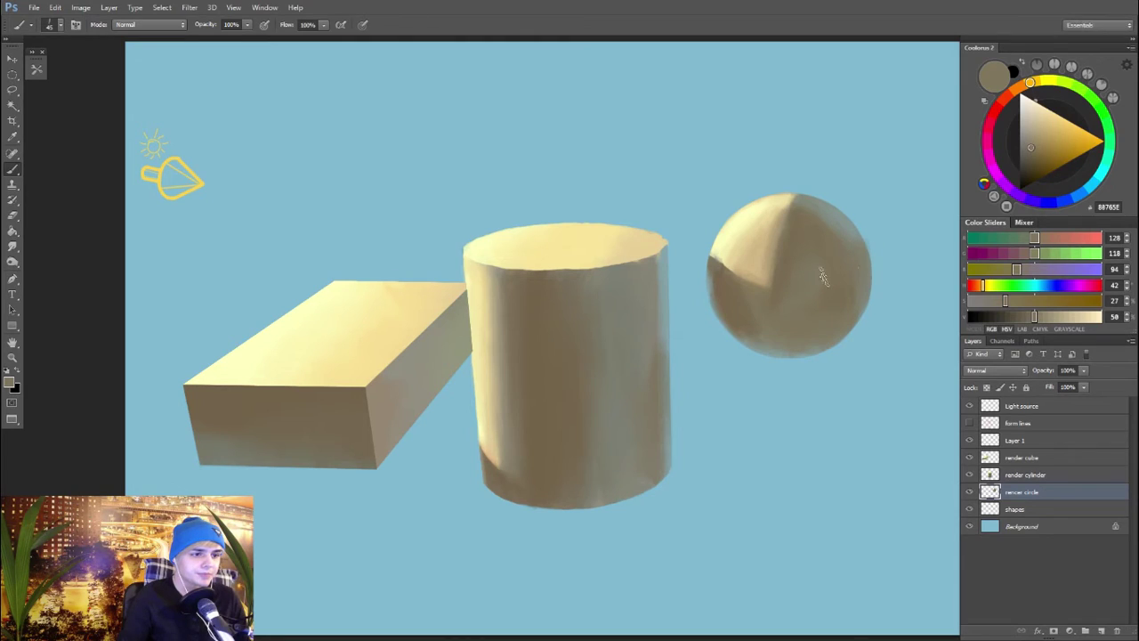
# Step: Set the Dodge tool to the Highlights range and lighten the sphere's lit area at size 150 and 81% exposure
pyautogui.click(13, 261)
pyautogui.click(159, 24)
pyautogui.click(147, 56)
pyautogui.moveTo(750, 230)
pyautogui.mouseDown()
pyautogui.moveTo(811, 189)
pyautogui.moveTo(787, 199)
pyautogui.moveTo(763, 251)
pyautogui.mouseUp()
pyautogui.hotkey('ctrl', 'z')
pyautogui.hotkey('ctrl', 'z')
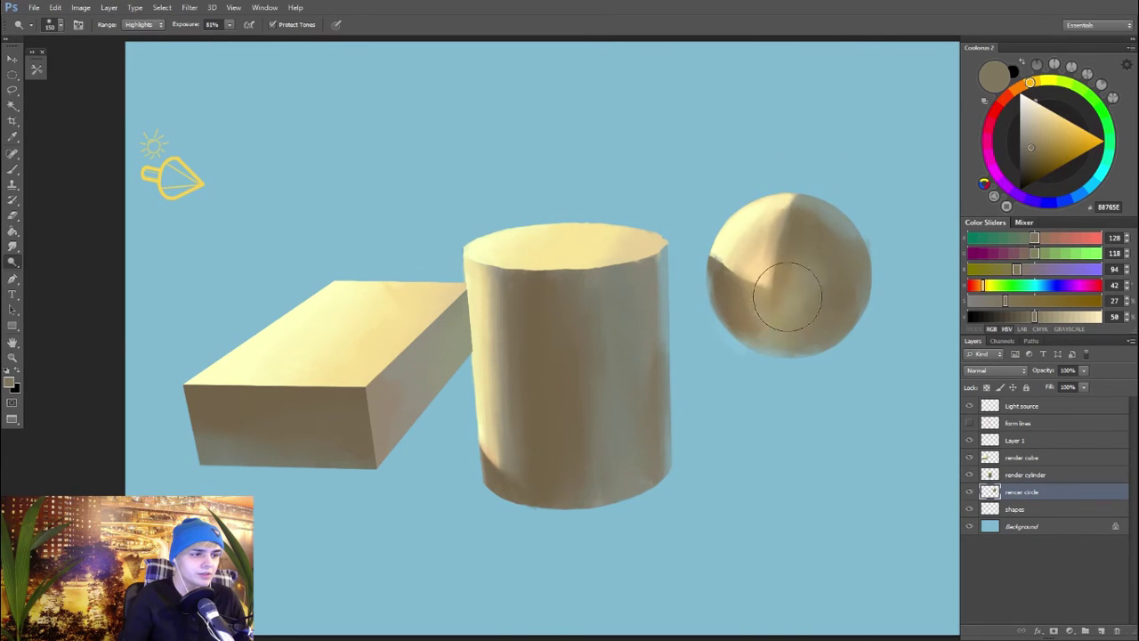
pyautogui.press(']')
pyautogui.press(']')
pyautogui.press('[')
pyautogui.press('[')
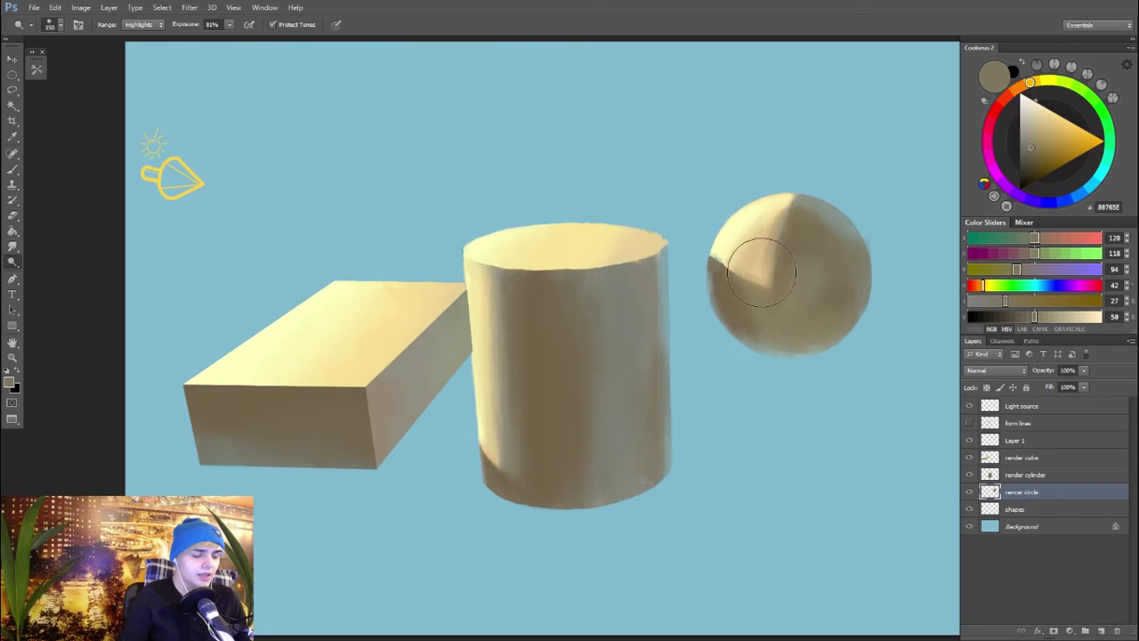
pyautogui.moveTo(755, 244); pyautogui.dragTo(732, 277)
# Step: Blend the sphere's lit area with sampled warm tones EACD94, BCA278, F2D69B and E4C68F, using a size 30 brush
pyautogui.press('b')
pyautogui.keyDown('alt'); pyautogui.click(728, 267); pyautogui.keyUp('alt')
pyautogui.press(']')
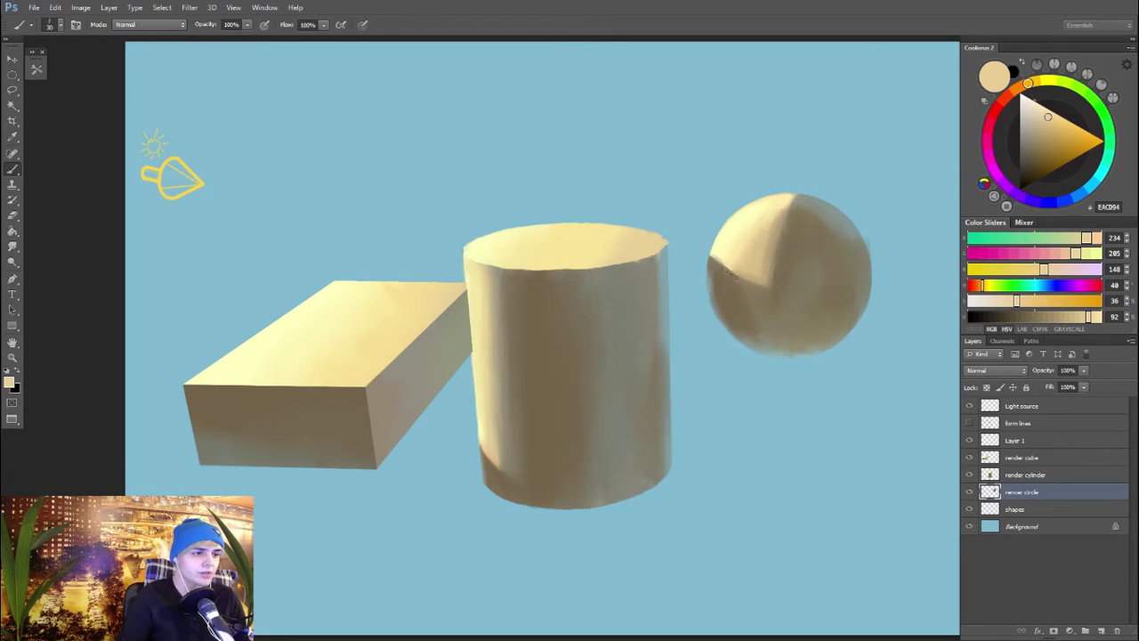
pyautogui.keyDown('alt'); pyautogui.click(771, 250); pyautogui.keyUp('alt')
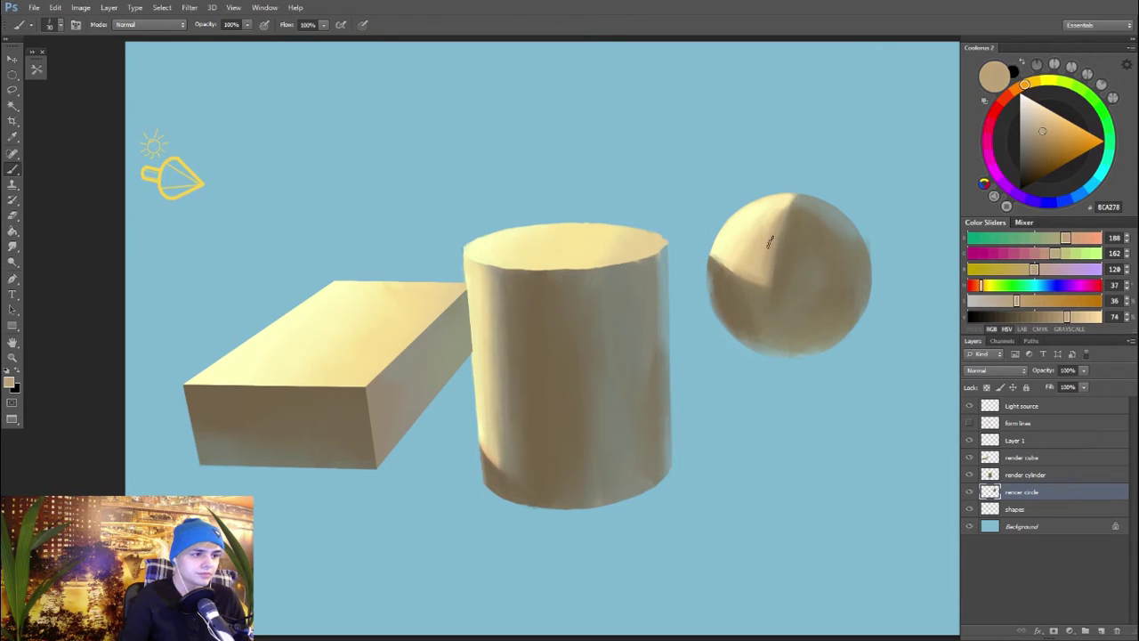
pyautogui.keyDown('alt'); pyautogui.click(759, 233); pyautogui.keyUp('alt')
pyautogui.keyDown('alt'); pyautogui.click(744, 249); pyautogui.keyUp('alt')
pyautogui.keyDown('alt'); pyautogui.click(766, 226); pyautogui.keyUp('alt')
pyautogui.moveTo(752, 243); pyautogui.dragTo(768, 237)
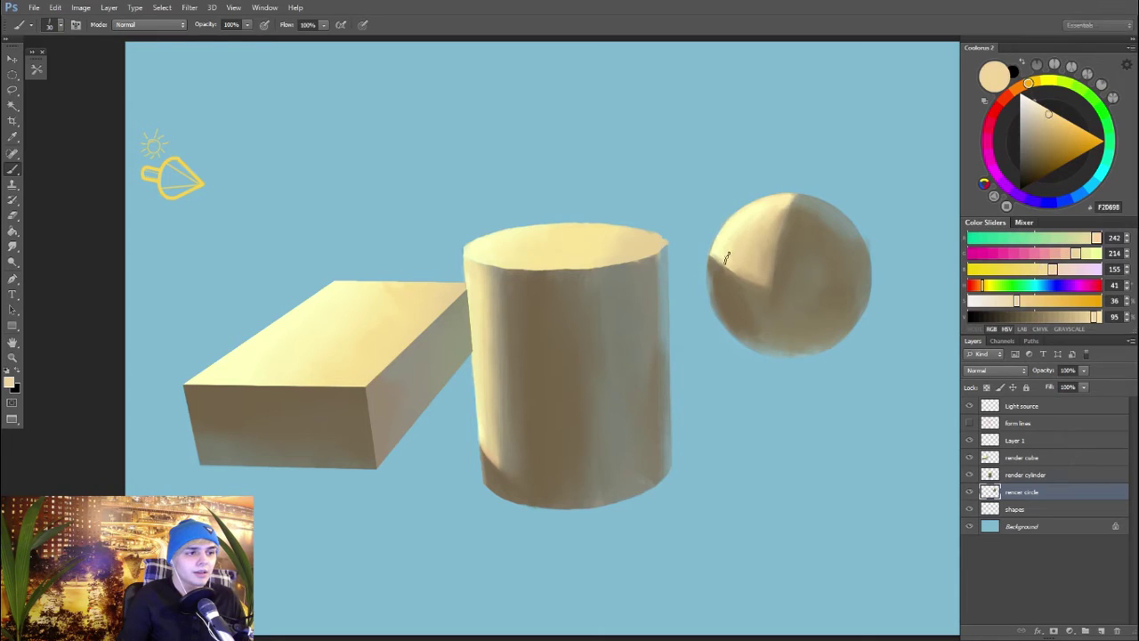
pyautogui.keyDown('alt'); pyautogui.click(762, 212); pyautogui.keyUp('alt')
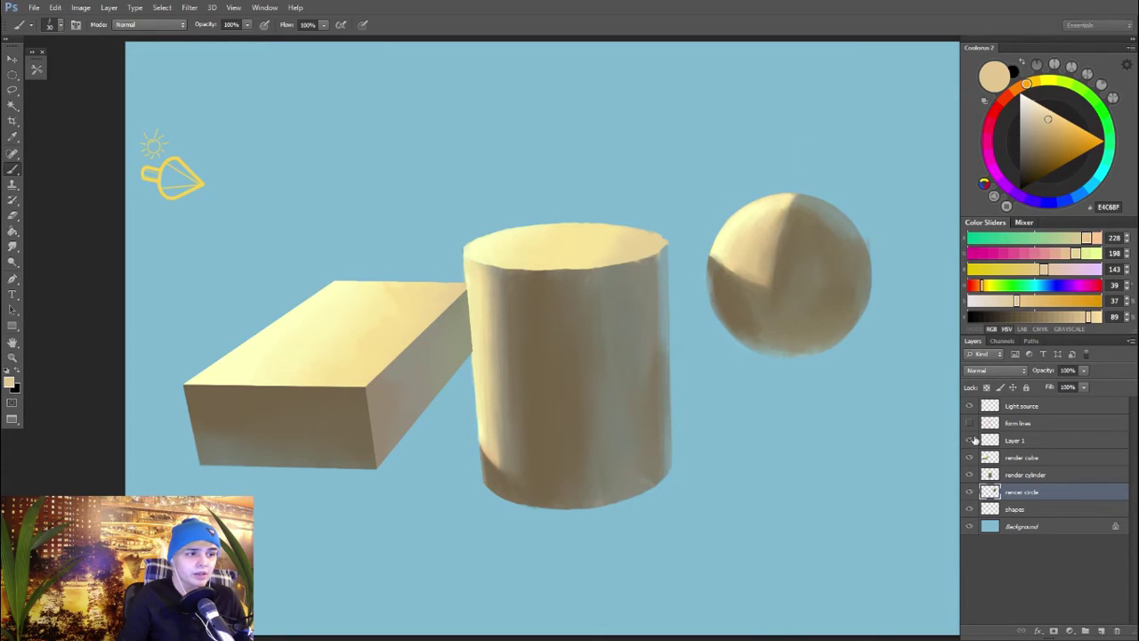
# Step: Darken the sphere's core shadow and right side with the Burn tool in the Shadows range, adjusting its size between 175 and 125
pyautogui.press('o')
pyautogui.press('[')
pyautogui.press('[')
pyautogui.press('[')
pyautogui.press('[')
pyautogui.press('[')
pyautogui.press('[')
pyautogui.press('[')
pyautogui.press('[')
pyautogui.press('[')
pyautogui.press('[')
pyautogui.press('[')
pyautogui.press('[')
pyautogui.press('[')
pyautogui.press('[')
pyautogui.press('[')
pyautogui.press('[')
pyautogui.press('[')
pyautogui.press('[')
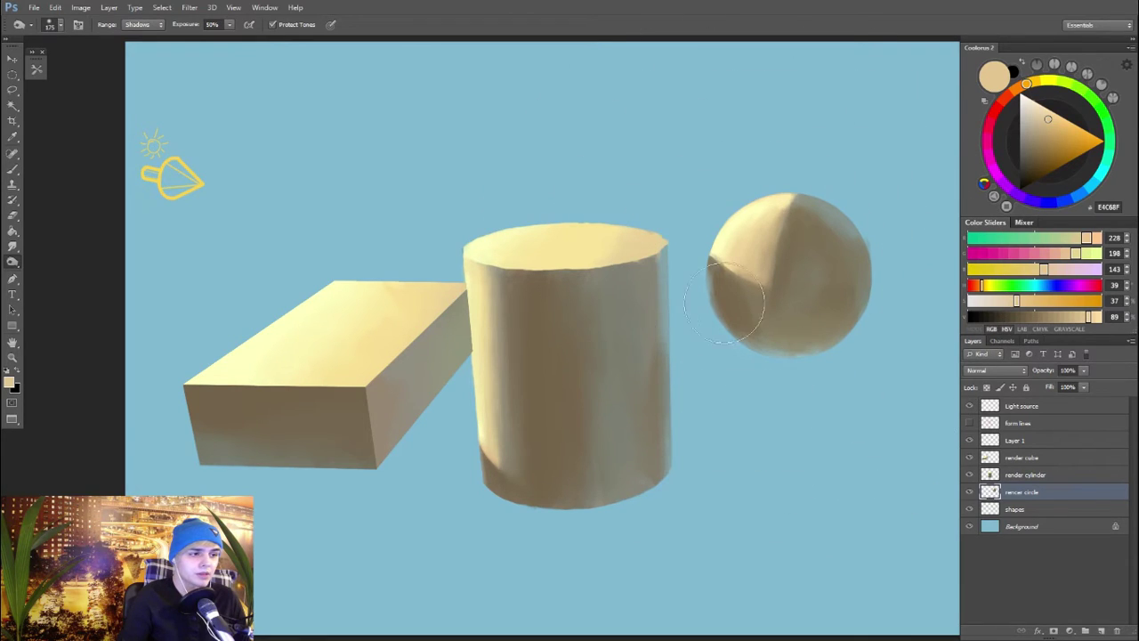
pyautogui.moveTo(711, 290); pyautogui.dragTo(786, 305)
pyautogui.hotkey('ctrl', 'z')
pyautogui.press(']')
pyautogui.press(']')
pyautogui.press(']')
pyautogui.press(']')
pyautogui.moveTo(828, 267); pyautogui.dragTo(829, 254)
pyautogui.press(']')
pyautogui.press(']')
pyautogui.moveTo(811, 294); pyautogui.dragTo(814, 325)
pyautogui.press('[')
pyautogui.press('[')
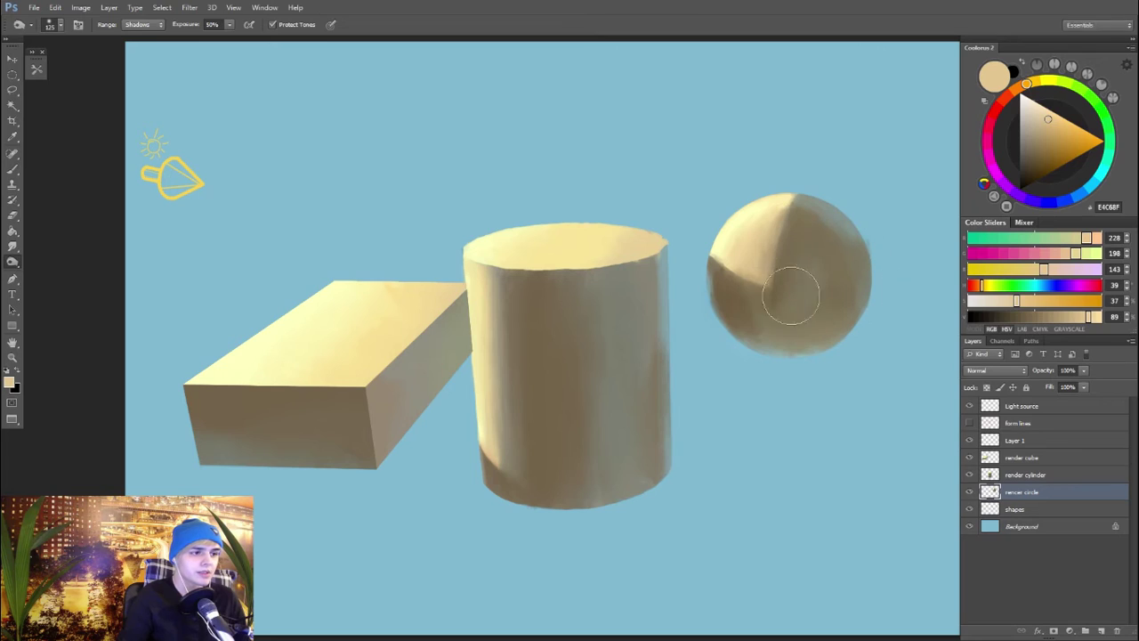
pyautogui.press('b')
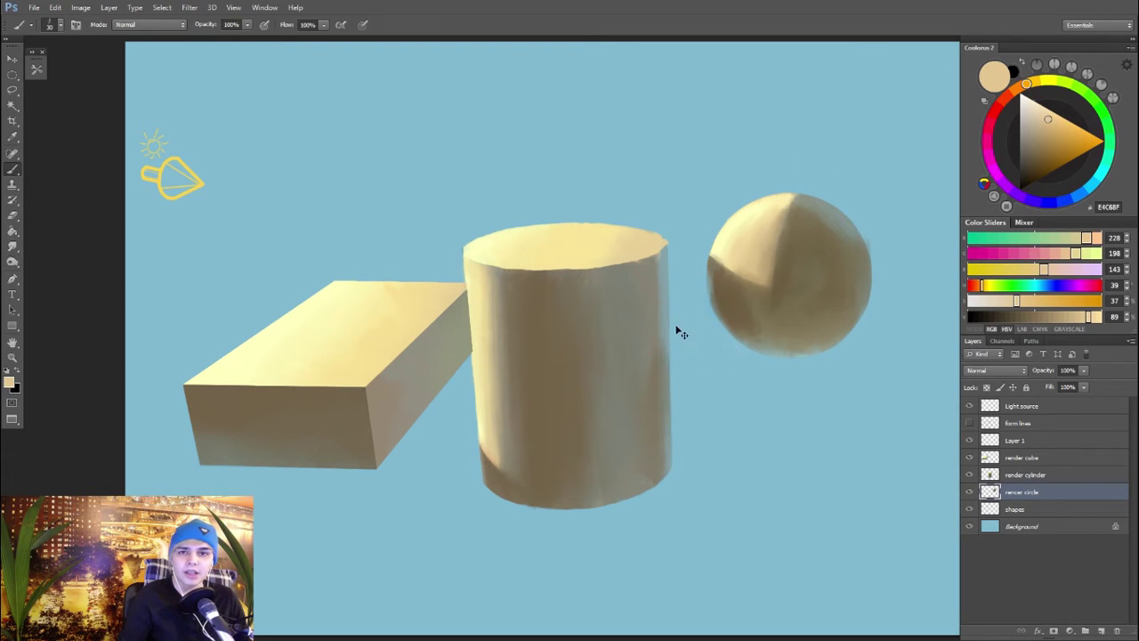
# Step: Add a new layer directly above the shapes layer and choose dark blue 3D5C68 for the cast shadows
pyautogui.click(1055, 509)
pyautogui.click(1101, 630)
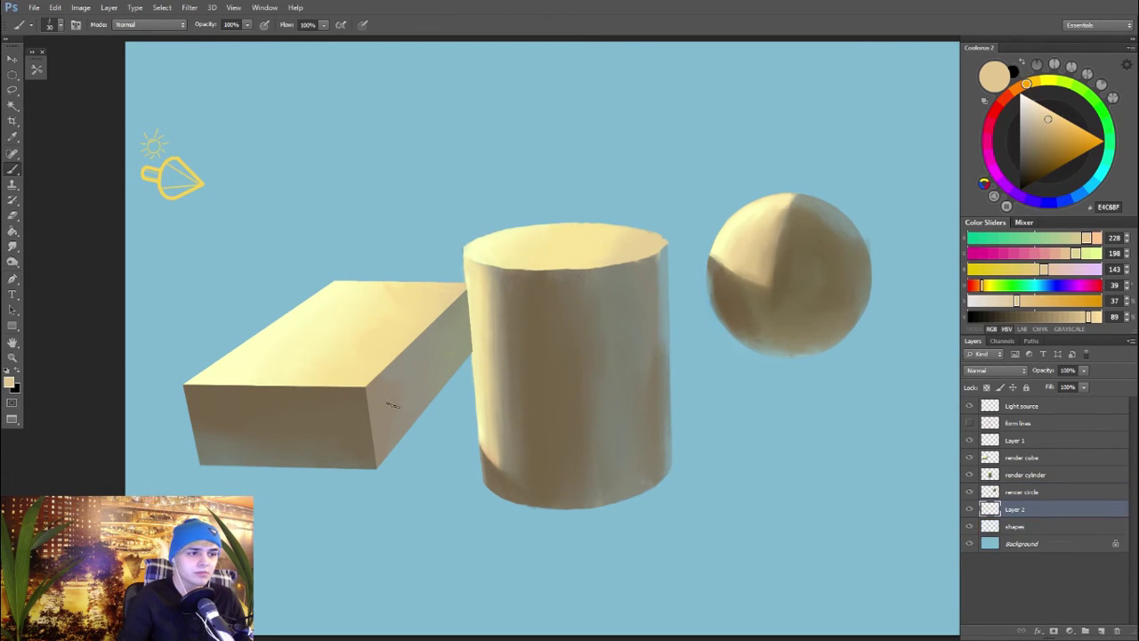
pyautogui.click(1091, 185)
pyautogui.click(1034, 158)
# Step: Paint the slanted front edge of the box's cast shadow from its lower left corner, undoing and retrying until the line is straight
pyautogui.moveTo(211, 465)
pyautogui.mouseDown()
pyautogui.moveTo(281, 490)
pyautogui.moveTo(253, 477)
pyautogui.mouseUp()
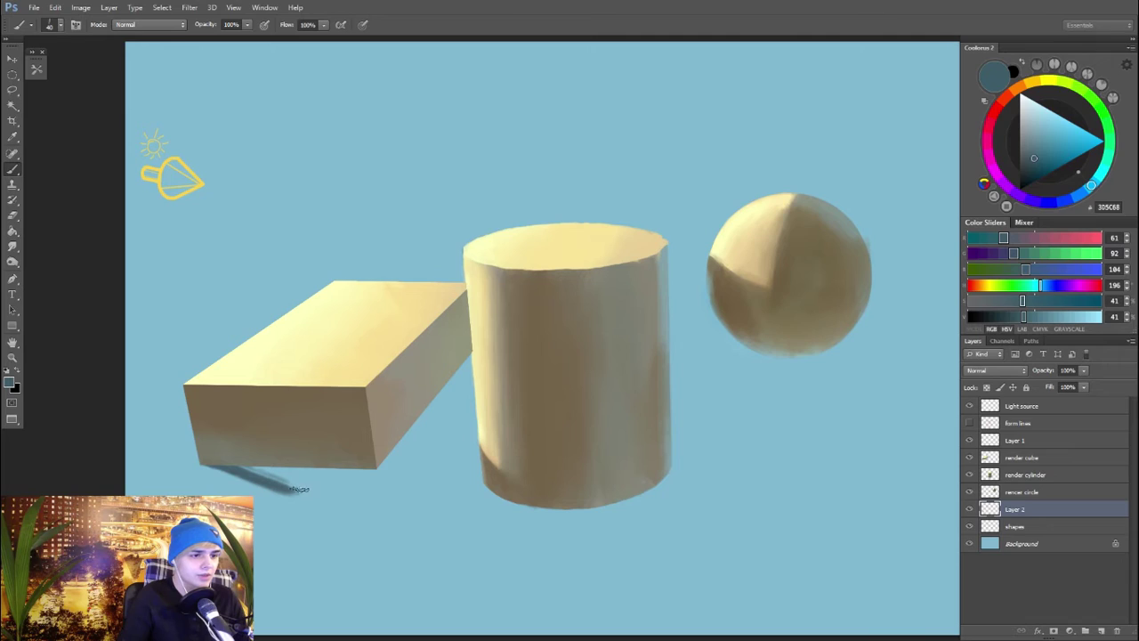
pyautogui.moveTo(258, 471); pyautogui.dragTo(356, 522)
pyautogui.hotkey('ctrl', 'z')
pyautogui.hotkey('ctrl', 'z')
pyautogui.press('[')
pyautogui.moveTo(212, 466); pyautogui.dragTo(363, 526)
pyautogui.hotkey('ctrl', 'z')
pyautogui.moveTo(299, 494)
pyautogui.mouseDown()
pyautogui.moveTo(370, 527)
pyautogui.moveTo(412, 481)
pyautogui.moveTo(437, 517)
pyautogui.mouseUp()
pyautogui.press(']')
pyautogui.press(']')
pyautogui.press(']')
pyautogui.hotkey('ctrl', 'z')
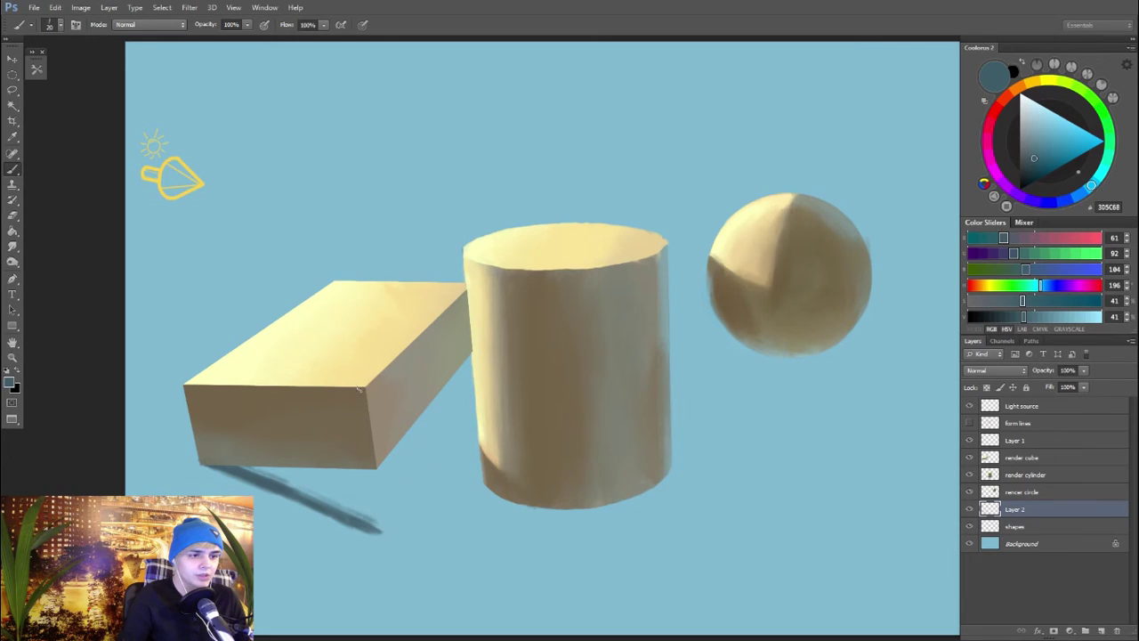
# Step: Paint the rear edge of the box's shadow behind the cylinder with a size 25 brush, and join both edges with a horizontal line
pyautogui.press('[')
pyautogui.moveTo(393, 417); pyautogui.dragTo(484, 482)
pyautogui.hotkey('ctrl', 'z')
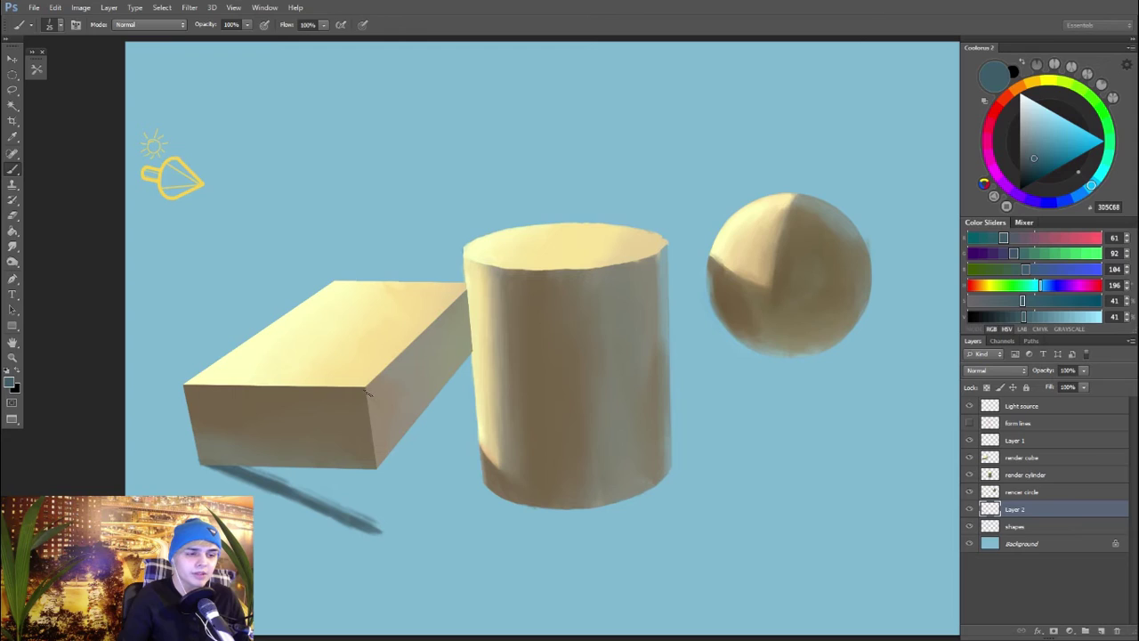
pyautogui.moveTo(413, 418); pyautogui.dragTo(613, 527)
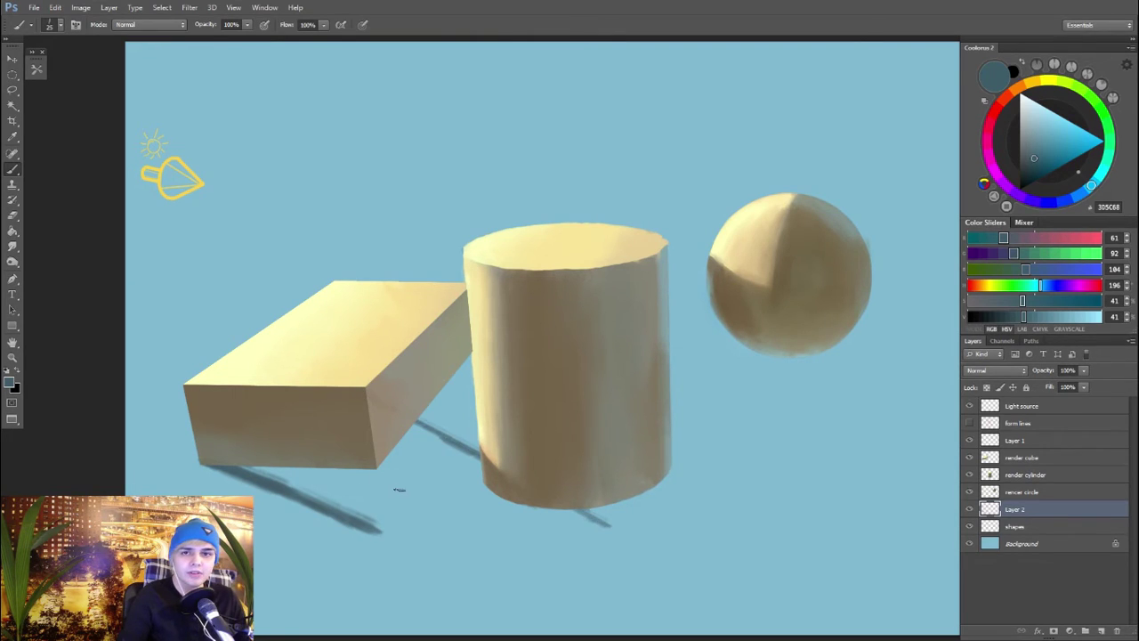
pyautogui.moveTo(391, 536); pyautogui.dragTo(603, 530)
# Step: Switch to a rougher brush and block in the box's cast shadow between its outlines with dark blue 3D5C68
pyautogui.press(']')
pyautogui.press(']')
pyautogui.press(']')
pyautogui.press(']')
pyautogui.press(']')
pyautogui.press(']')
pyautogui.moveTo(275, 471)
pyautogui.mouseDown()
pyautogui.moveTo(314, 481)
pyautogui.moveTo(289, 475)
pyautogui.moveTo(345, 445)
pyautogui.moveTo(302, 449)
pyautogui.moveTo(417, 471)
pyautogui.moveTo(402, 445)
pyautogui.mouseUp()
pyautogui.rightClick(400, 447)
pyautogui.click(499, 436)
pyautogui.moveTo(331, 459)
pyautogui.mouseDown()
pyautogui.moveTo(385, 502)
pyautogui.moveTo(463, 492)
pyautogui.mouseUp()
pyautogui.moveTo(397, 444)
pyautogui.mouseDown()
pyautogui.moveTo(486, 496)
pyautogui.moveTo(575, 515)
pyautogui.mouseUp()
pyautogui.press('[')
pyautogui.press('[')
pyautogui.press('[')
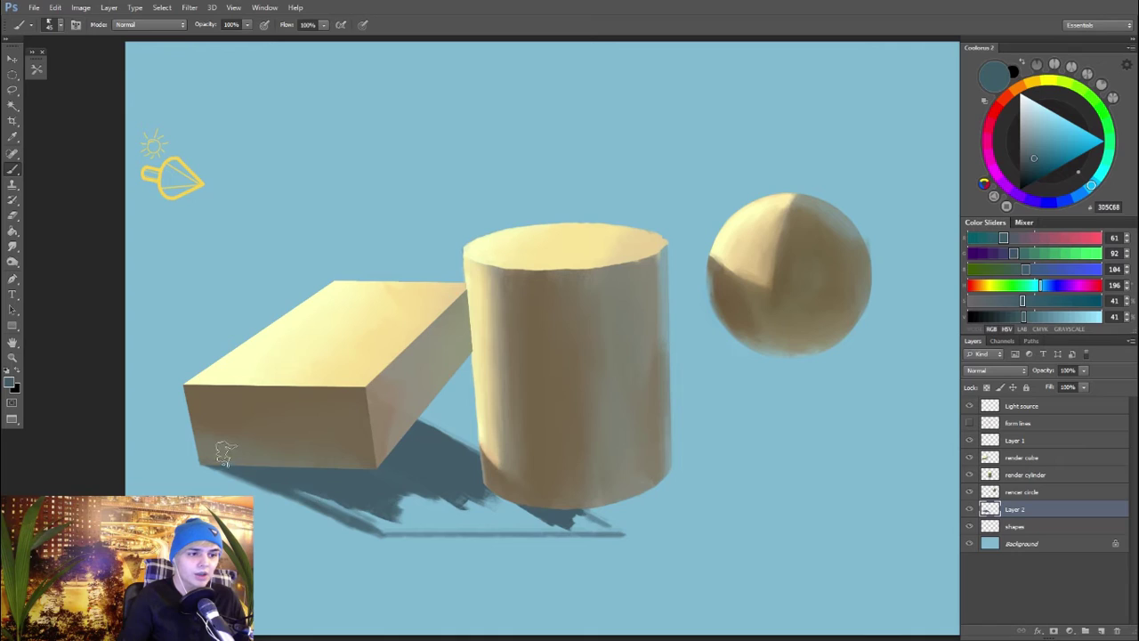
# Step: Fill the remaining gaps in the box's shadow, including the area between box and cylinder, and clean its edges with a smaller brush
pyautogui.moveTo(300, 485); pyautogui.dragTo(336, 499)
pyautogui.press('[')
pyautogui.press('[')
pyautogui.press('[')
pyautogui.moveTo(240, 469)
pyautogui.mouseDown()
pyautogui.moveTo(362, 522)
pyautogui.moveTo(305, 499)
pyautogui.moveTo(403, 484)
pyautogui.moveTo(398, 516)
pyautogui.moveTo(382, 515)
pyautogui.moveTo(491, 517)
pyautogui.moveTo(375, 511)
pyautogui.moveTo(462, 490)
pyautogui.moveTo(417, 518)
pyautogui.moveTo(541, 521)
pyautogui.moveTo(460, 513)
pyautogui.moveTo(524, 525)
pyautogui.mouseUp()
pyautogui.moveTo(412, 527)
pyautogui.mouseDown()
pyautogui.moveTo(590, 528)
pyautogui.moveTo(571, 522)
pyautogui.mouseUp()
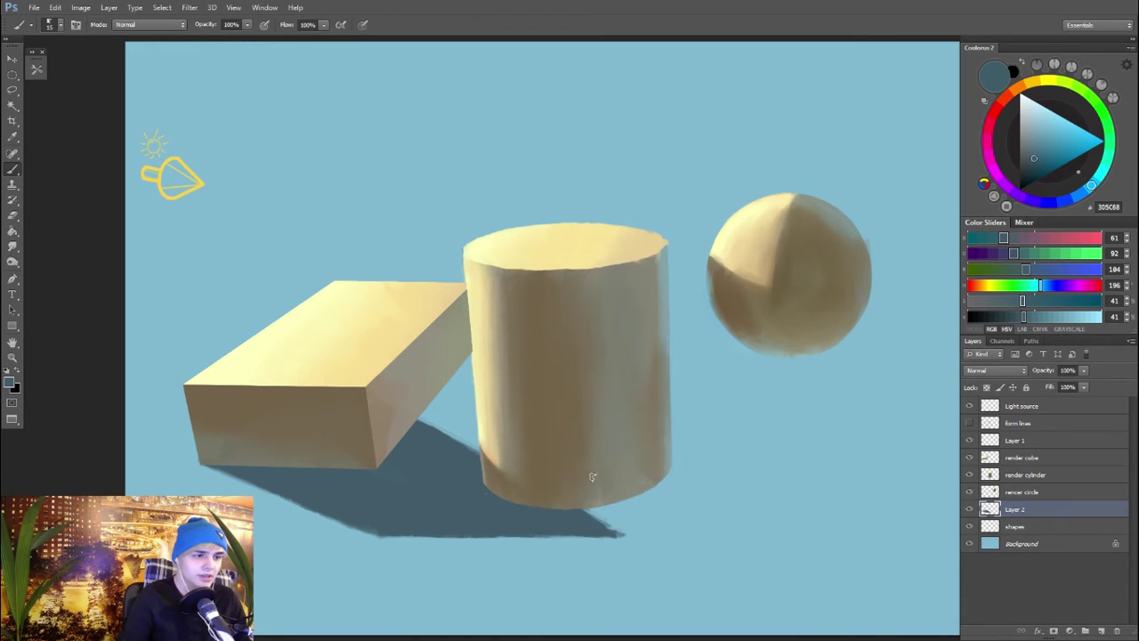
pyautogui.moveTo(477, 421)
pyautogui.mouseDown()
pyautogui.moveTo(449, 405)
pyautogui.moveTo(477, 447)
pyautogui.mouseUp()
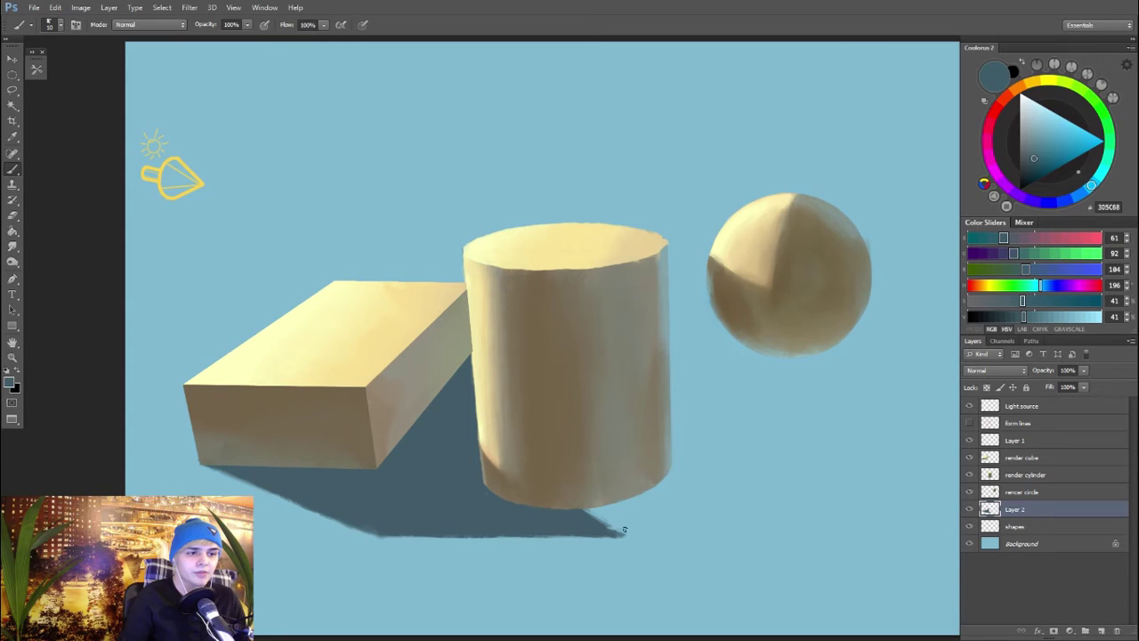
# Step: Outline both edges of the cylinder's cast shadow toward the lower right and fill the area between them with dark blue
pyautogui.moveTo(630, 531); pyautogui.dragTo(792, 610)
pyautogui.moveTo(563, 485)
pyautogui.mouseDown()
pyautogui.moveTo(692, 537)
pyautogui.moveTo(698, 522)
pyautogui.moveTo(670, 510)
pyautogui.moveTo(773, 550)
pyautogui.mouseUp()
pyautogui.press(']')
pyautogui.press(']')
pyautogui.moveTo(699, 539); pyautogui.dragTo(795, 570)
pyautogui.moveTo(694, 524); pyautogui.dragTo(808, 568)
pyautogui.moveTo(653, 509); pyautogui.dragTo(801, 574)
pyautogui.moveTo(669, 491)
pyautogui.mouseDown()
pyautogui.moveTo(812, 541)
pyautogui.moveTo(815, 530)
pyautogui.mouseUp()
# Step: Refine the lower edge of the cylinder's cast shadow and retry its upper edge beside the cylinder's right side
pyautogui.press(']')
pyautogui.press(']')
pyautogui.press('[')
pyautogui.press('[')
pyautogui.press('[')
pyautogui.press('[')
pyautogui.press('[')
pyautogui.moveTo(612, 539); pyautogui.dragTo(764, 603)
pyautogui.moveTo(667, 438)
pyautogui.mouseDown()
pyautogui.moveTo(750, 479)
pyautogui.moveTo(680, 455)
pyautogui.moveTo(754, 493)
pyautogui.moveTo(678, 465)
pyautogui.moveTo(721, 485)
pyautogui.mouseUp()
pyautogui.hotkey('ctrl', 'z')
pyautogui.press('[')
pyautogui.press('[')
pyautogui.press('[')
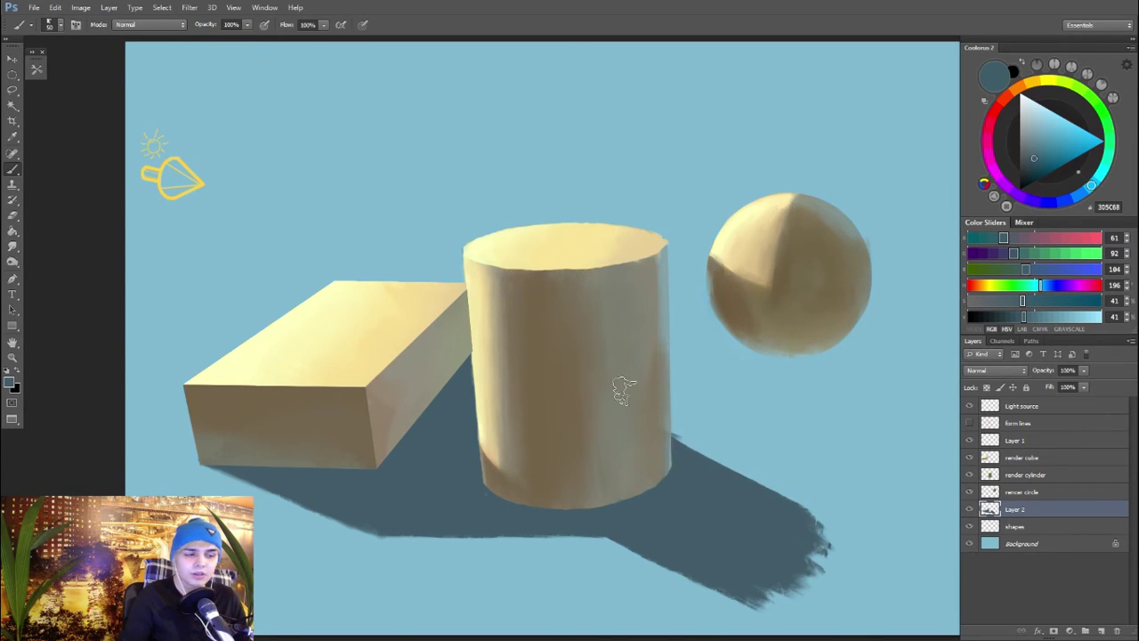
# Step: Paint the small shadow tip behind the cylinder's right side and sharpen it with sampled background and shadow blues, using a small brush
pyautogui.moveTo(675, 388); pyautogui.dragTo(659, 428)
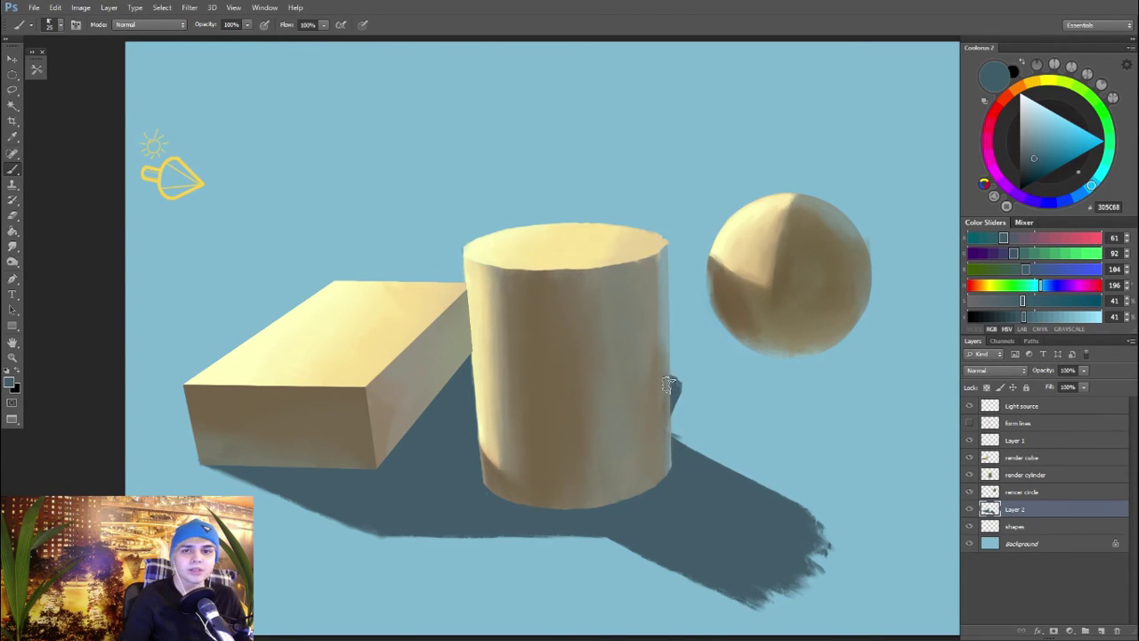
pyautogui.hotkey('ctrl', 'z')
pyautogui.press('[')
pyautogui.press('[')
pyautogui.moveTo(681, 385); pyautogui.dragTo(671, 387)
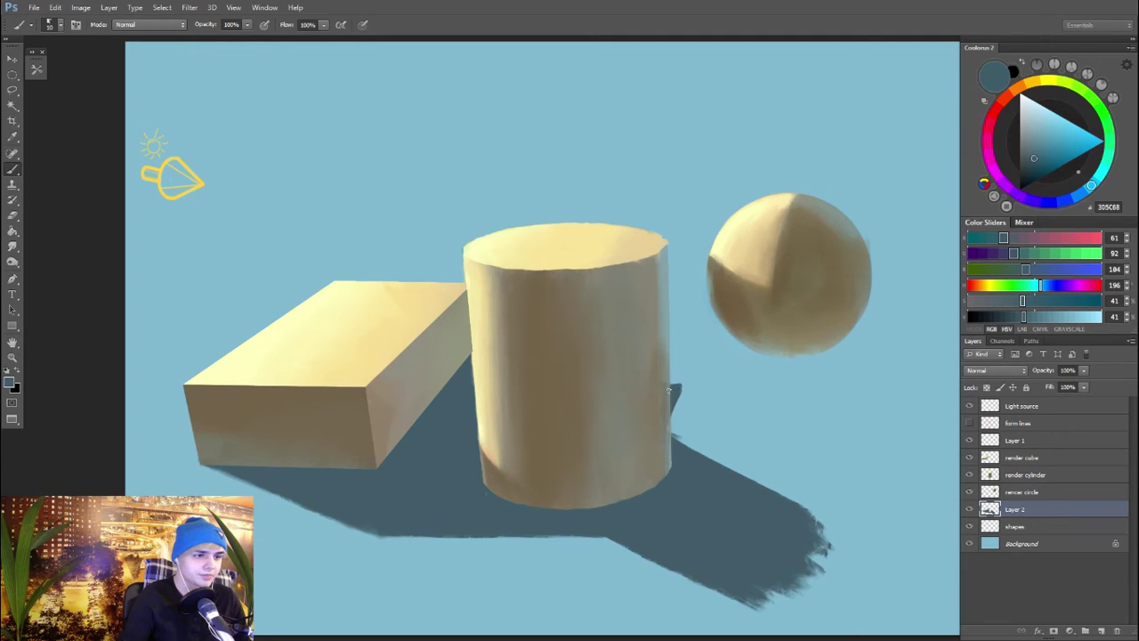
pyautogui.press('[')
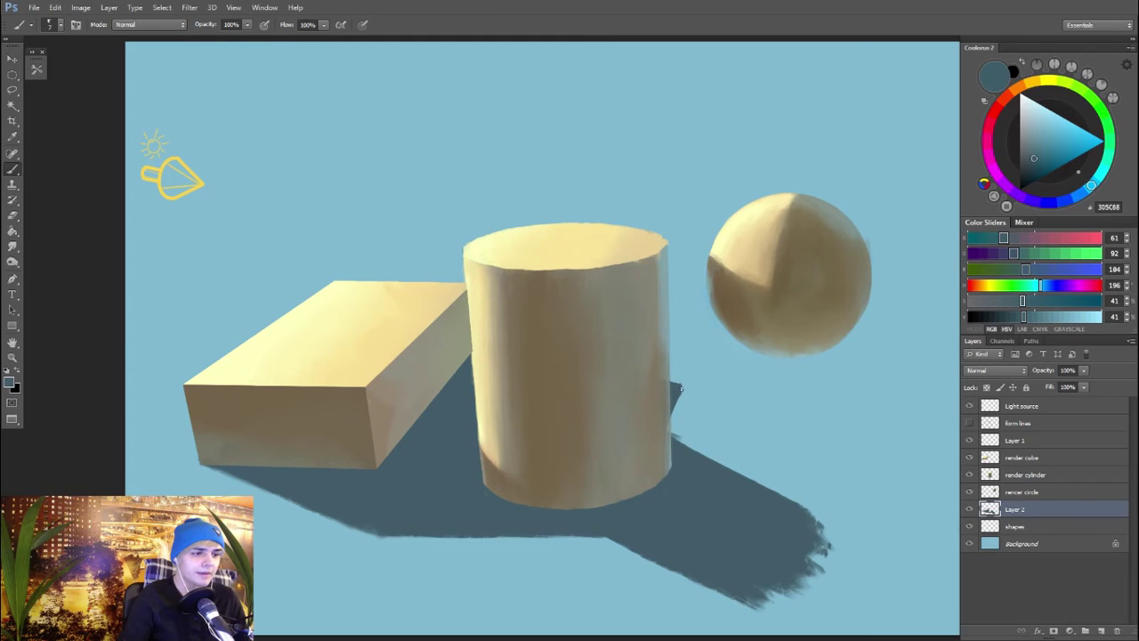
pyautogui.keyDown('alt'); pyautogui.click(687, 396); pyautogui.keyUp('alt')
pyautogui.moveTo(674, 406)
pyautogui.mouseDown()
pyautogui.moveTo(659, 444)
pyautogui.moveTo(679, 393)
pyautogui.mouseUp()
pyautogui.keyDown('alt'); pyautogui.click(683, 393); pyautogui.keyUp('alt')
pyautogui.keyDown('alt'); pyautogui.click(675, 396); pyautogui.keyUp('alt')
pyautogui.press(']')
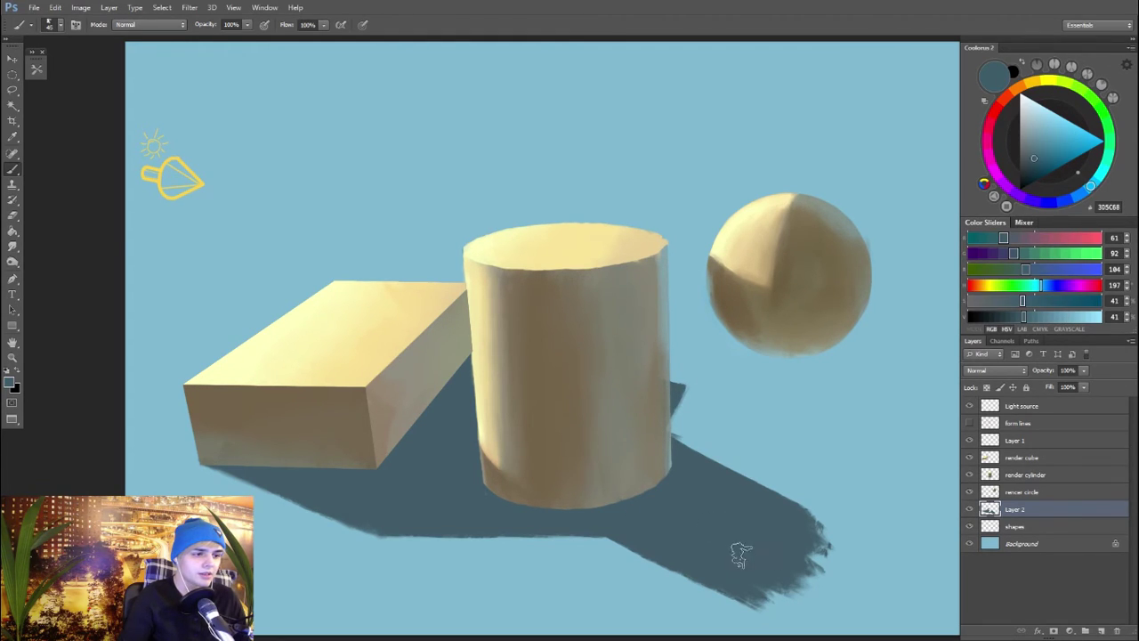
# Step: Extend the end of the cylinder's cast shadow down to the canvas's lower edge with a larger brush
pyautogui.moveTo(738, 553)
pyautogui.mouseDown()
pyautogui.moveTo(799, 585)
pyautogui.moveTo(710, 526)
pyautogui.moveTo(762, 552)
pyautogui.mouseUp()
pyautogui.press(']')
pyautogui.press(']')
pyautogui.press(']')
pyautogui.press(']')
pyautogui.press(']')
pyautogui.moveTo(691, 481)
pyautogui.mouseDown()
pyautogui.moveTo(713, 512)
pyautogui.moveTo(646, 476)
pyautogui.moveTo(840, 556)
pyautogui.moveTo(728, 471)
pyautogui.moveTo(790, 500)
pyautogui.moveTo(679, 438)
pyautogui.moveTo(645, 382)
pyautogui.mouseUp()
# Step: Reshape the upper edge of the cylinder's shadow out to the canvas's right edge with sampled blues 78B9D0 and 3D5C68, size 35
pyautogui.keyDown('alt'); pyautogui.click(643, 381); pyautogui.keyUp('alt')
pyautogui.press('e')
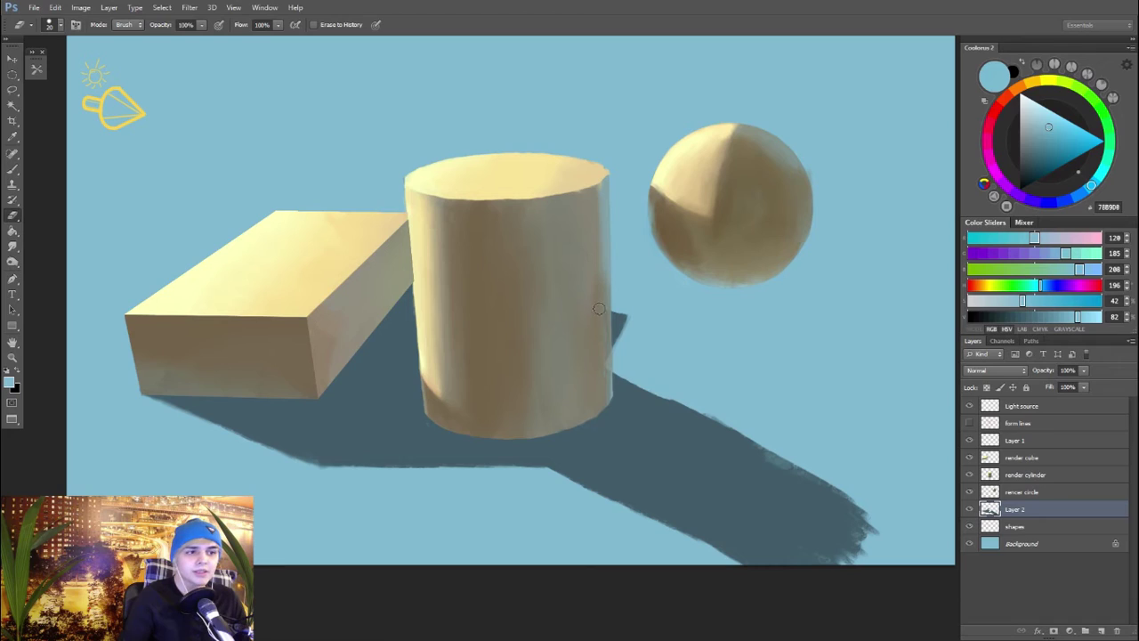
pyautogui.press('b')
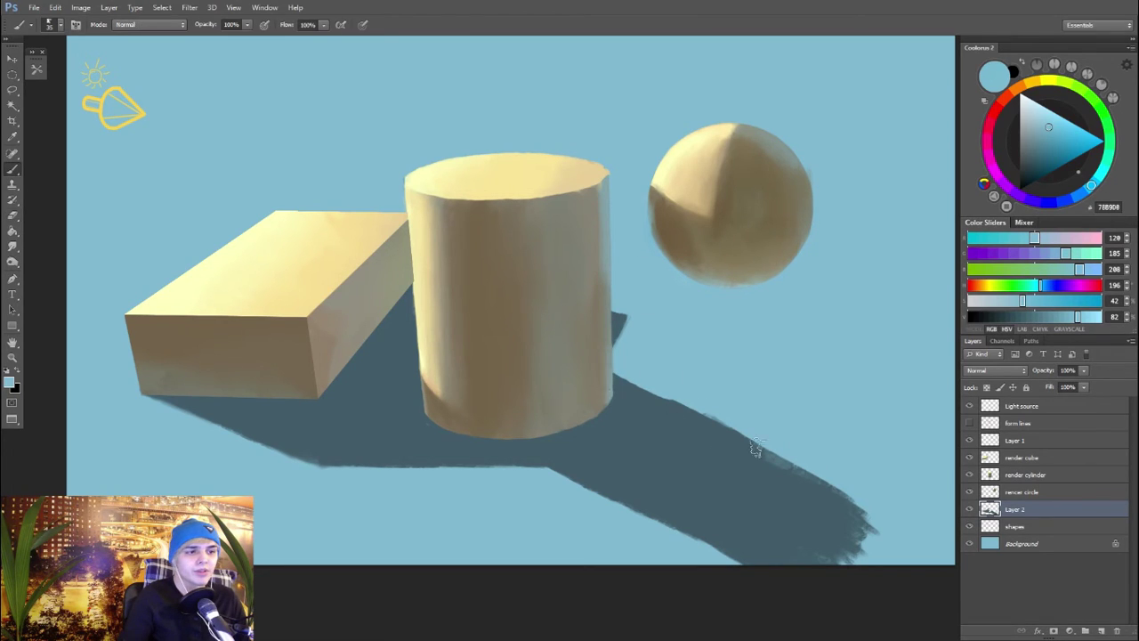
pyautogui.keyDown('alt'); pyautogui.click(694, 460); pyautogui.keyUp('alt')
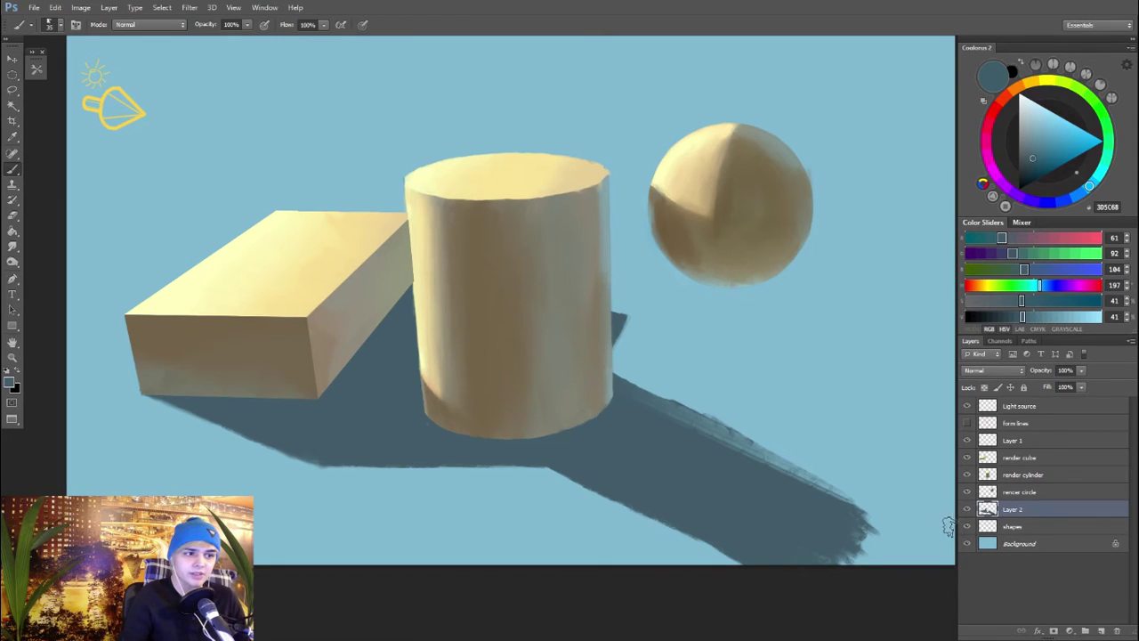
pyautogui.moveTo(609, 384); pyautogui.dragTo(780, 443)
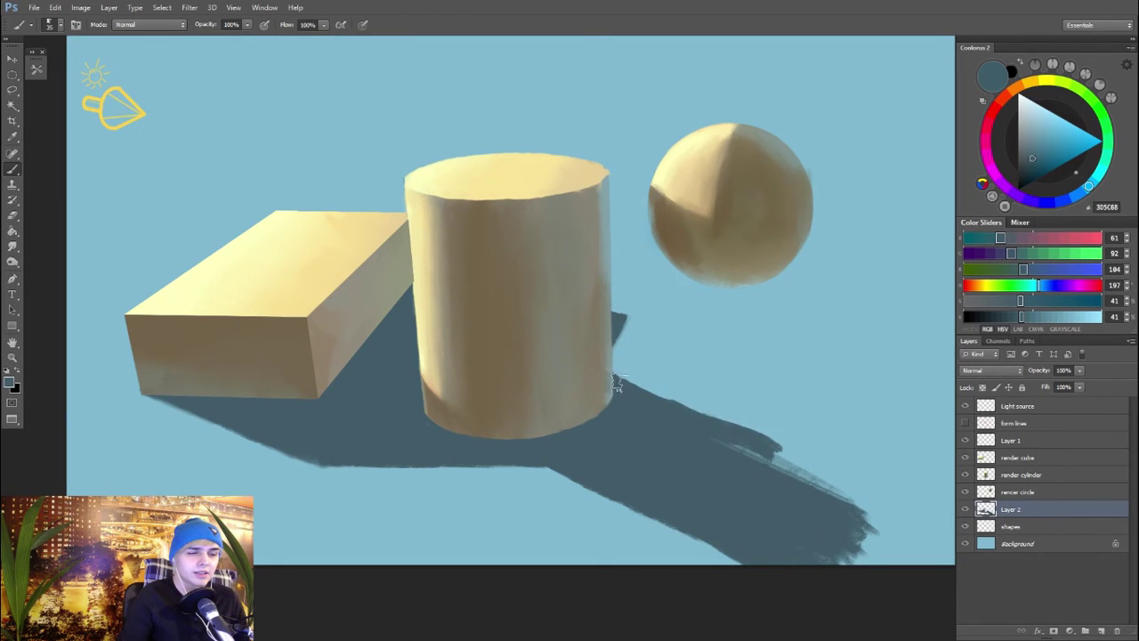
pyautogui.moveTo(946, 527); pyautogui.dragTo(877, 511)
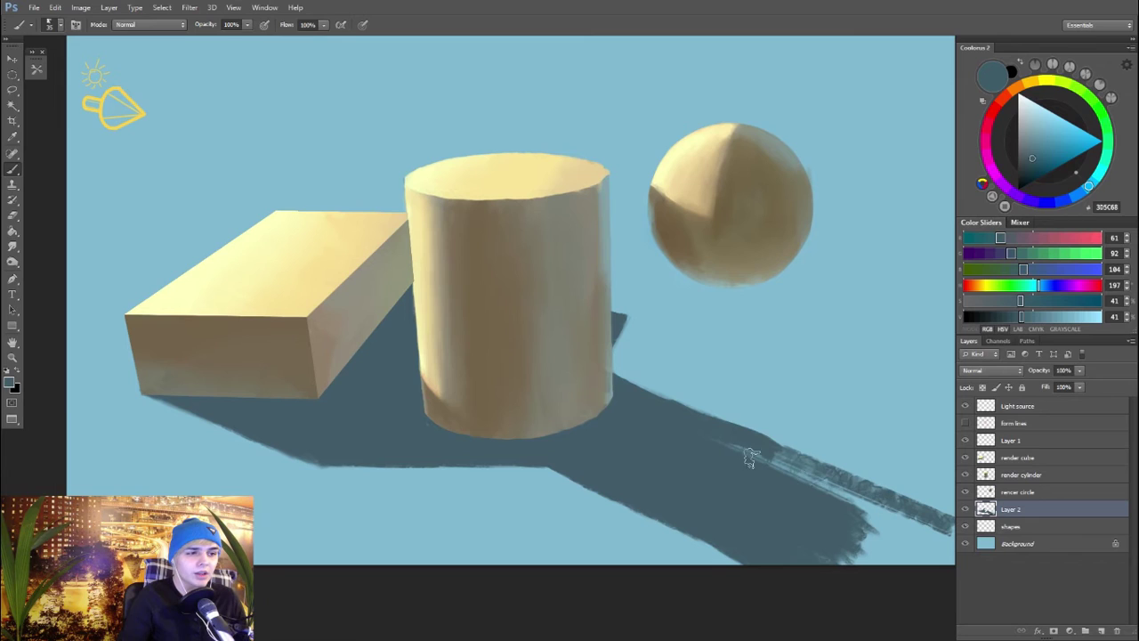
pyautogui.moveTo(746, 457)
pyautogui.mouseDown()
pyautogui.moveTo(795, 467)
pyautogui.moveTo(667, 445)
pyautogui.moveTo(681, 405)
pyautogui.moveTo(646, 409)
pyautogui.moveTo(667, 417)
pyautogui.moveTo(631, 405)
pyautogui.moveTo(720, 454)
pyautogui.moveTo(749, 420)
pyautogui.moveTo(746, 462)
pyautogui.moveTo(625, 459)
pyautogui.moveTo(735, 470)
pyautogui.mouseUp()
# Step: Flip the canvas horizontally, correct the lower edge of the cylinder's shadow, and flip the canvas back
pyautogui.hotkey('ctrl', 'shift', 'h')
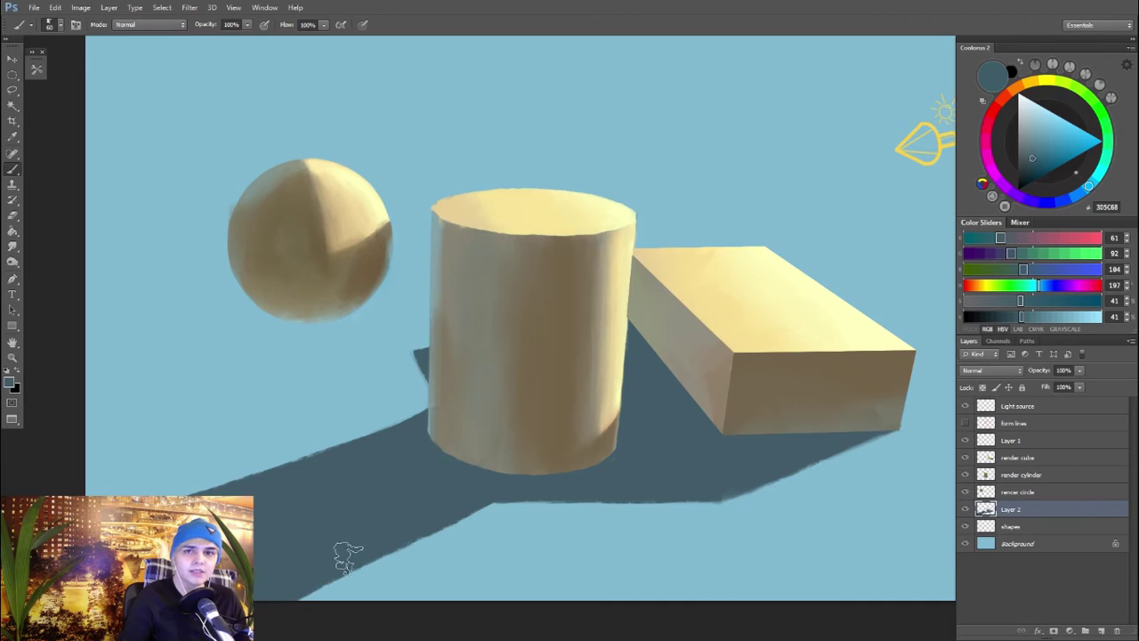
pyautogui.press('e')
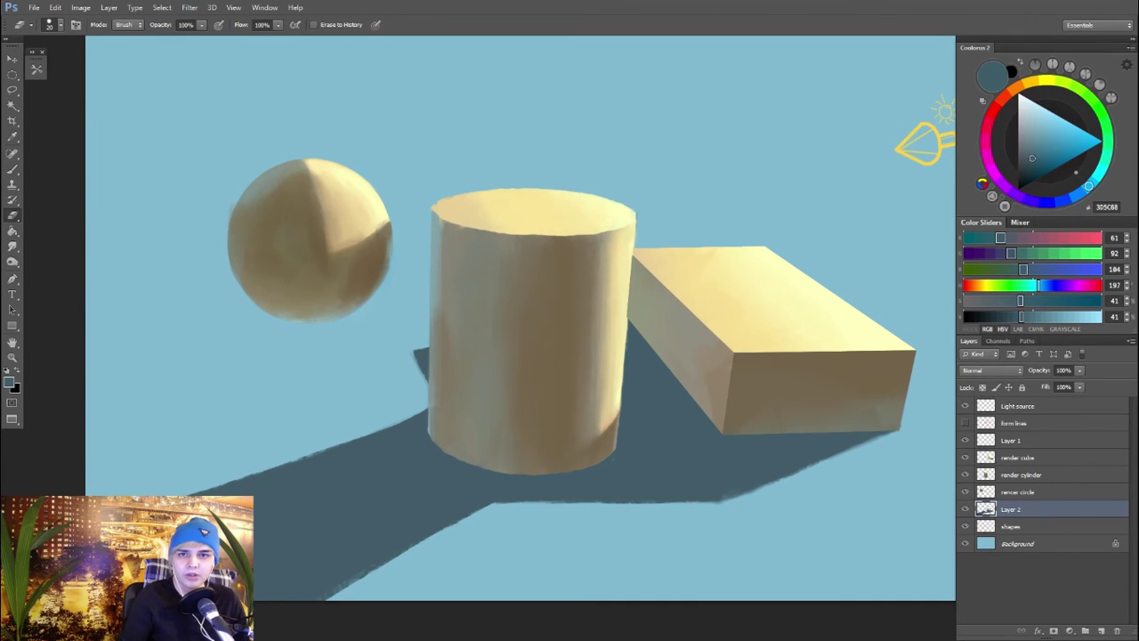
pyautogui.press('b')
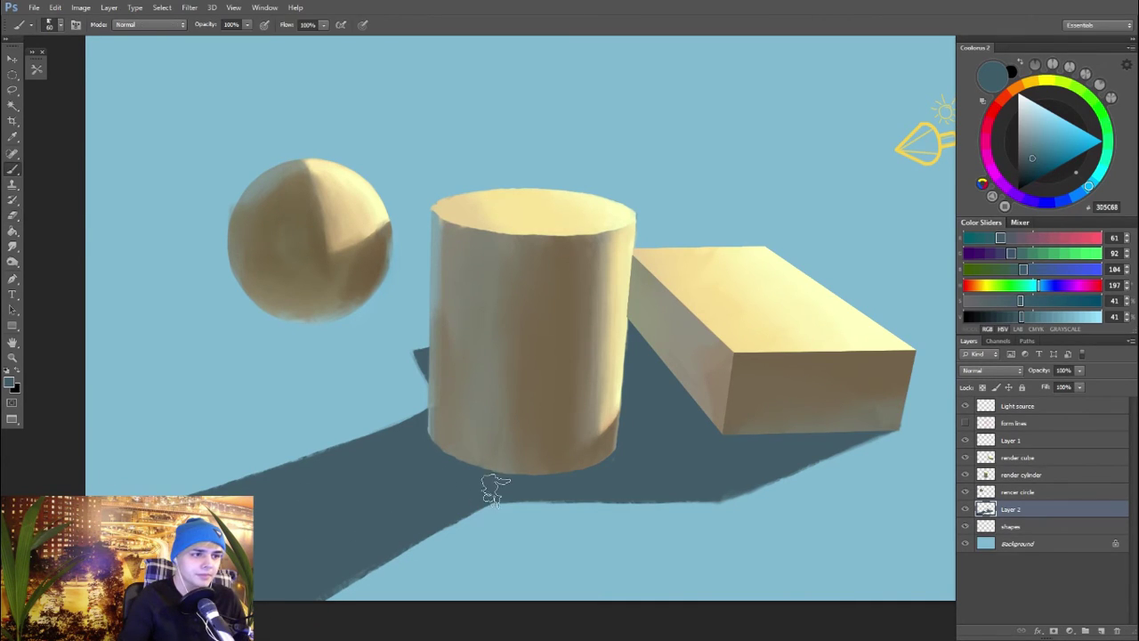
pyautogui.moveTo(499, 485)
pyautogui.mouseDown()
pyautogui.moveTo(386, 540)
pyautogui.moveTo(455, 519)
pyautogui.moveTo(360, 560)
pyautogui.moveTo(597, 454)
pyautogui.moveTo(536, 471)
pyautogui.moveTo(330, 599)
pyautogui.moveTo(406, 558)
pyautogui.mouseUp()
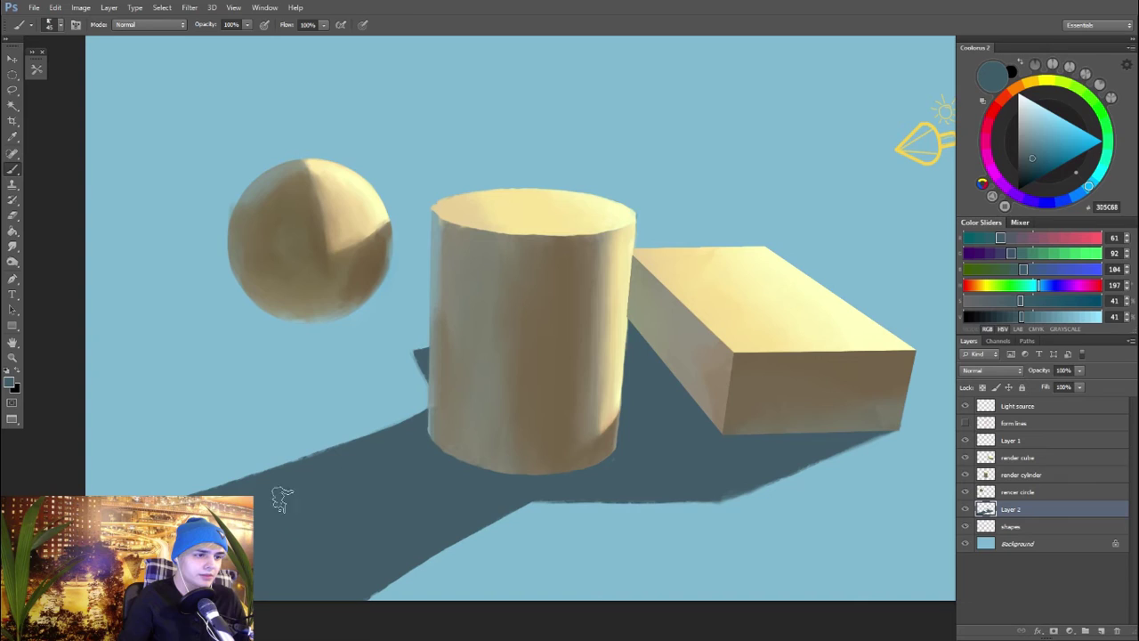
pyautogui.hotkey('ctrl', 'shift', 'h')
pyautogui.moveTo(756, 495); pyautogui.dragTo(739, 498)
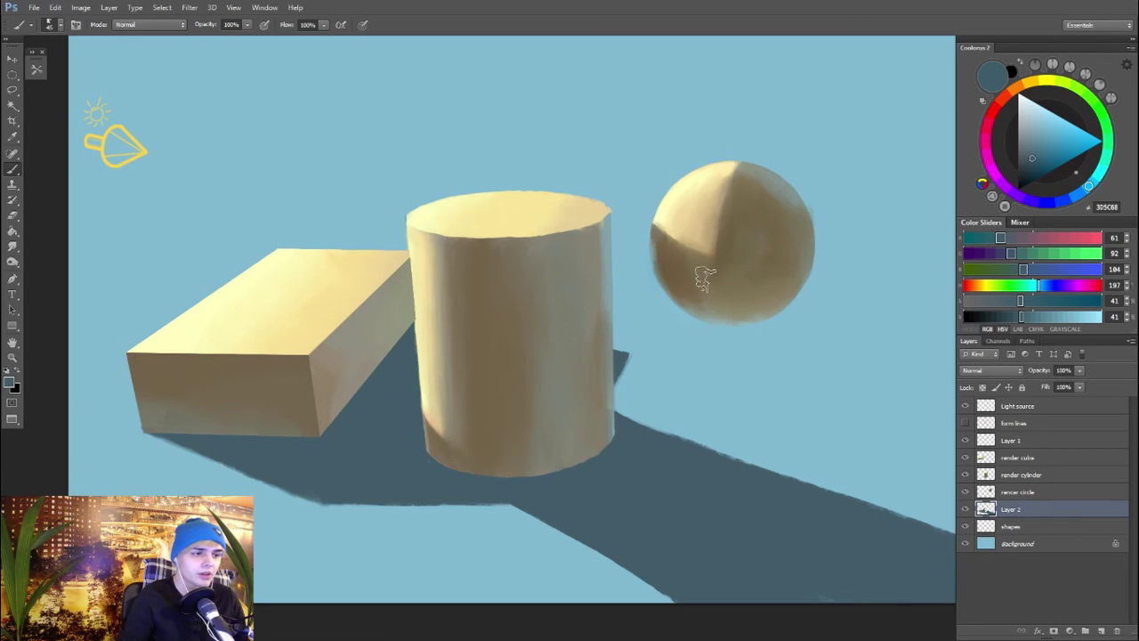
# Step: Paint the rounded top of the sphere's cast shadow at the canvas's right edge, above the cylinder's shadow
pyautogui.moveTo(718, 412)
pyautogui.mouseDown()
pyautogui.moveTo(816, 432)
pyautogui.moveTo(751, 445)
pyautogui.moveTo(709, 403)
pyautogui.mouseUp()
pyautogui.hotkey('ctrl', 'z')
pyautogui.moveTo(928, 452)
pyautogui.mouseDown()
pyautogui.moveTo(831, 442)
pyautogui.moveTo(793, 475)
pyautogui.moveTo(884, 460)
pyautogui.moveTo(852, 515)
pyautogui.moveTo(864, 502)
pyautogui.moveTo(832, 463)
pyautogui.mouseUp()
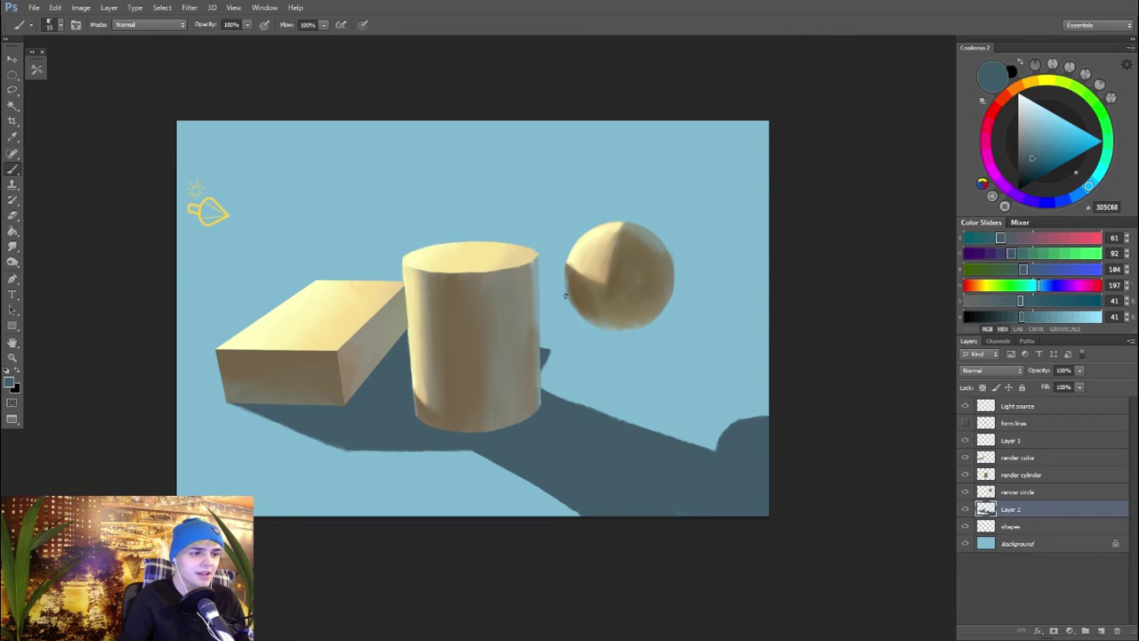
# Step: Draw two straight projection lines from the sphere's lower left and upper right edges toward its cast shadow, using a size 15 brush
pyautogui.moveTo(561, 301); pyautogui.dragTo(708, 432)
pyautogui.hotkey('ctrl', 'z')
pyautogui.moveTo(593, 327); pyautogui.dragTo(710, 418)
pyautogui.hotkey('ctrl', 'z')
pyautogui.moveTo(564, 311); pyautogui.dragTo(730, 419)
pyautogui.hotkey('ctrl', 'z')
pyautogui.moveTo(591, 324)
pyautogui.mouseDown()
pyautogui.moveTo(701, 436)
pyautogui.moveTo(682, 430)
pyautogui.mouseUp()
pyautogui.hotkey('ctrl', 'z')
pyautogui.moveTo(658, 233); pyautogui.dragTo(767, 354)
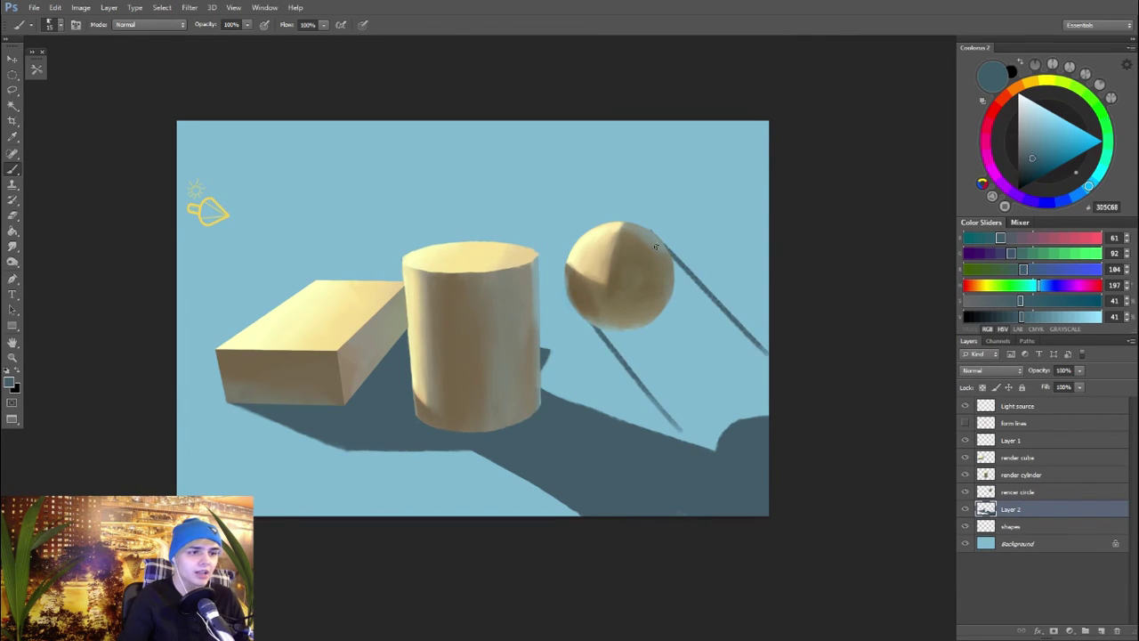
# Step: Undo the projection lines drawn between the sphere and its cast shadow
pyautogui.hotkey('ctrl', 'z')
pyautogui.moveTo(660, 256); pyautogui.dragTo(768, 352)
pyautogui.hotkey('ctrl', 'z')
pyautogui.hotkey('ctrl', 'alt', 'z')
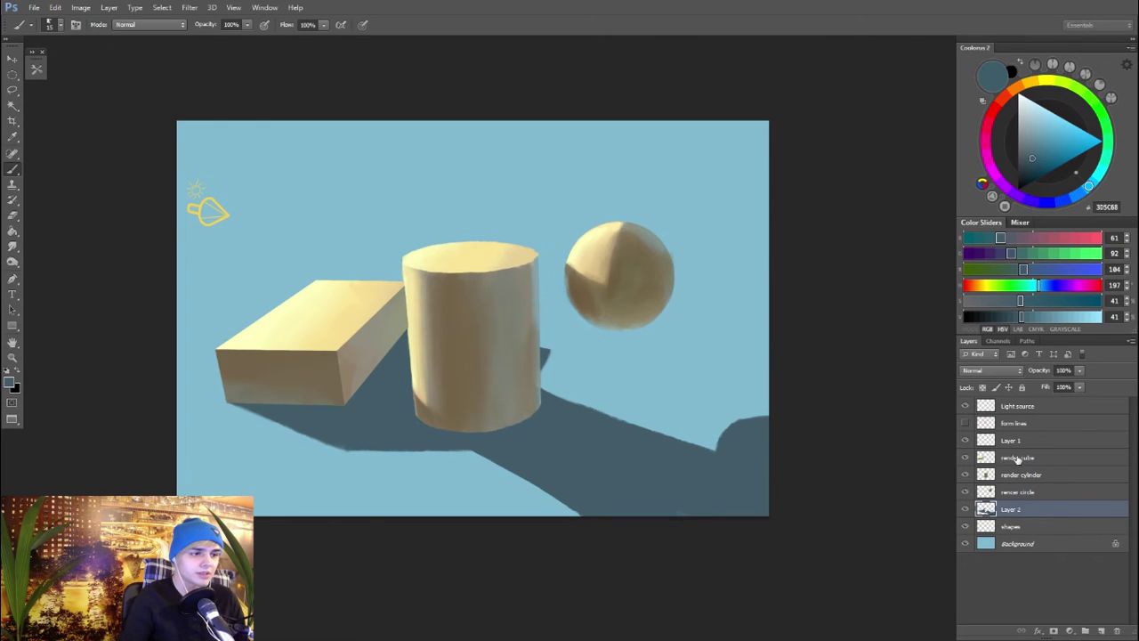
# Step: Rotate the light source drawing slightly clockwise so that its lamp points more steeply downward
pyautogui.click(1014, 409)
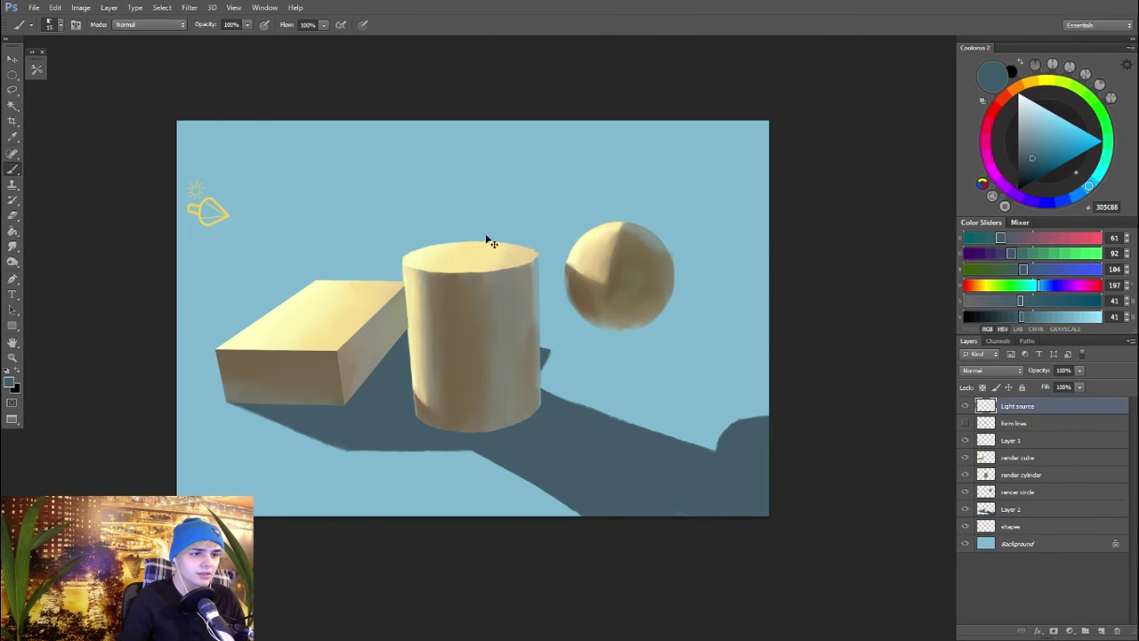
pyautogui.hotkey('ctrl', 't')
pyautogui.moveTo(347, 127)
pyautogui.mouseDown()
pyautogui.moveTo(342, 174)
pyautogui.moveTo(354, 179)
pyautogui.mouseUp()
pyautogui.press('Return')
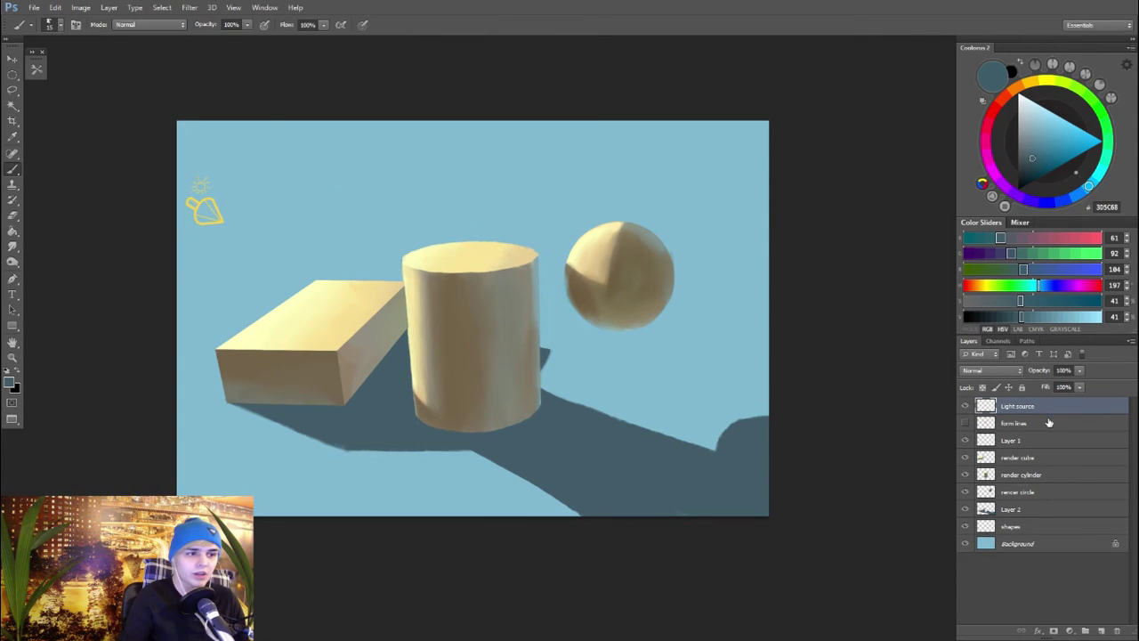
# Step: Lock the render circle layer's transparent pixels and touch up the sphere's shaded left edge with sampled browns 7F755E and 776549, size 20
pyautogui.click(1025, 492)
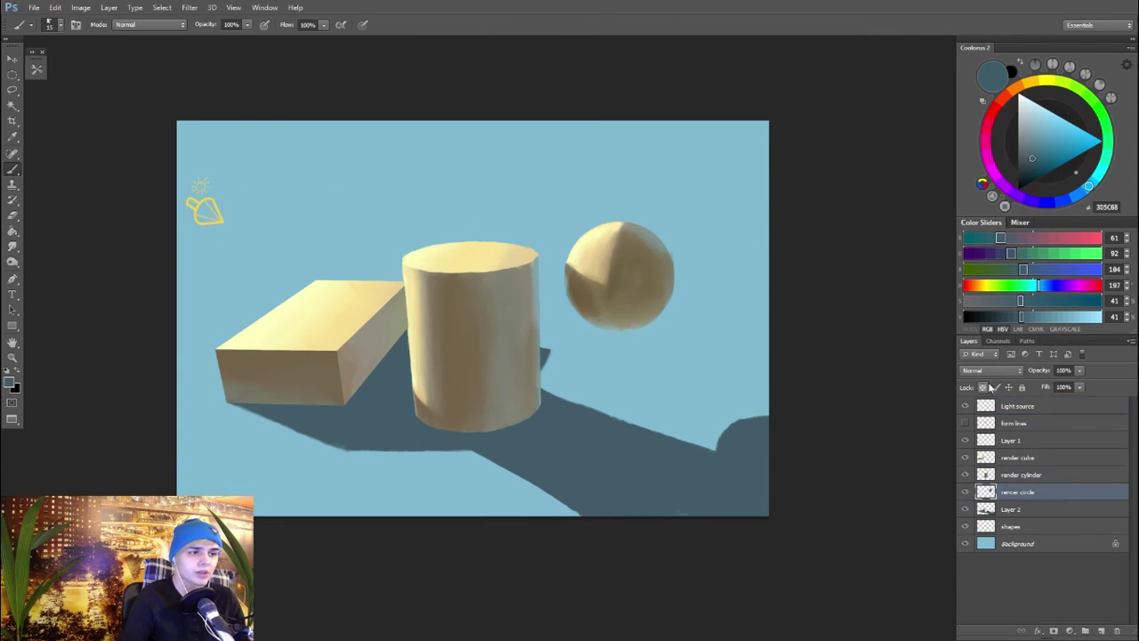
pyautogui.scroll(1, 538, 327)
pyautogui.keyDown('alt'); pyautogui.click(579, 259); pyautogui.keyUp('alt')
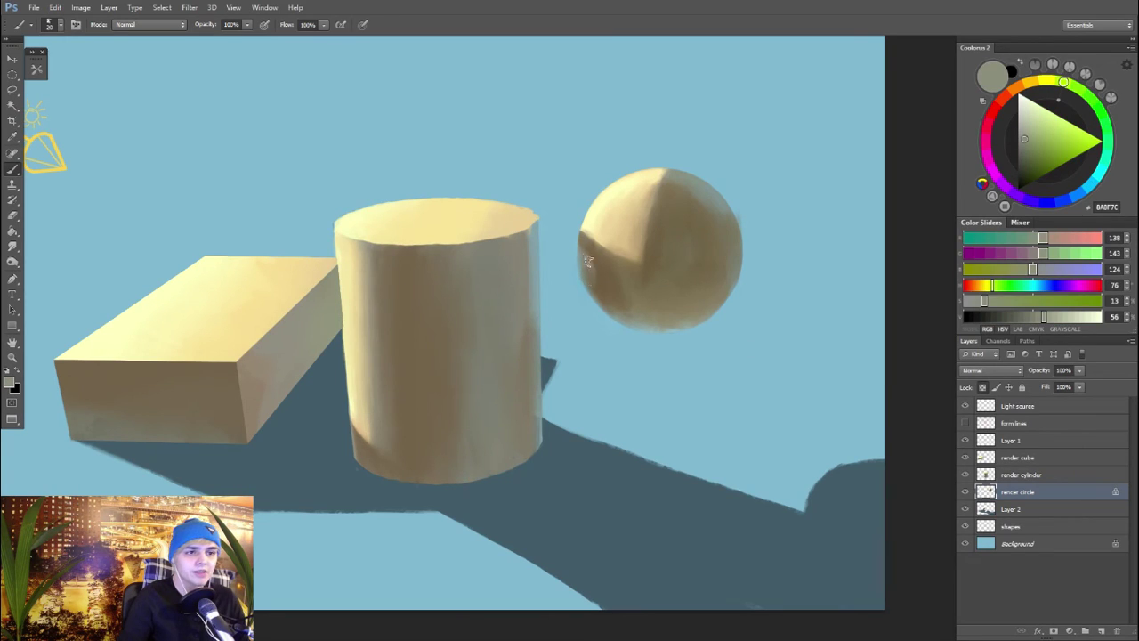
pyautogui.keyDown('alt'); pyautogui.click(588, 259); pyautogui.keyUp('alt')
pyautogui.keyDown('alt'); pyautogui.click(588, 261); pyautogui.keyUp('alt')
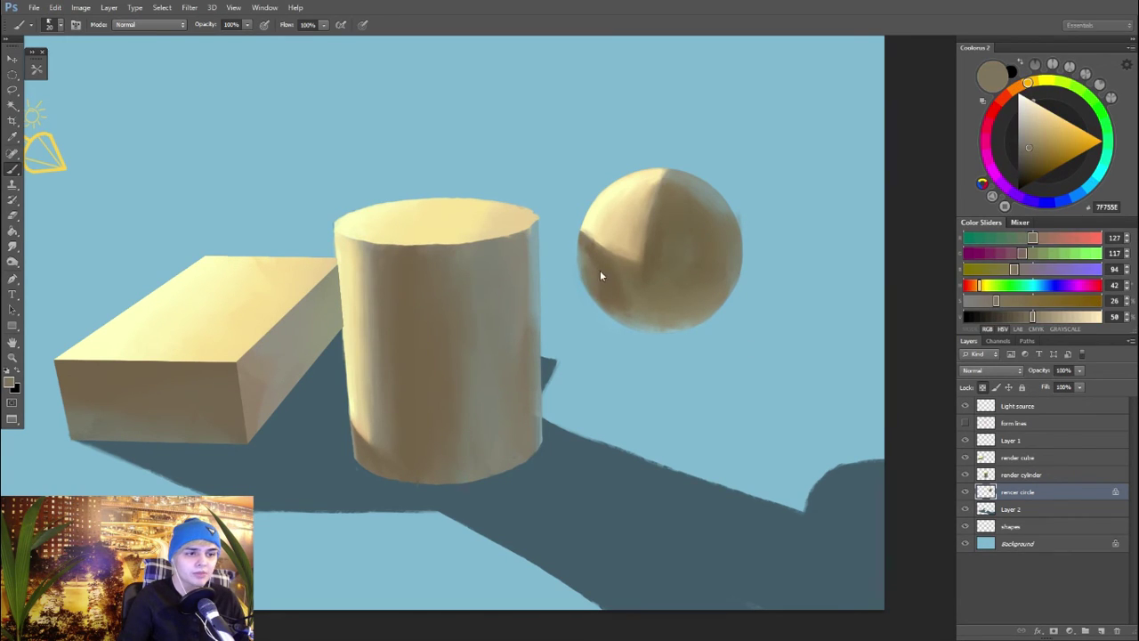
pyautogui.keyDown('alt'); pyautogui.click(594, 273); pyautogui.keyUp('alt')
pyautogui.scroll(-1, 623, 402)
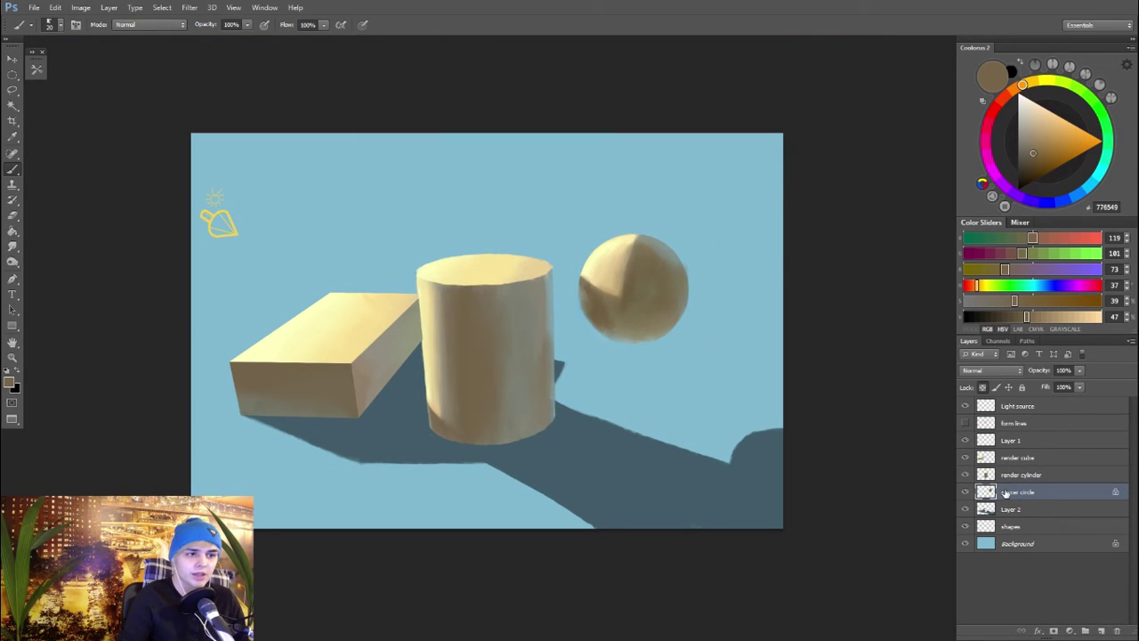
# Step: Merge the render cube, render cylinder and render circle layers and rename the merged layer "render"
pyautogui.click(1072, 459)
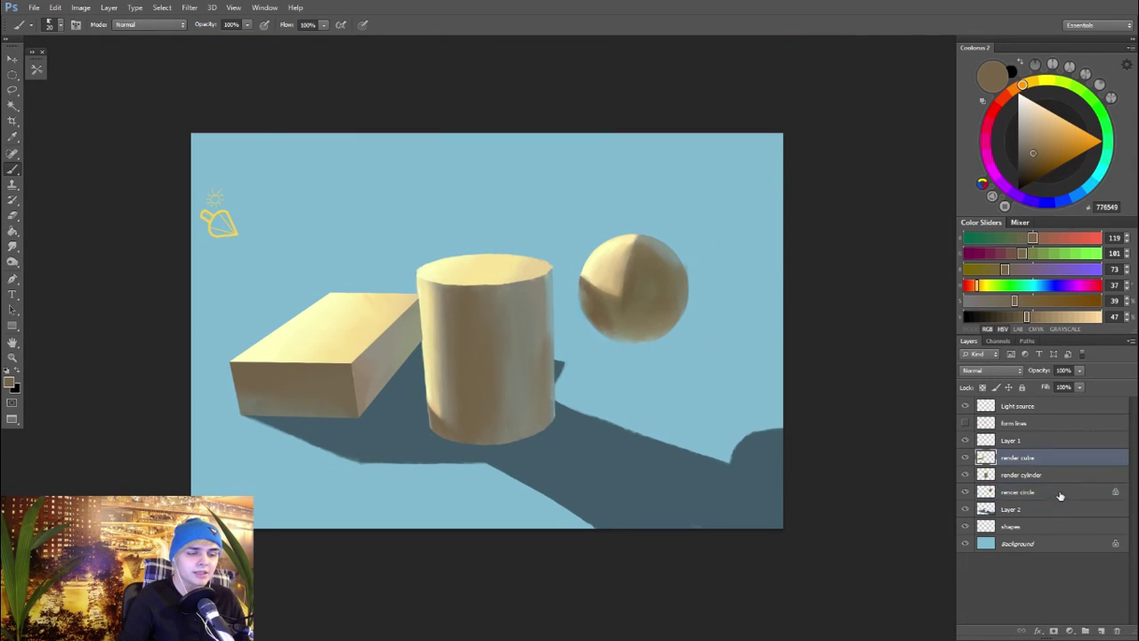
pyautogui.keyDown('shift'); pyautogui.click(1061, 492); pyautogui.keyUp('shift')
pyautogui.hotkey('ctrl', 'e')
pyautogui.doubleClick(1032, 458)
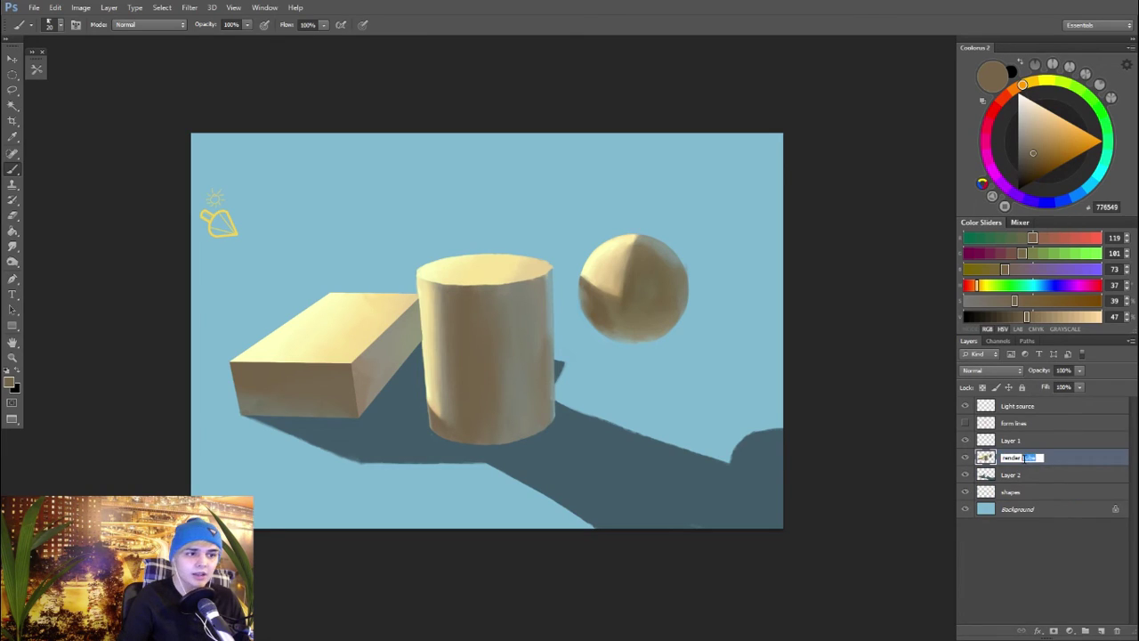
pyautogui.press('BackSpace')
pyautogui.press('Return')
# Step: Check Layer 1 for content with Free Transform and delete that layer
pyautogui.click(1012, 444)
pyautogui.hotkey('ctrl', 't')
pyautogui.press('Return')
pyautogui.moveTo(1012, 443); pyautogui.dragTo(1118, 630)
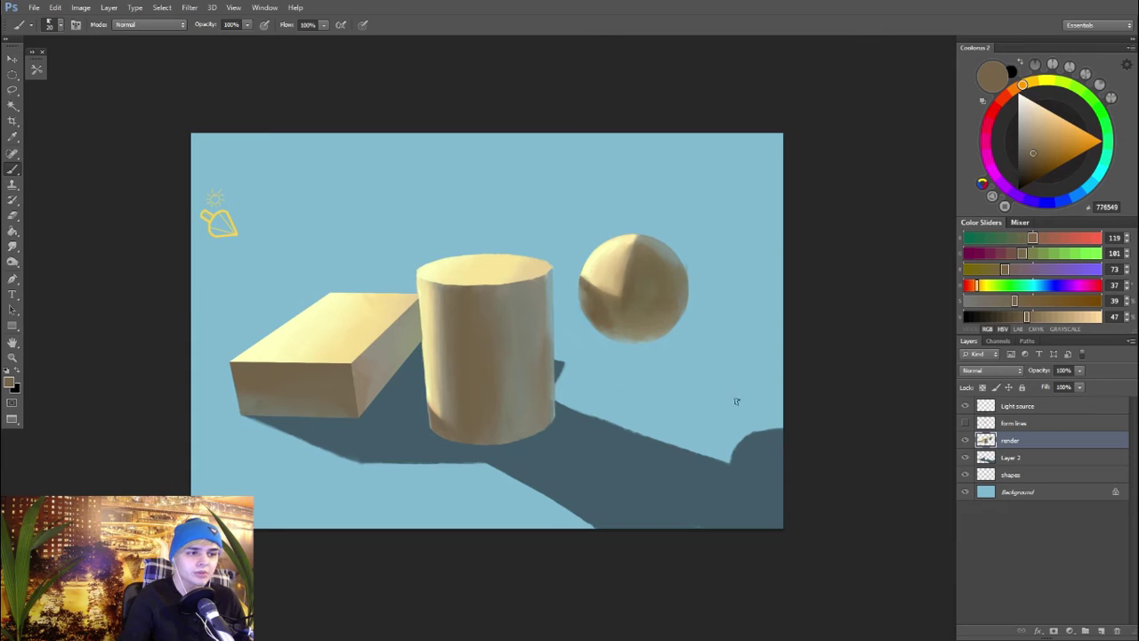
# Step: Add the bright yellow title "SUN LIGHT" in Bebas Neue, 43 pt, centred above the cylinder
pyautogui.press('t')
pyautogui.click(401, 196)
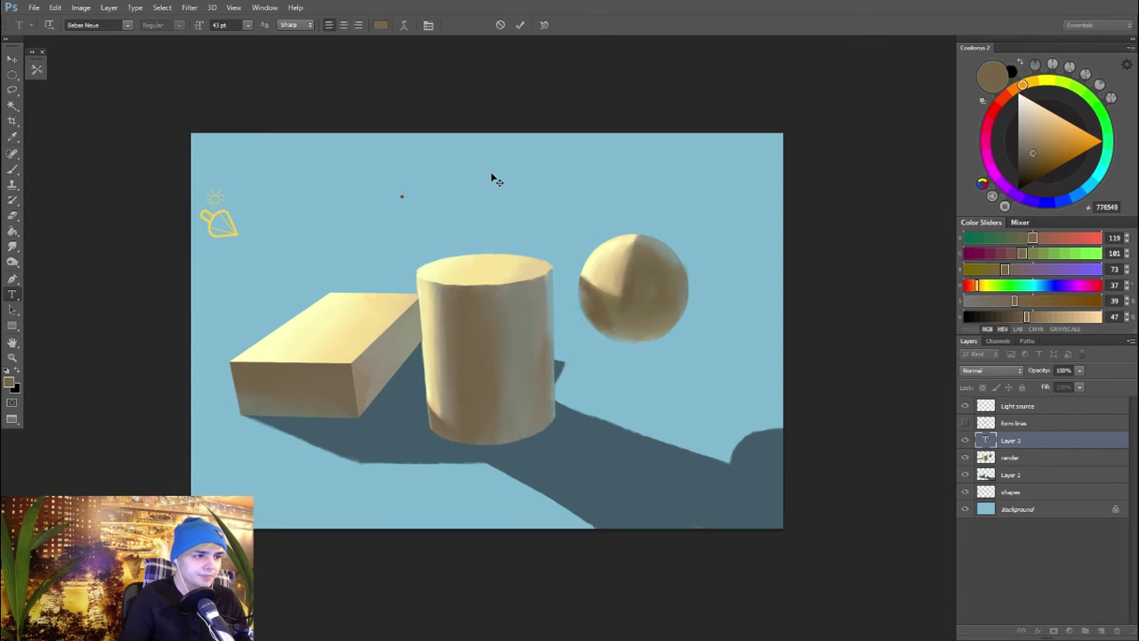
pyautogui.click(380, 24)
pyautogui.click(932, 271)
pyautogui.click(1017, 123)
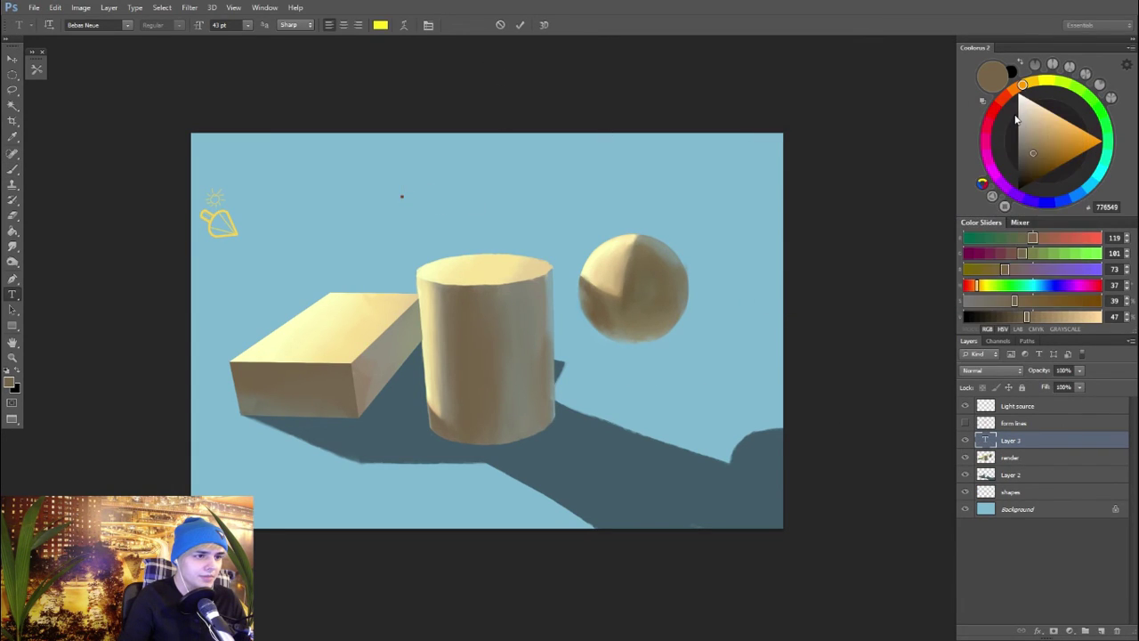
pyautogui.write('SUN LIGHT')
pyautogui.moveTo(457, 179); pyautogui.dragTo(589, 149)
pyautogui.write('V')
pyautogui.press('BackSpace')
pyautogui.hotkey('ctrl', 'Return')
pyautogui.press('v')
pyautogui.moveTo(528, 229); pyautogui.dragTo(523, 226)
# Step: Dodge the cylinder's upper right rim on the render layer, with the range on Highlights and 14% exposure
pyautogui.press('b')
pyautogui.click(1009, 457)
pyautogui.moveTo(13, 261); pyautogui.dragTo(54, 260)
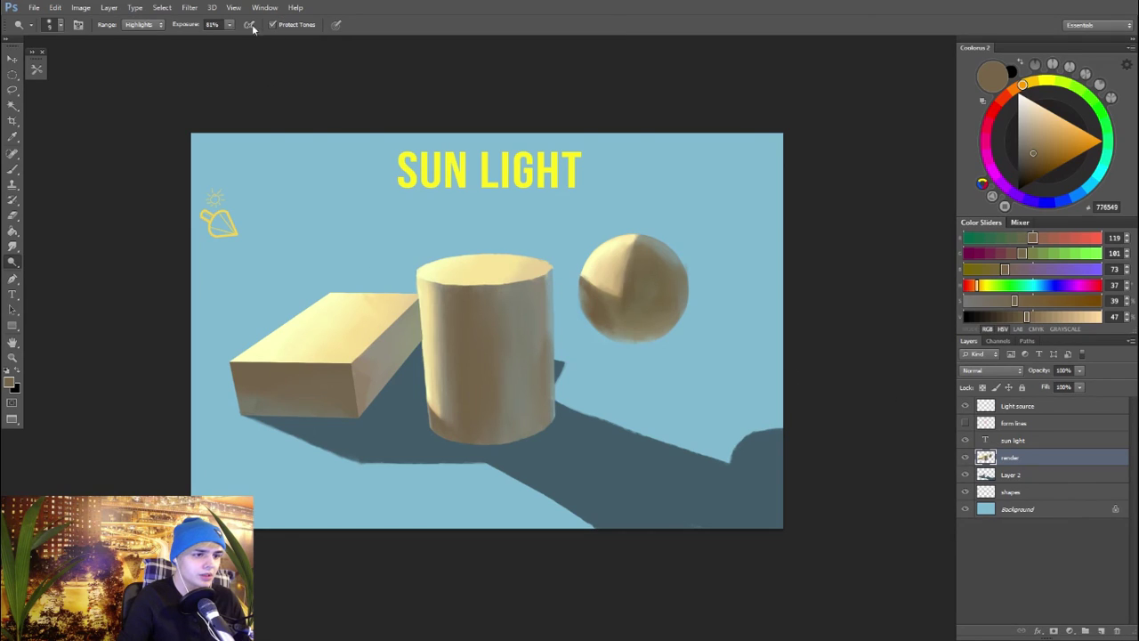
pyautogui.moveTo(231, 29); pyautogui.dragTo(190, 42)
pyautogui.moveTo(468, 287); pyautogui.dragTo(548, 278)
pyautogui.moveTo(516, 283)
pyautogui.mouseDown()
pyautogui.moveTo(470, 282)
pyautogui.moveTo(513, 273)
pyautogui.moveTo(437, 288)
pyautogui.moveTo(511, 271)
pyautogui.mouseUp()
# Step: Enlarge the Dodge brush to size 50 and lighten the sphere's lit area and left edge
pyautogui.press(']')
pyautogui.press(']')
pyautogui.press(']')
pyautogui.press(']')
pyautogui.press(']')
pyautogui.press(']')
pyautogui.press(']')
pyautogui.moveTo(585, 283); pyautogui.dragTo(618, 292)
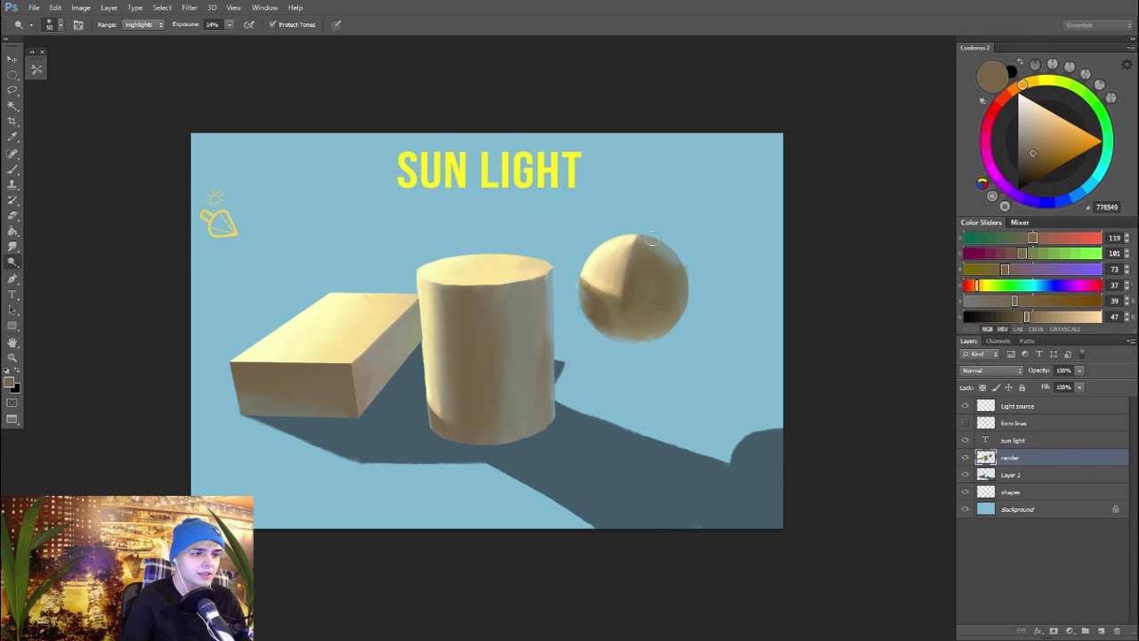
pyautogui.moveTo(636, 240)
pyautogui.mouseDown()
pyautogui.moveTo(616, 309)
pyautogui.moveTo(582, 284)
pyautogui.moveTo(603, 310)
pyautogui.mouseUp()
# Step: Dodge the box's top and shaded right side and the cylinder's right side with a larger brush
pyautogui.press(']')
pyautogui.press(']')
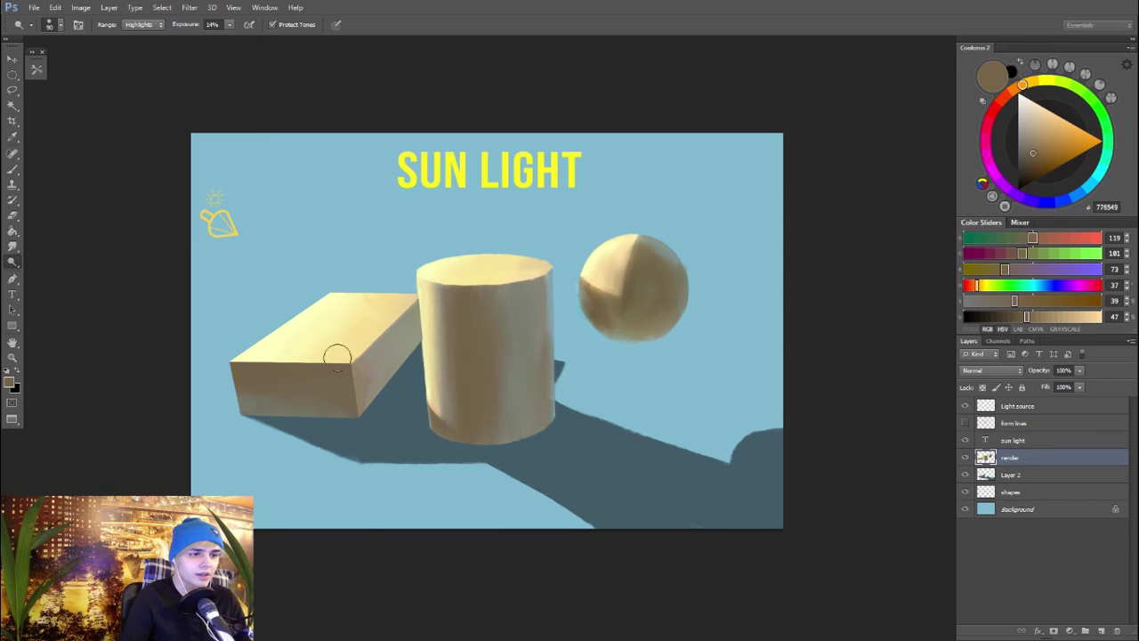
pyautogui.moveTo(352, 357); pyautogui.dragTo(430, 295)
pyautogui.moveTo(405, 371)
pyautogui.mouseDown()
pyautogui.moveTo(407, 296)
pyautogui.moveTo(384, 353)
pyautogui.moveTo(398, 325)
pyautogui.mouseUp()
pyautogui.press(']')
pyautogui.press(']')
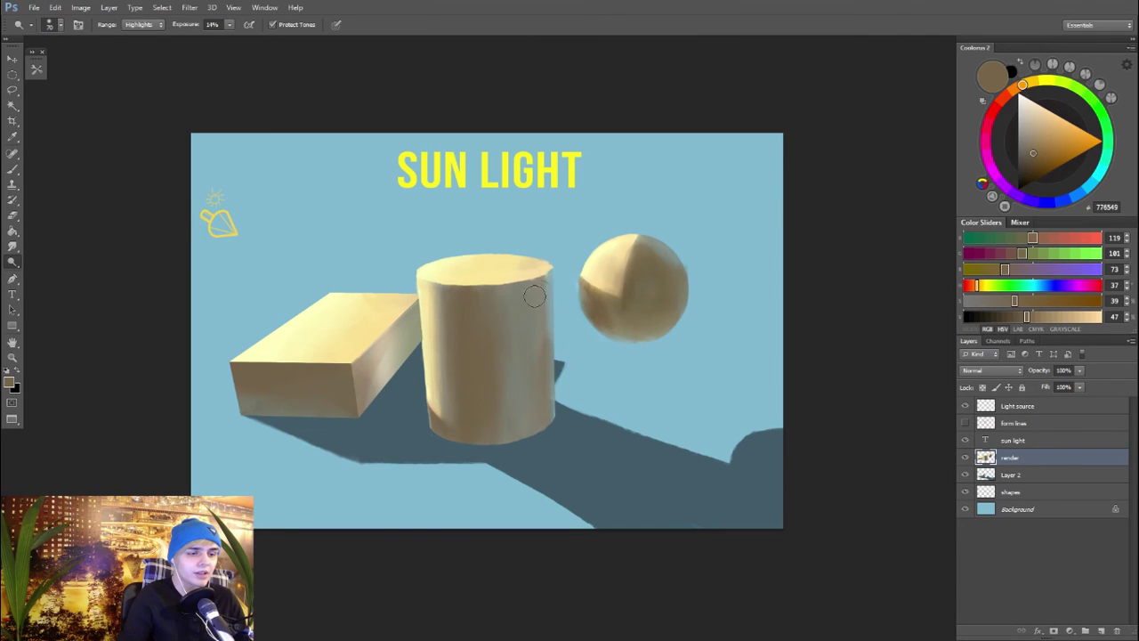
pyautogui.press(']')
pyautogui.press(']')
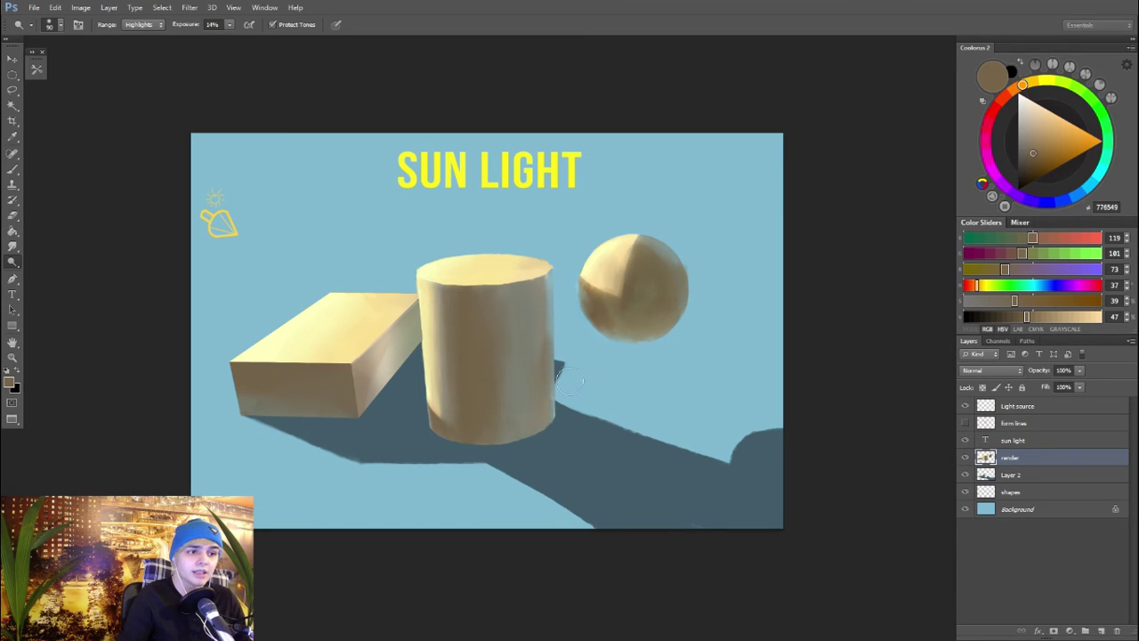
# Step: Darken the cast shadow beneath the box on Layer 2 with a deeper blue and an enlarged brush
pyautogui.click(1048, 477)
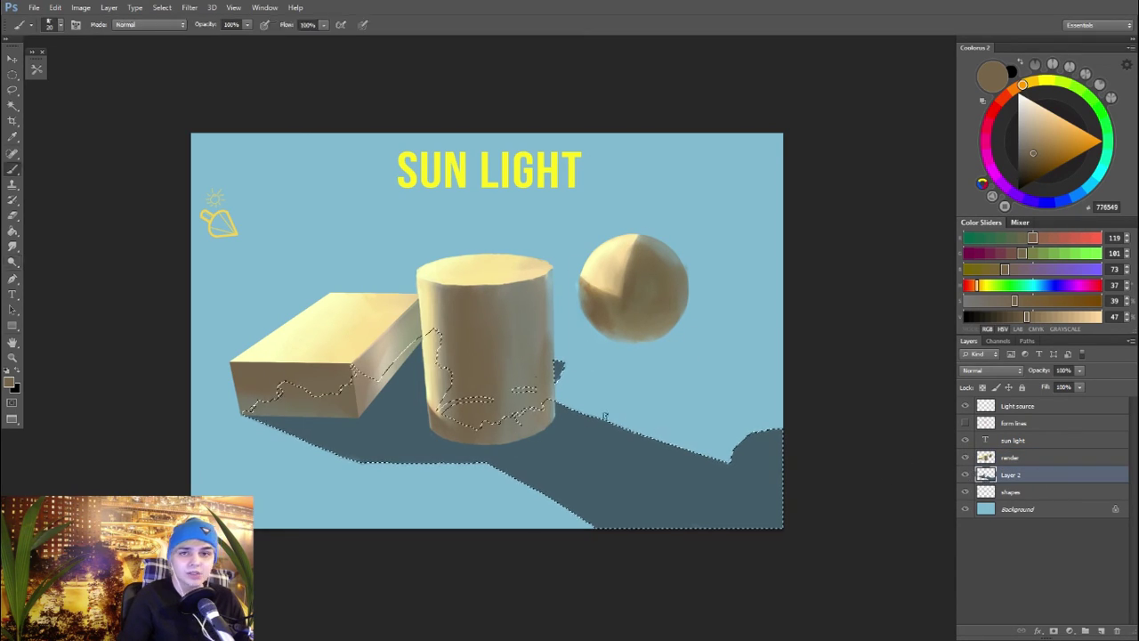
pyautogui.press('b')
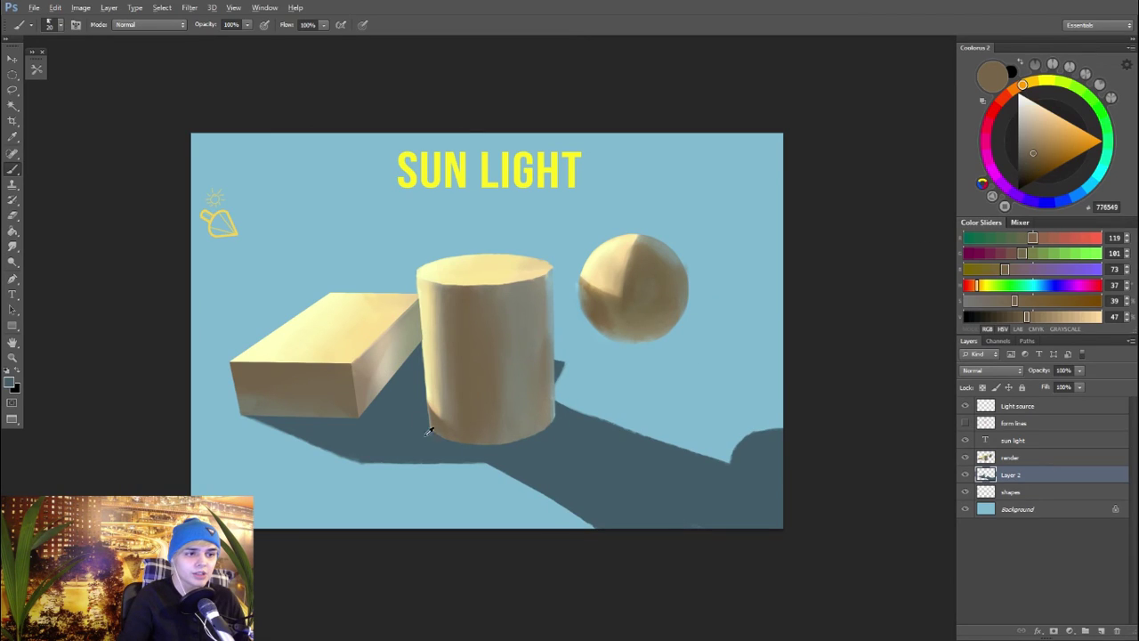
pyautogui.keyDown('alt'); pyautogui.click(485, 411); pyautogui.keyUp('alt')
pyautogui.click(1029, 167)
pyautogui.press(']')
pyautogui.press(']')
pyautogui.press(']')
pyautogui.press(']')
pyautogui.moveTo(268, 401); pyautogui.dragTo(338, 412)
# Step: Lighten the far end of the cast shadows with blue 456877 and a size 150 brush, undoing the last stroke
pyautogui.press('r')
pyautogui.press('b')
pyautogui.keyDown('alt'); pyautogui.click(573, 377); pyautogui.keyUp('alt')
pyautogui.keyDown('alt'); pyautogui.click(563, 390); pyautogui.keyUp('alt')
pyautogui.press(']')
pyautogui.press(']')
pyautogui.press(']')
pyautogui.press(']')
pyautogui.moveTo(758, 455); pyautogui.dragTo(776, 464)
pyautogui.hotkey('ctrl', 'z')
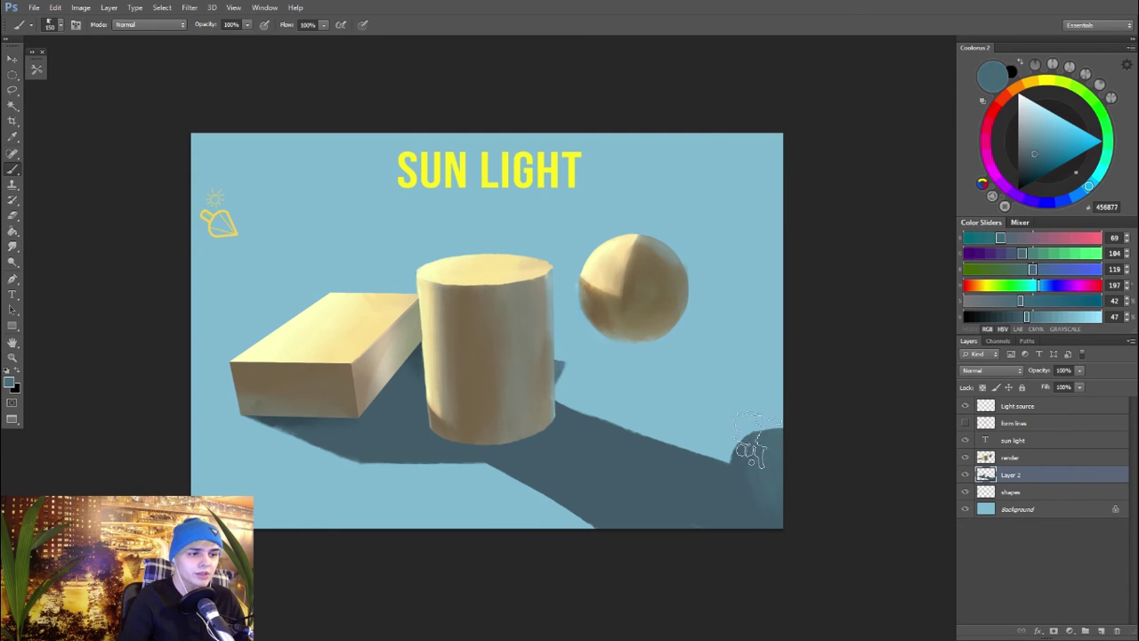
# Step: Deepen the cast shadow around the bases of the box and cylinder with sampled dark blue 324A54, size 80
pyautogui.keyDown('alt'); pyautogui.click(342, 419); pyautogui.keyUp('alt')
pyautogui.press('[')
pyautogui.press('[')
pyautogui.press('[')
pyautogui.press('[')
pyautogui.keyDown('alt'); pyautogui.click(369, 413); pyautogui.keyUp('alt')
pyautogui.keyDown('alt'); pyautogui.click(417, 369); pyautogui.keyUp('alt')
pyautogui.keyDown('alt'); pyautogui.click(445, 427); pyautogui.keyUp('alt')
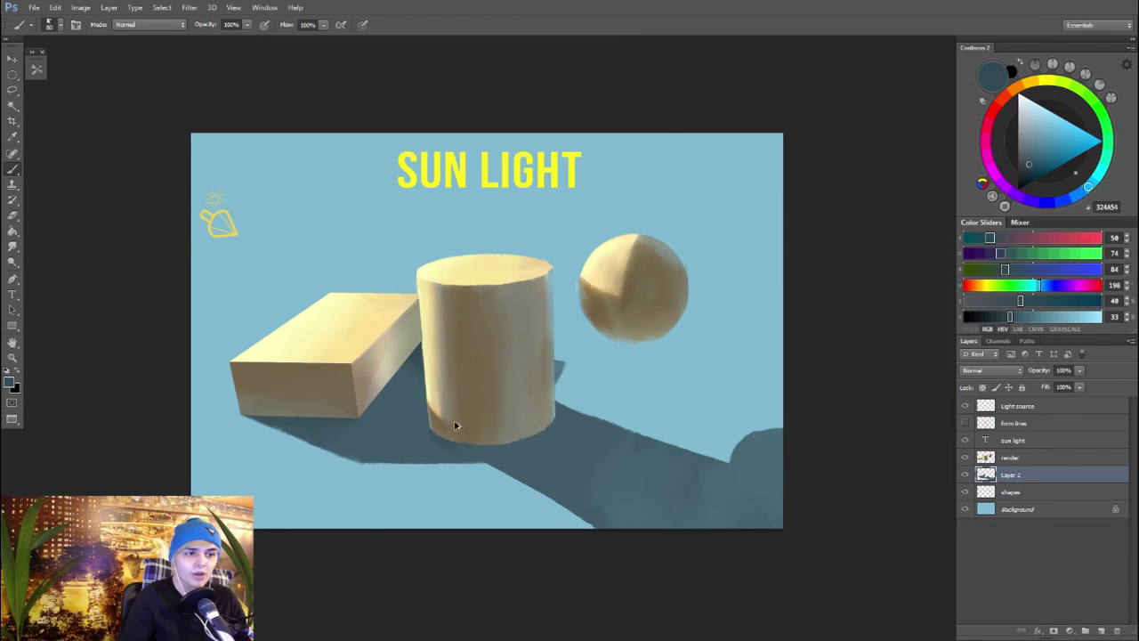
# Step: Blend the sphere's cast shadow at the canvas's right edge with sampled blues 466B79 and 40606D
pyautogui.keyDown('alt'); pyautogui.click(755, 450); pyautogui.keyUp('alt')
pyautogui.keyDown('alt'); pyautogui.click(755, 454); pyautogui.keyUp('alt')
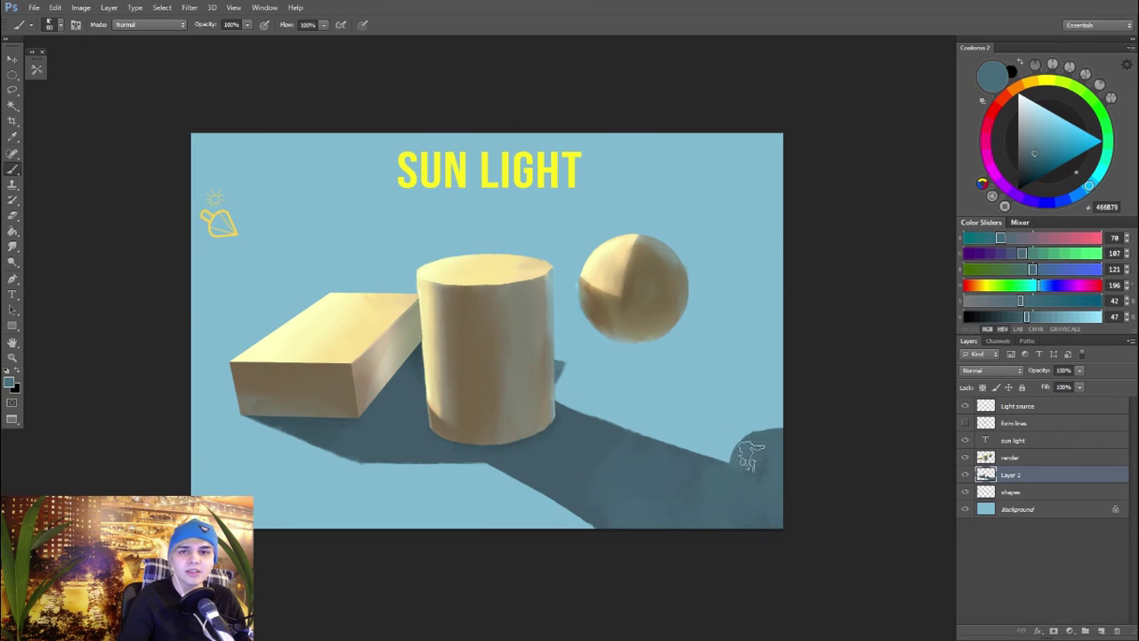
pyautogui.keyDown('alt'); pyautogui.click(757, 458); pyautogui.keyUp('alt')
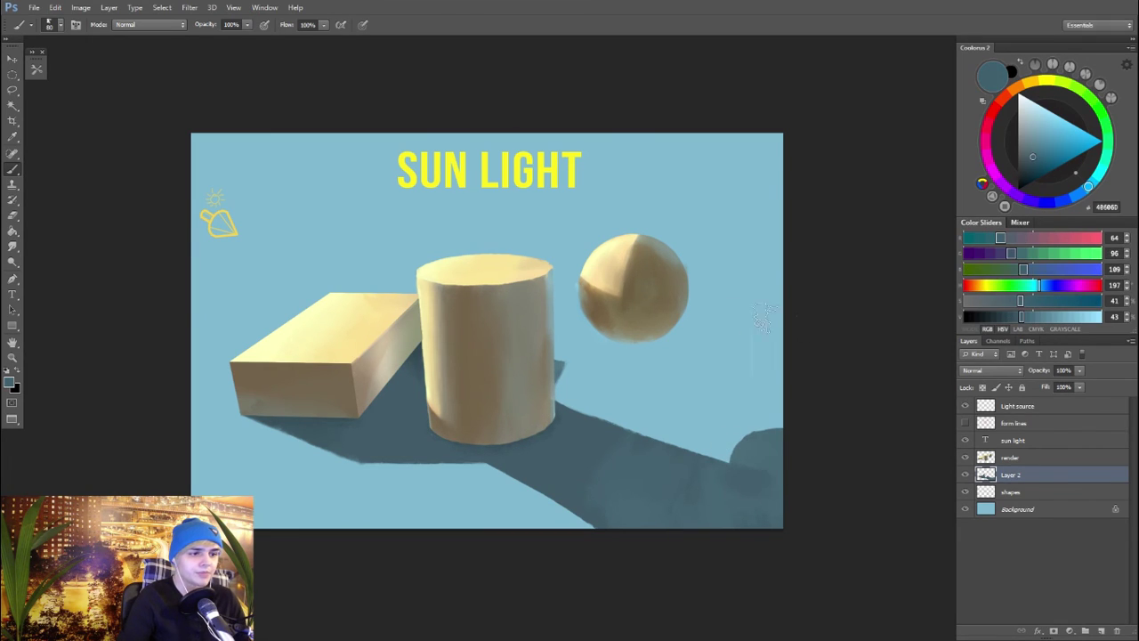
# Step: Try an Outer Glow effect on the "SUN LIGHT" text layer
pyautogui.click(1028, 442)
pyautogui.doubleClick(1057, 444)
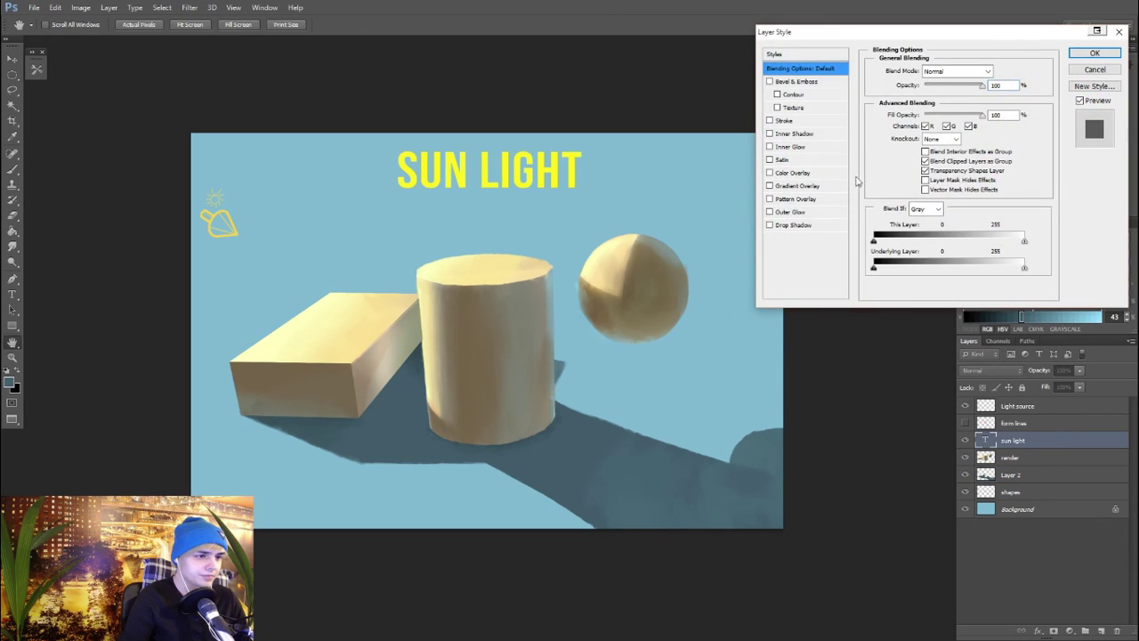
pyautogui.click(771, 212)
pyautogui.click(790, 212)
pyautogui.click(1094, 53)
# Step: Give the Light source layer a yellow Outer Glow with an 8% spread, 55% range and an increased size
pyautogui.click(1052, 407)
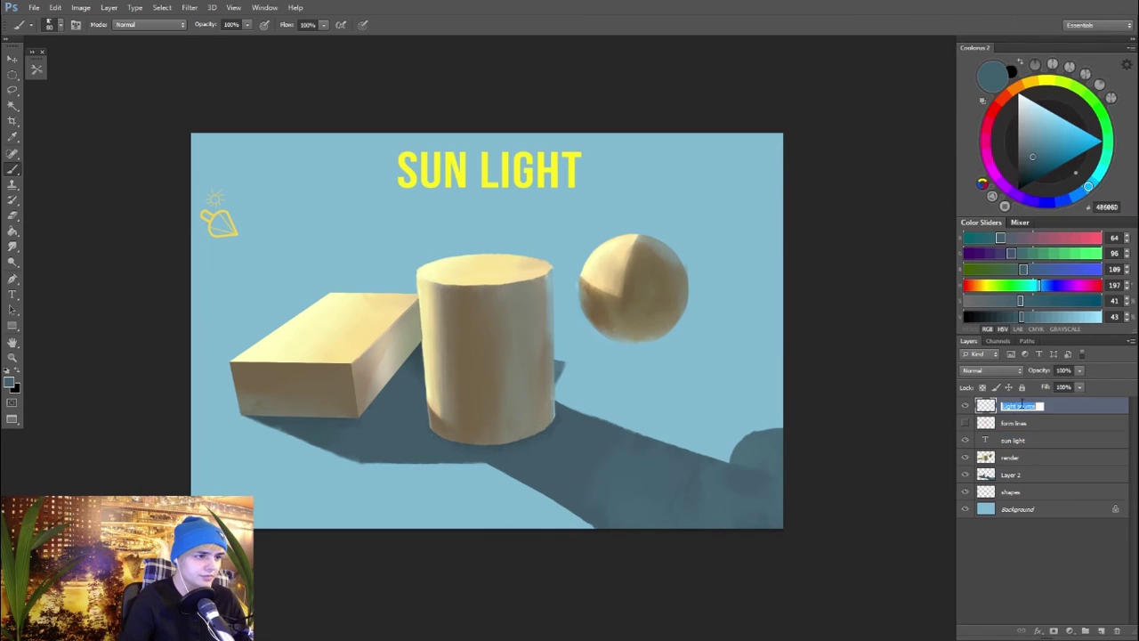
pyautogui.doubleClick(1054, 409)
pyautogui.click(770, 212)
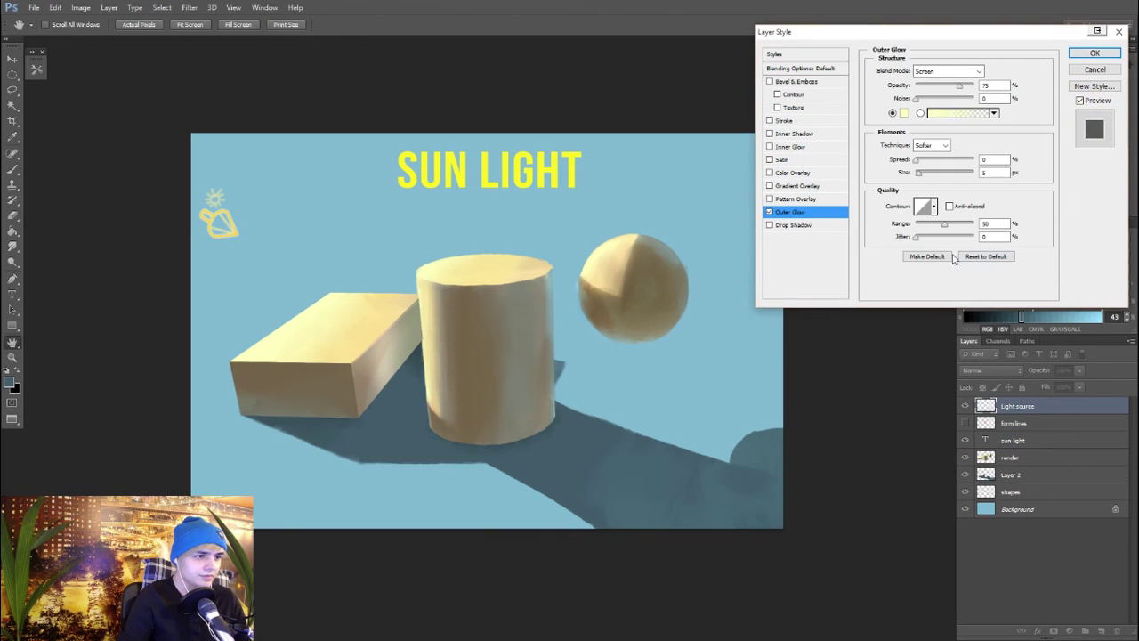
pyautogui.moveTo(930, 177); pyautogui.dragTo(962, 133)
pyautogui.click(904, 114)
pyautogui.click(1032, 133)
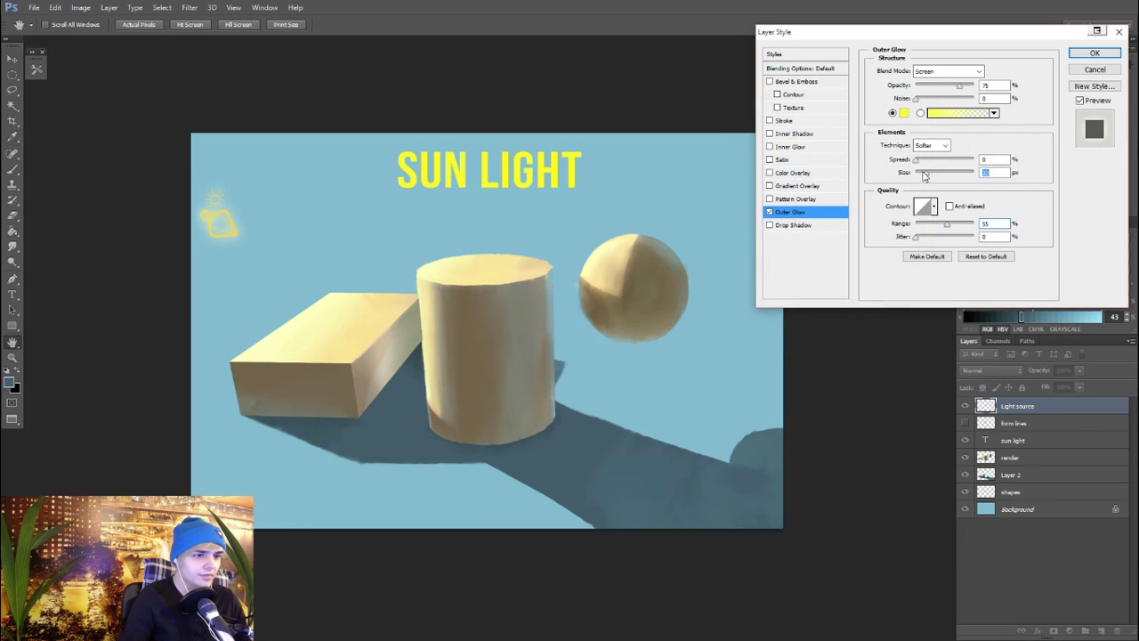
pyautogui.moveTo(926, 174)
pyautogui.mouseDown()
pyautogui.moveTo(919, 183)
pyautogui.moveTo(925, 167)
pyautogui.mouseUp()
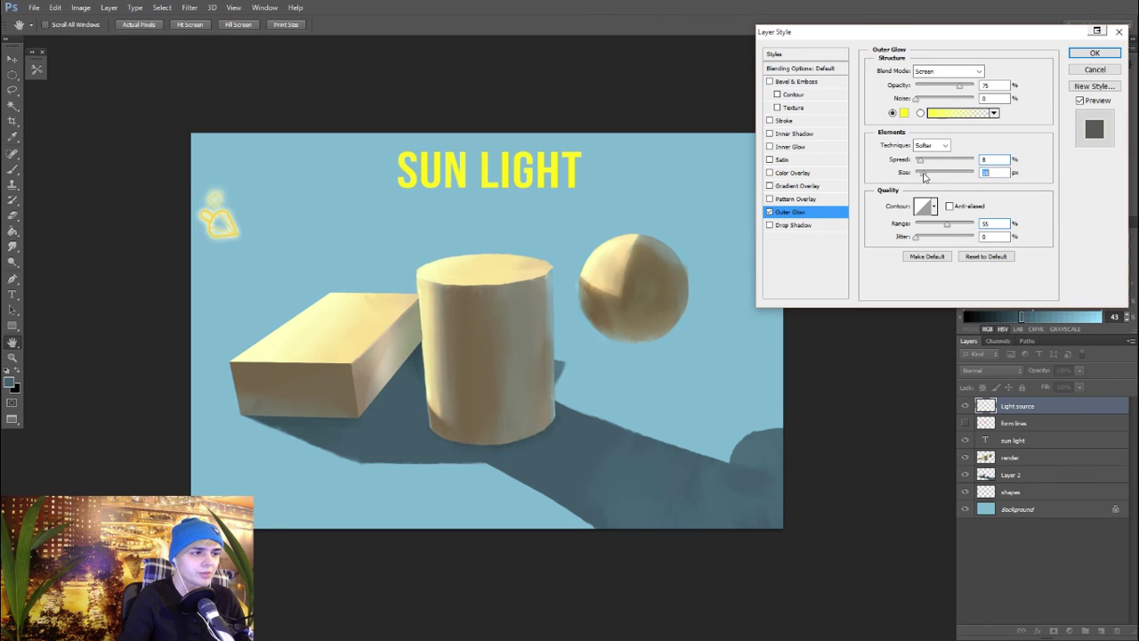
# Step: Switch the light source's Outer Glow to Normal blend mode, set its color to ffd148 and apply the style
pyautogui.click(904, 113)
pyautogui.click(1043, 131)
pyautogui.click(949, 71)
pyautogui.click(928, 84)
pyautogui.click(904, 112)
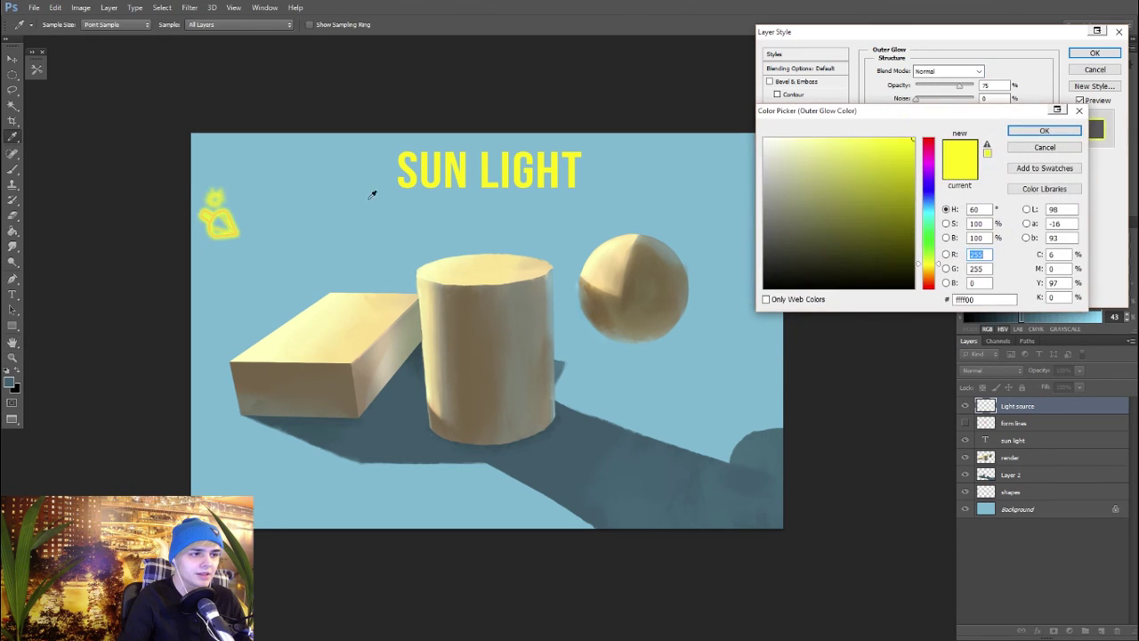
pyautogui.click(1044, 131)
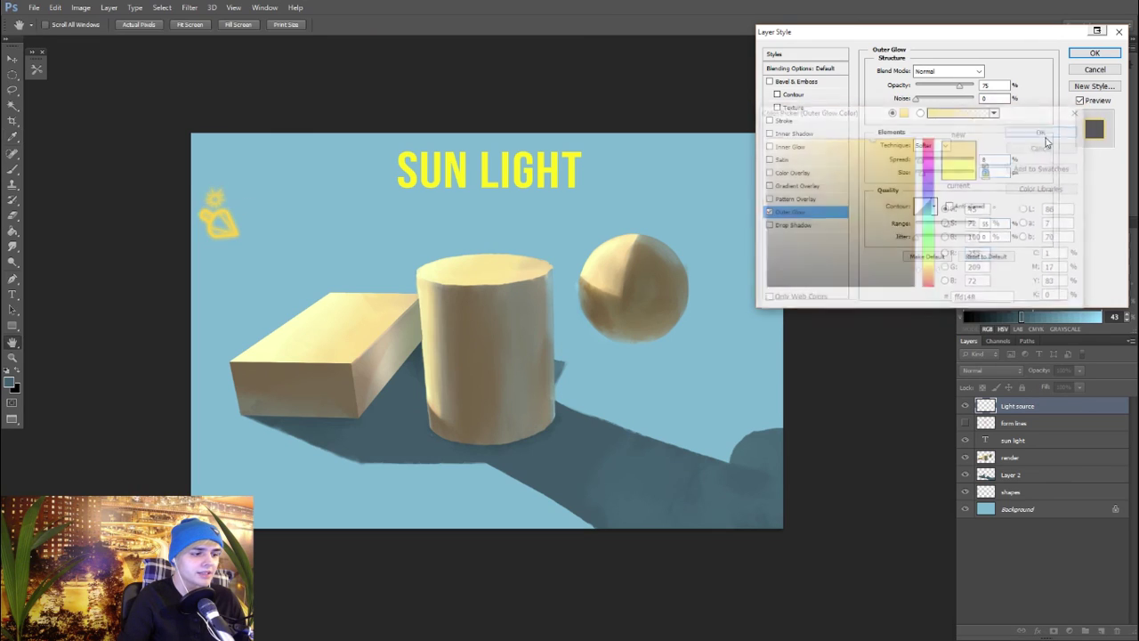
pyautogui.click(1094, 52)
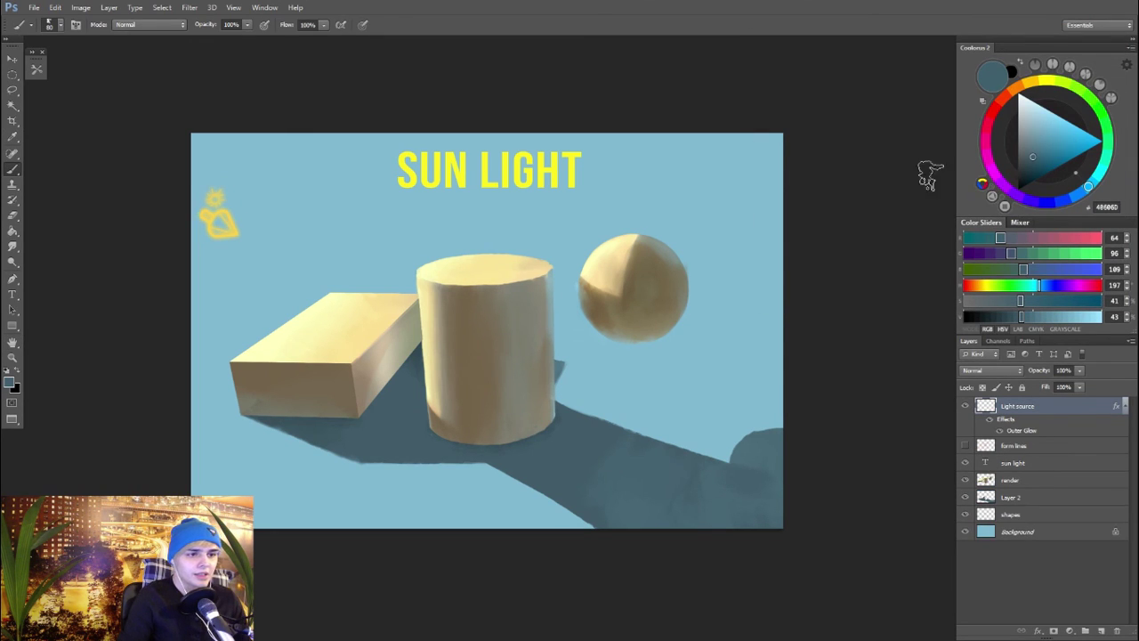